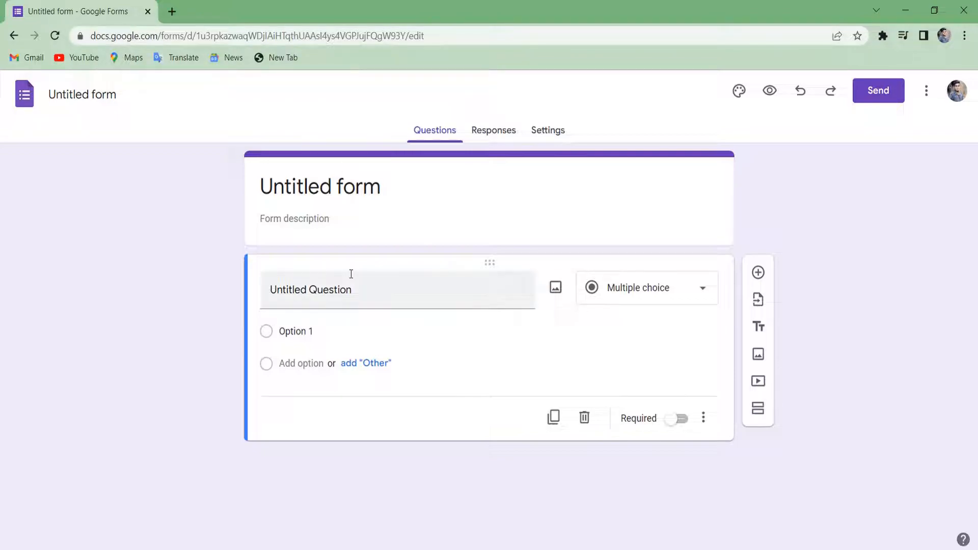
Replace the 'Untitled form' title with 'Employee Register Forms'.
left_click(345, 290)
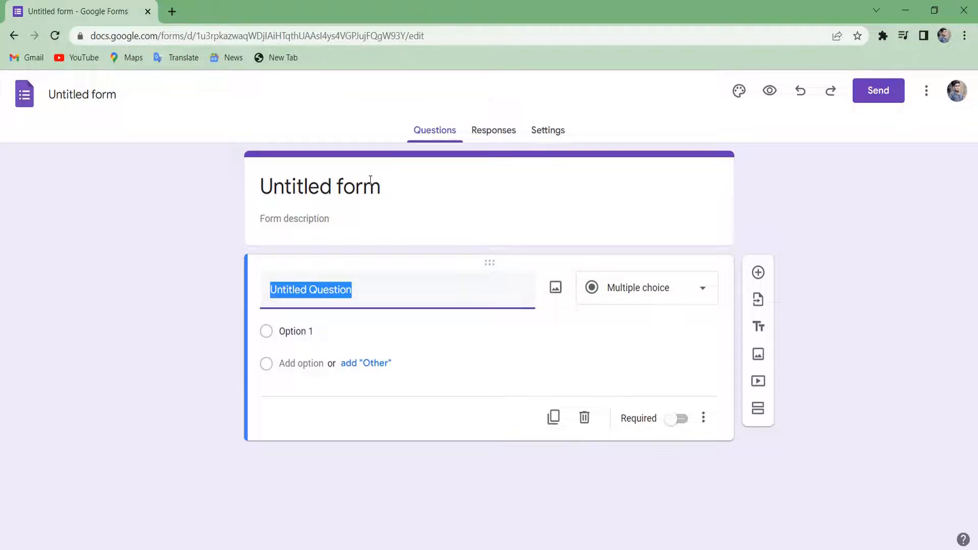
left_click(370, 178)
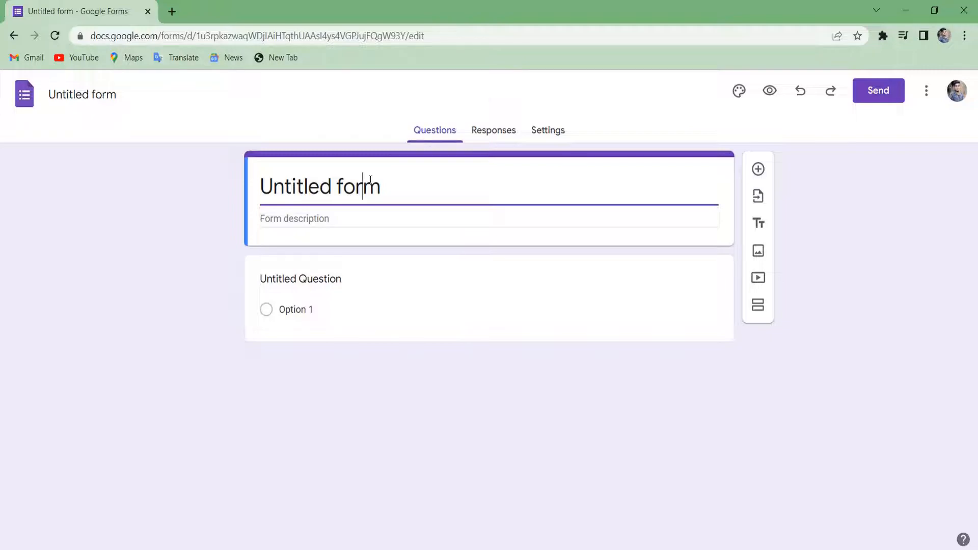
key("End")
key("BackSpace")
key("BackSpace")
key("BackSpace")
key("BackSpace")
key("BackSpace")
key("BackSpace")
key("BackSpace")
key("BackSpace")
key("BackSpace")
key("BackSpace")
key("BackSpace")
key("BackSpace")
key("BackSpace")
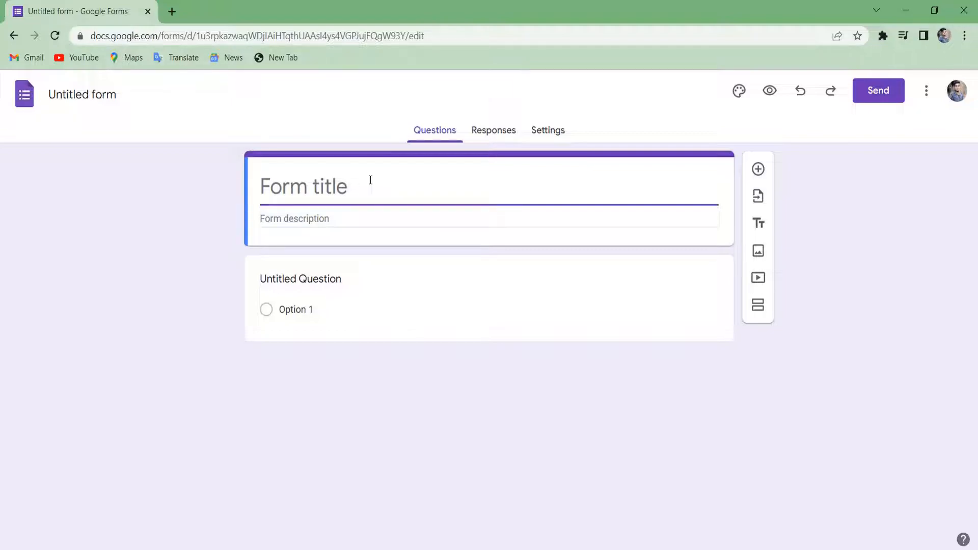
type("Employee register ")
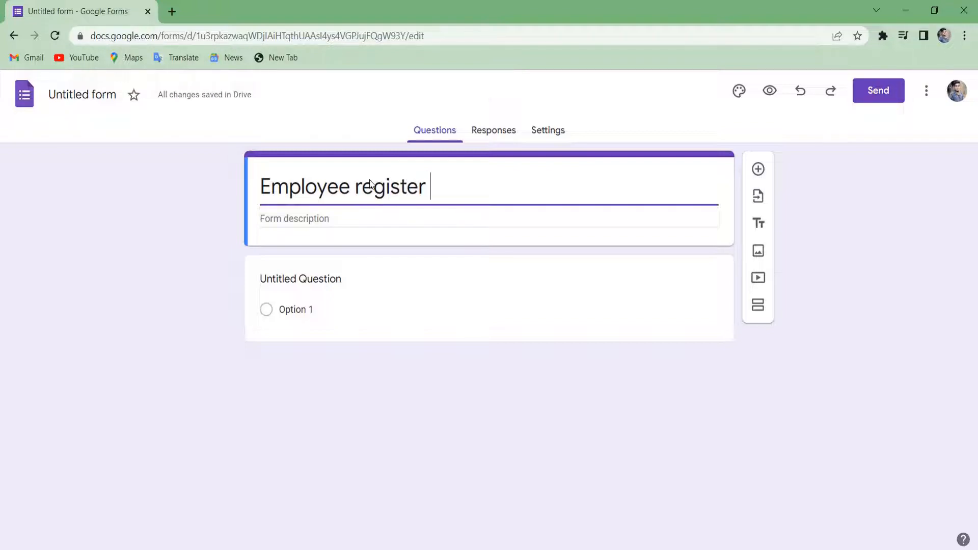
type("Forms")
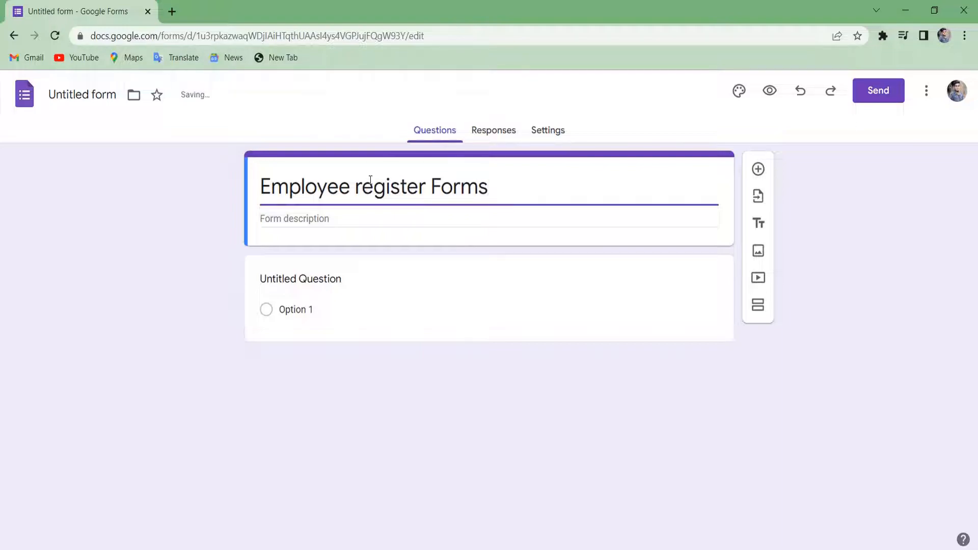
left_click(361, 186)
key("Delete")
type("R")
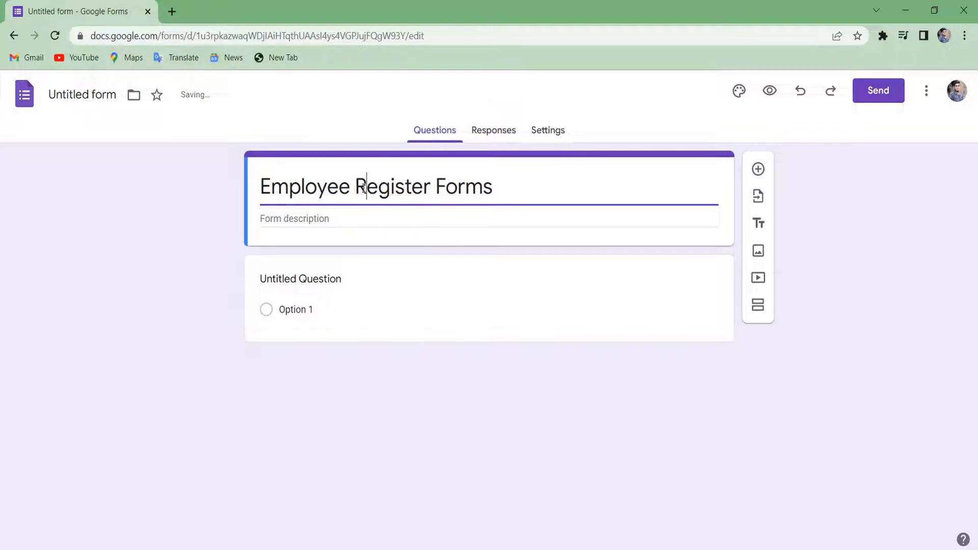
Add the form description 'Fill all these forms correctly'.
left_click(367, 239)
left_click(403, 213)
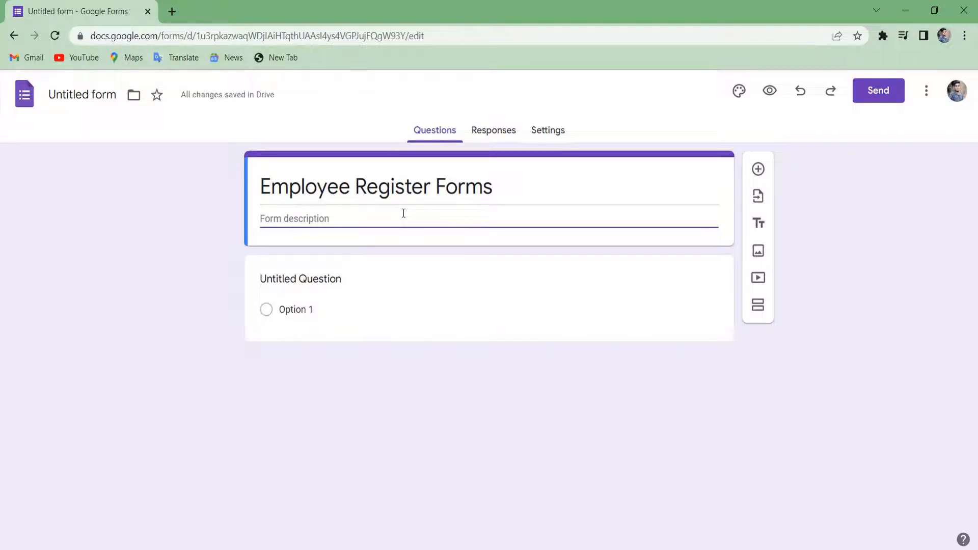
type("Fill all these for")
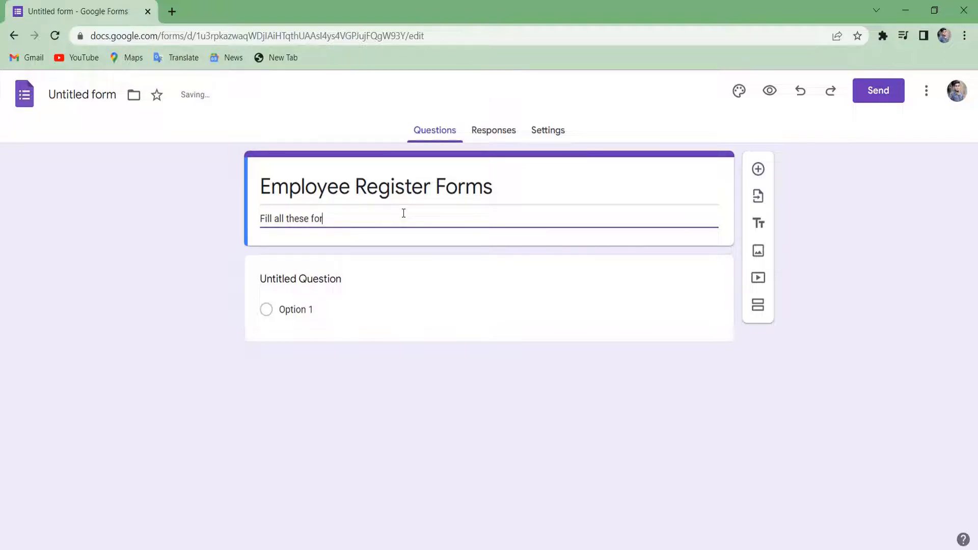
type("ms correctly")
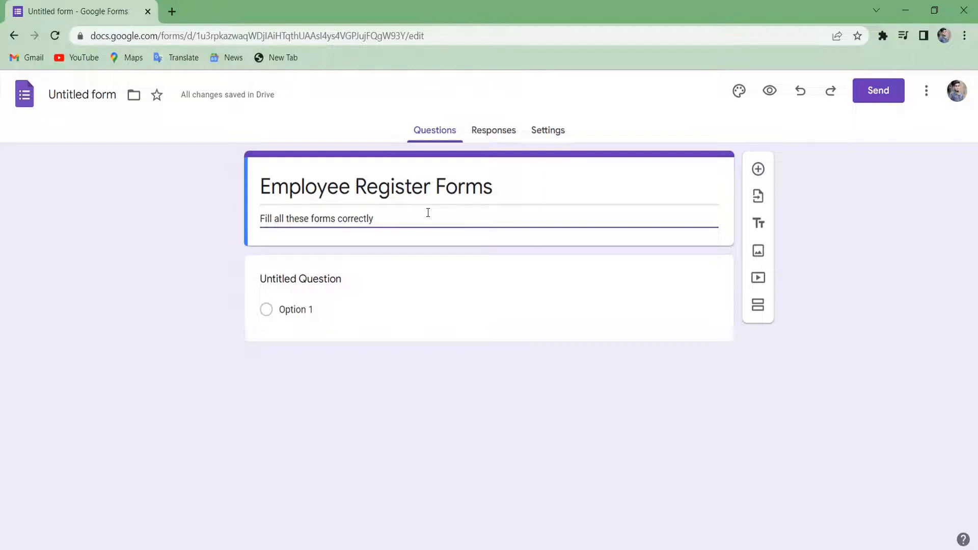
Name the file after the form and retitle the first short-answer question 'Name'.
left_click(95, 92)
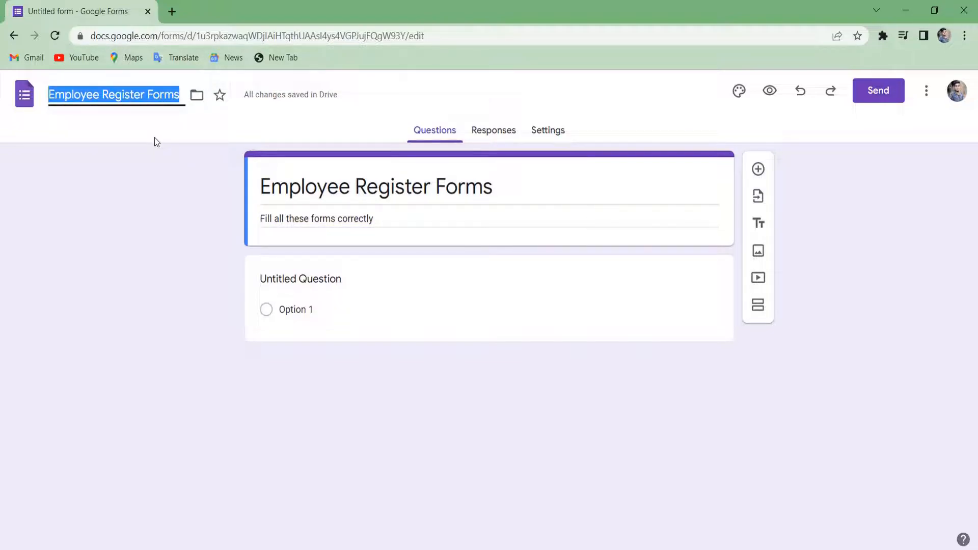
left_click(309, 284)
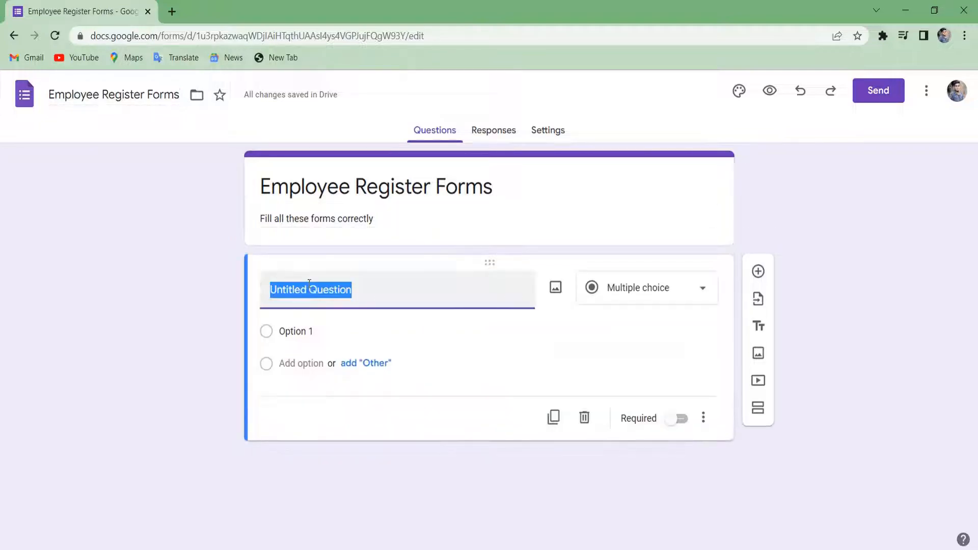
key("BackSpace")
type("Name")
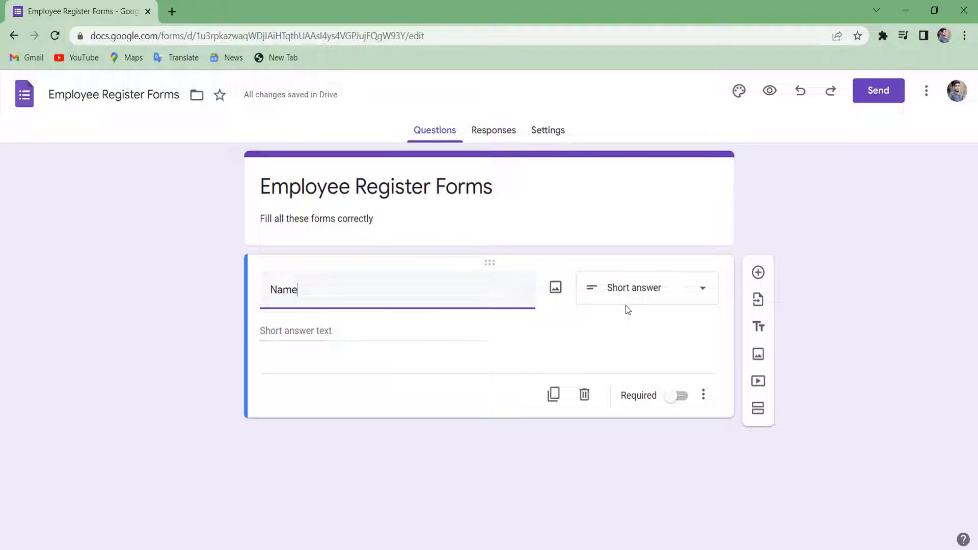
left_click(655, 302)
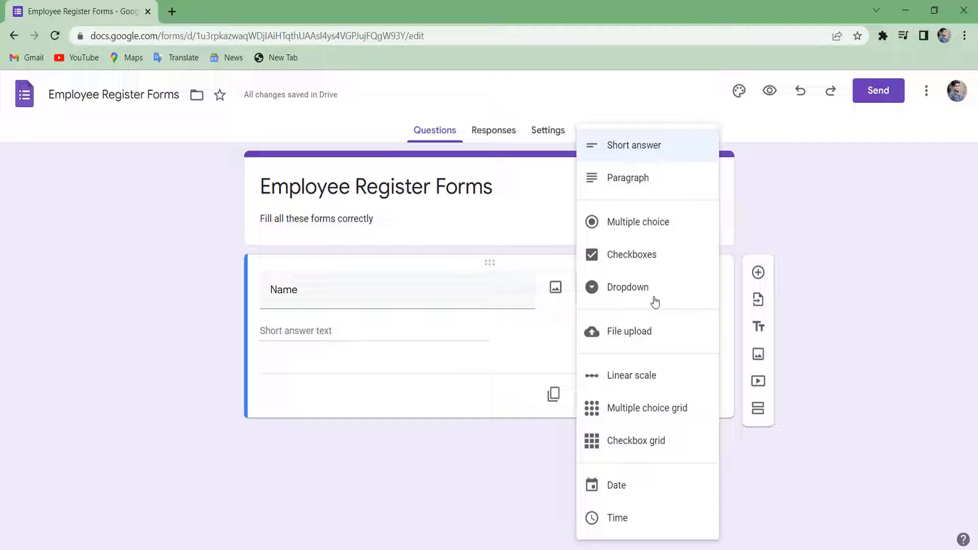
left_click(493, 290)
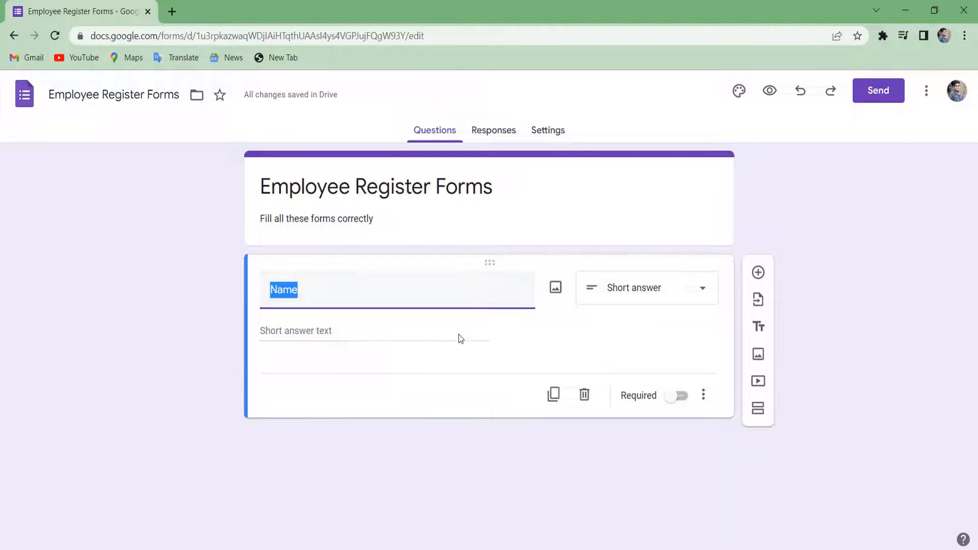
Give the Name question the description 'Fill Full Name' and make it required.
left_click(706, 394)
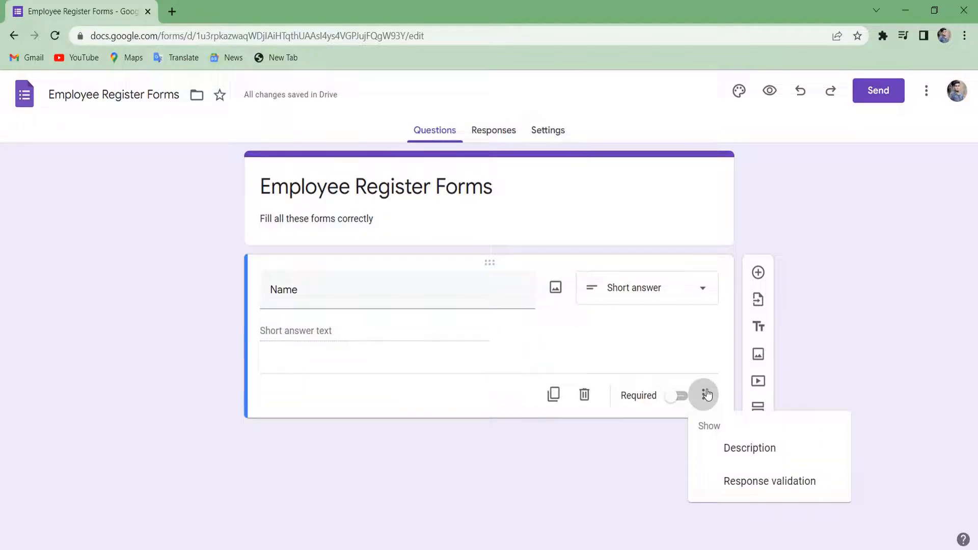
left_click(749, 450)
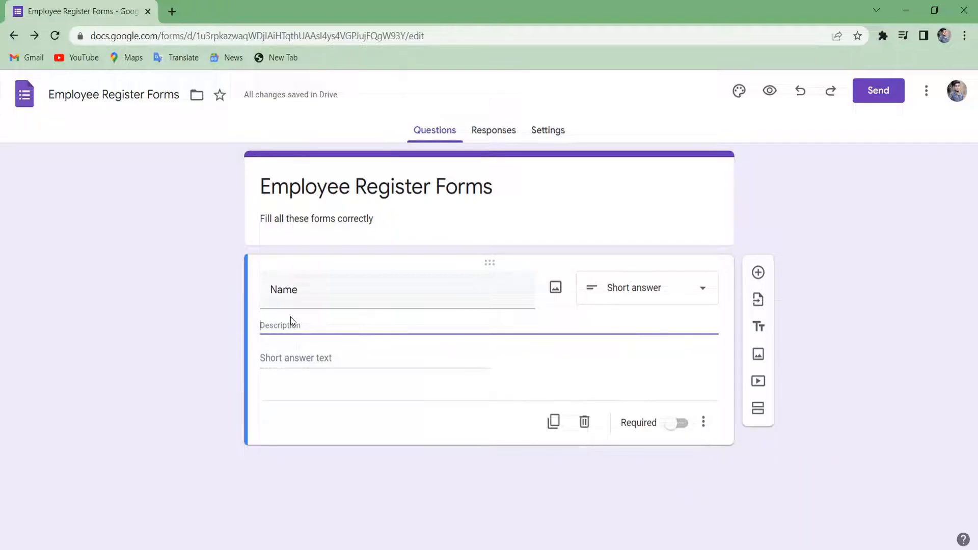
type("Fill")
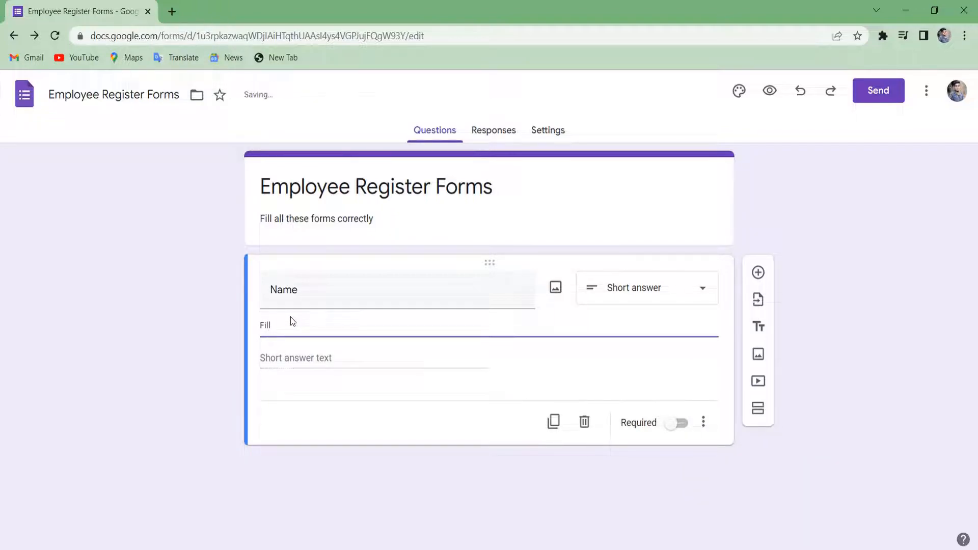
key("BackSpace")
key("BackSpace")
type("Fill Full Name")
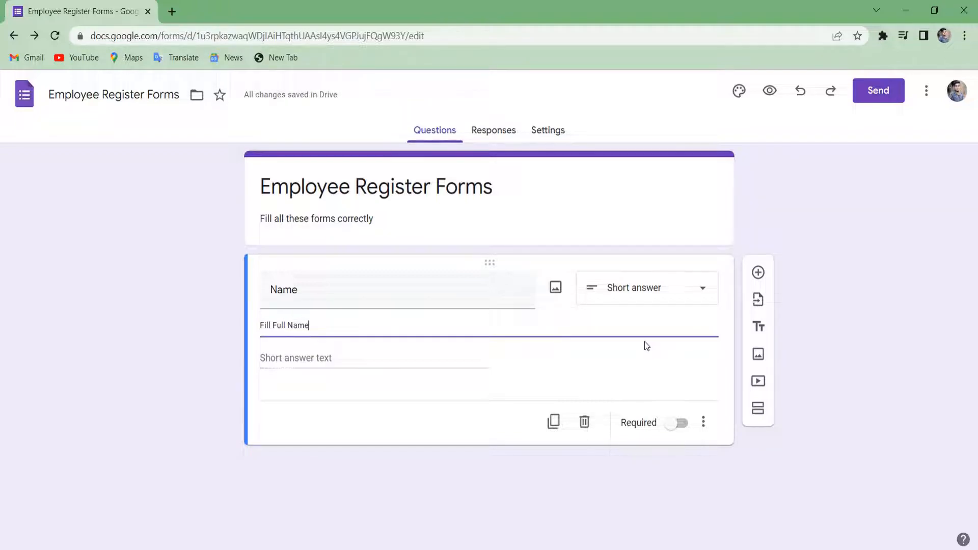
left_click(680, 429)
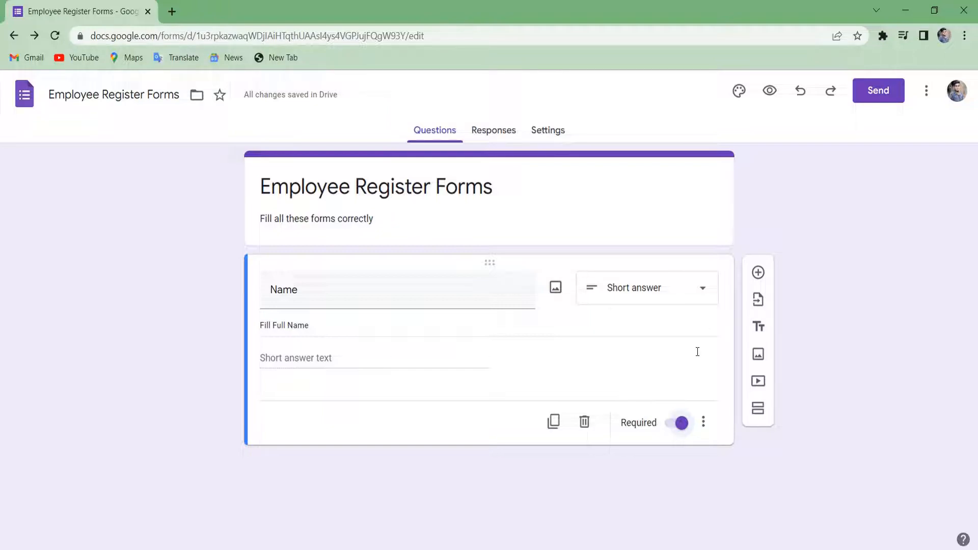
Add a required short-answer 'Father Name' question below Name.
left_click(758, 274)
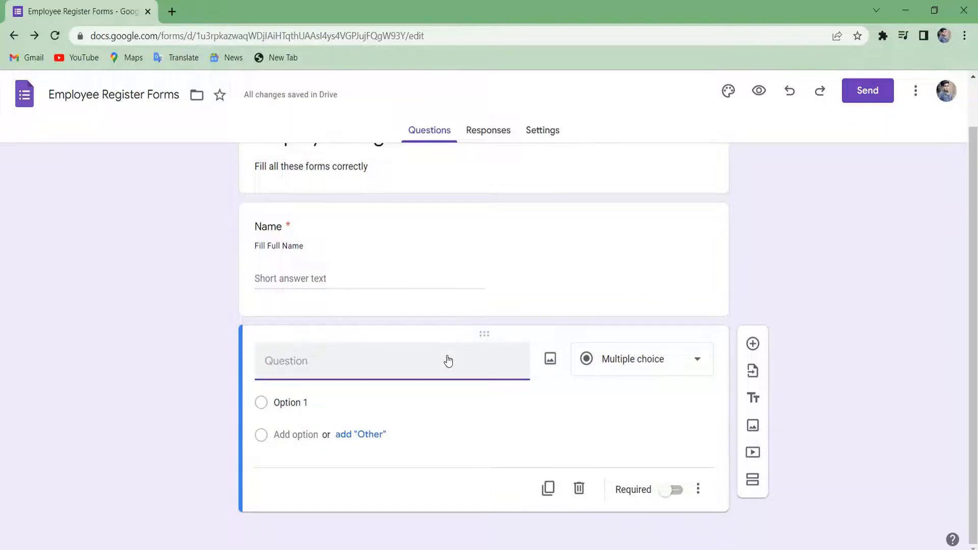
type("Father Name")
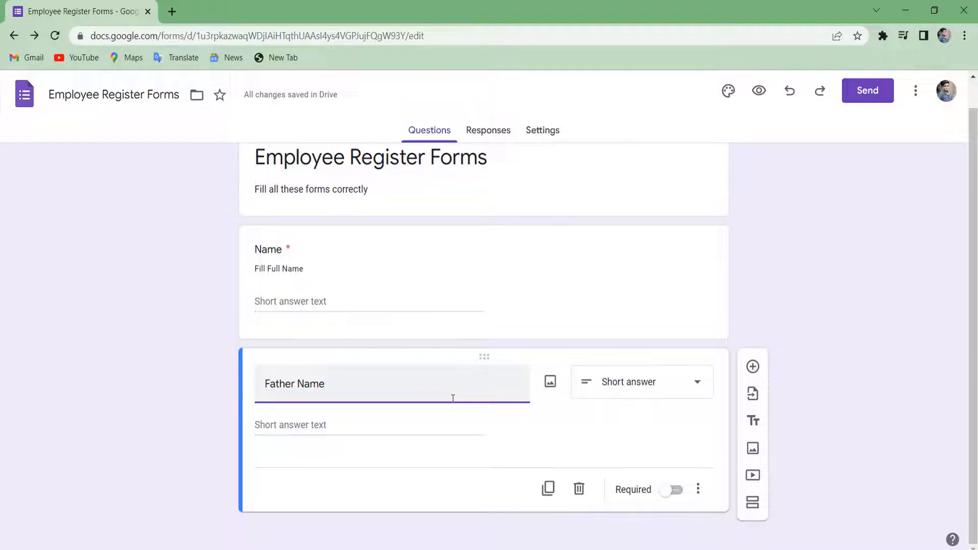
left_click(676, 490)
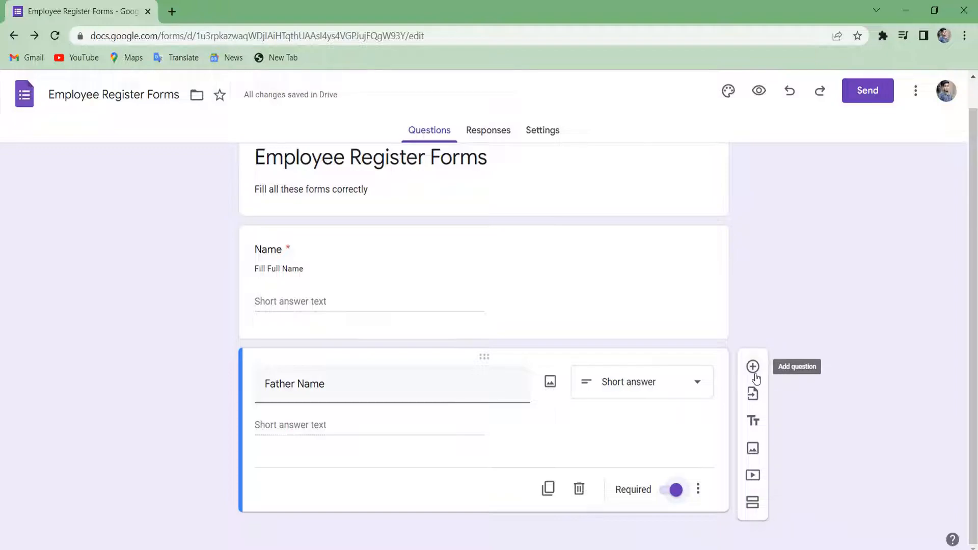
Add a 'Date Of Birth' question with the Date answer type below Father Name.
left_click(754, 375)
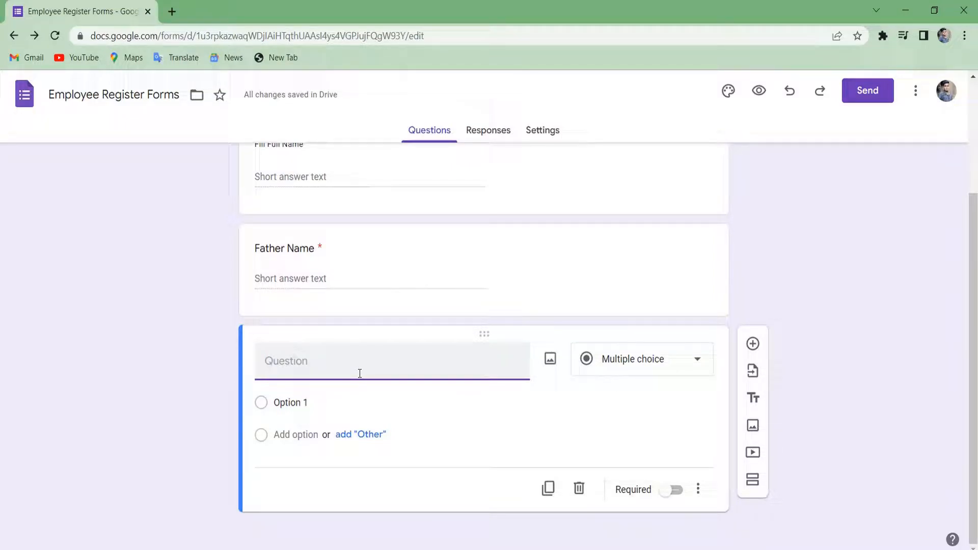
type("DAte")
key("BackSpace")
key("BackSpace")
key("BackSpace")
key("BackSpace")
type("a")
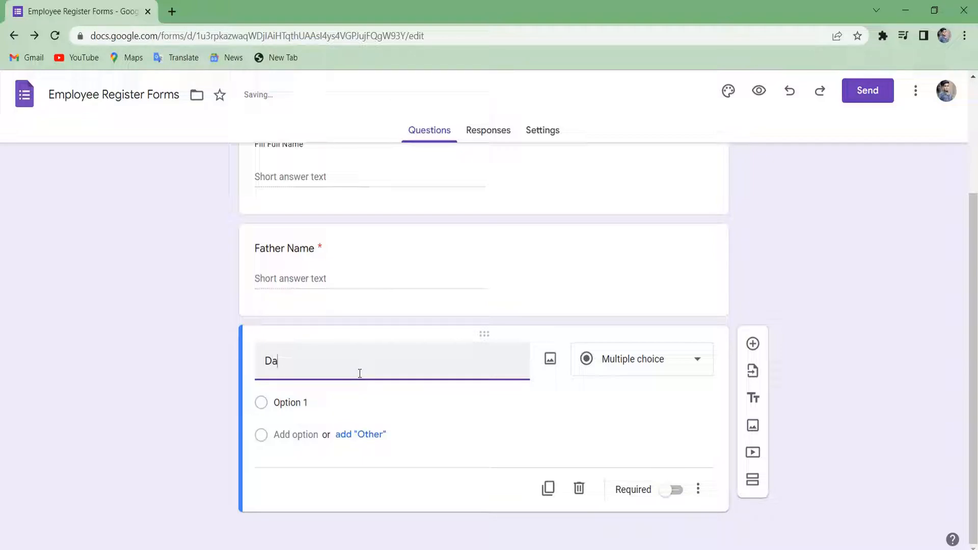
type("te Of ")
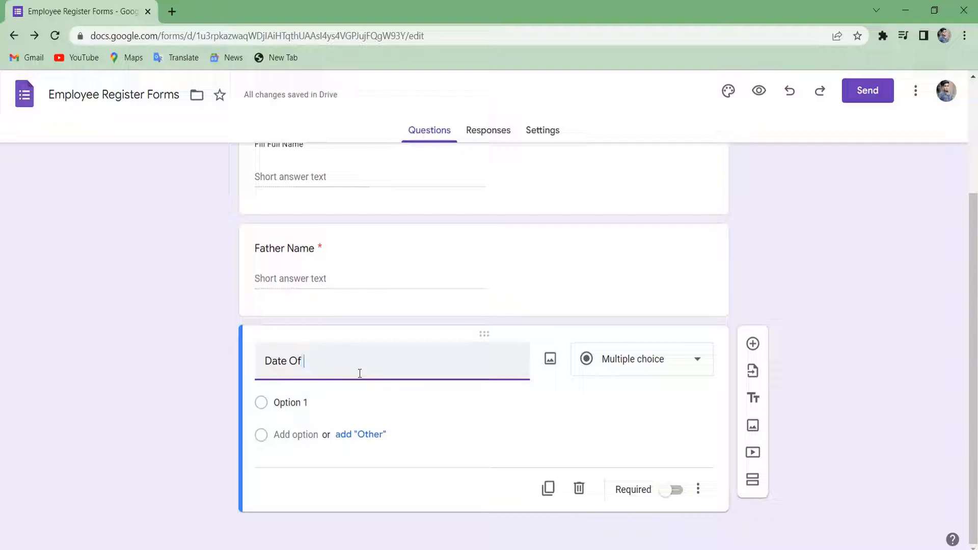
type("Birth")
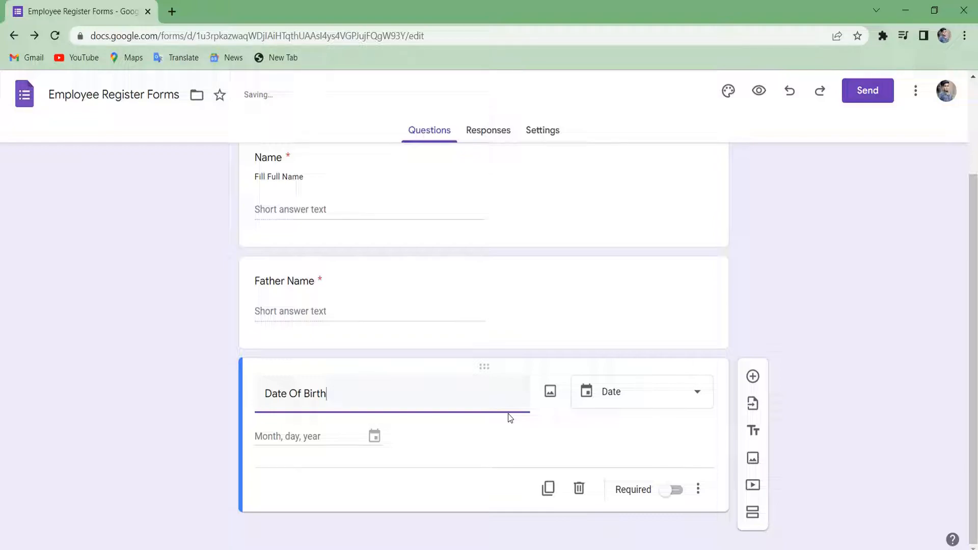
left_click(670, 397)
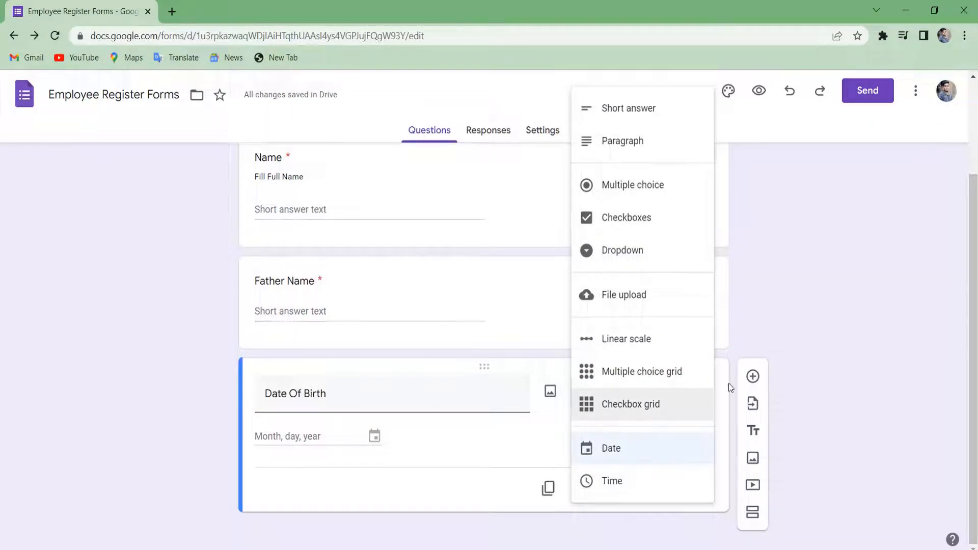
left_click(808, 337)
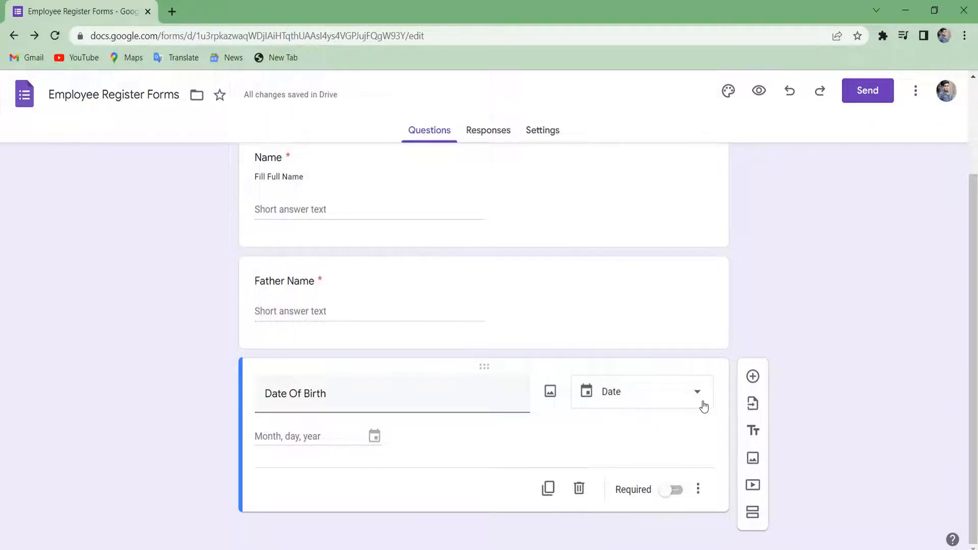
Add a 'Gender' question below Date Of Birth and make it multiple choice.
left_click(752, 376)
type("Gender")
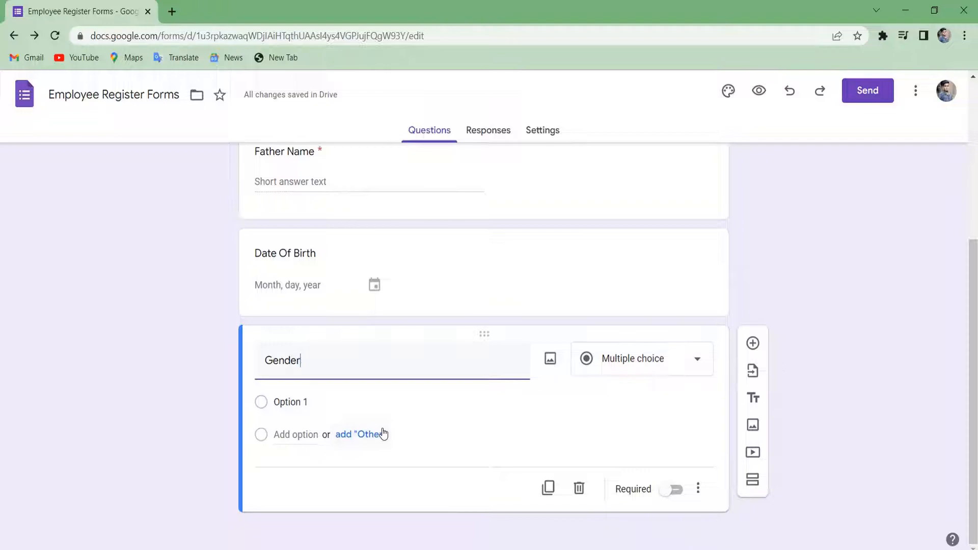
left_click(688, 377)
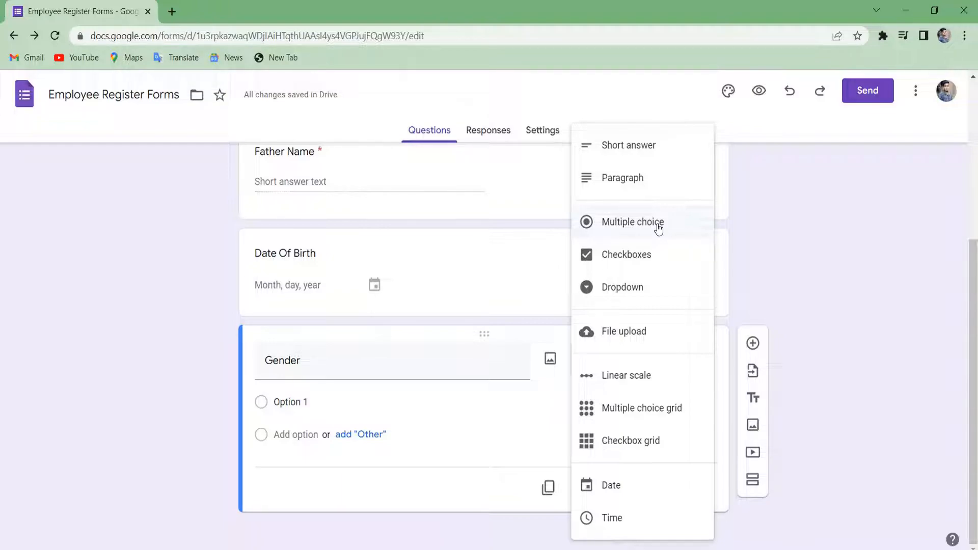
left_click(658, 228)
Give Gender the options Male, Female and Other, dropping 'Prefer not to say' and 'Other…'.
left_click(317, 408)
key("BackSpace")
type("Male")
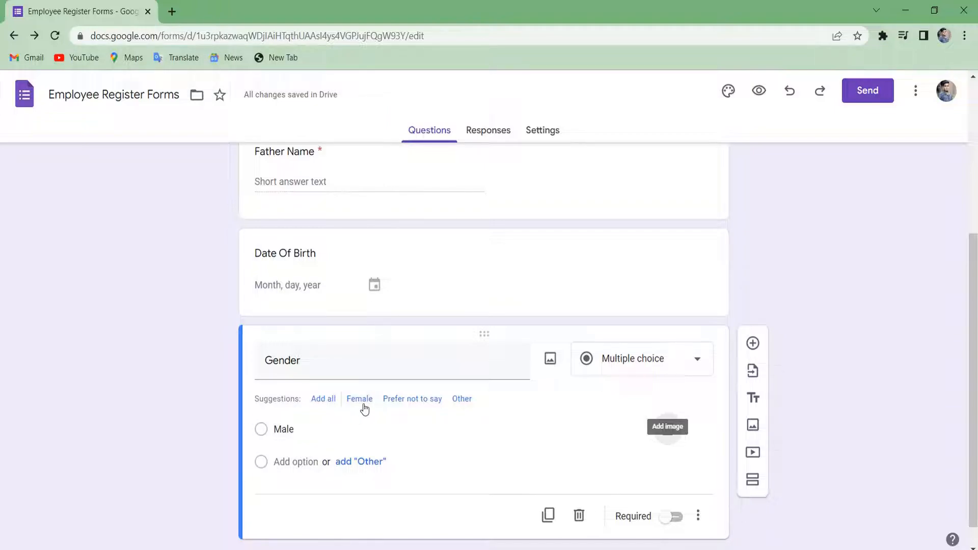
left_click(330, 400)
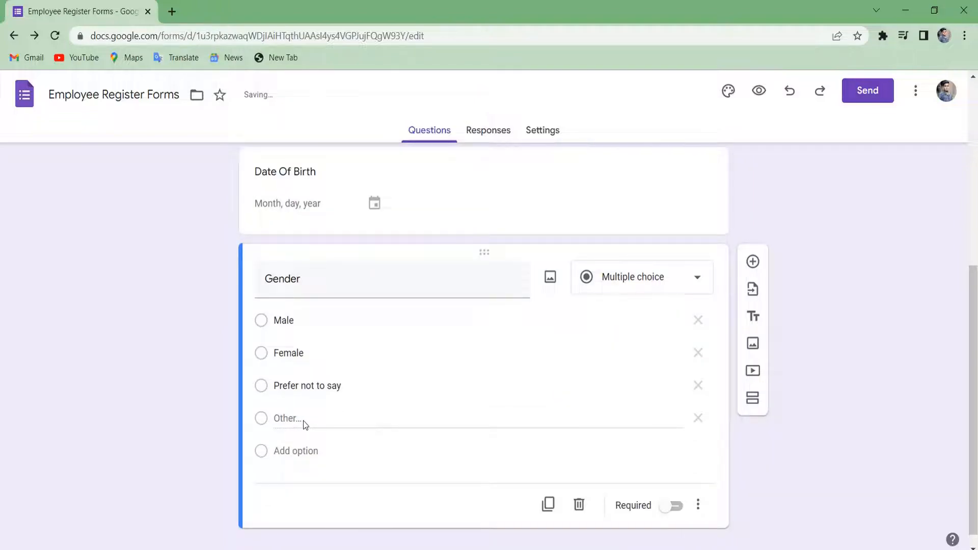
left_click(699, 386)
key("Return")
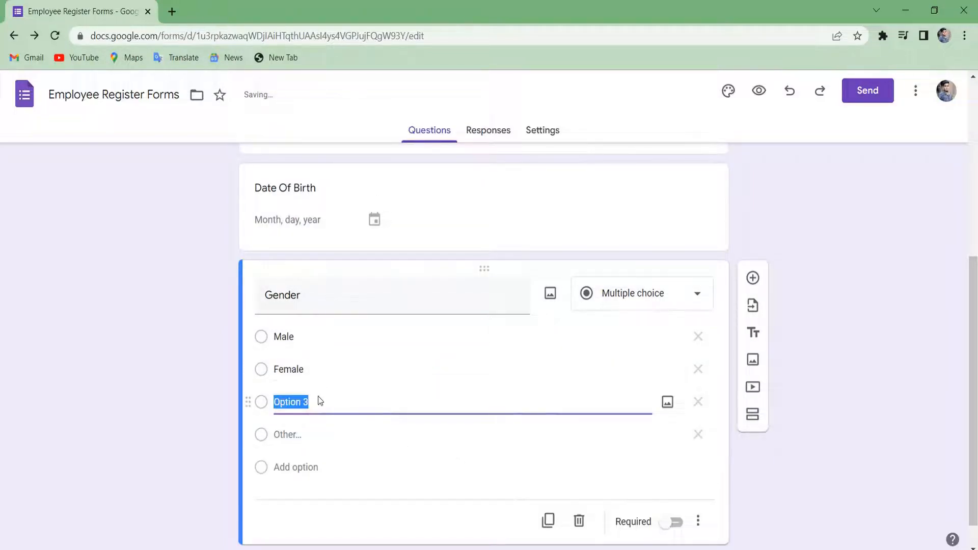
key("BackSpace")
type("Other")
scroll(463, 403, "down", 1)
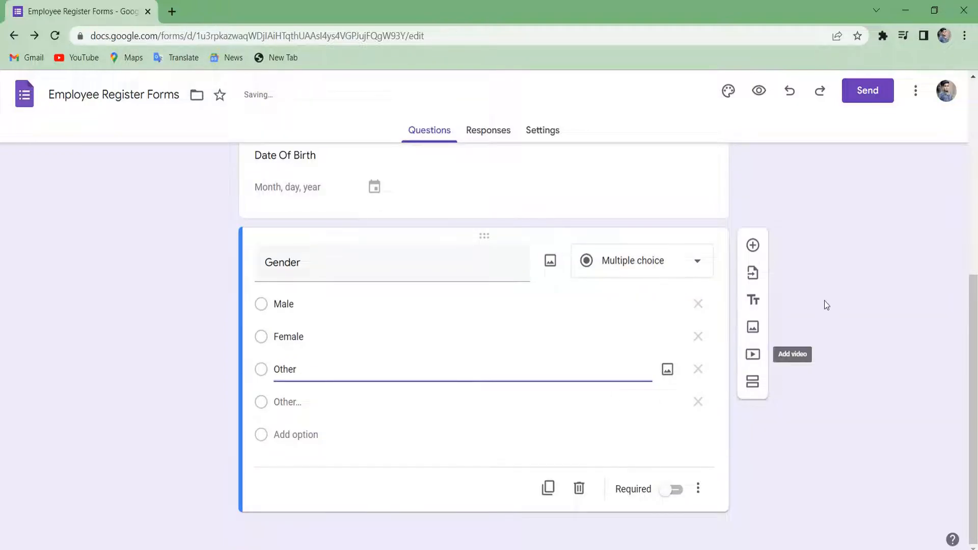
left_click(699, 402)
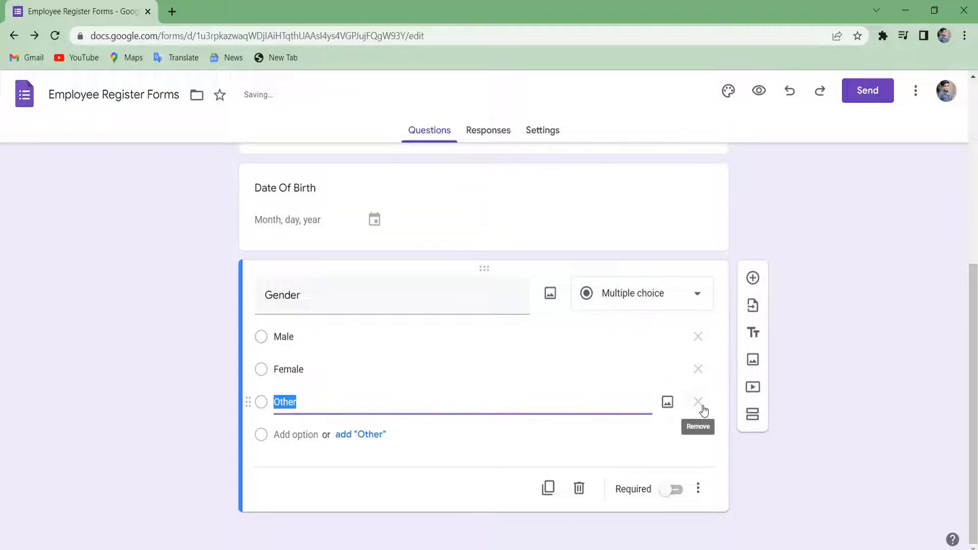
Add a multiple-choice 'Cast' question whose first option is 'Open'.
left_click(753, 278)
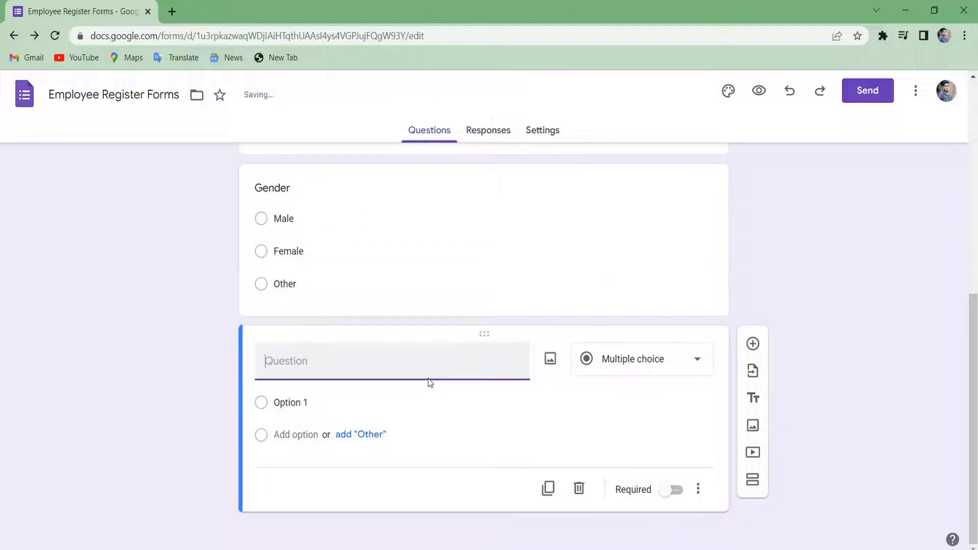
type("Cast")
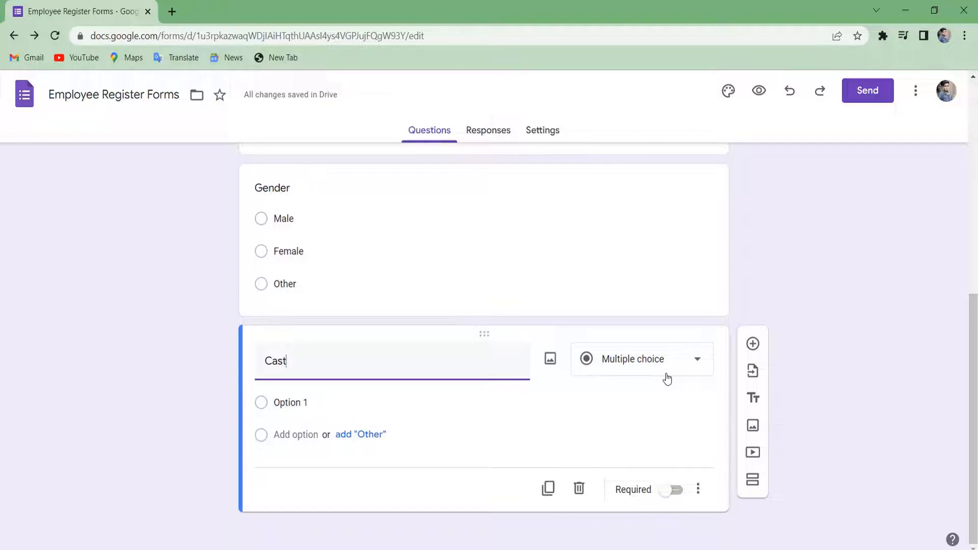
left_click(312, 402)
key("BackSpace")
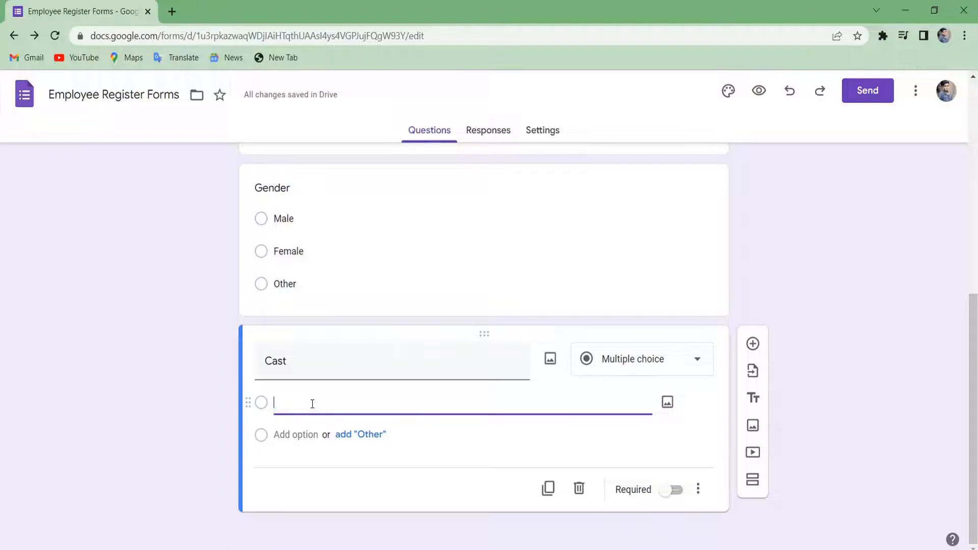
type("Open")
Add the options ST and OBC to the Cast question.
left_click(296, 434)
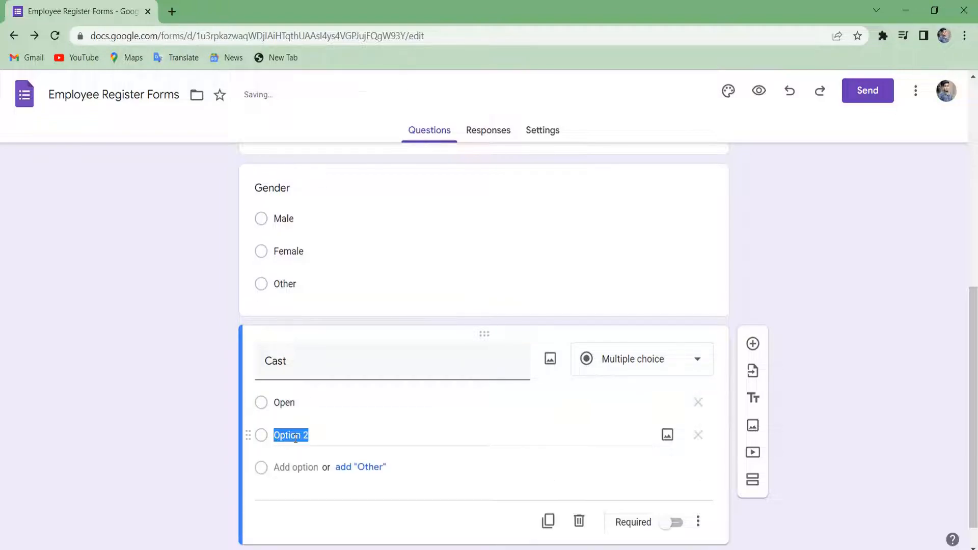
type("OBC")
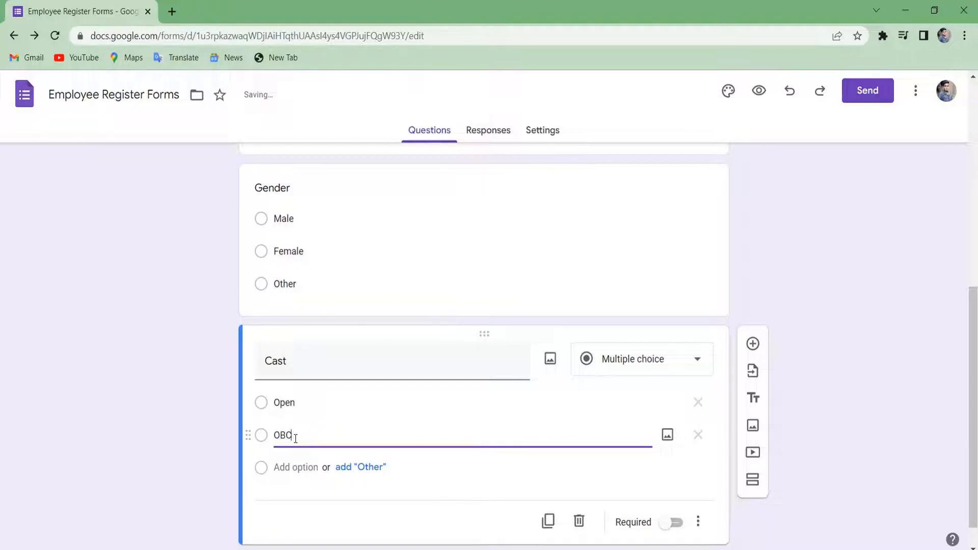
left_click(291, 468)
key("BackSpace")
key("BackSpace")
type("St")
key("BackSpace")
type("T")
left_click(308, 467)
type("O")
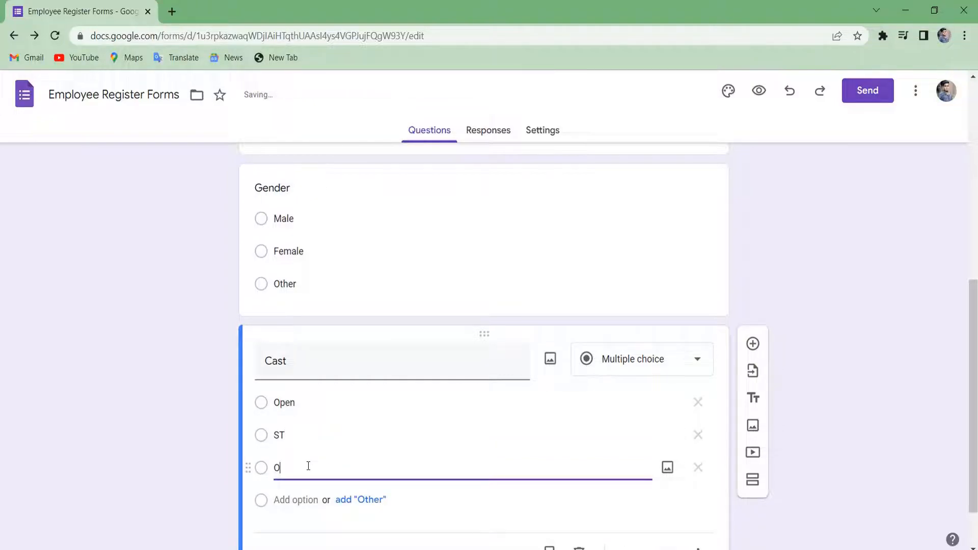
type("BC")
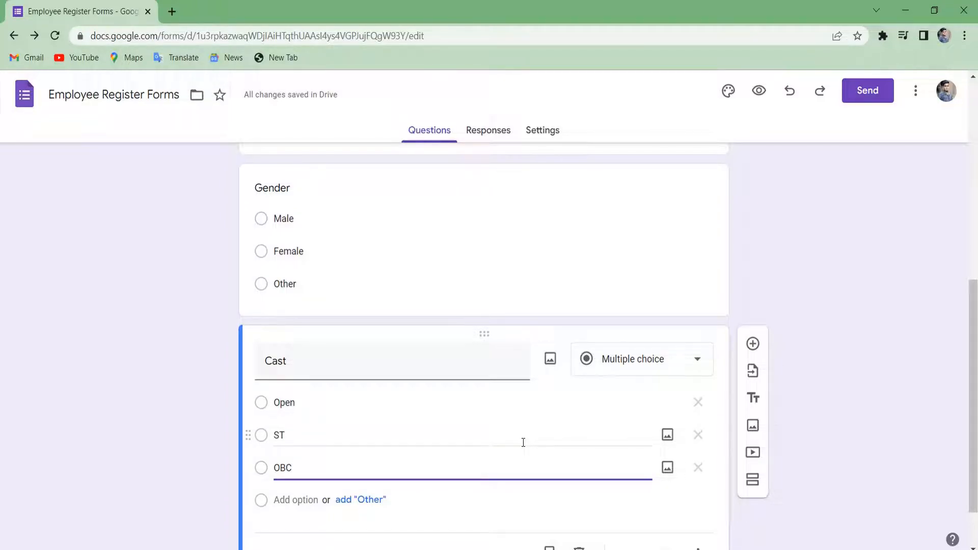
scroll(523, 442, "up", 7)
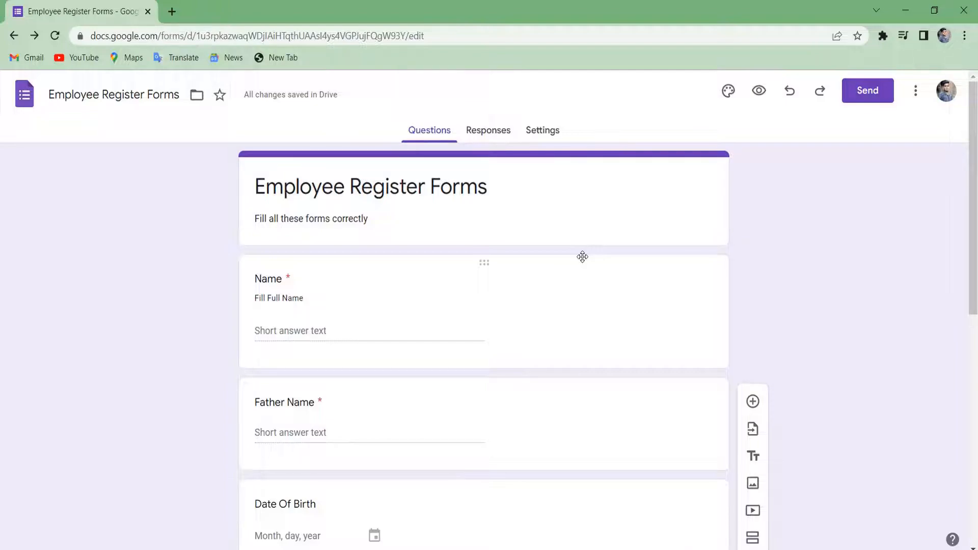
scroll(582, 256, "down", 2)
scroll(586, 260, "up", 2)
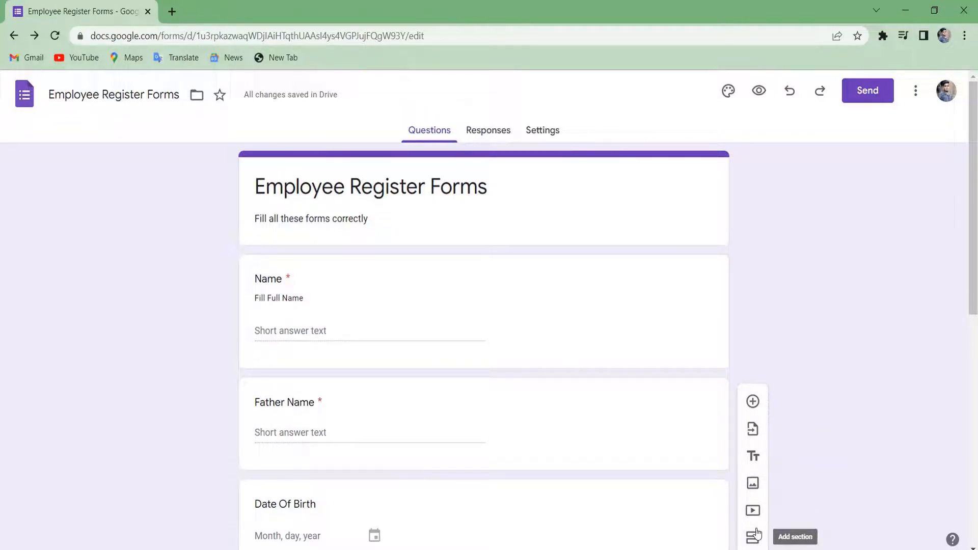
Insert a new section after the Cast question, undoing the one mistakenly added after Name.
left_click(720, 285)
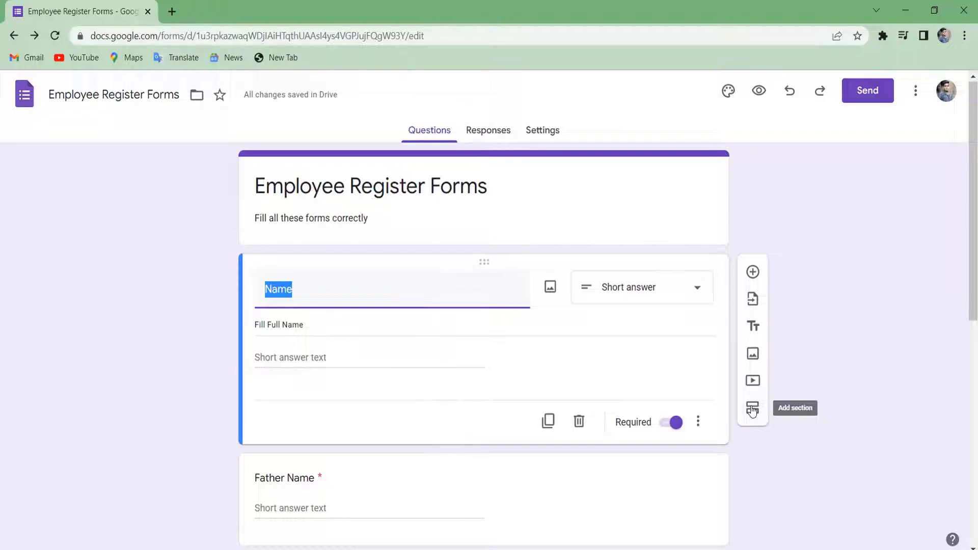
left_click(752, 409)
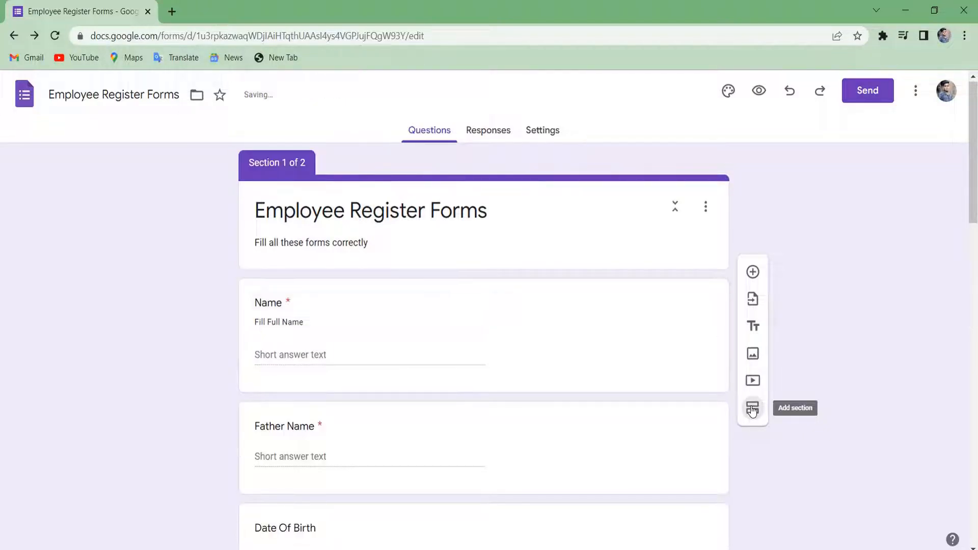
scroll(491, 460, "down", 8)
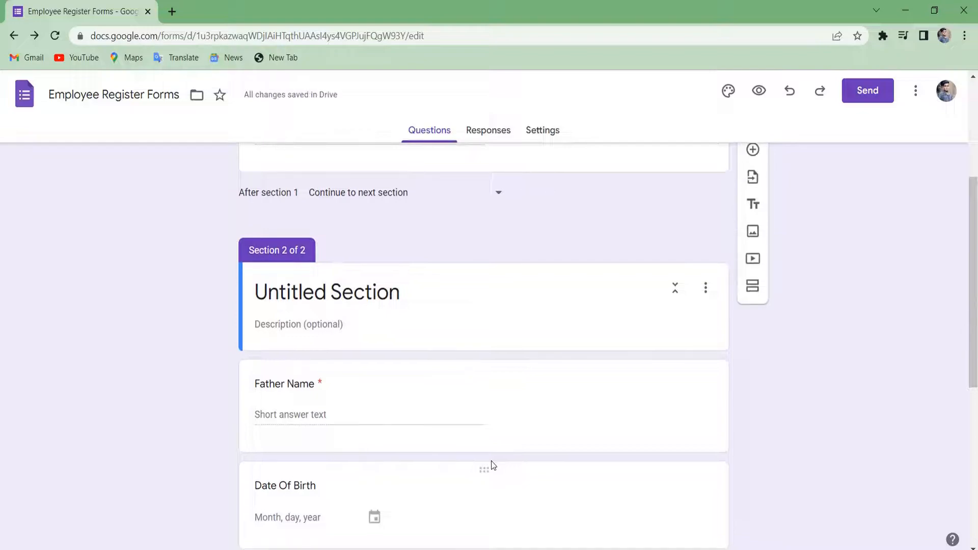
key("ctrl+z")
scroll(491, 460, "down", 7)
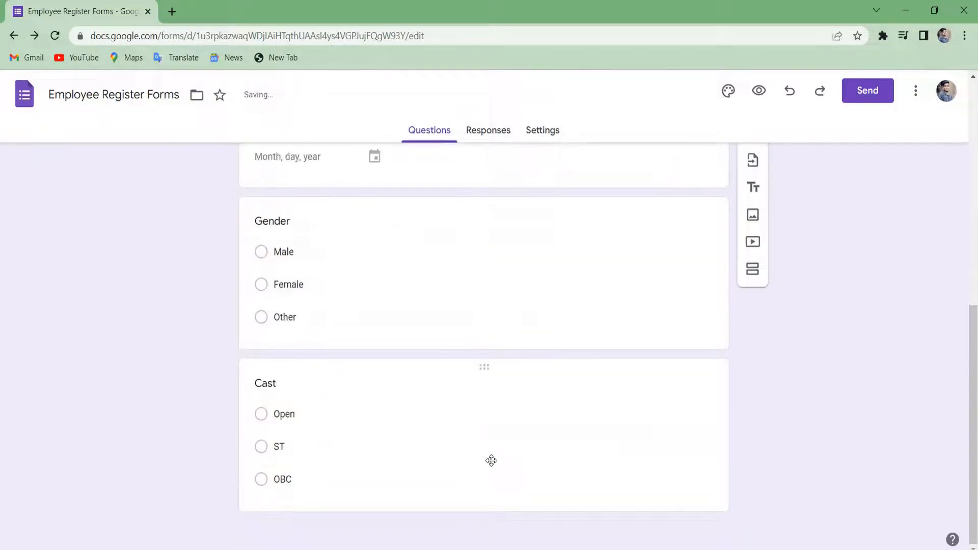
left_click(572, 447)
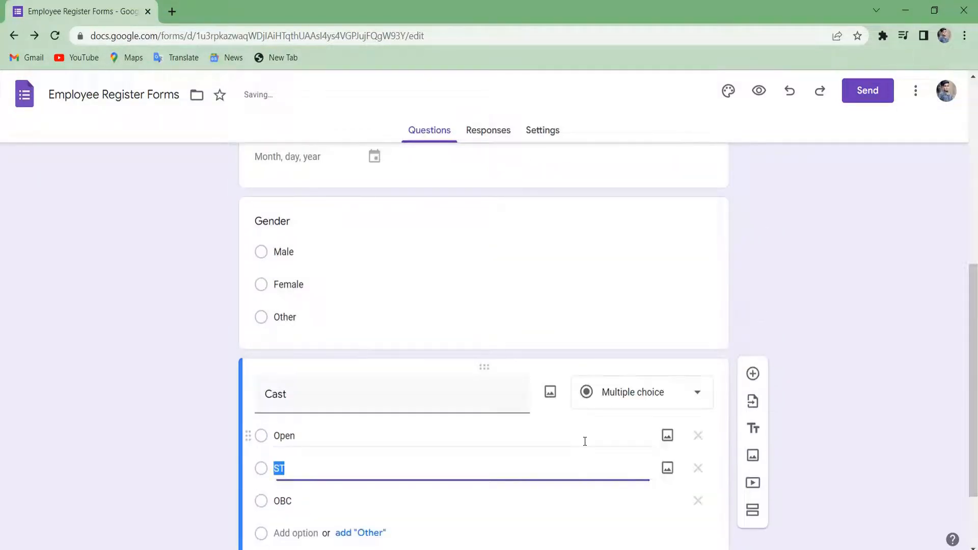
left_click(756, 518)
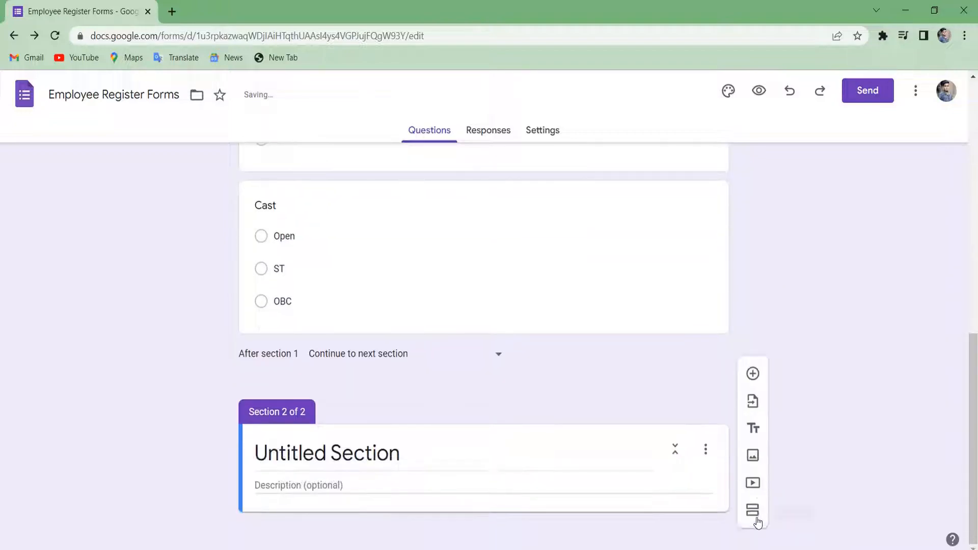
scroll(757, 522, "up", 15)
scroll(575, 523, "down", 15)
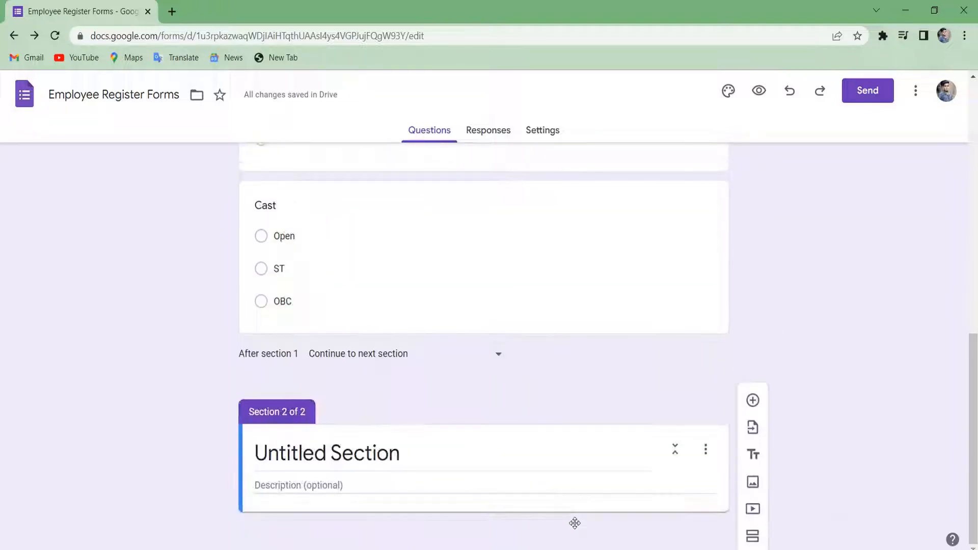
Title the new section 'Communication Details'.
left_click(415, 451)
key("ctrl+a")
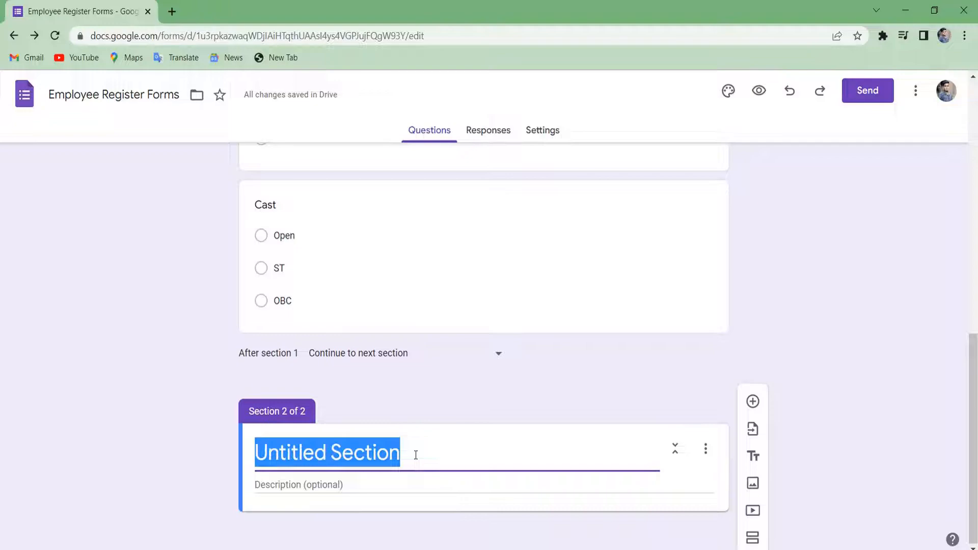
key("BackSpace")
type("C")
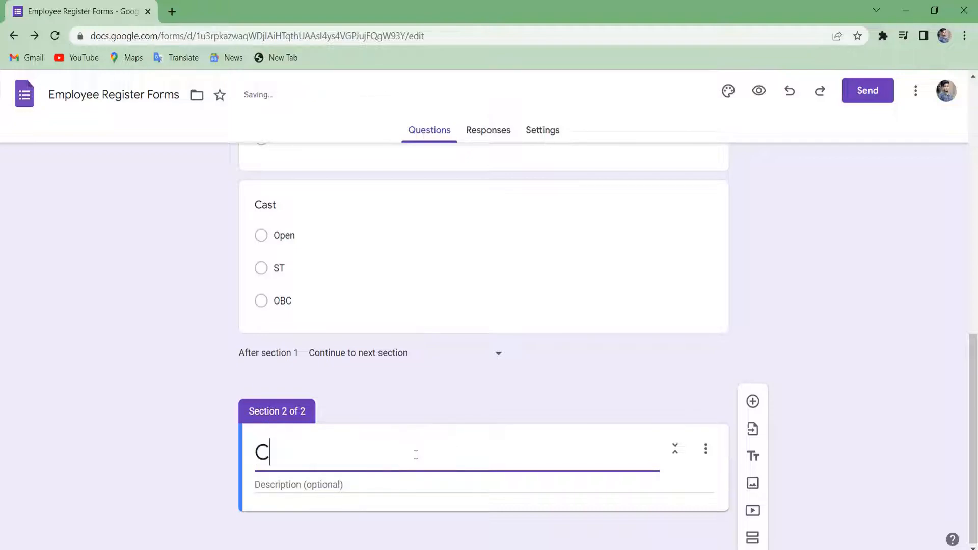
type("ommuni")
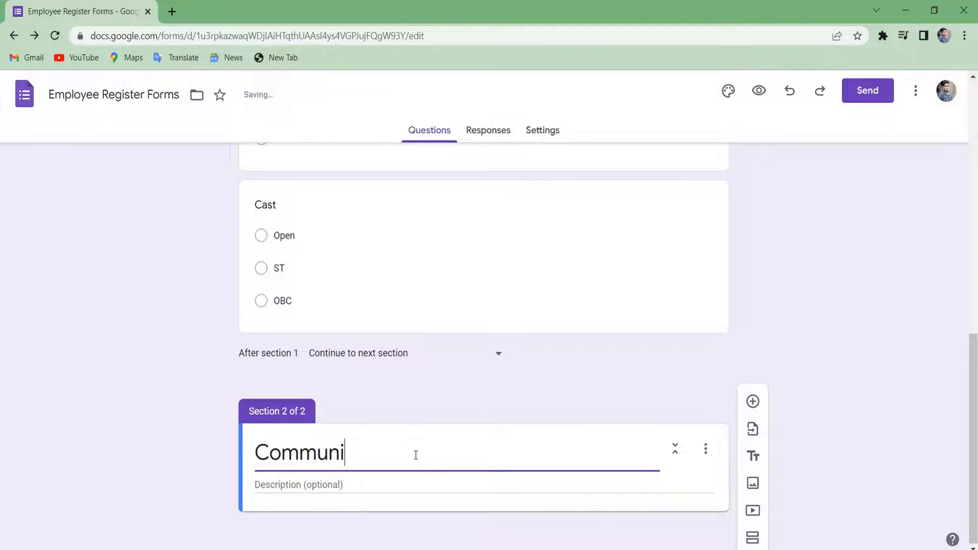
type("catob")
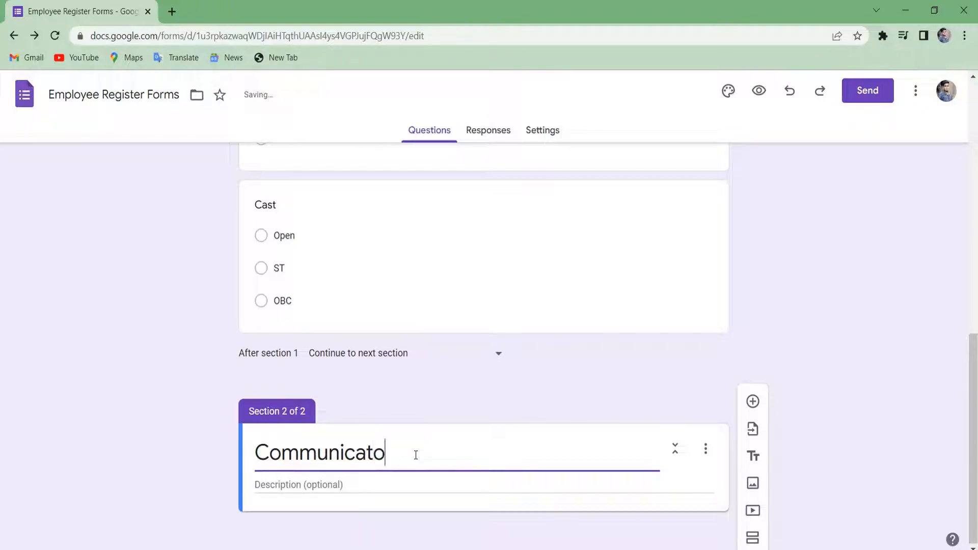
key("BackSpace")
key("BackSpace")
type("n")
right_click(321, 453)
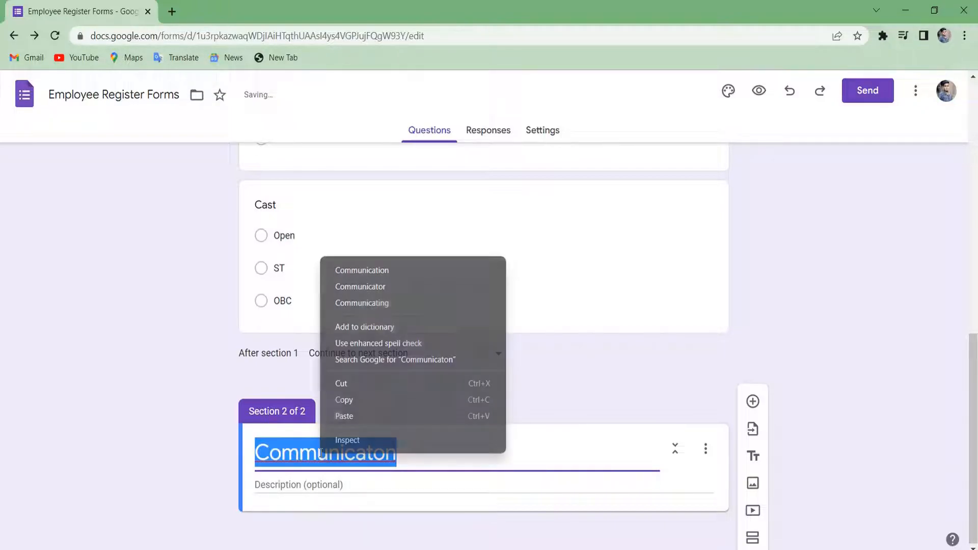
left_click(422, 270)
type("Deta")
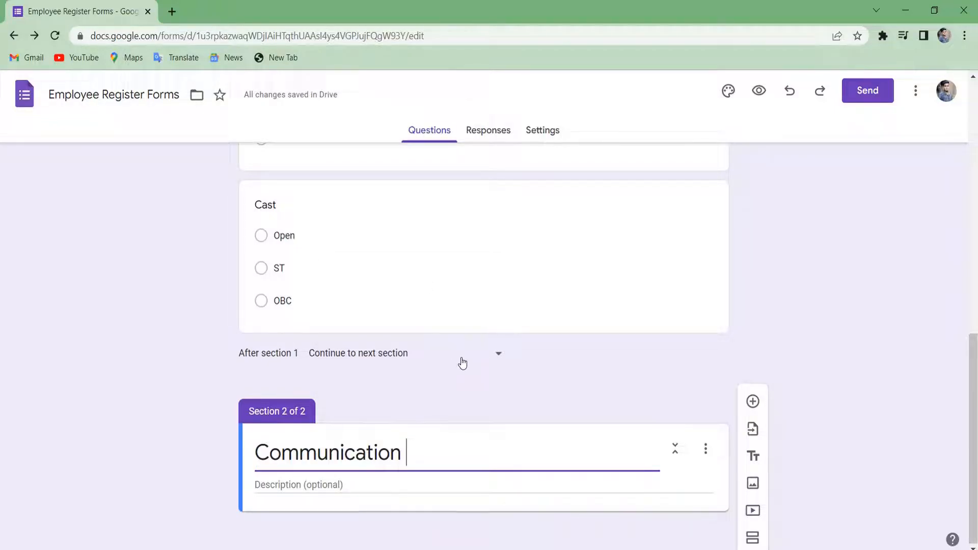
type("ils")
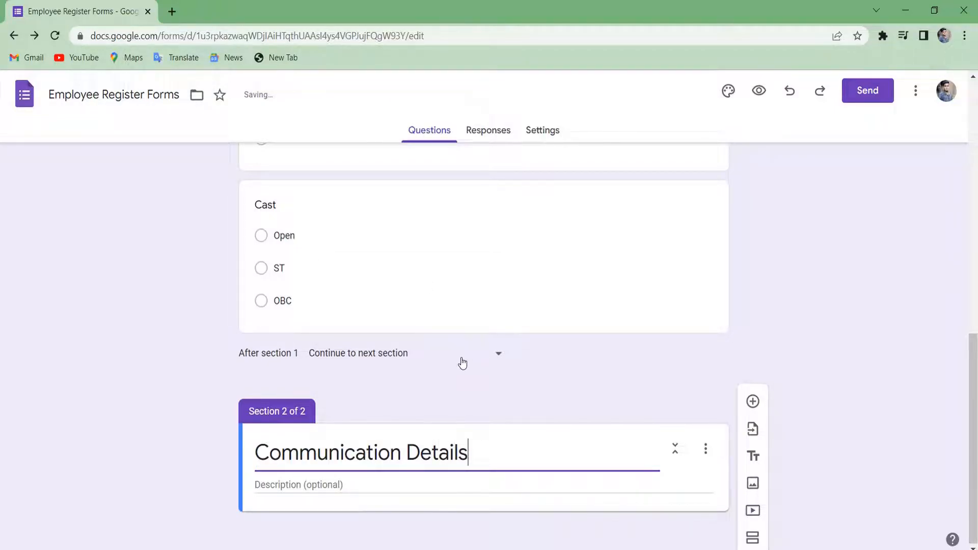
left_click(613, 353)
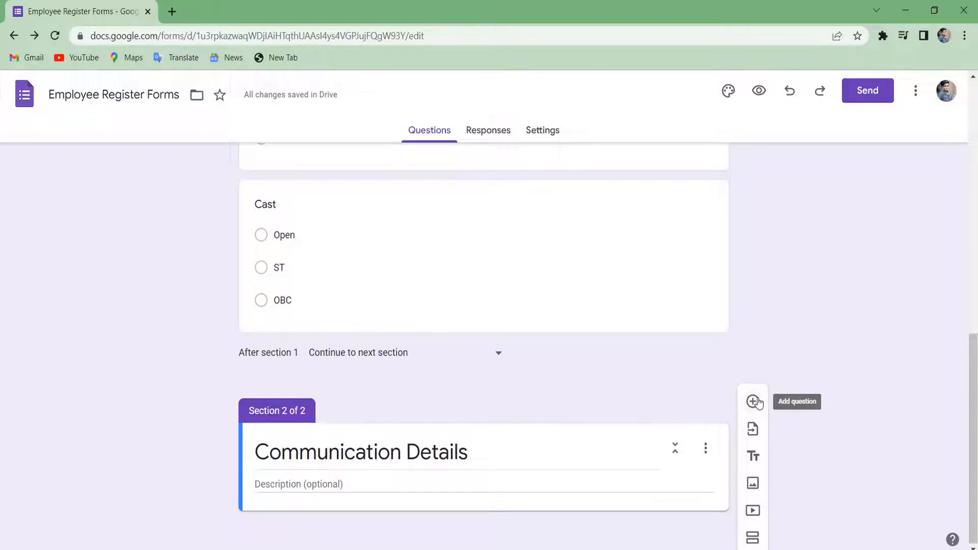
Add Address, Email Id and Mobile Number questions to the section.
left_click(753, 402)
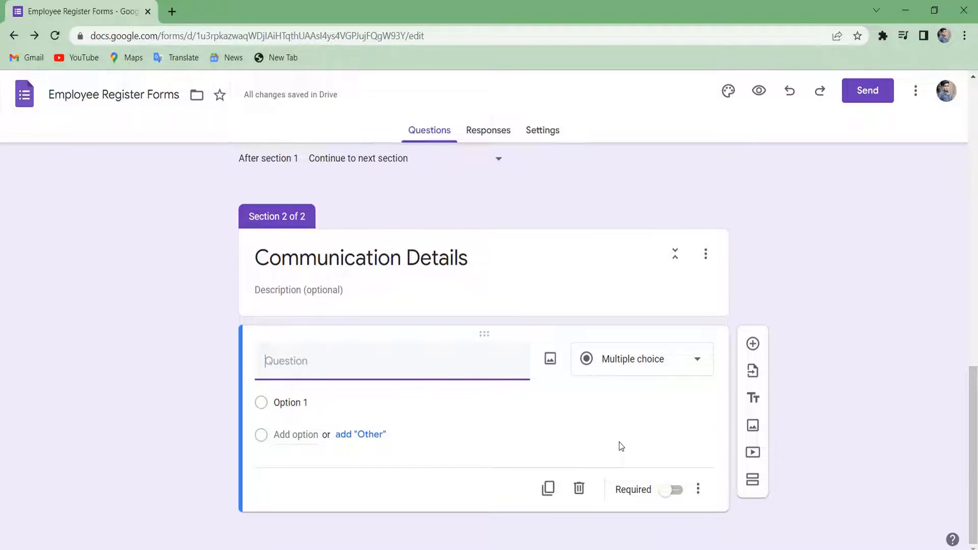
type("Address")
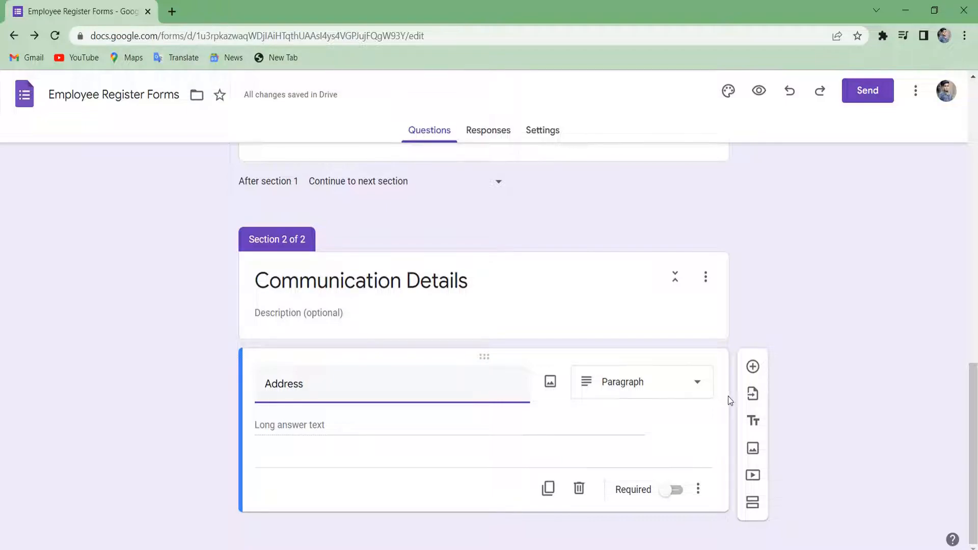
left_click(752, 367)
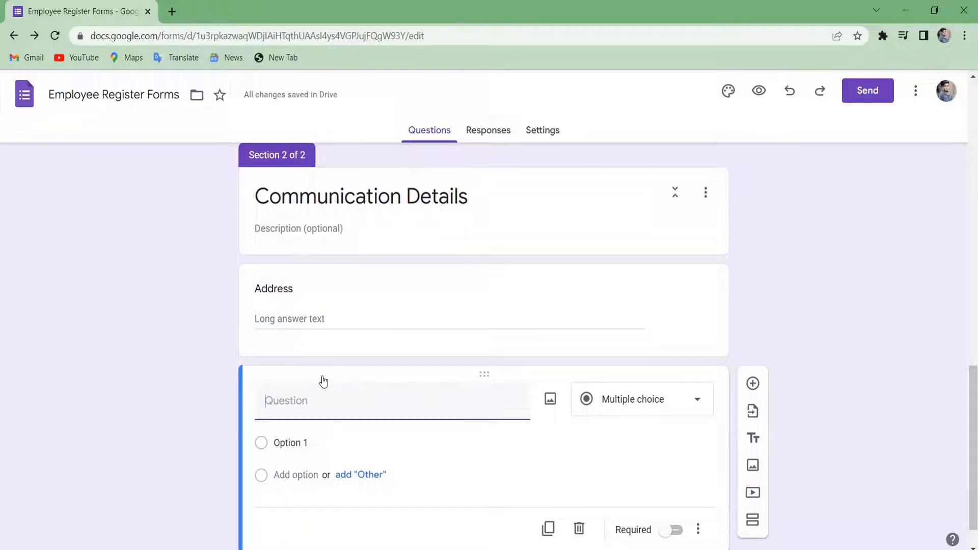
type("Email Id")
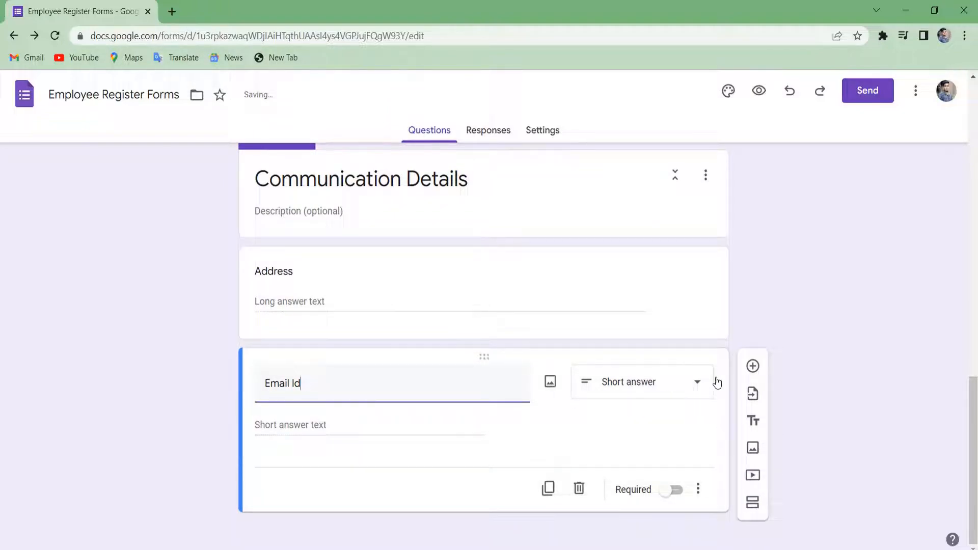
left_click(752, 366)
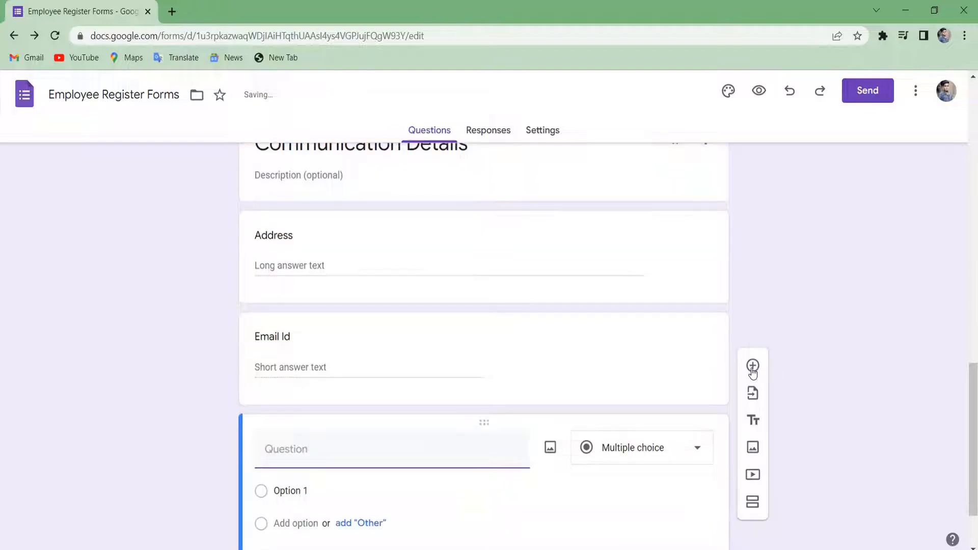
type("Mo")
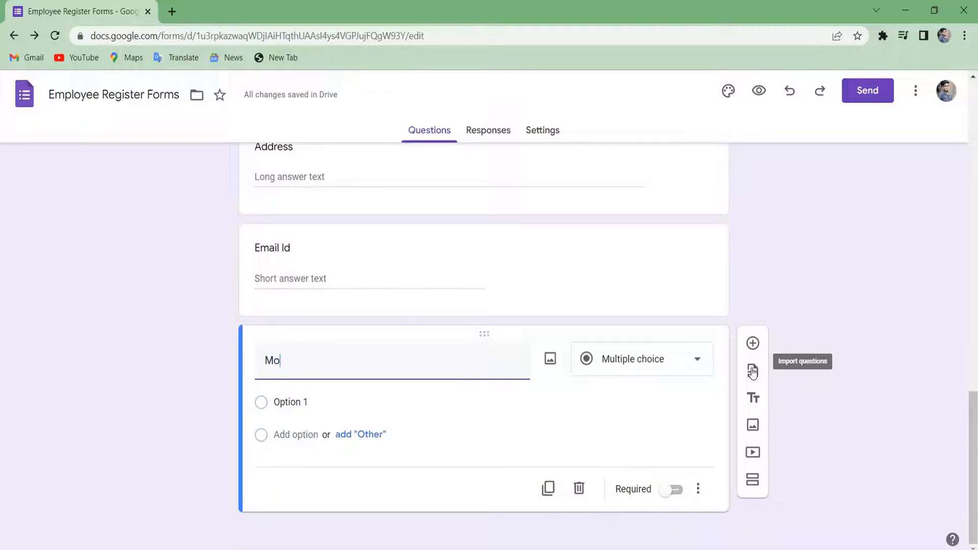
type("bile Number")
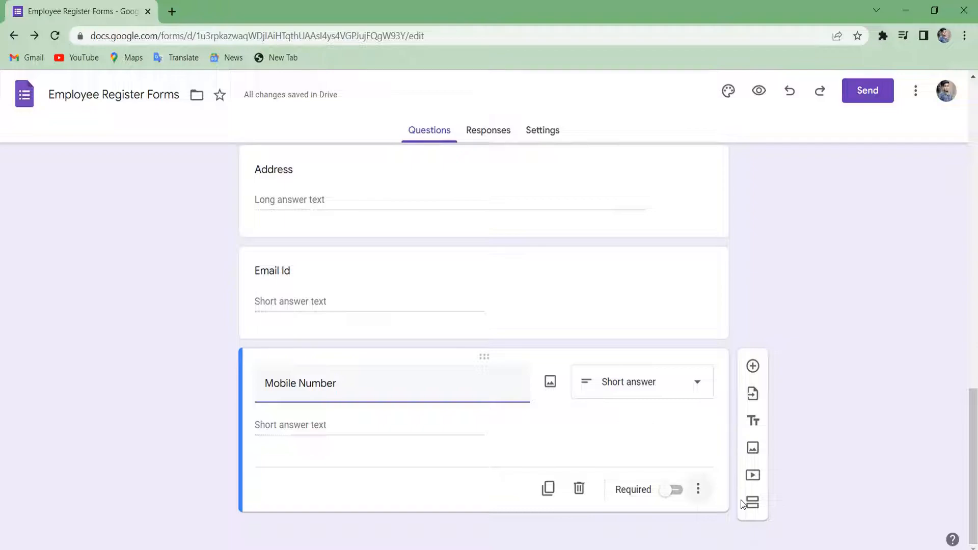
Add Number 'Greater than' validation to Mobile Number with error text 'Invalid Number'.
left_click(698, 492)
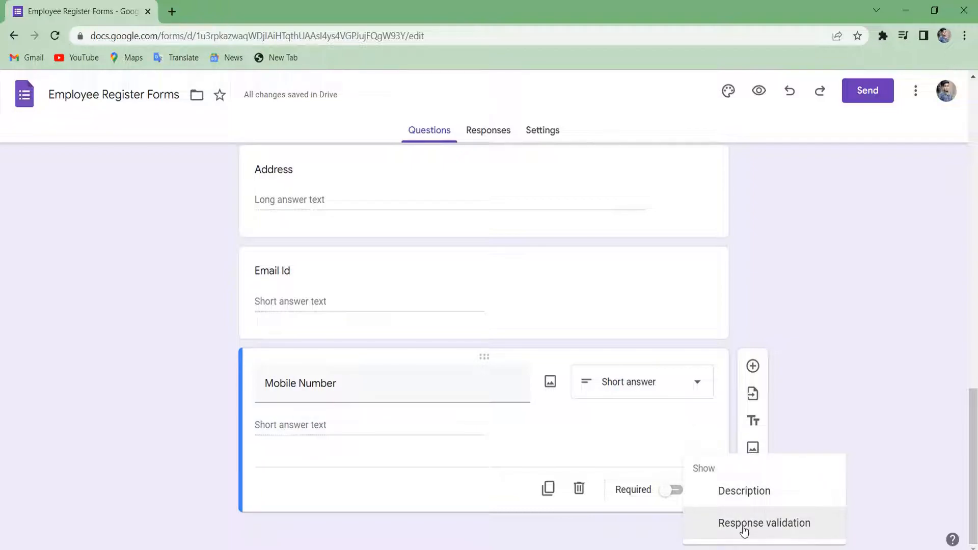
left_click(744, 531)
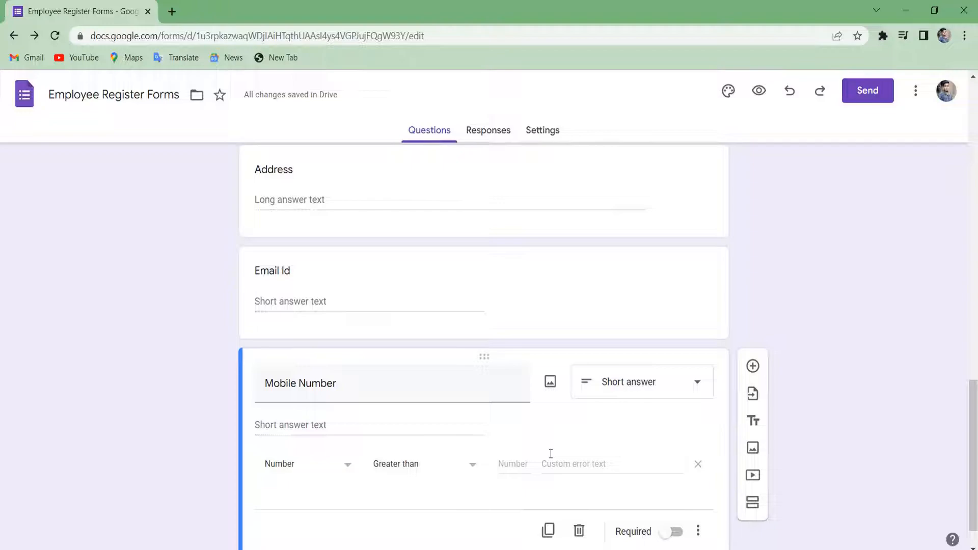
left_click(570, 466)
type("Invali")
type("d")
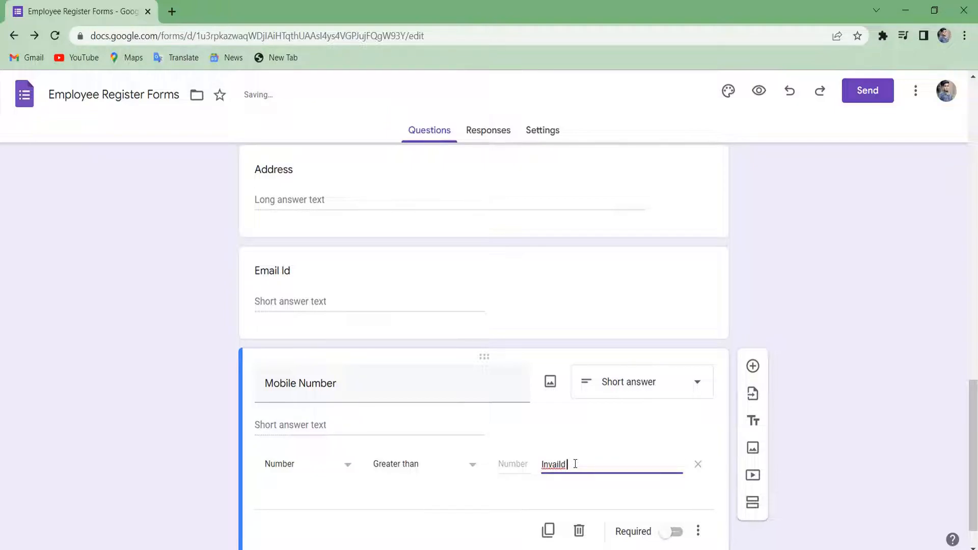
right_click(556, 464)
left_click(651, 292)
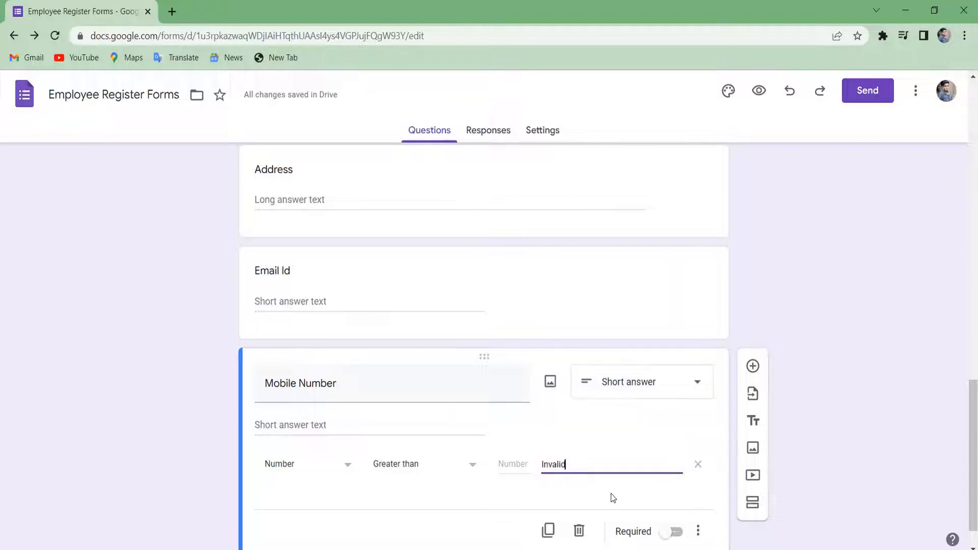
type("Number")
left_click(524, 462)
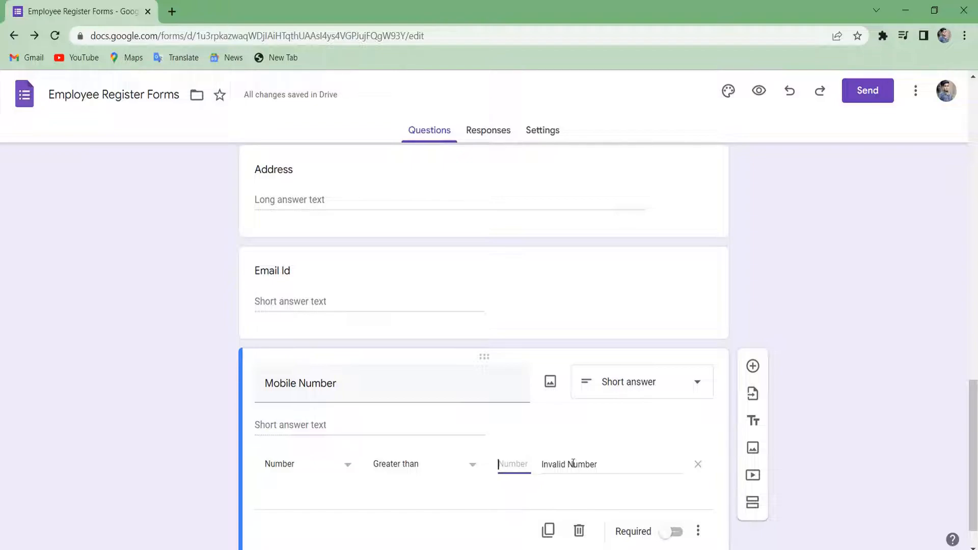
scroll(627, 463, "up", 20)
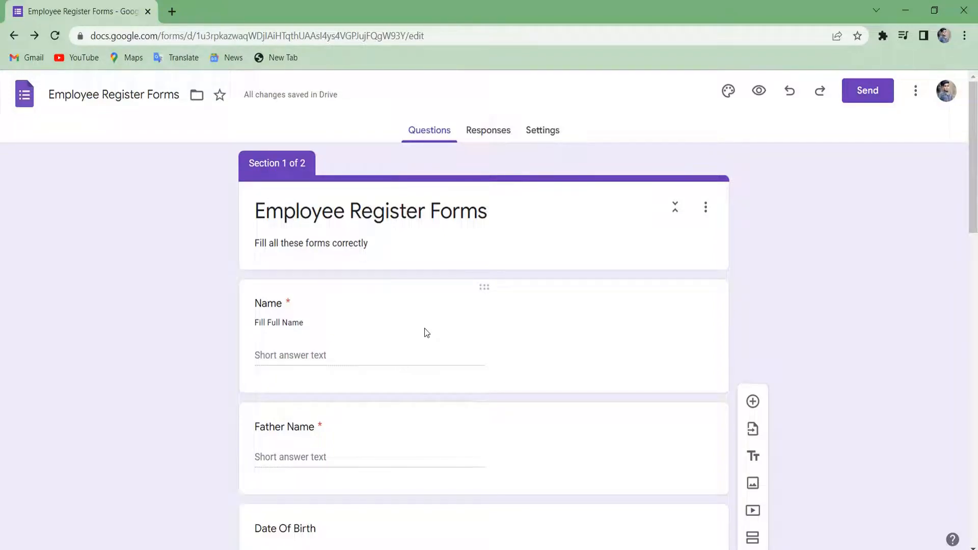
Switch the Name question's response validation to Text 'Contains' with error 'Invalid Name'.
left_click(458, 327)
scroll(601, 428, "down", 1)
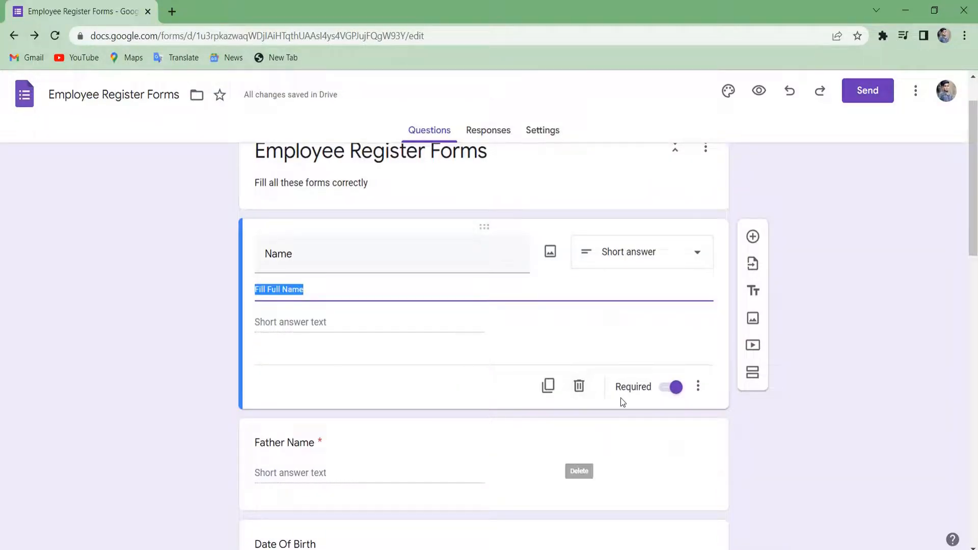
left_click(698, 386)
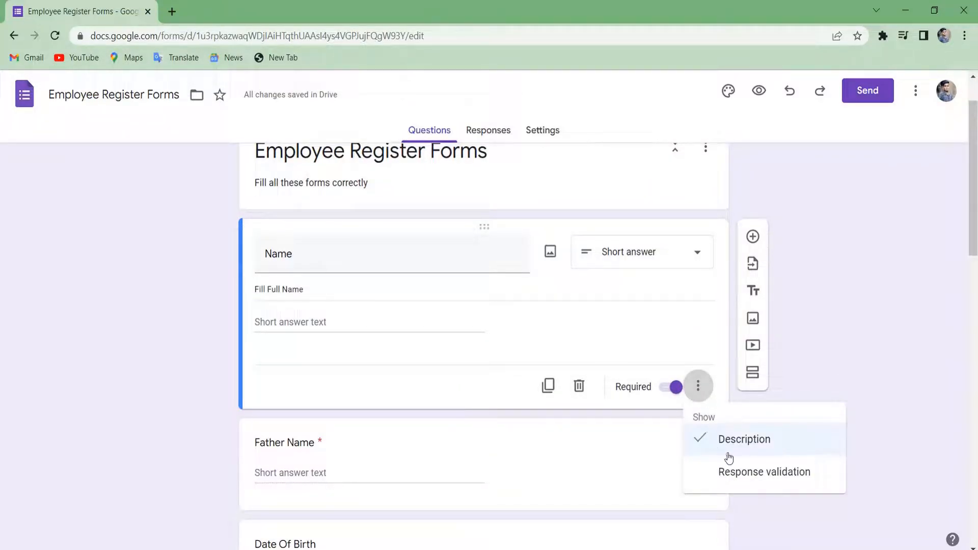
mouse_move(737, 477)
left_mouse_down()
mouse_move(759, 438)
mouse_move(744, 463)
mouse_move(753, 478)
left_mouse_up()
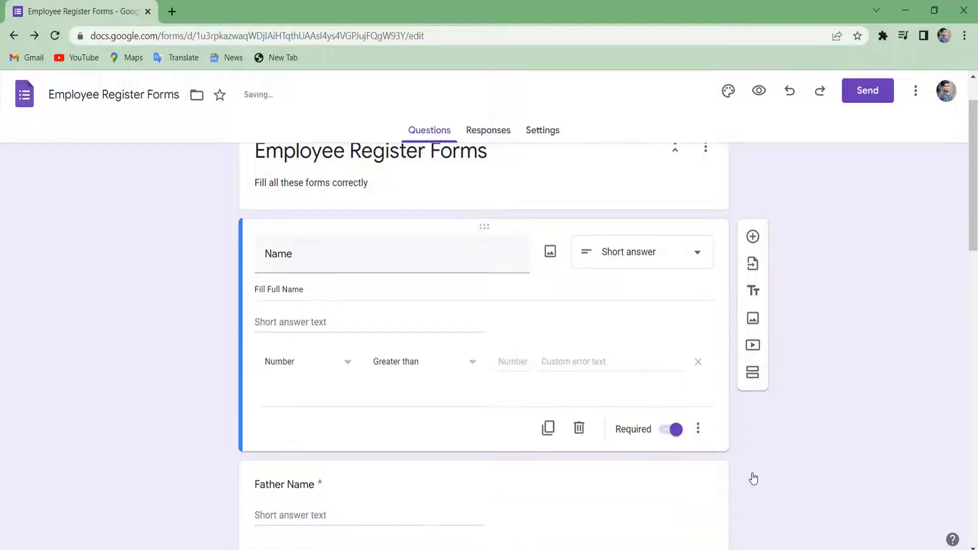
left_click(306, 375)
left_click(299, 396)
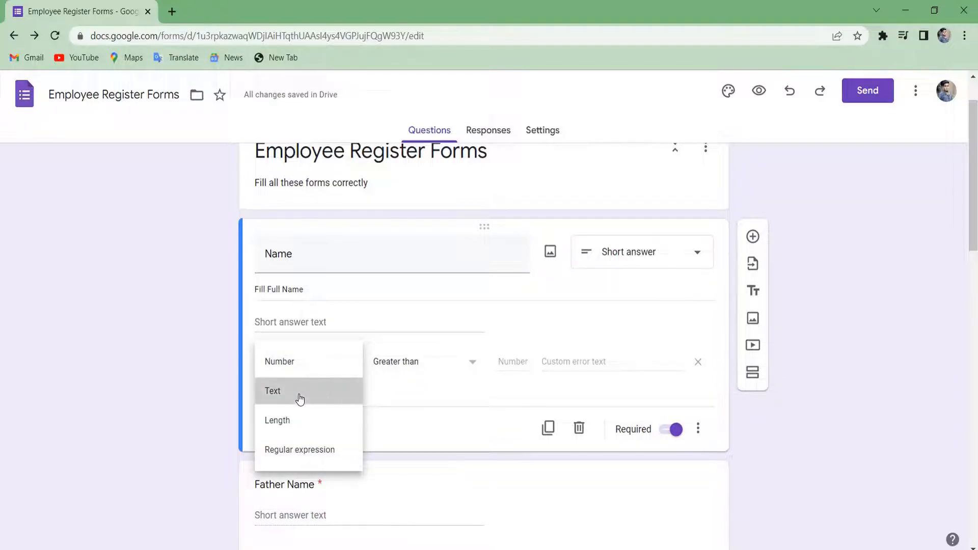
left_click(610, 361)
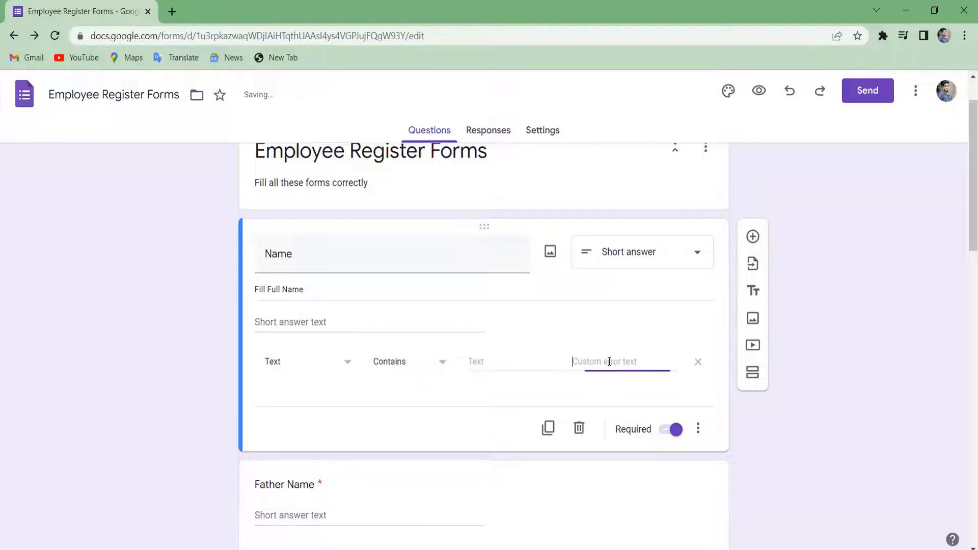
type("Invalid Name")
scroll(615, 359, "down", 2)
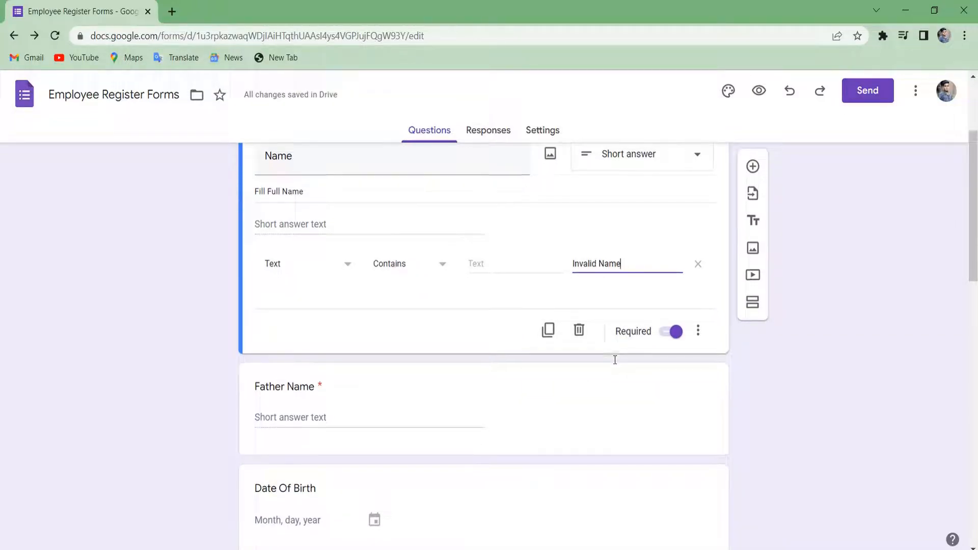
scroll(615, 359, "down", 2)
scroll(613, 359, "down", 1)
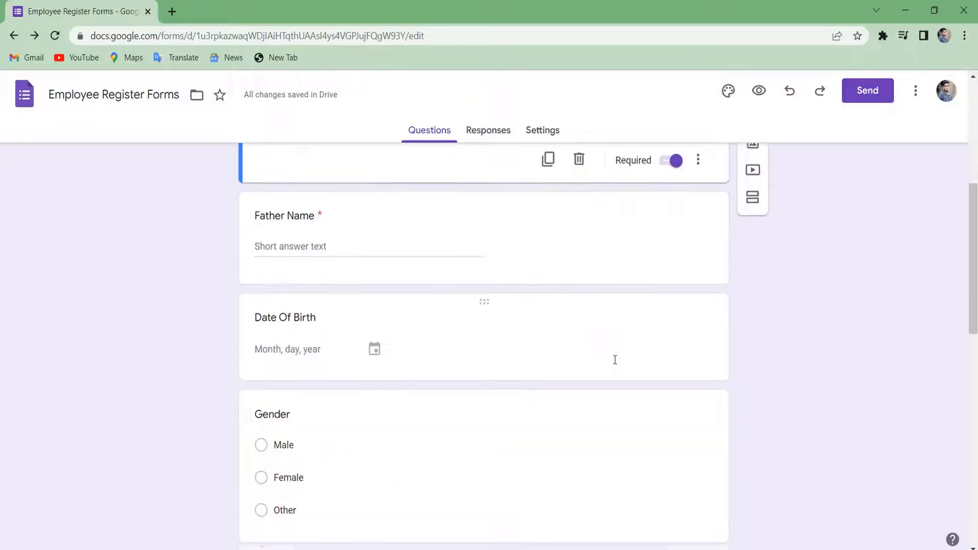
Make the Date Of Birth and Gender questions required.
left_click(541, 352)
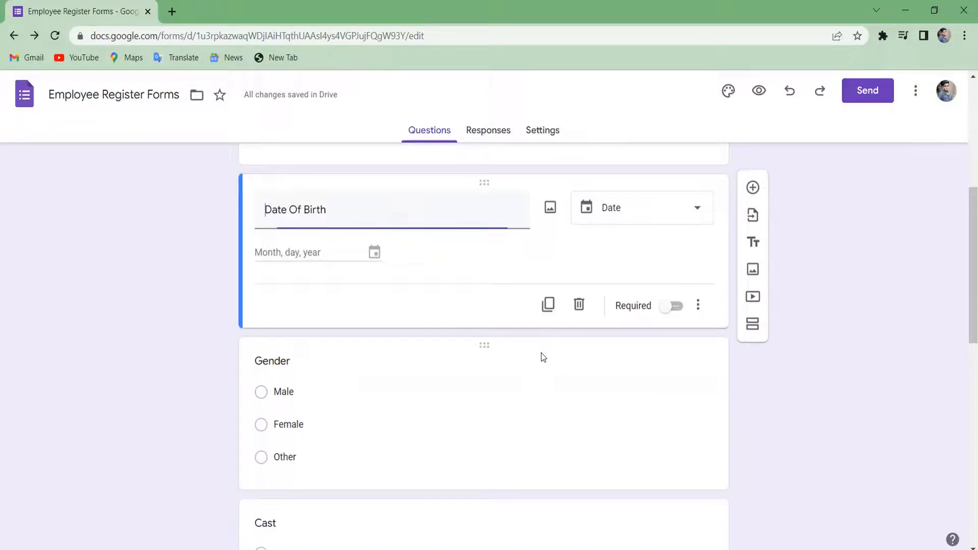
left_click(683, 304)
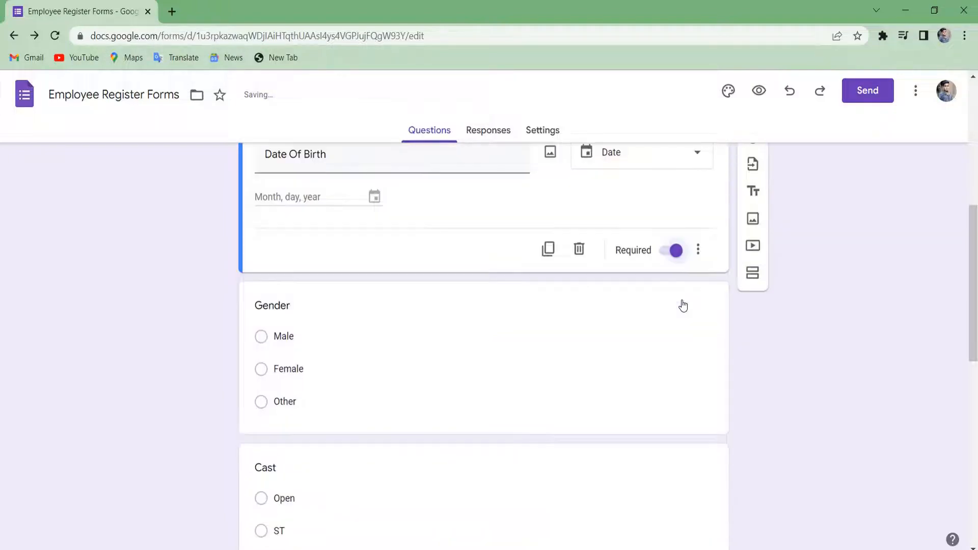
scroll(681, 303, "down", 3)
left_click(585, 250)
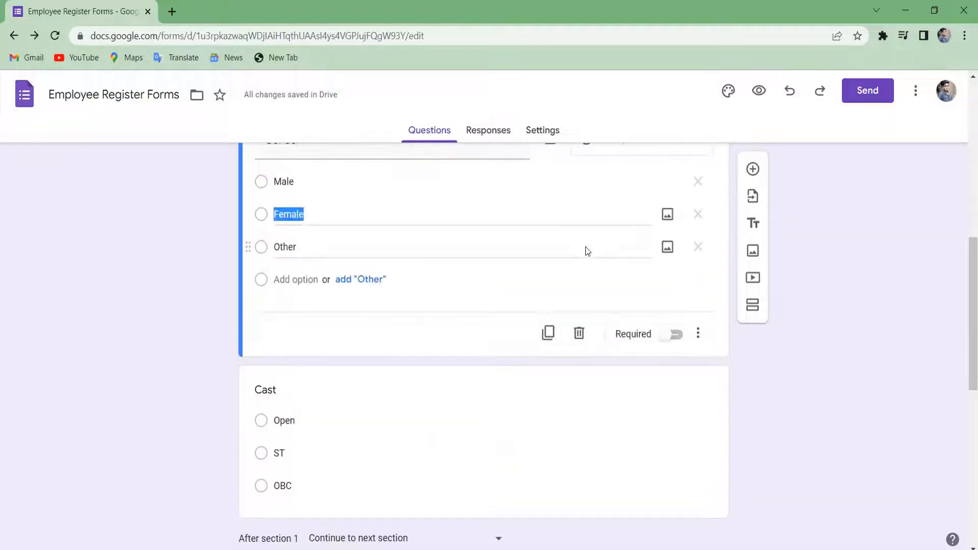
left_click(667, 332)
scroll(607, 313, "down", 3)
Scroll past the Cast question and expand Mobile Number to show its Number validation rule.
left_click(607, 313)
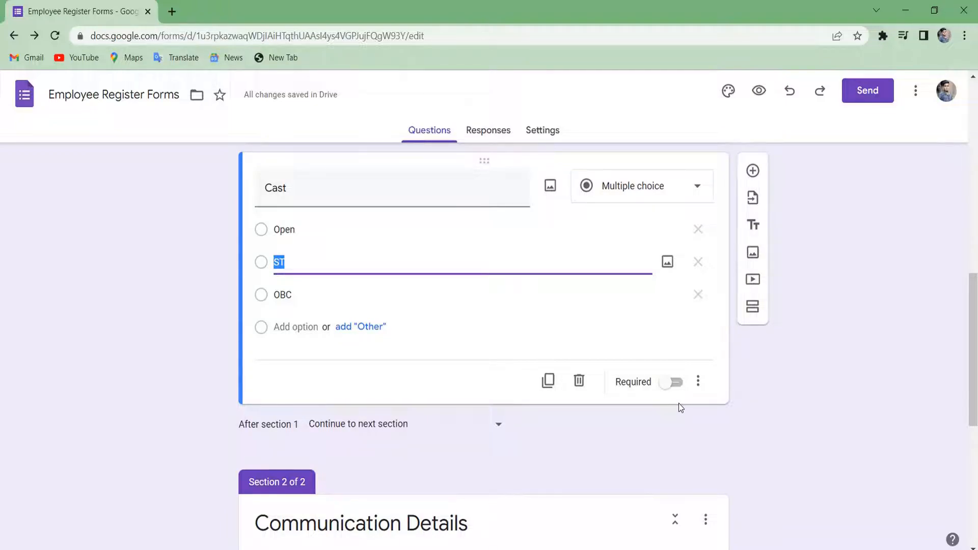
scroll(678, 402, "down", 2)
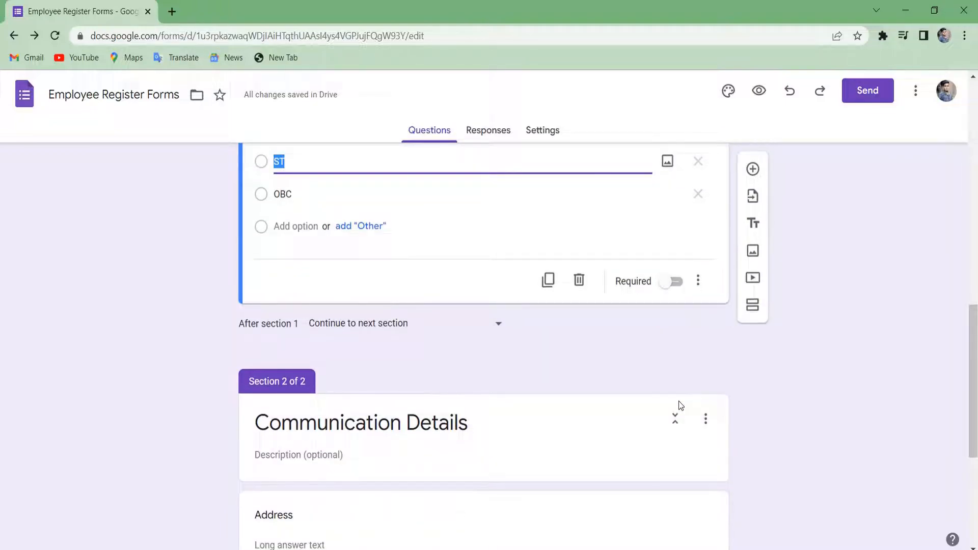
scroll(678, 403, "down", 2)
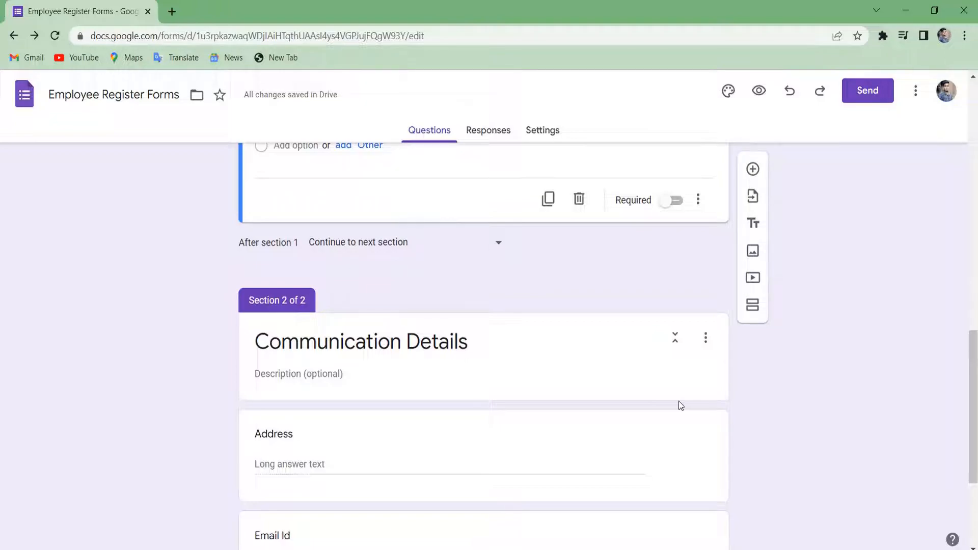
scroll(678, 405, "up", 1)
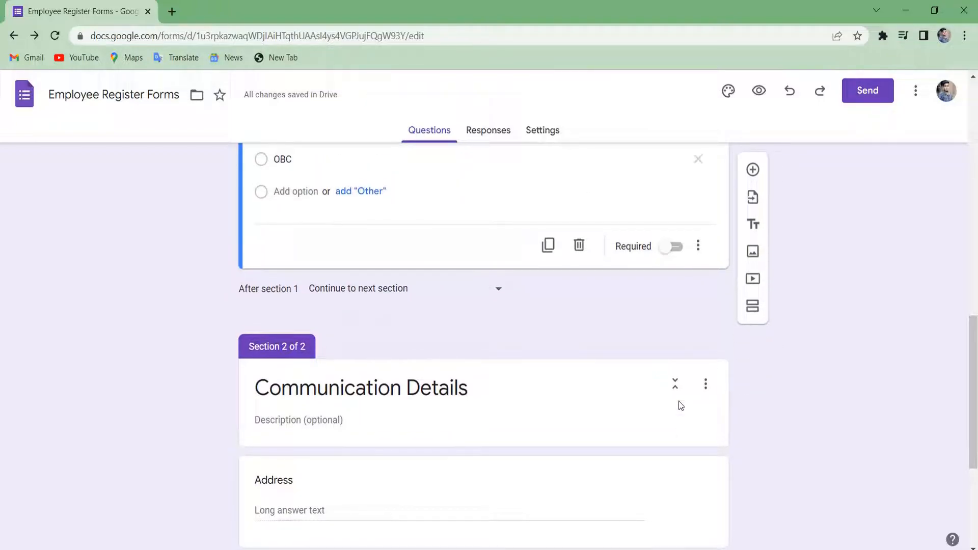
scroll(678, 405, "down", 3)
scroll(679, 405, "down", 2)
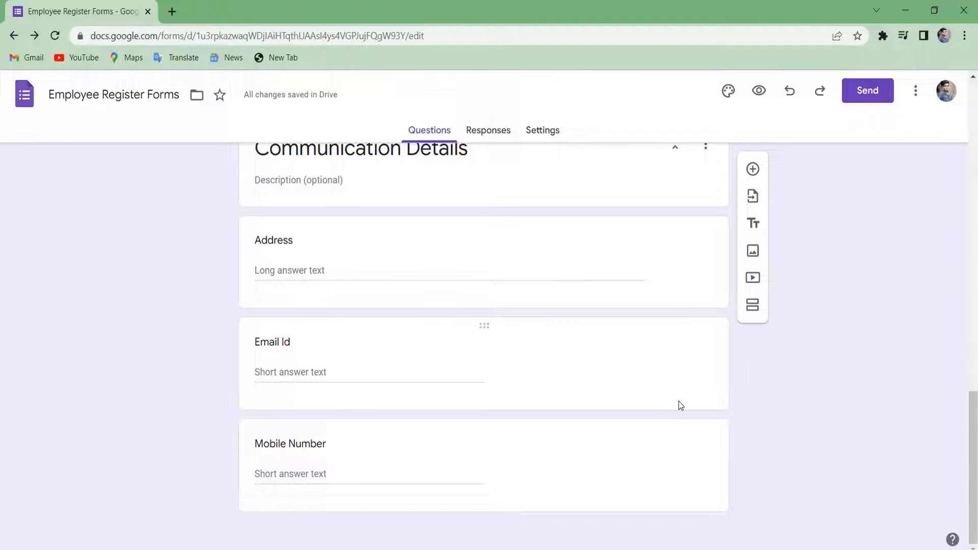
scroll(579, 503, "up", 1)
scroll(627, 478, "down", 1)
left_click(628, 478)
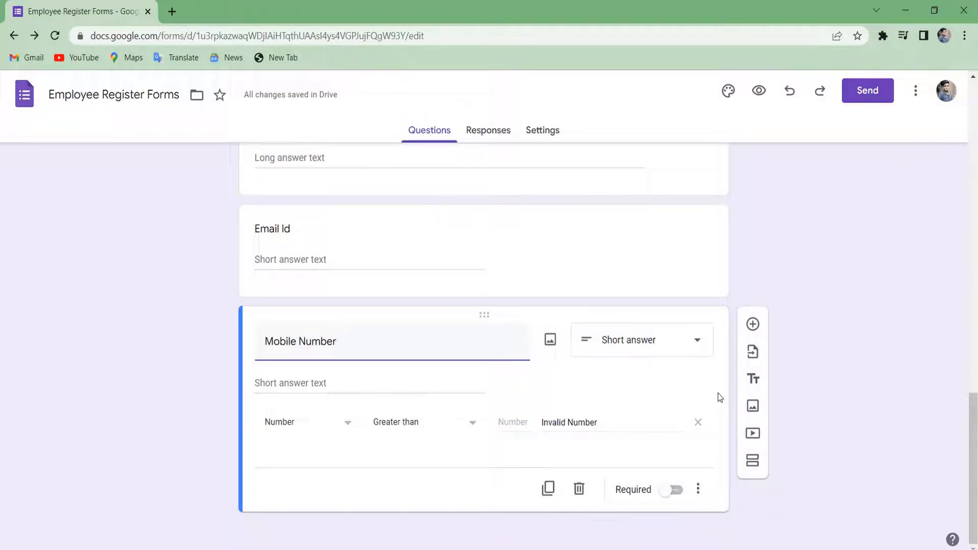
left_click(753, 325)
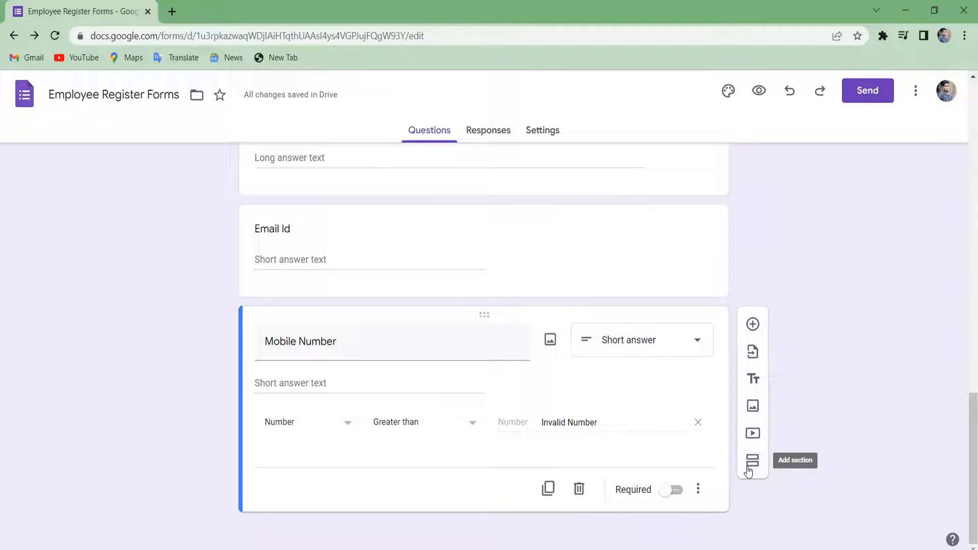
Insert a section after Mobile Number titled 'Education Details' and add a blank question to it.
left_click(748, 469)
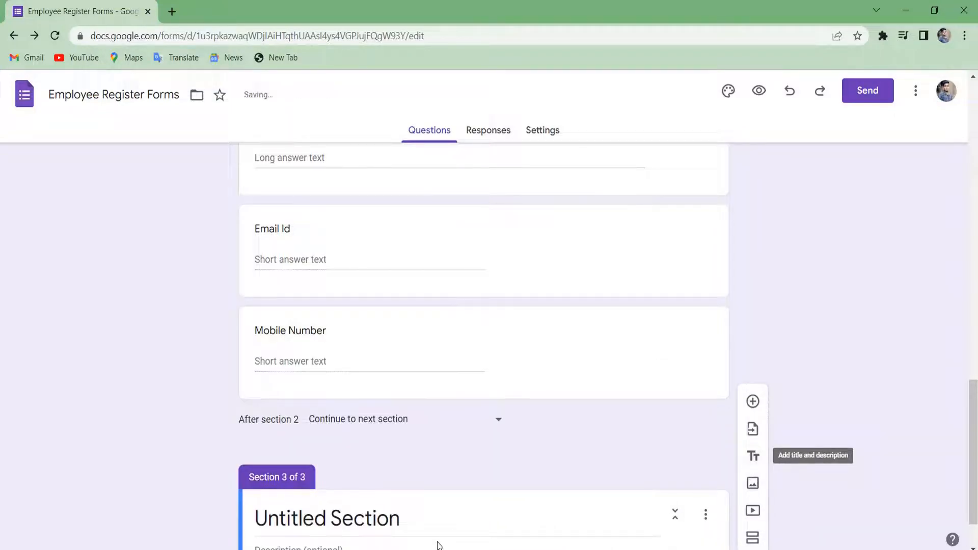
double_click(355, 453)
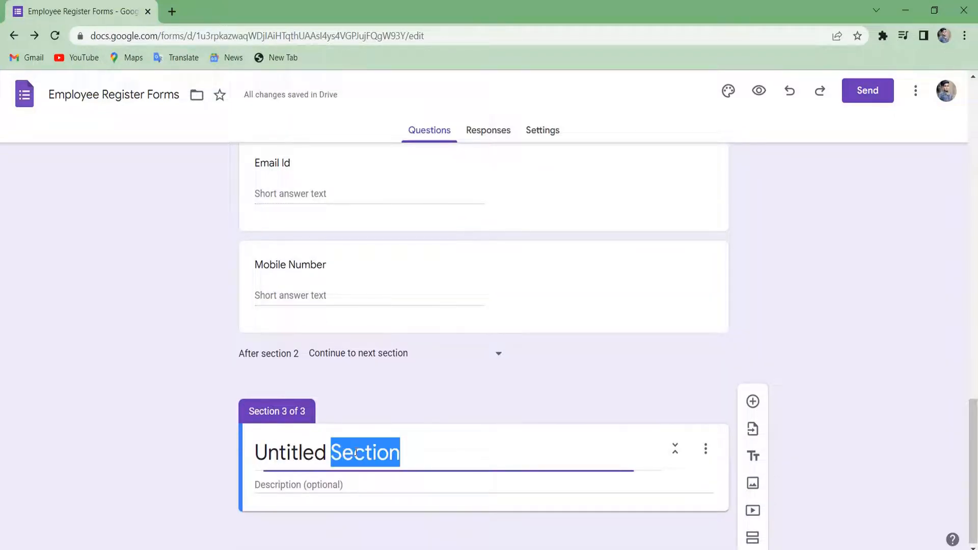
triple_click(356, 453)
key("BackSpace")
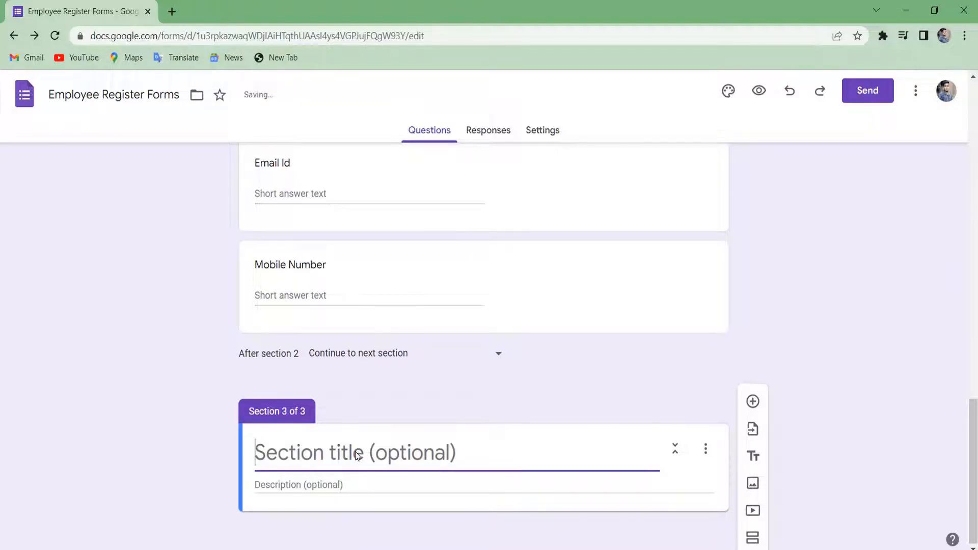
type("Edu")
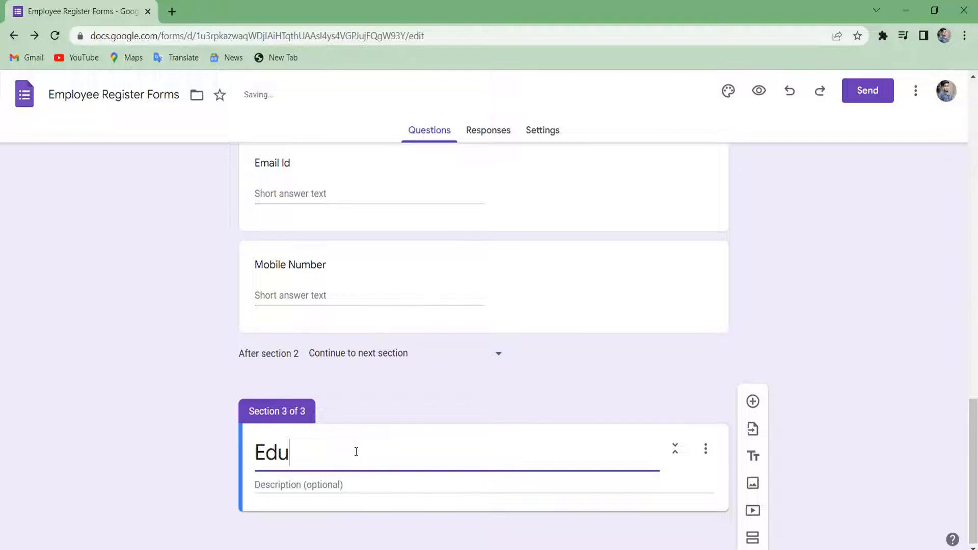
type("cation ")
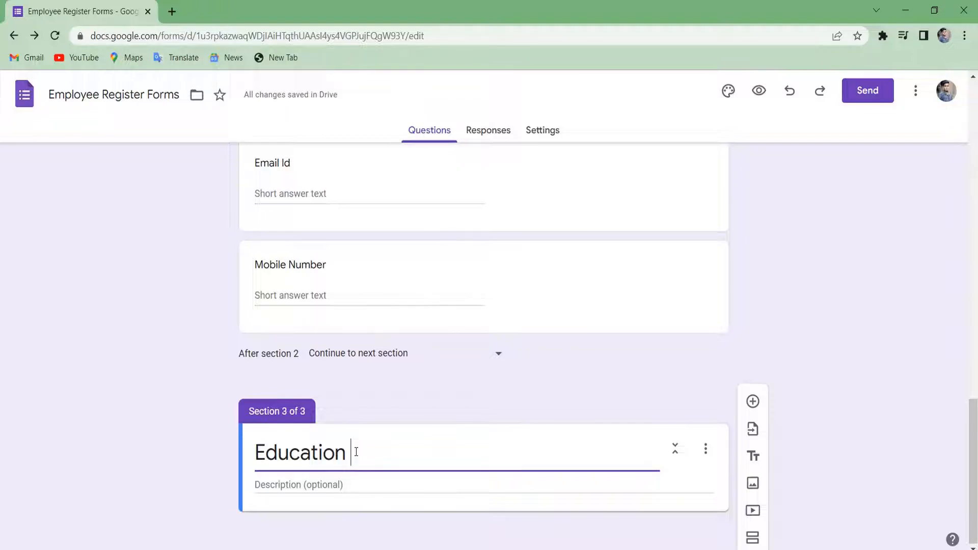
type("Details")
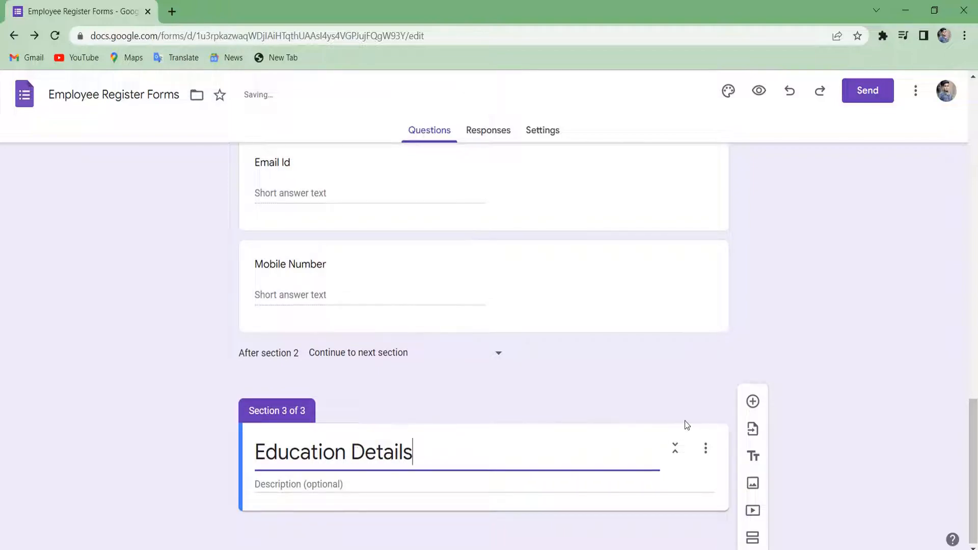
left_click(753, 402)
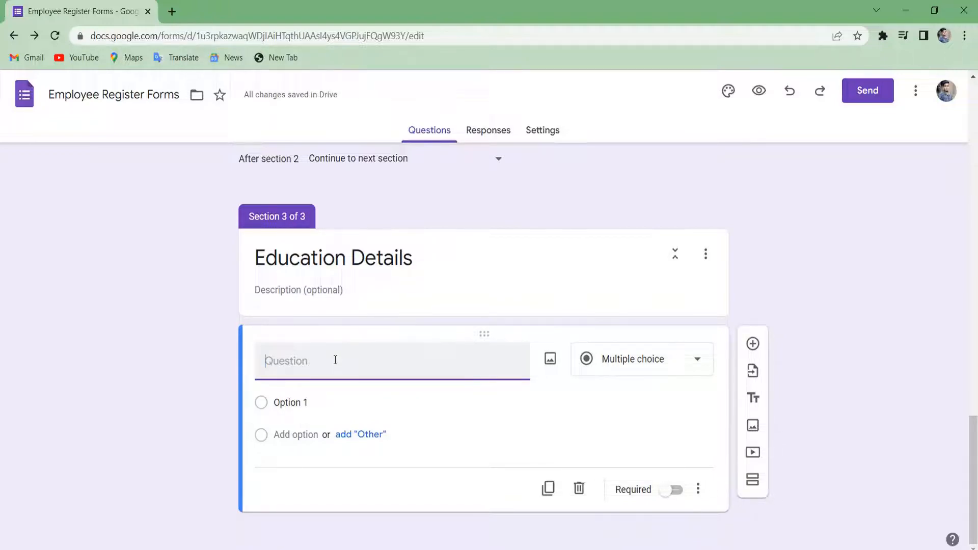
Title the question 'Higher Degree', correcting the Digree typo, and make it multiple choice.
type("Higher D")
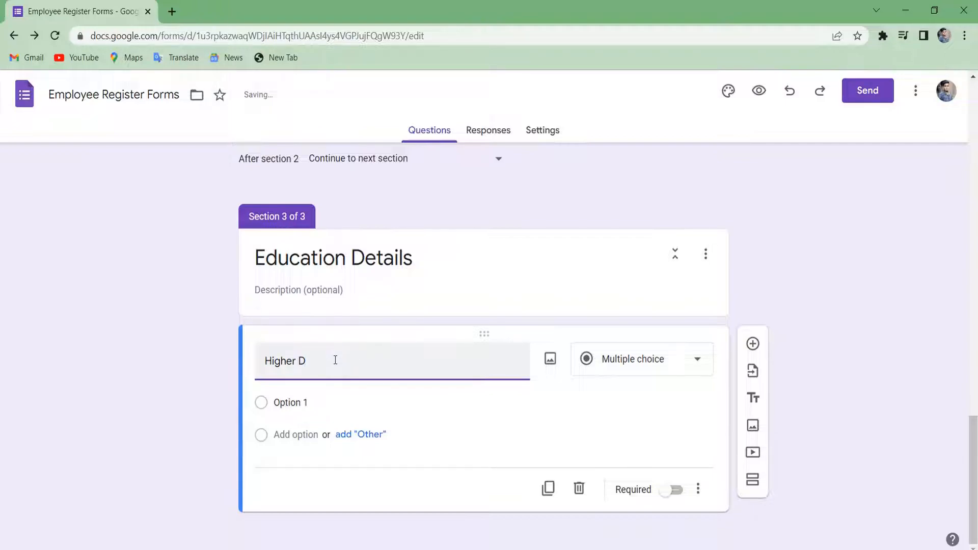
type("igree")
double_click(316, 360)
right_click(318, 360)
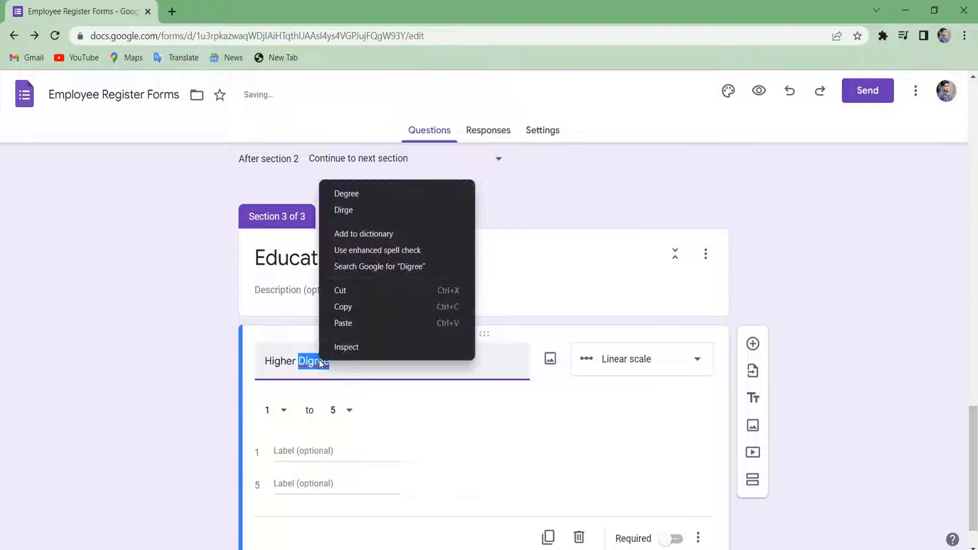
left_click(434, 195)
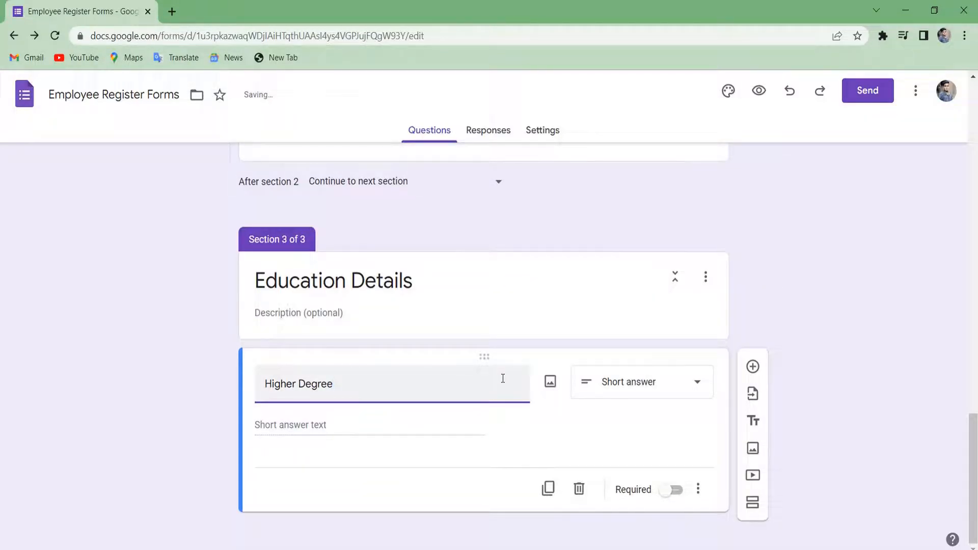
left_click(660, 385)
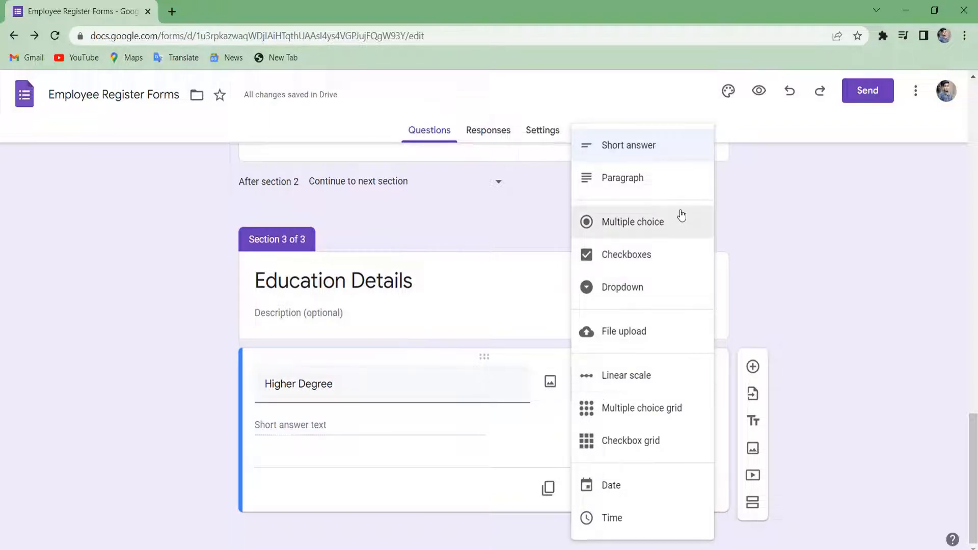
left_click(665, 225)
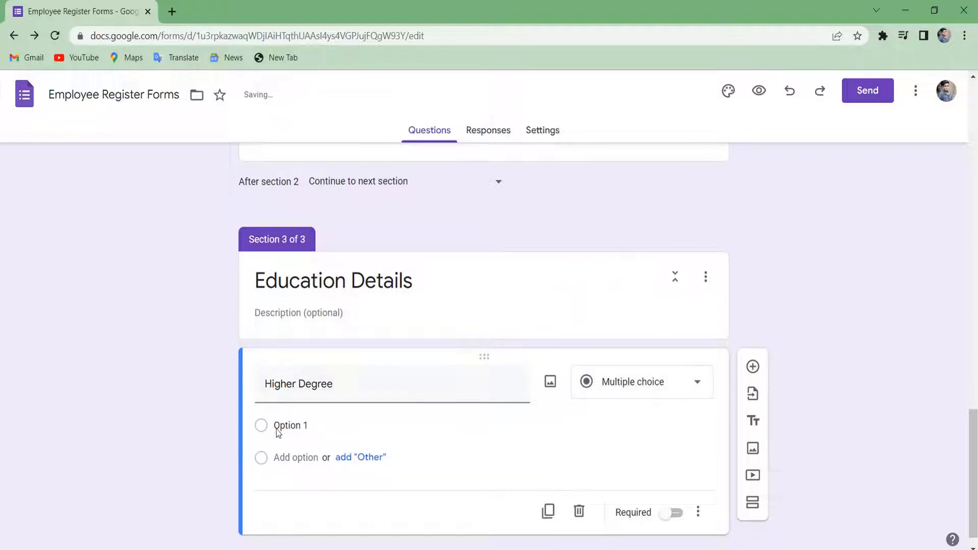
Give Higher Degree the options Graduation, Post Graduation and Other, then add a new question below.
left_click(292, 426)
key("BackSpace")
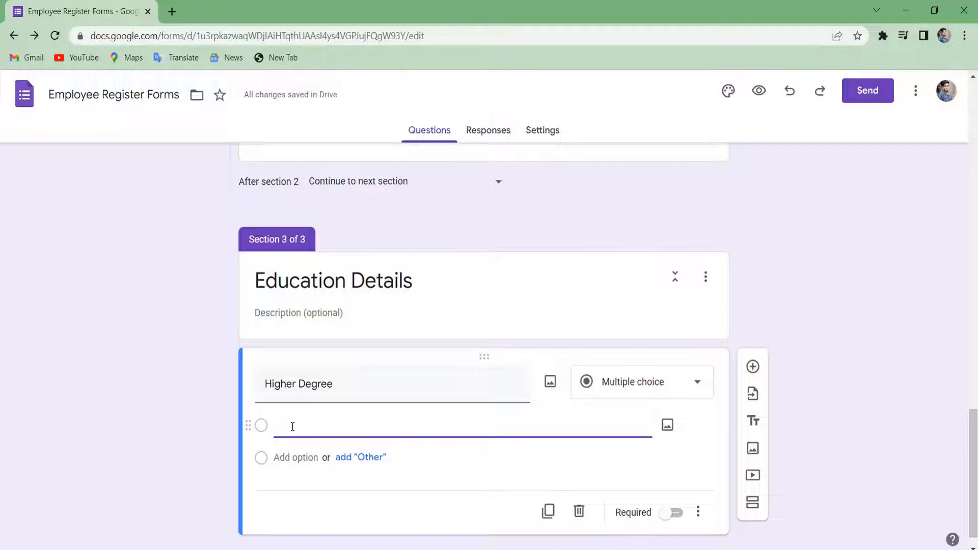
type("Graduation")
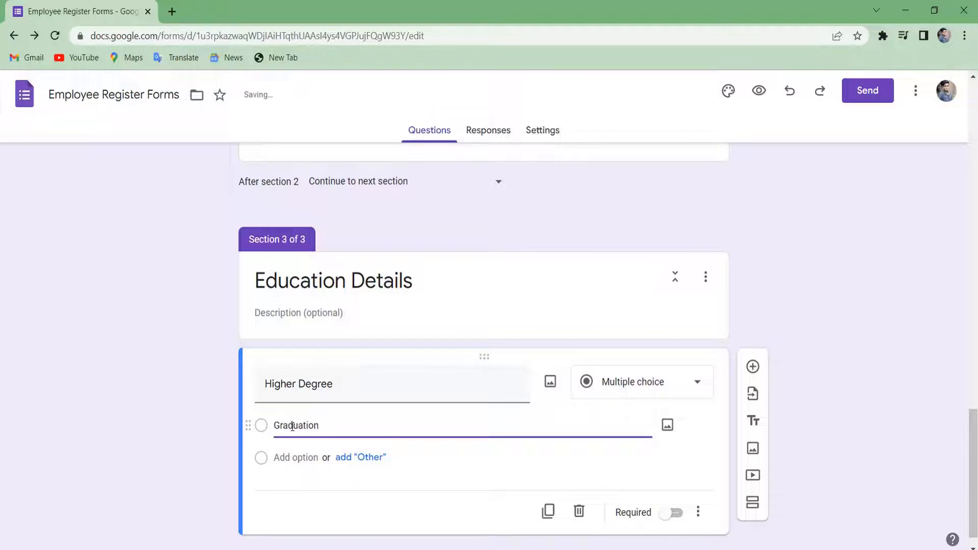
left_click(302, 457)
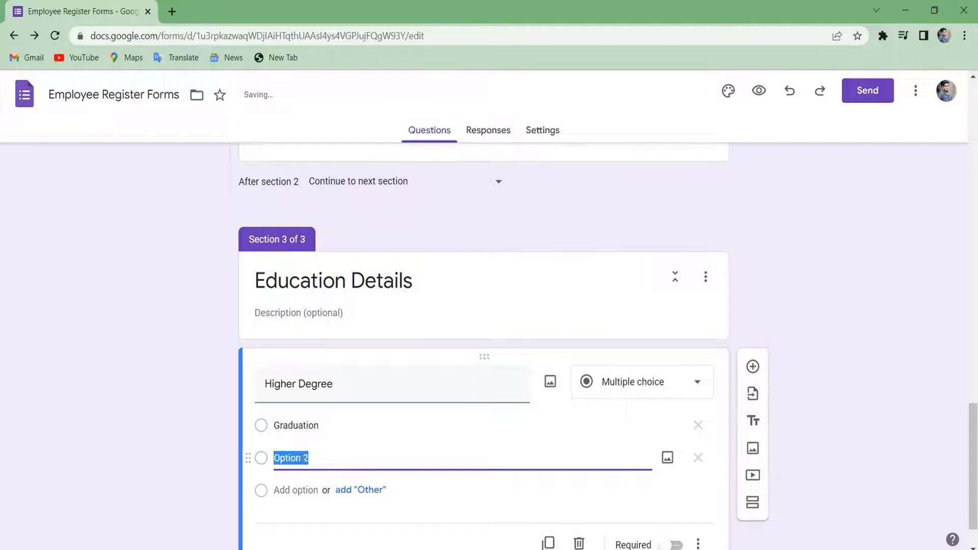
type("Post Graduation")
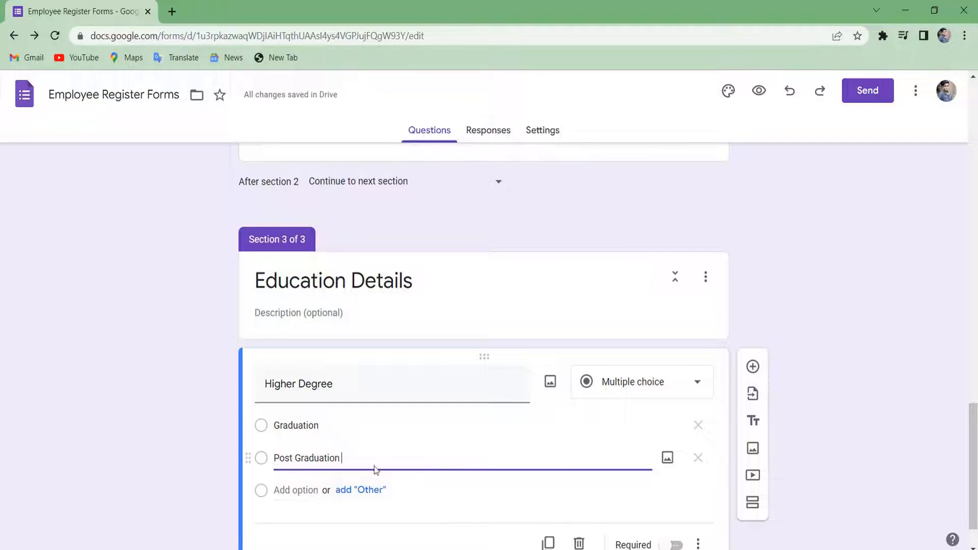
left_click(369, 490)
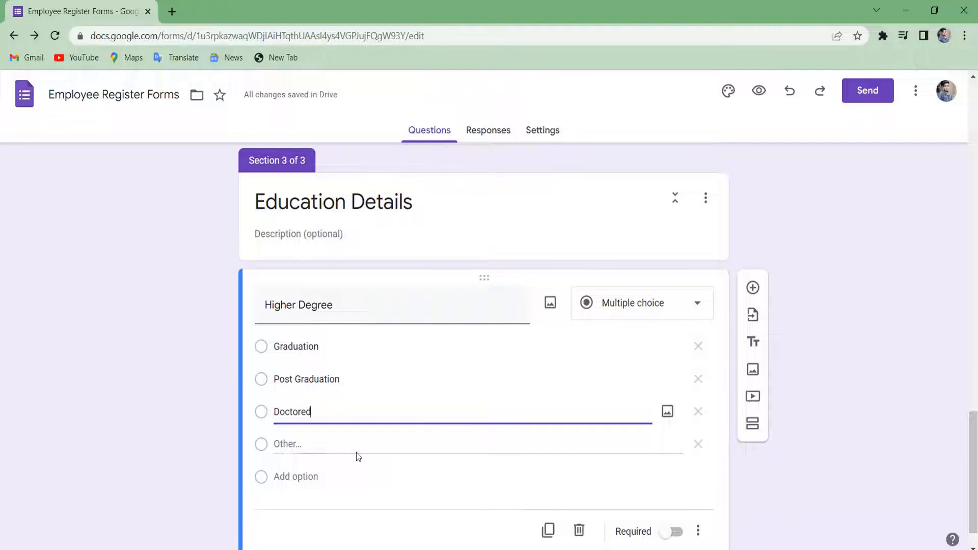
scroll(357, 456, "down", 1)
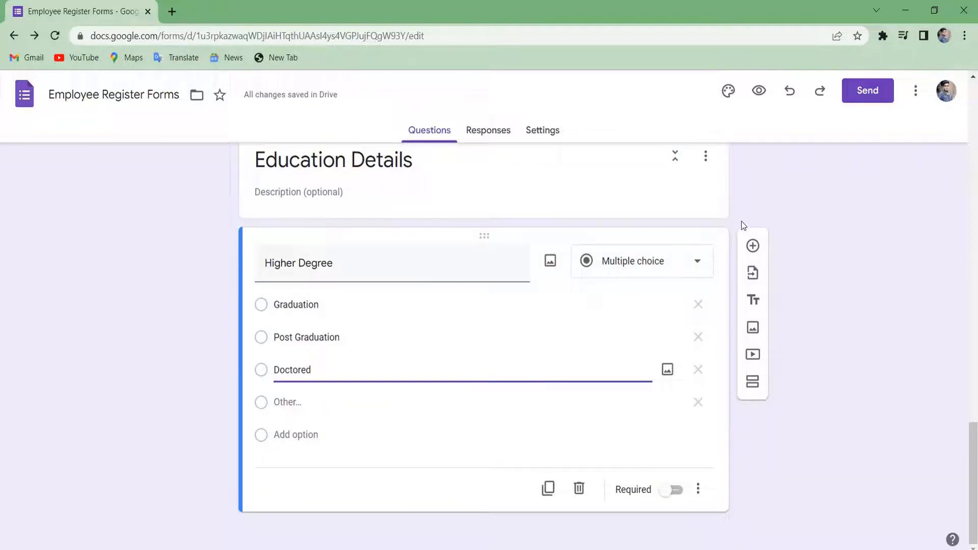
left_click(753, 244)
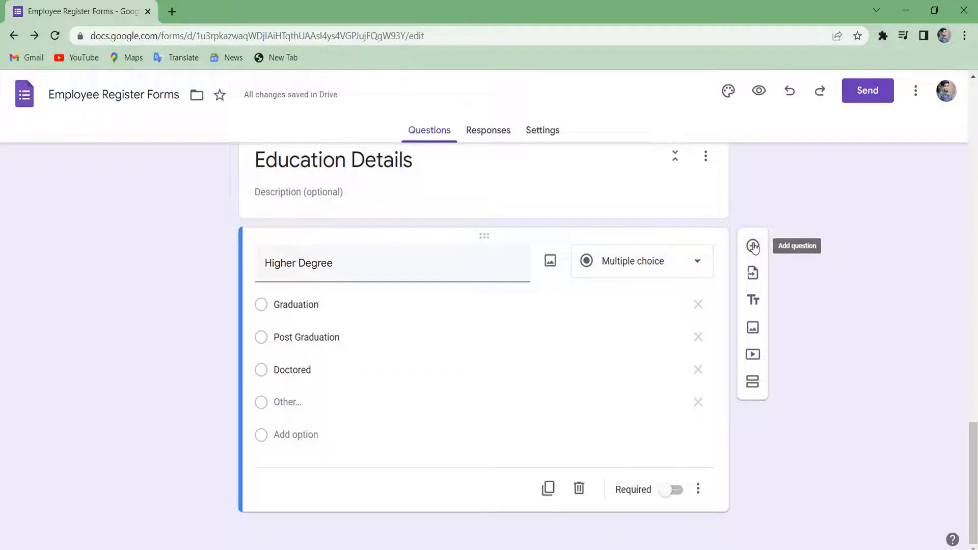
left_click(504, 400)
Title the new question 'Grade' and set its first option to A.
scroll(698, 454, "down", 2)
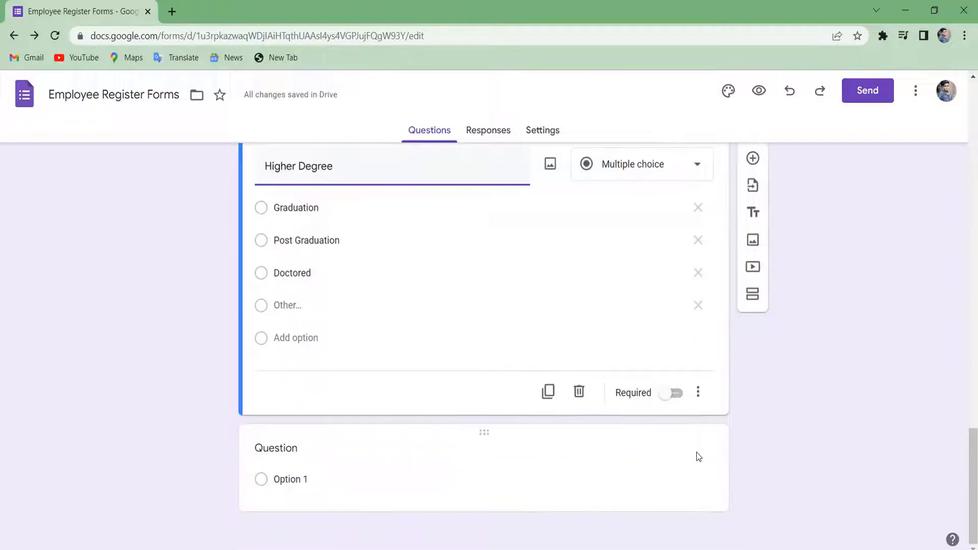
left_click(307, 456)
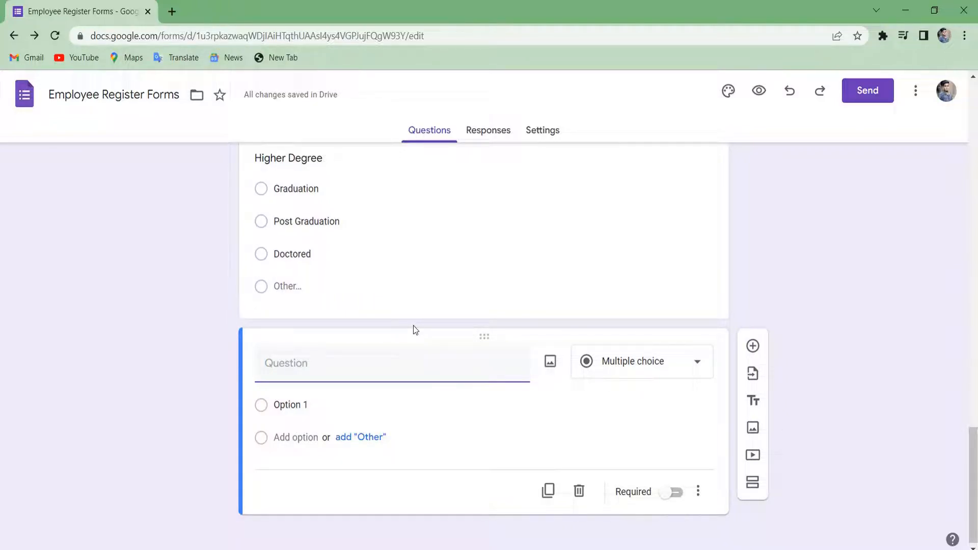
scroll(414, 330, "up", 1)
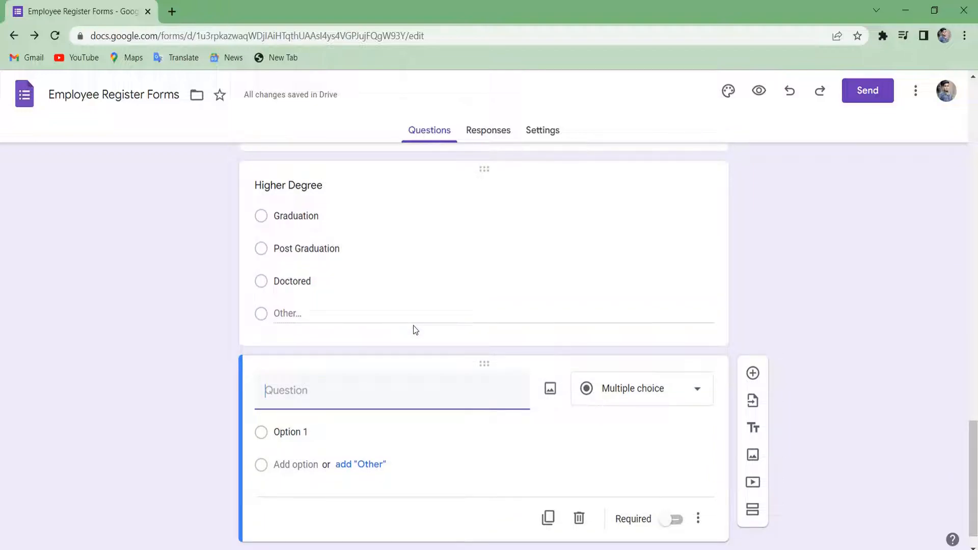
scroll(416, 330, "up", 2)
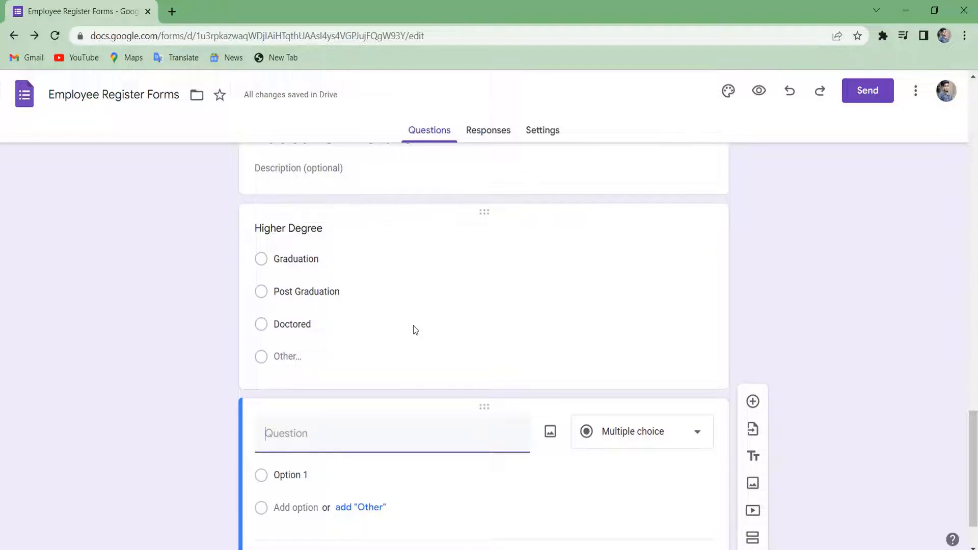
type("Grade")
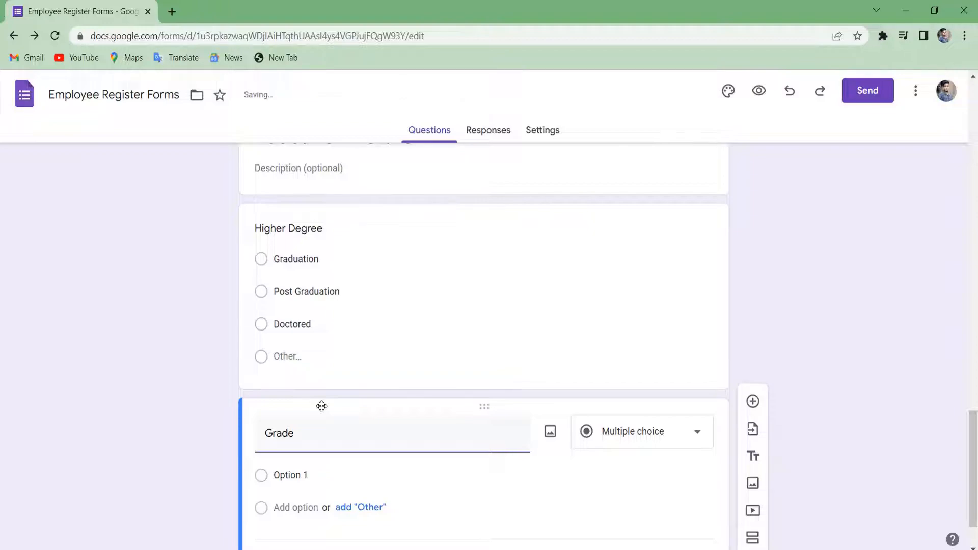
scroll(308, 481, "down", 2)
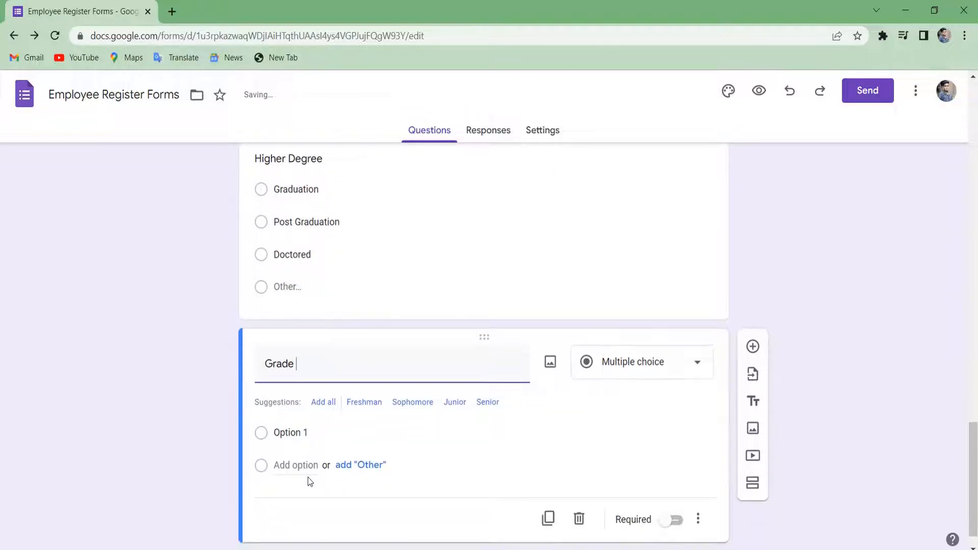
left_click(306, 434)
type("A")
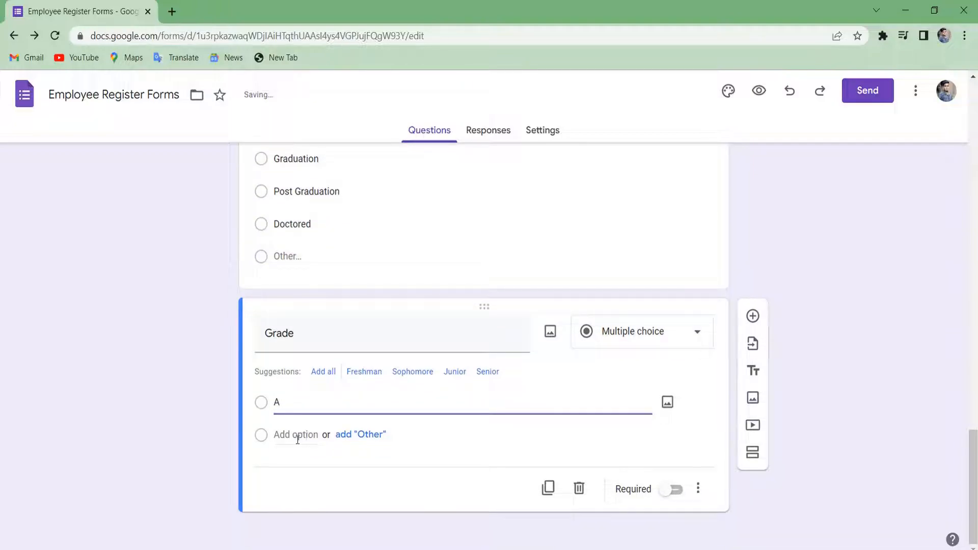
Add options B, C and D to the Grade question.
left_click(297, 436)
type("V")
key("BackSpace")
type("B")
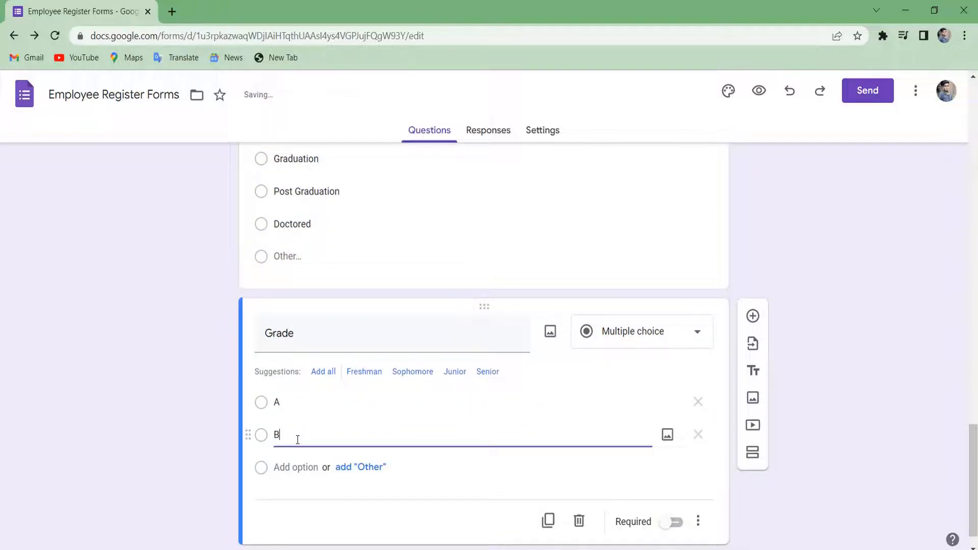
scroll(298, 438, "down", 1)
left_click(297, 436)
type("C")
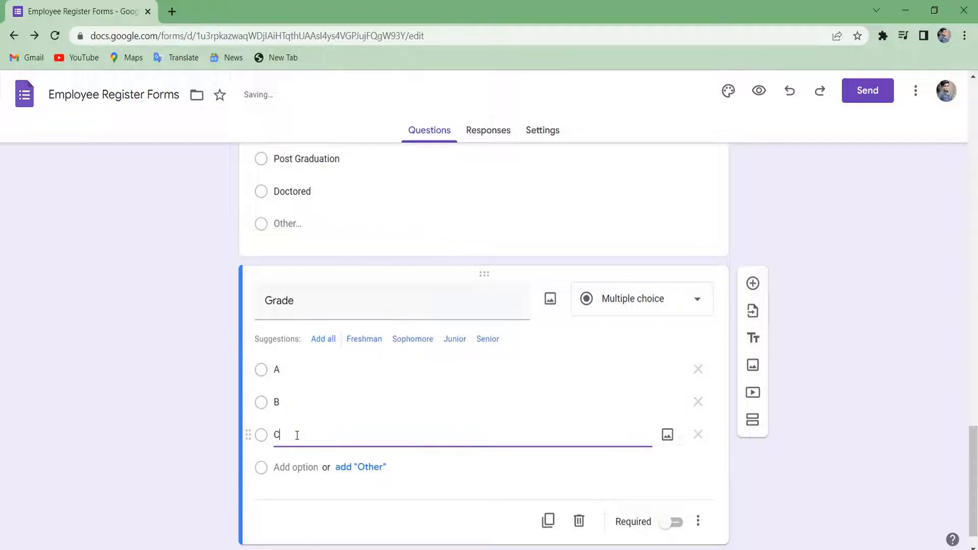
left_click(324, 436)
left_click(305, 433)
type("D")
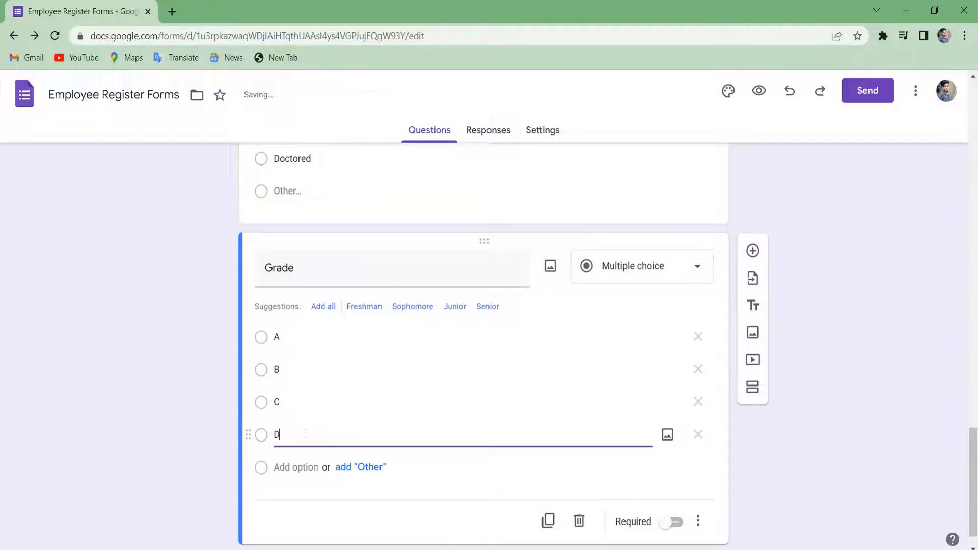
scroll(304, 434, "up", 4)
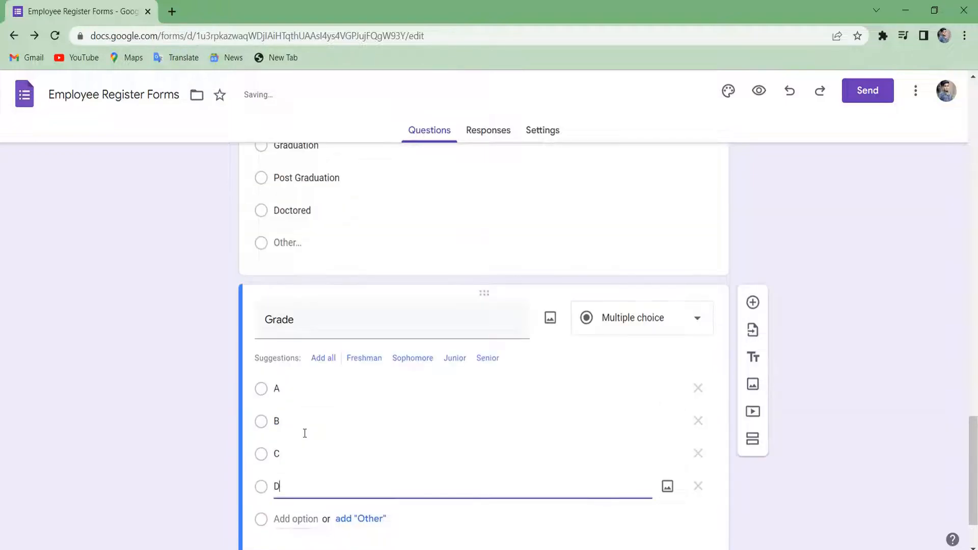
scroll(304, 434, "up", 2)
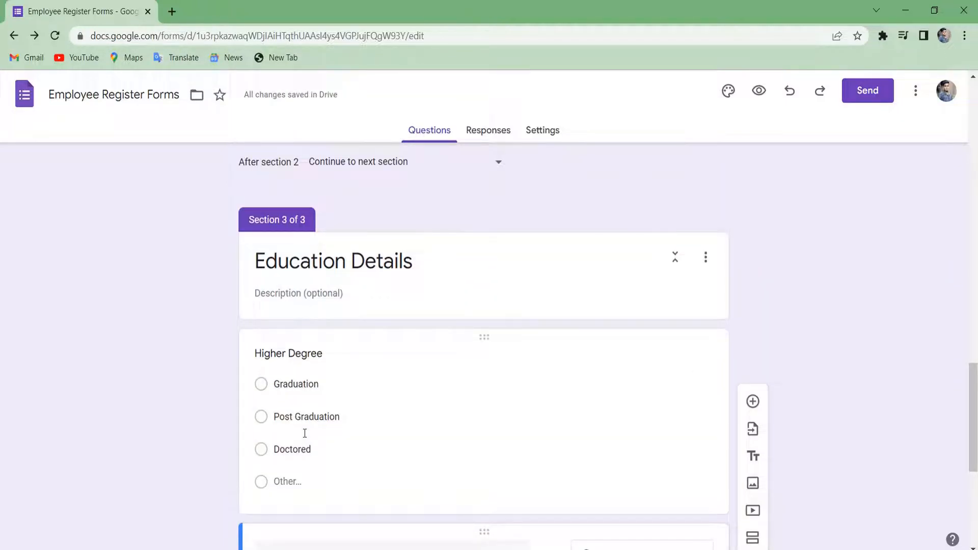
scroll(305, 434, "down", 6)
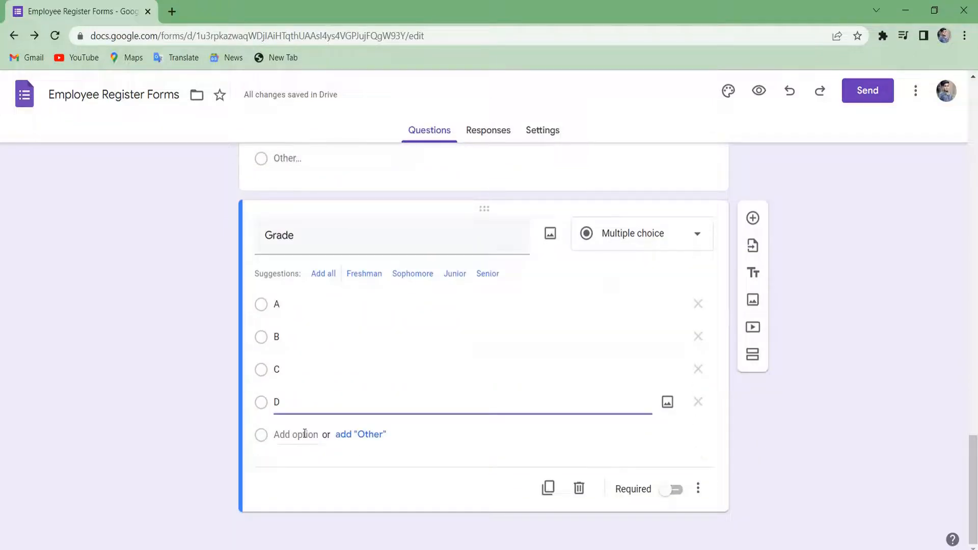
scroll(778, 281, "up", 5)
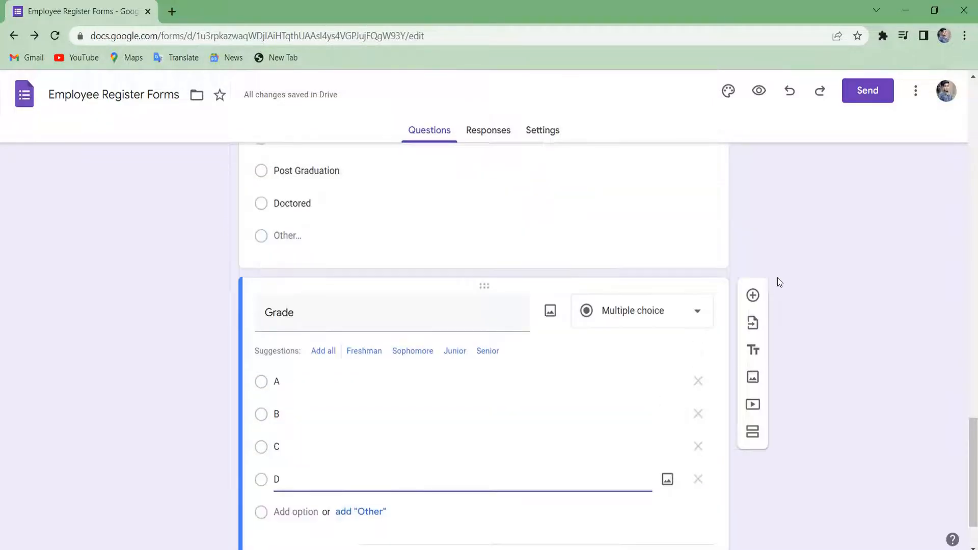
scroll(778, 281, "down", 3)
scroll(777, 277, "down", 2)
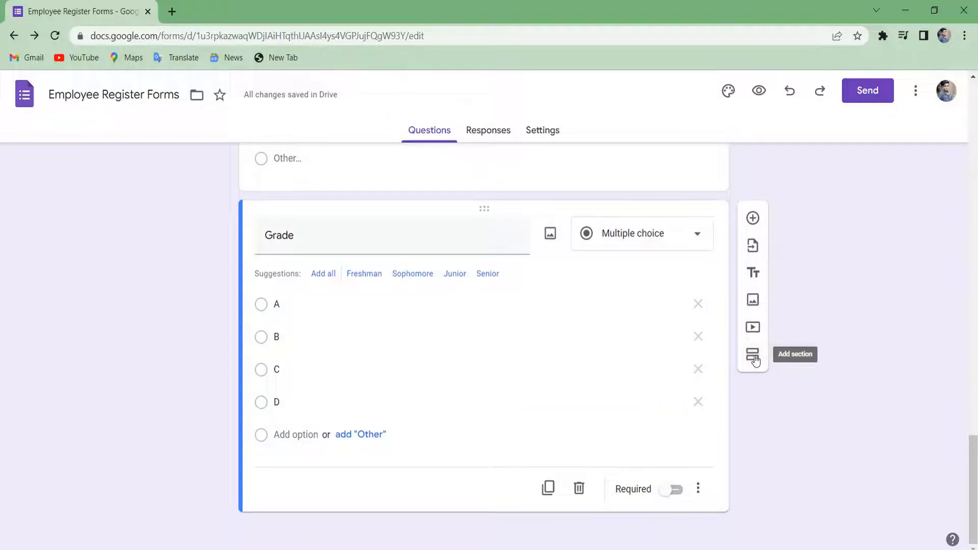
Add a section after Grade titled 'Documentation', correcting the Documantion typo.
left_click(755, 361)
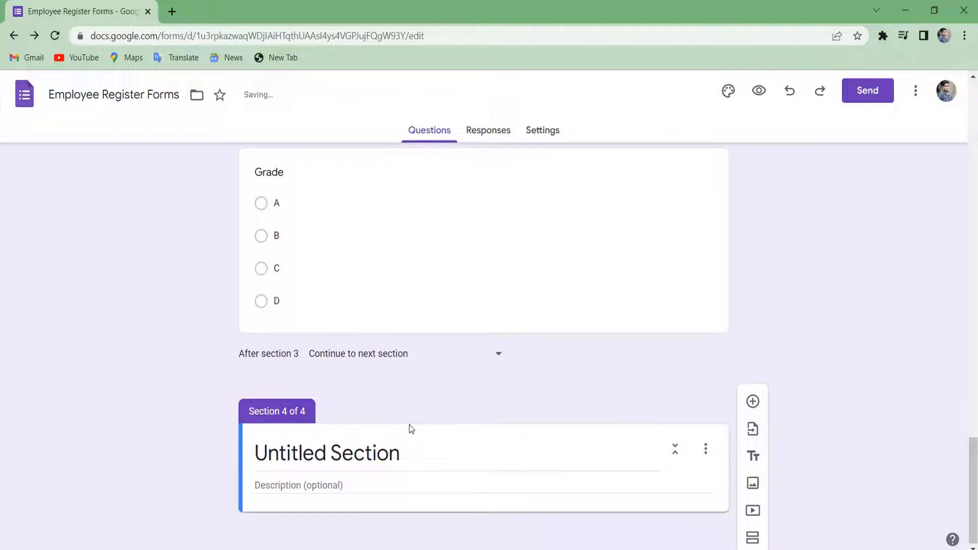
left_click(380, 450)
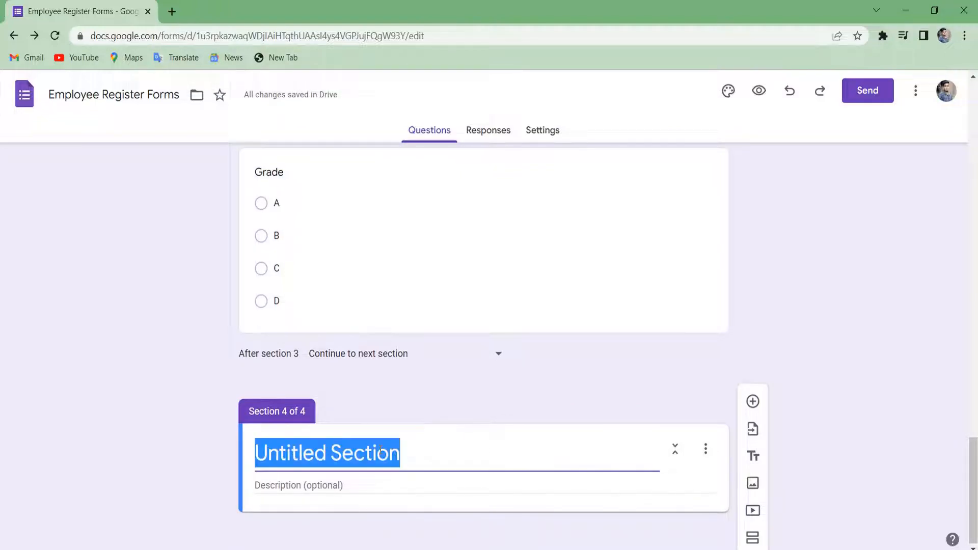
type("Docu")
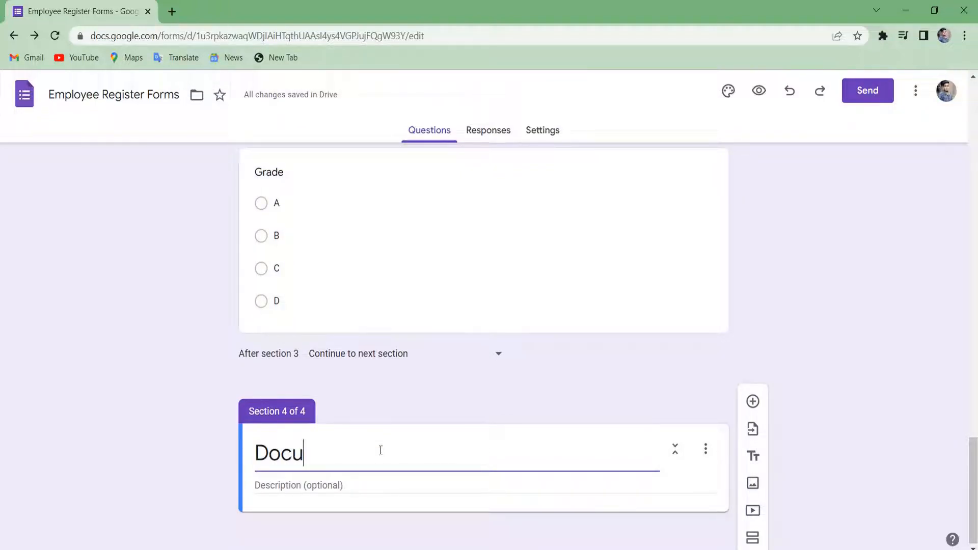
type("ma")
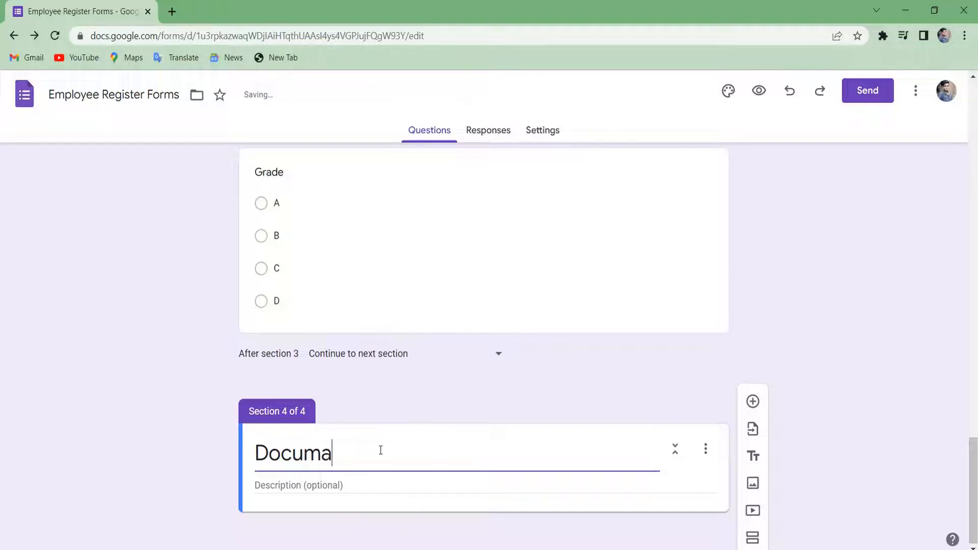
type("ntion")
double_click(362, 451)
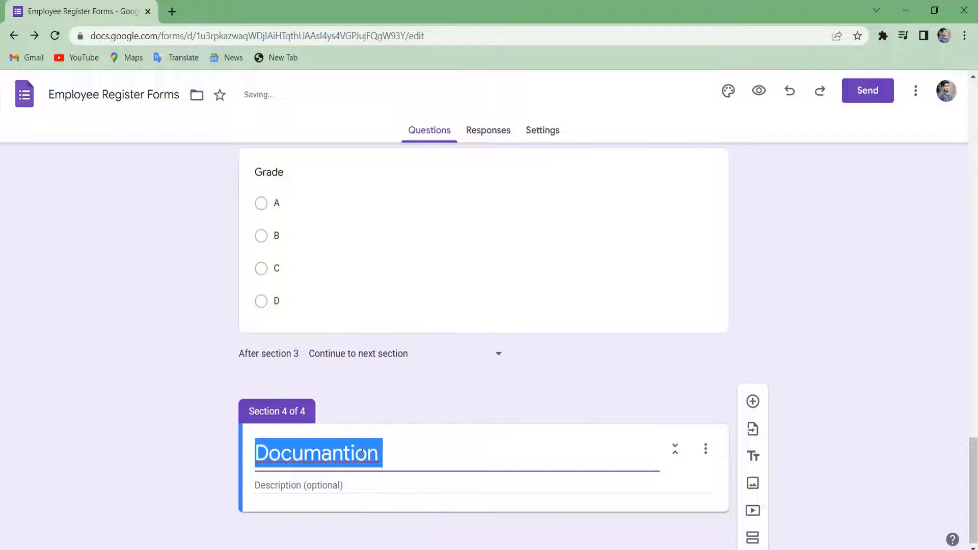
right_click(362, 451)
left_click(461, 265)
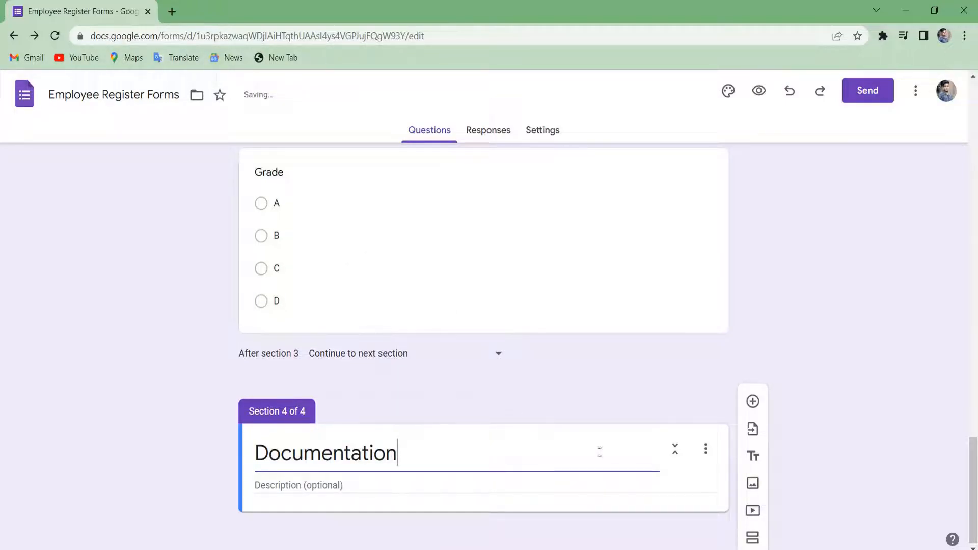
left_click(368, 489)
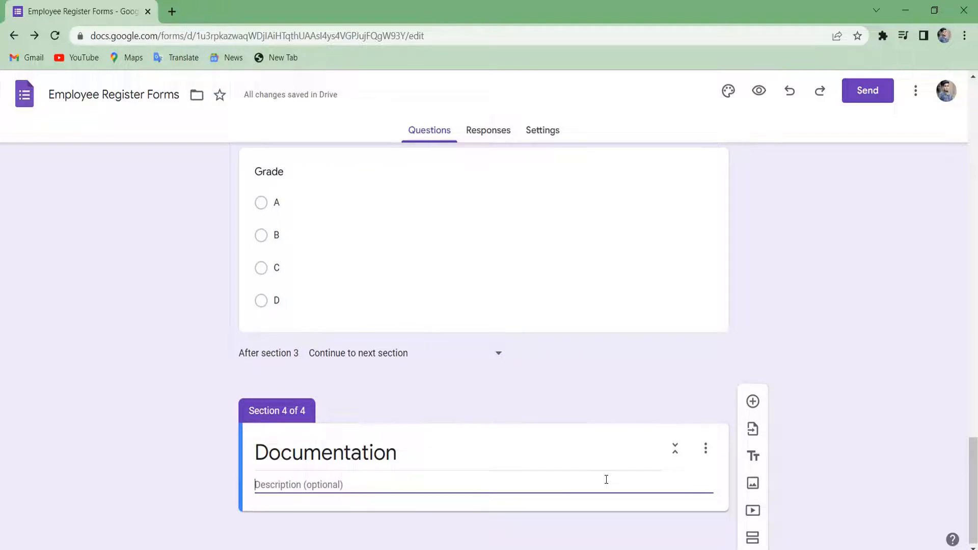
Add a 'Pan Card' question of type File upload, accepting the Drive upload prompt.
left_click(747, 412)
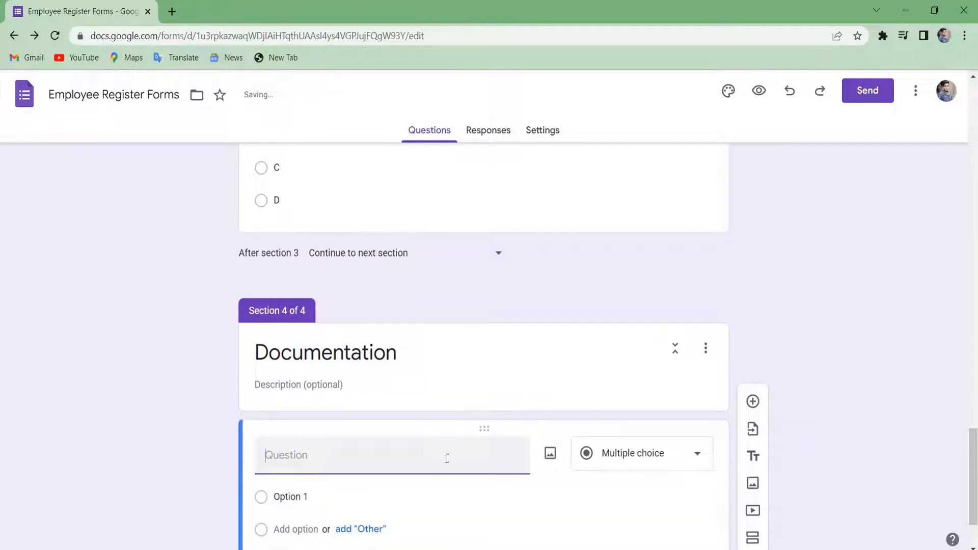
type("Pan Card")
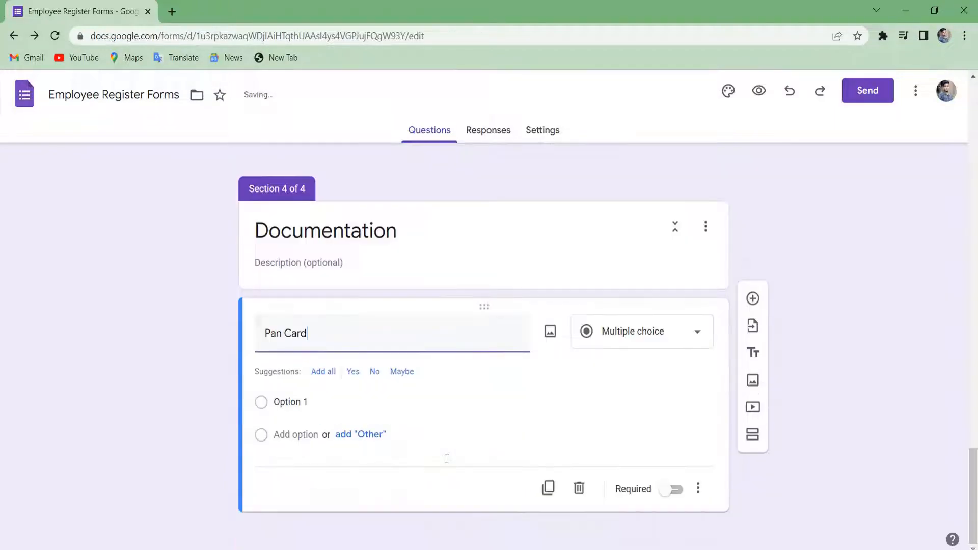
left_click(685, 337)
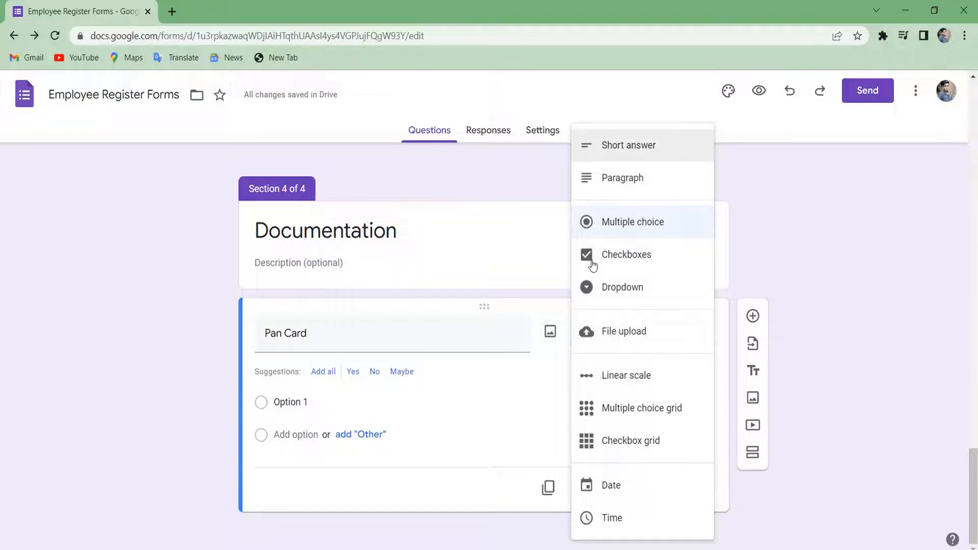
left_click(626, 328)
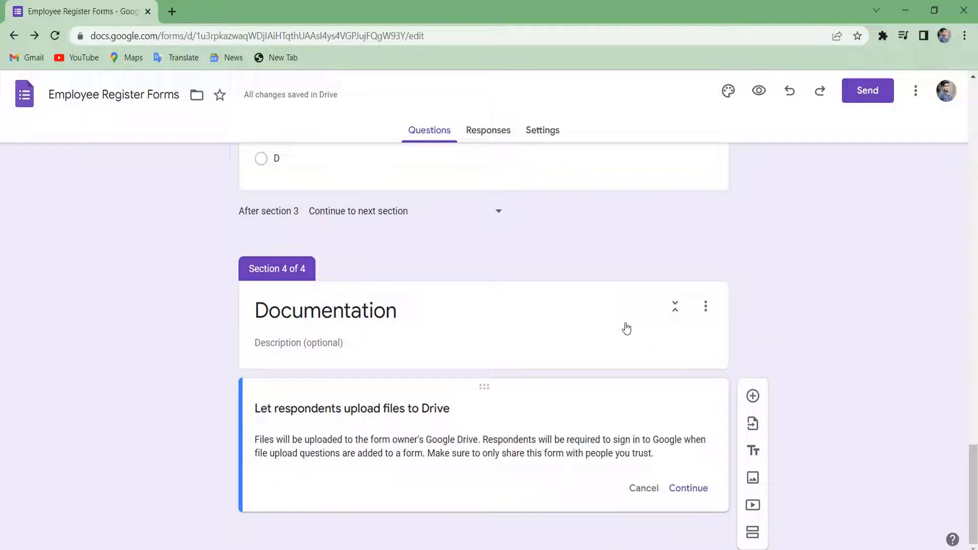
left_click(680, 489)
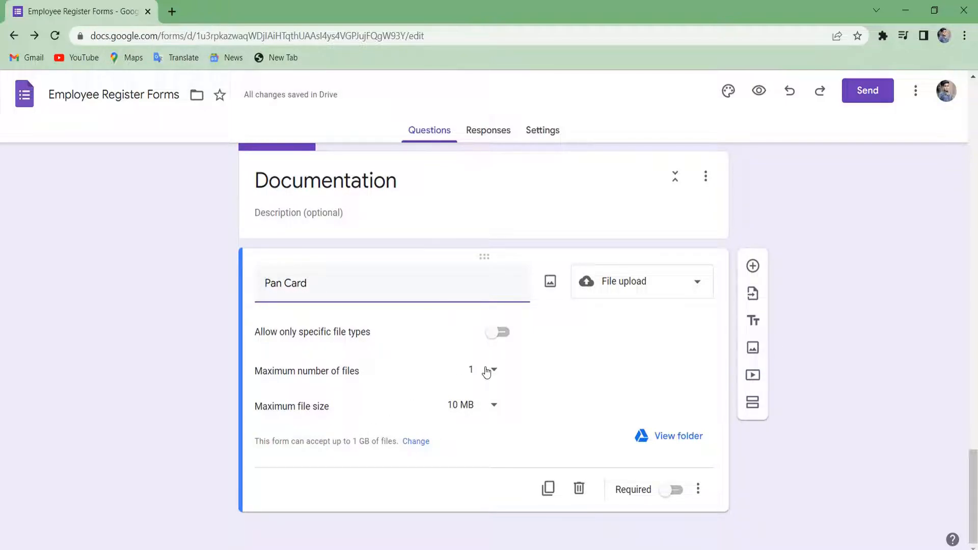
Restrict Pan Card uploads to PDF and Image file types only.
left_click(504, 335)
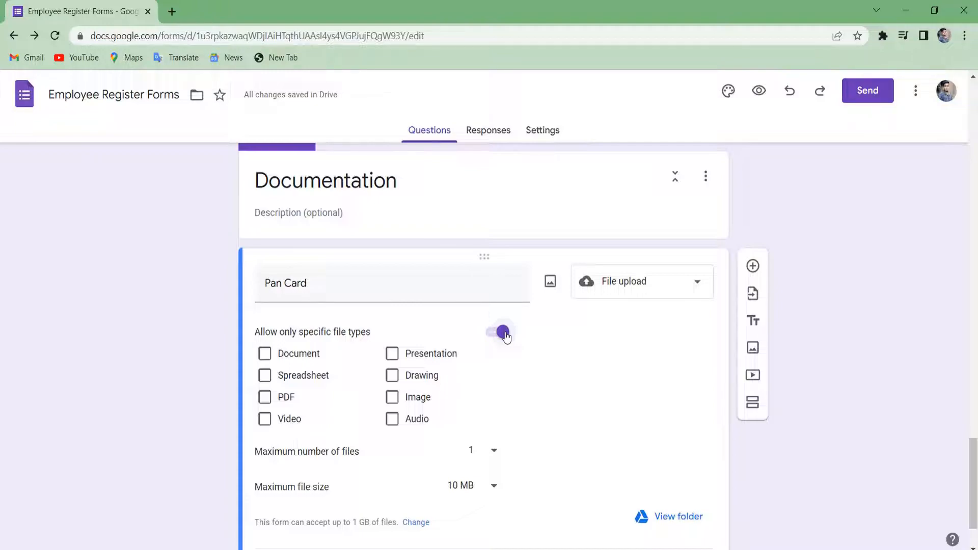
left_click(499, 336)
left_click(498, 337)
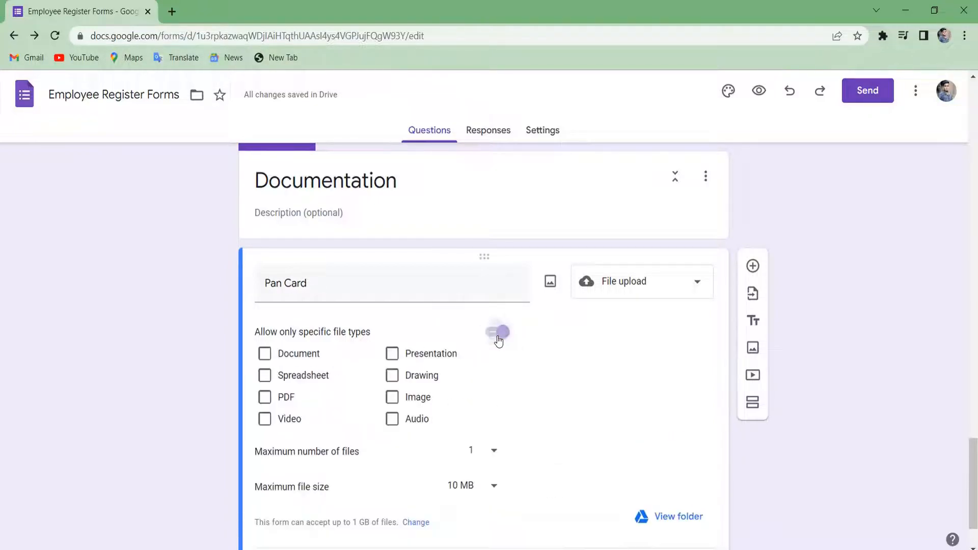
left_click(392, 412)
left_click(392, 415)
left_click(392, 398)
left_click(277, 398)
Limit Pan Card to 1 file of at most 10 MB and make it required.
scroll(445, 414, "down", 2)
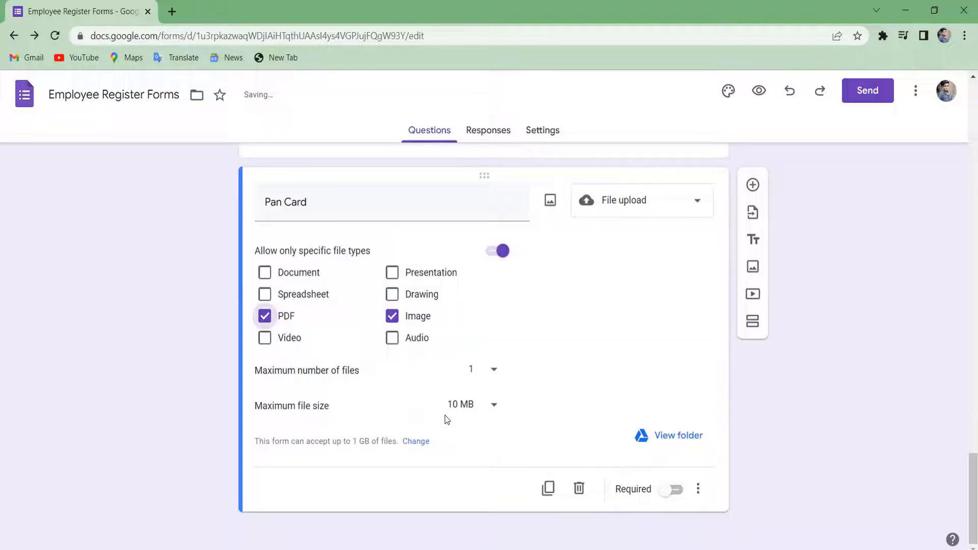
left_click(488, 373)
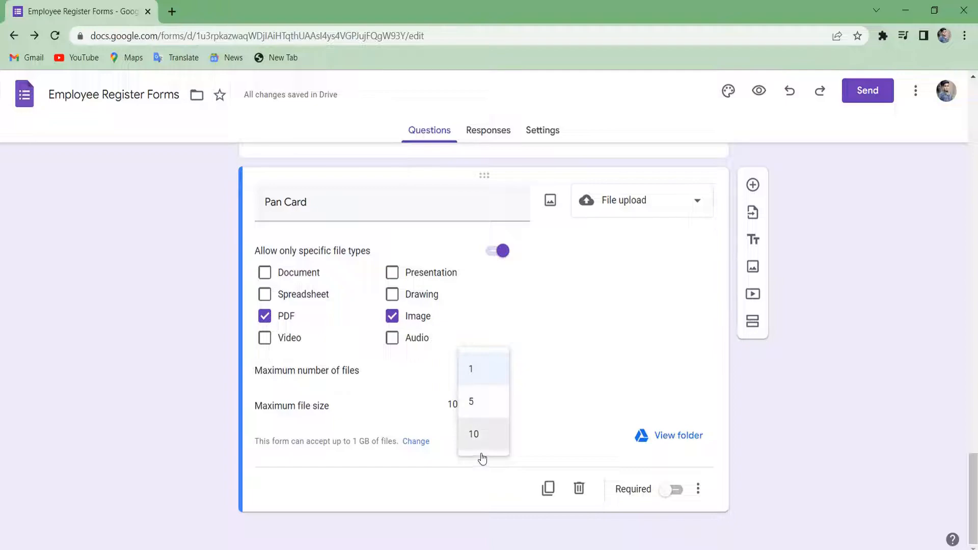
left_click(472, 382)
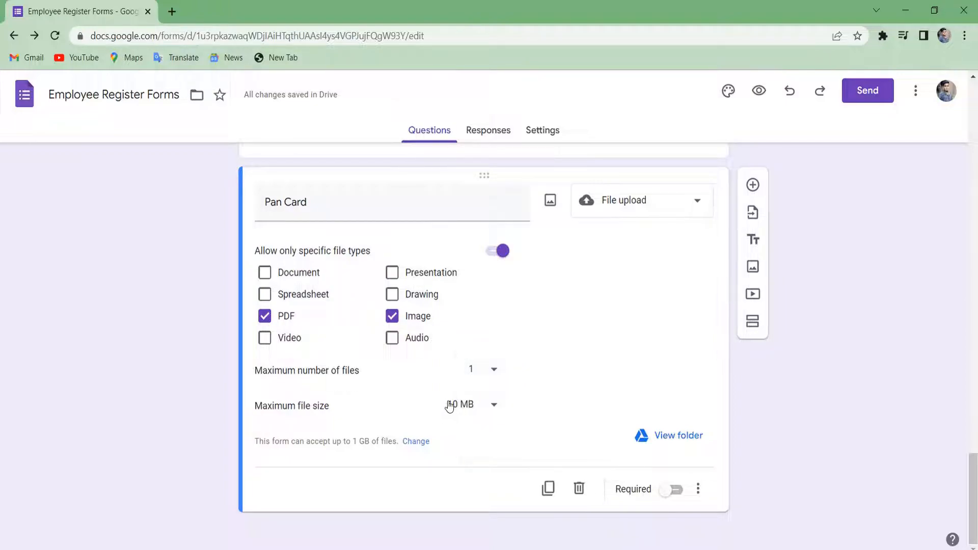
left_click(465, 406)
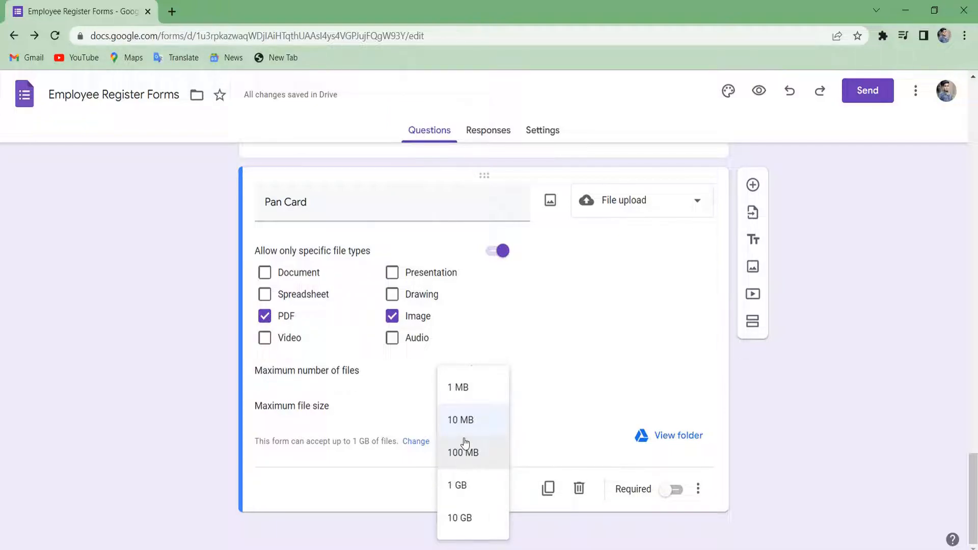
left_click(450, 426)
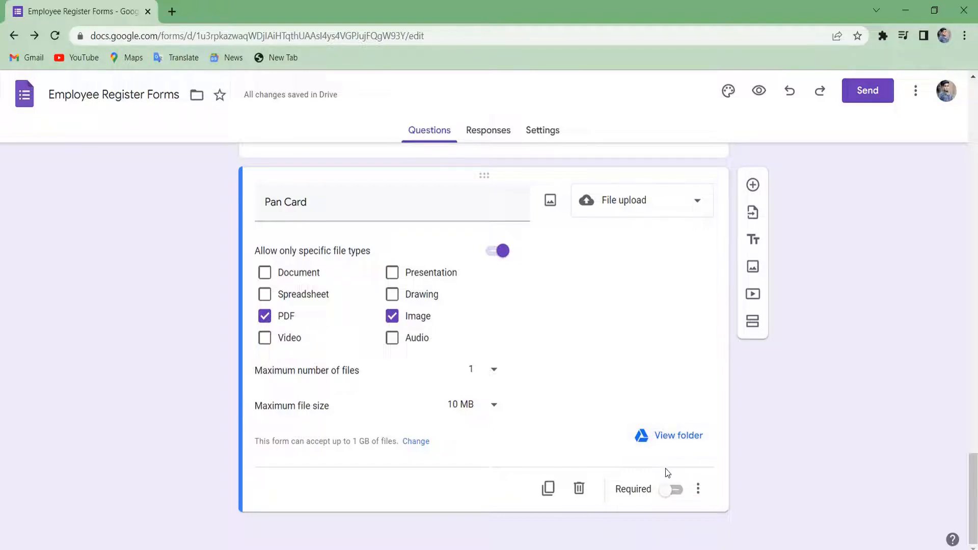
left_click(671, 489)
scroll(601, 383, "up", 3)
scroll(602, 384, "down", 3)
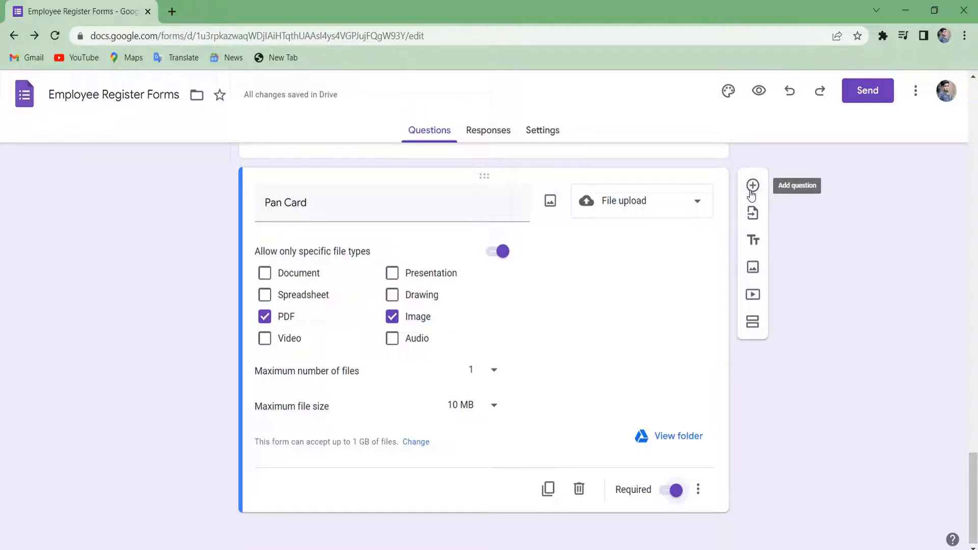
Add an 'Aadhar Card' question, fixing the Adhar spelling, and make it a file upload.
left_click(751, 192)
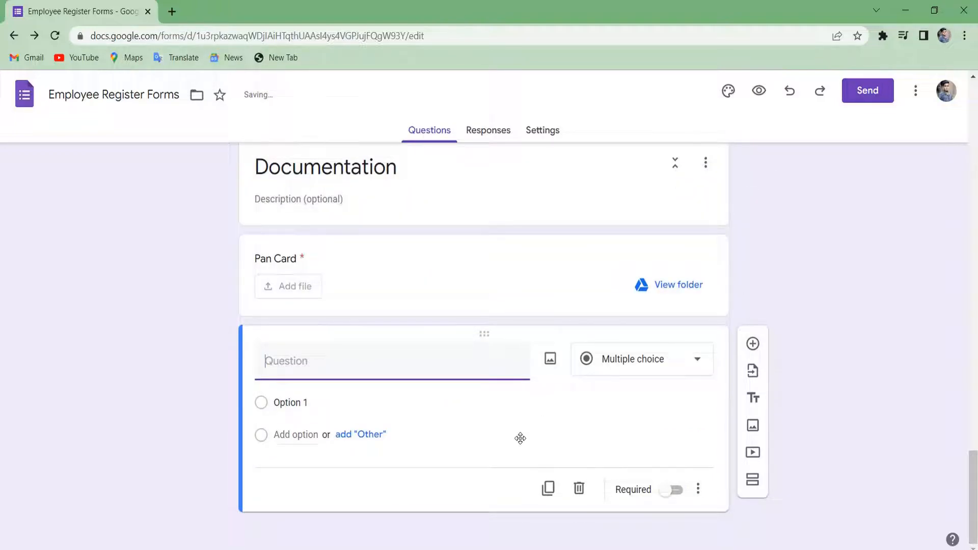
type("Adhar Card")
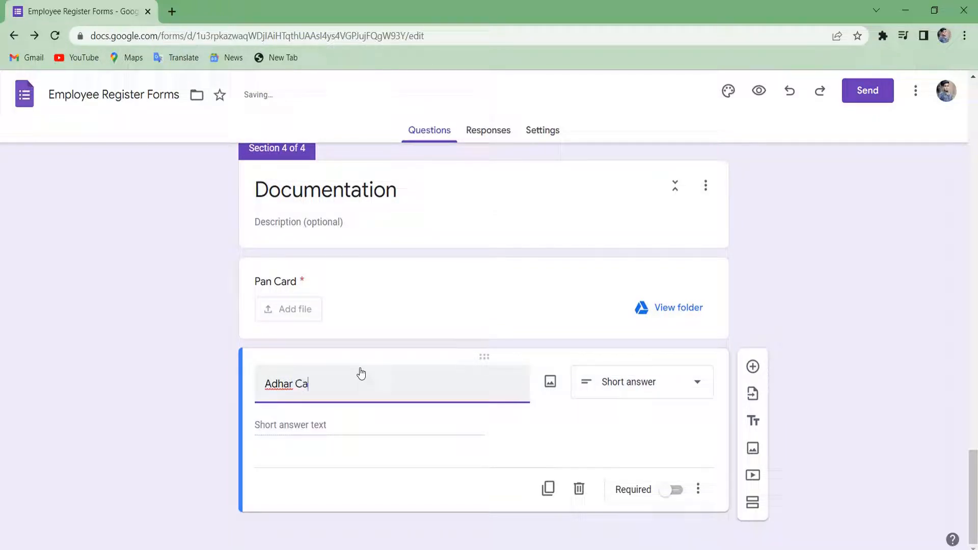
right_click(275, 384)
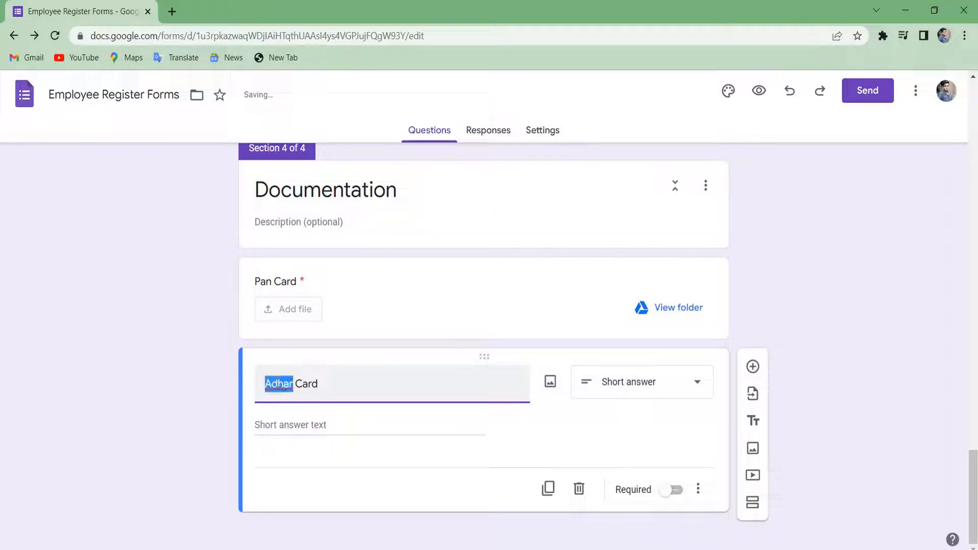
left_click(348, 195)
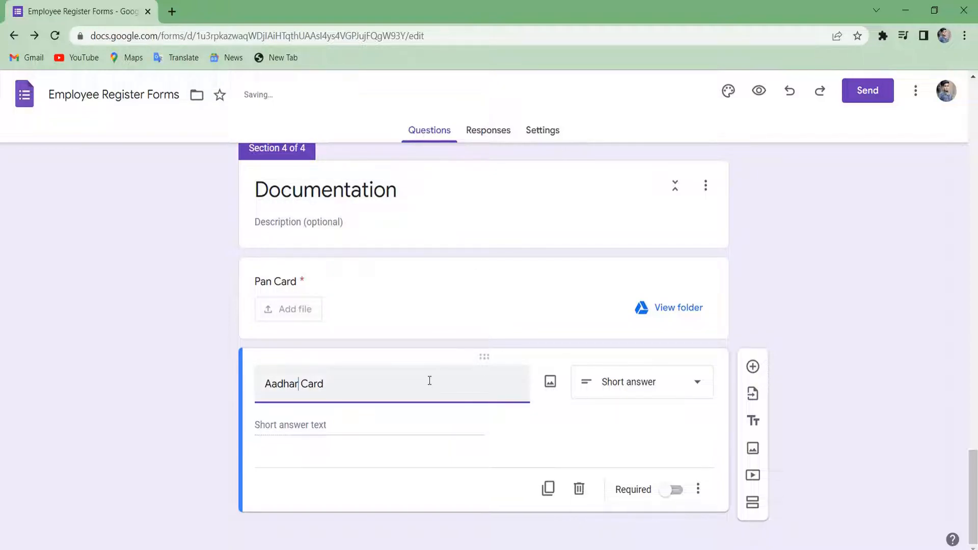
left_click(643, 383)
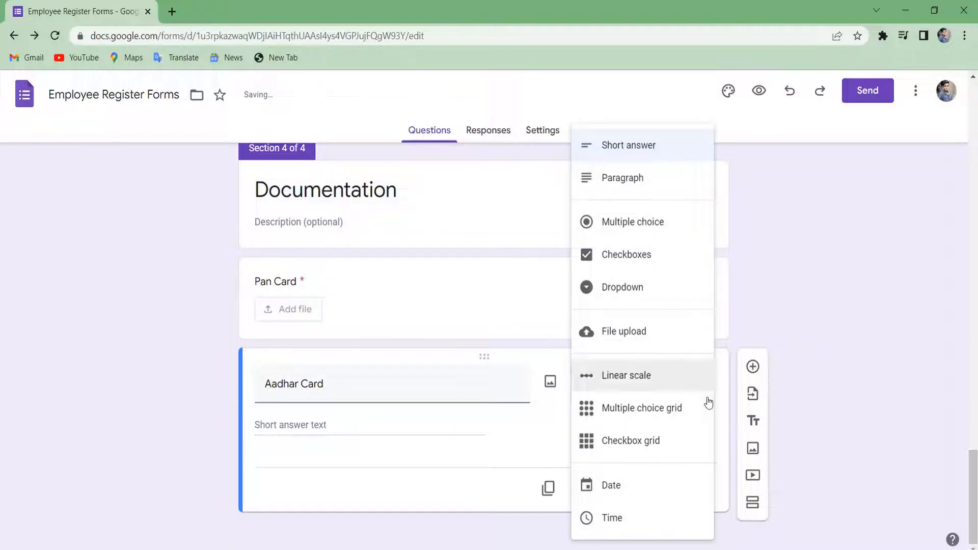
left_click(643, 336)
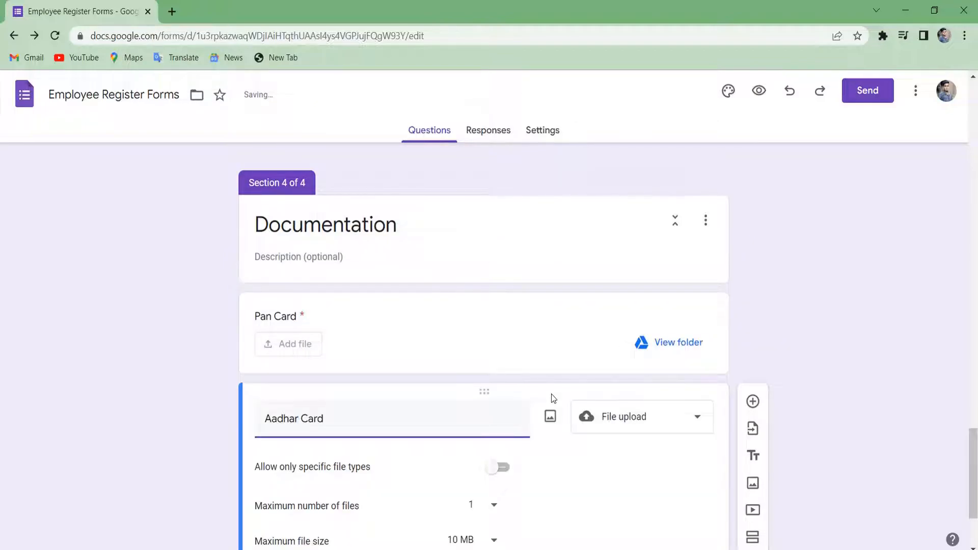
Allow only PDF, Image, Drawing and Presentation files for Aadhar Card and make it required.
scroll(551, 393, "down", 3)
left_click(501, 332)
left_click(275, 397)
left_click(401, 398)
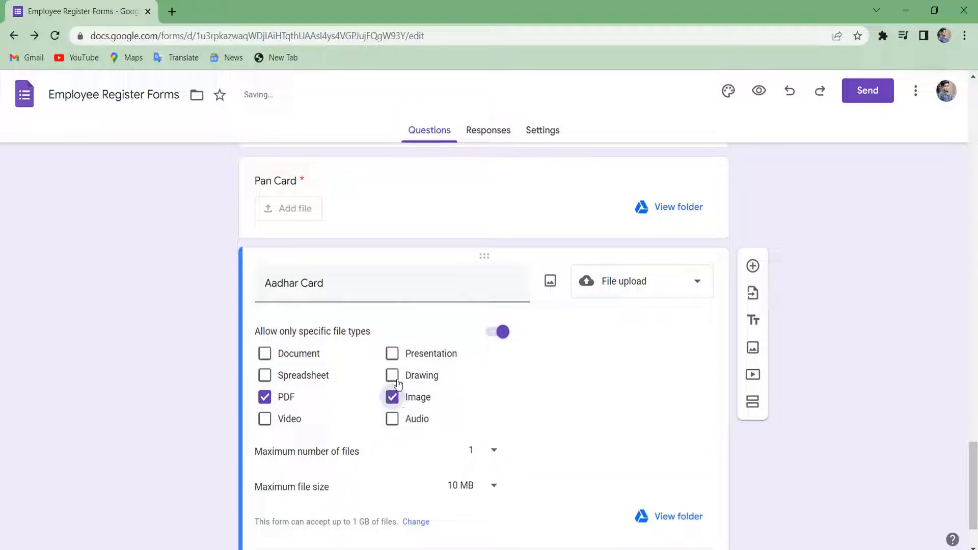
left_click(396, 375)
left_click(402, 355)
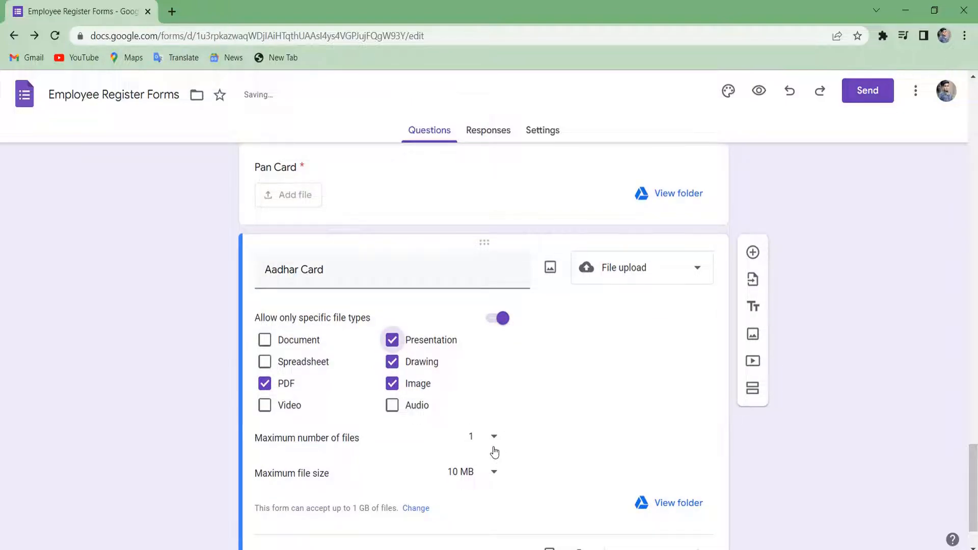
scroll(494, 453, "down", 2)
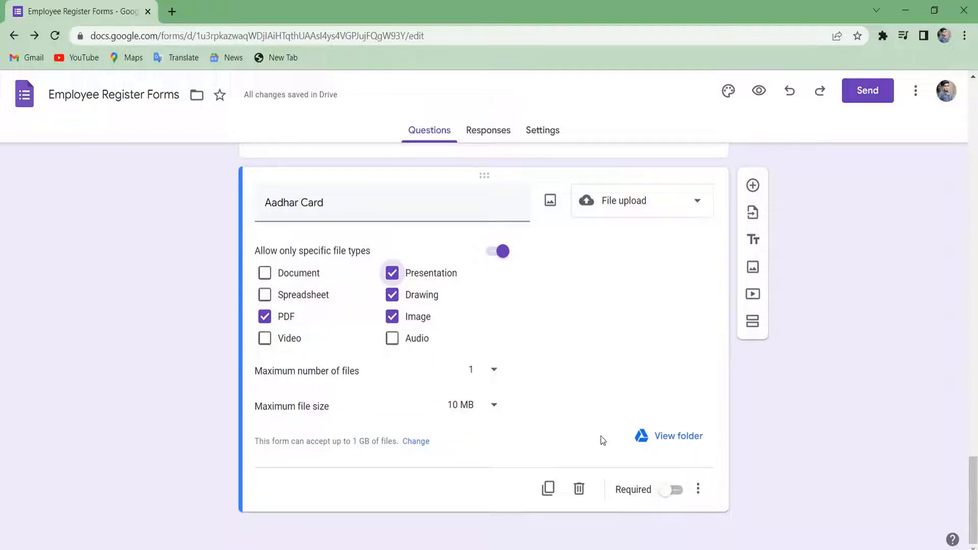
left_click(665, 486)
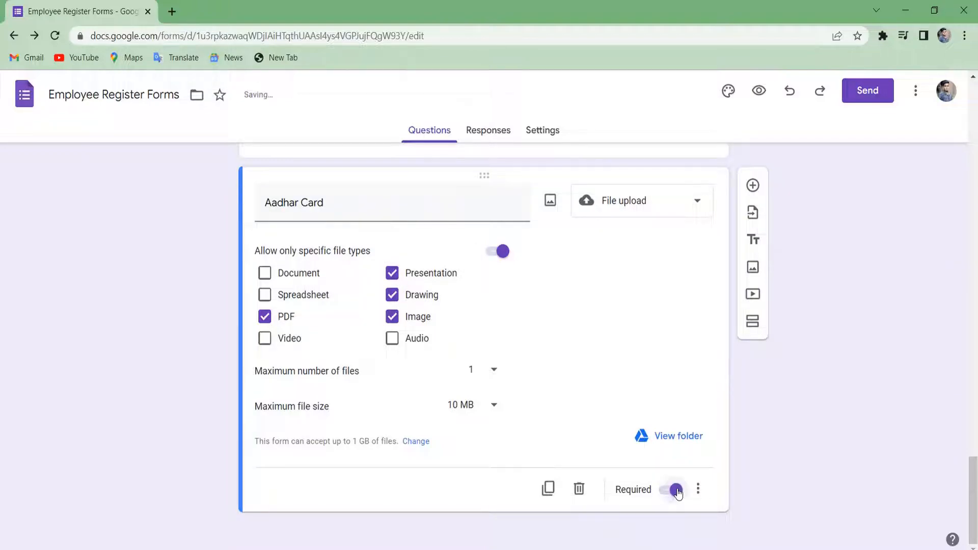
scroll(521, 206, "up", 5)
scroll(521, 206, "up", 17)
scroll(521, 206, "down", 20)
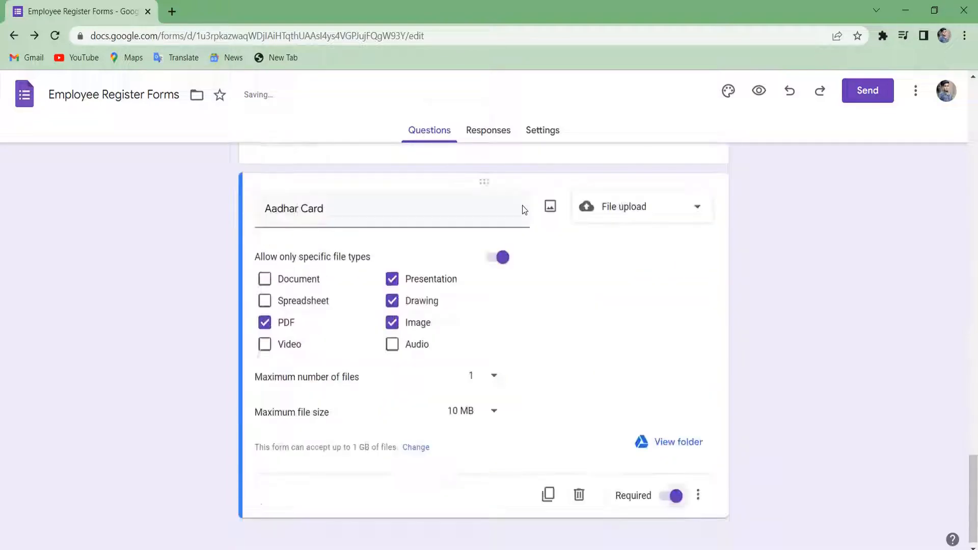
scroll(521, 206, "up", 3)
scroll(522, 206, "up", 20)
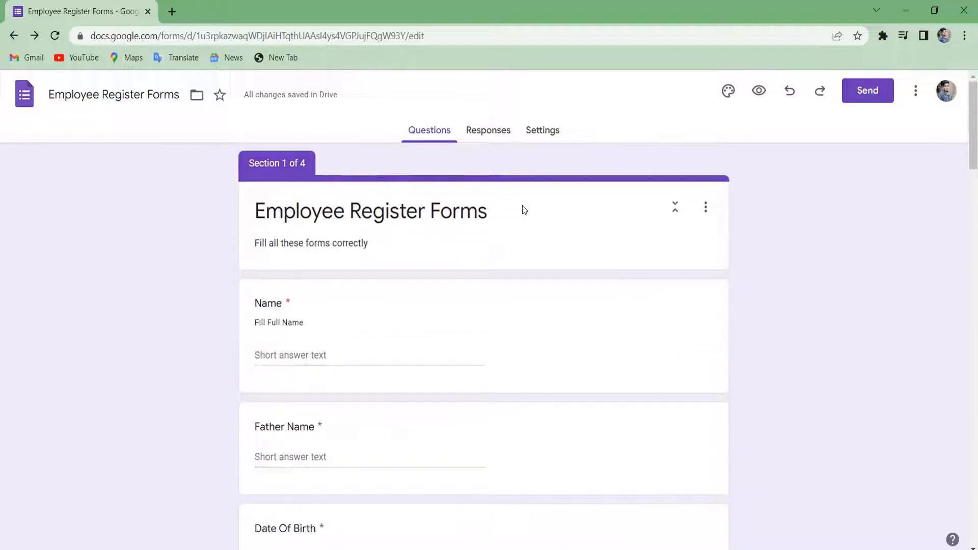
Enter 'Personal Details' as the first section's heading.
left_click(397, 284)
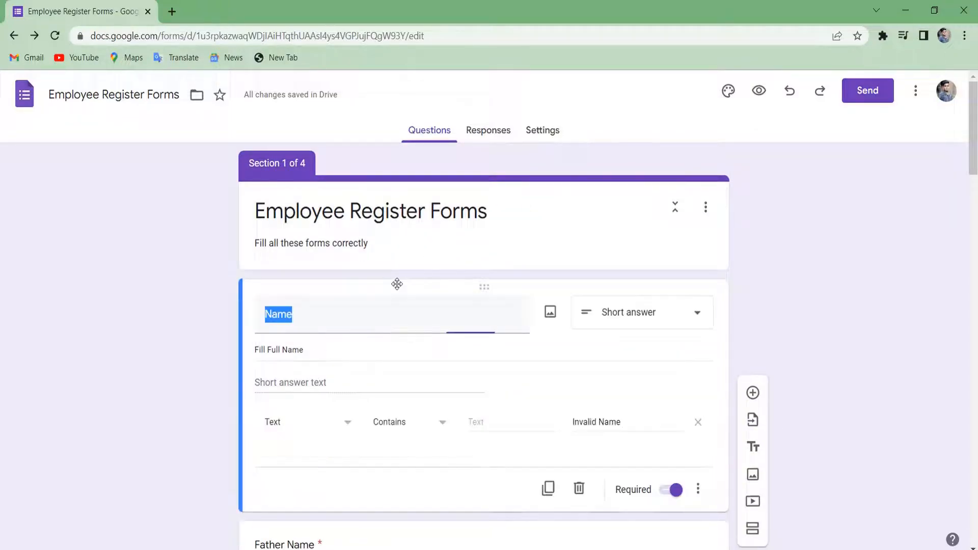
scroll(498, 435, "down", 3)
scroll(498, 435, "down", 20)
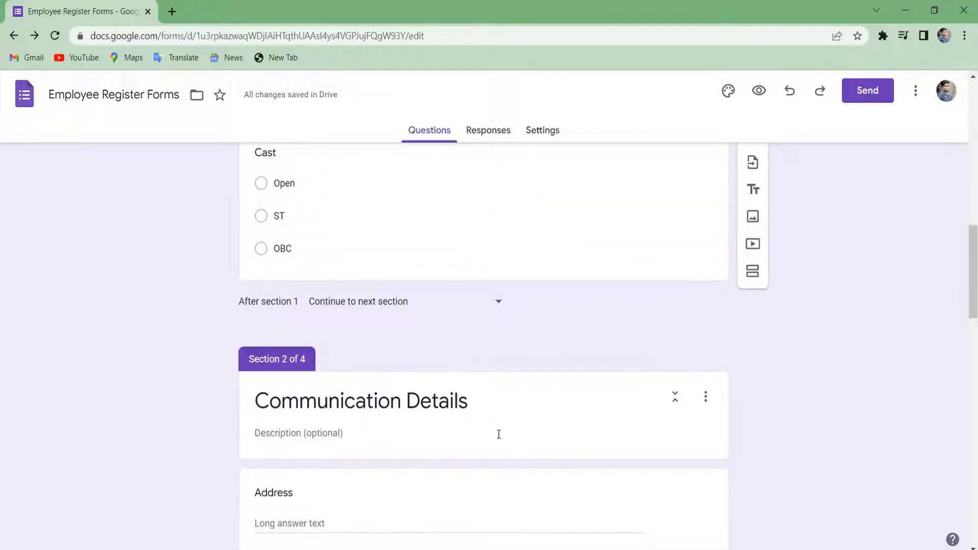
scroll(499, 434, "down", 10)
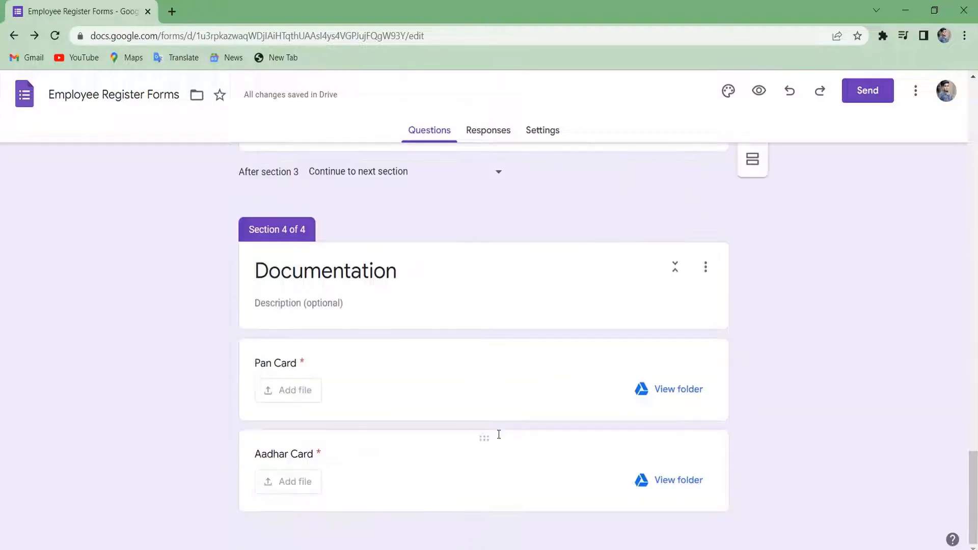
scroll(498, 435, "up", 20)
scroll(499, 434, "down", 3)
scroll(498, 435, "up", 3)
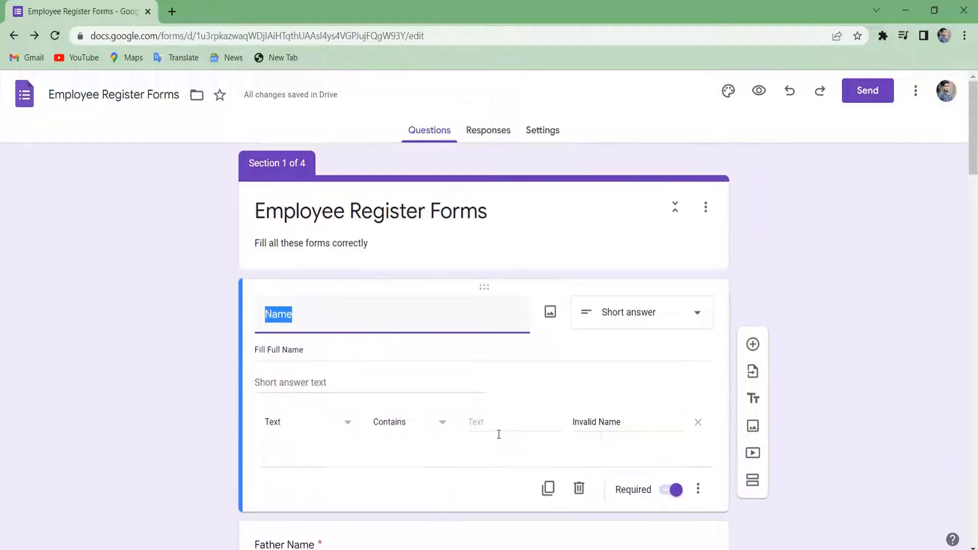
type("Personal Details")
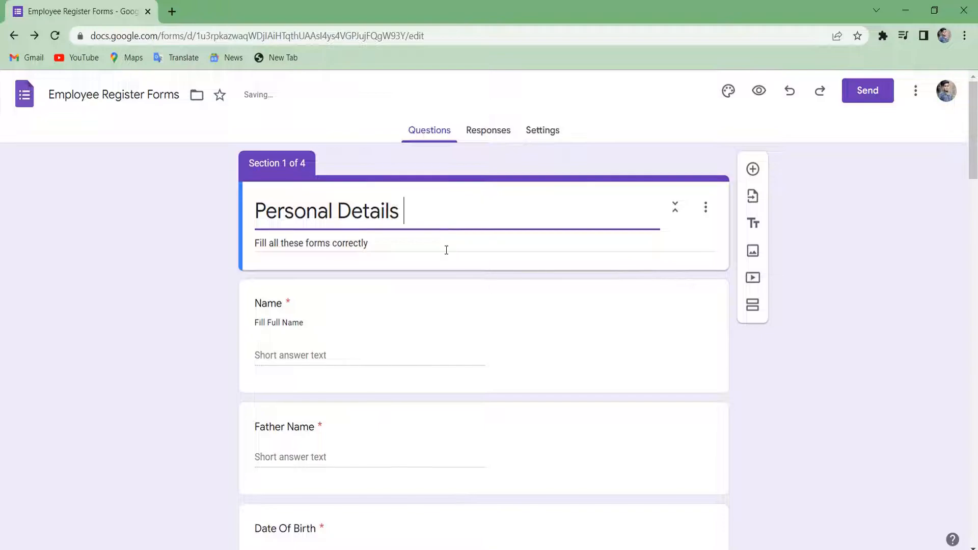
Append 'Details' to the fourth section title, making it 'Documentation Details'.
scroll(484, 323, "down", 10)
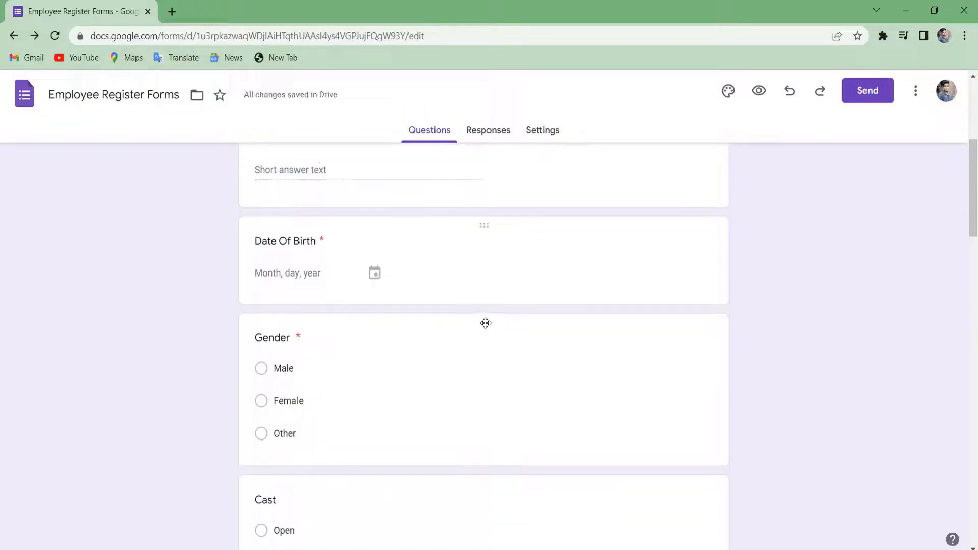
scroll(485, 323, "down", 10)
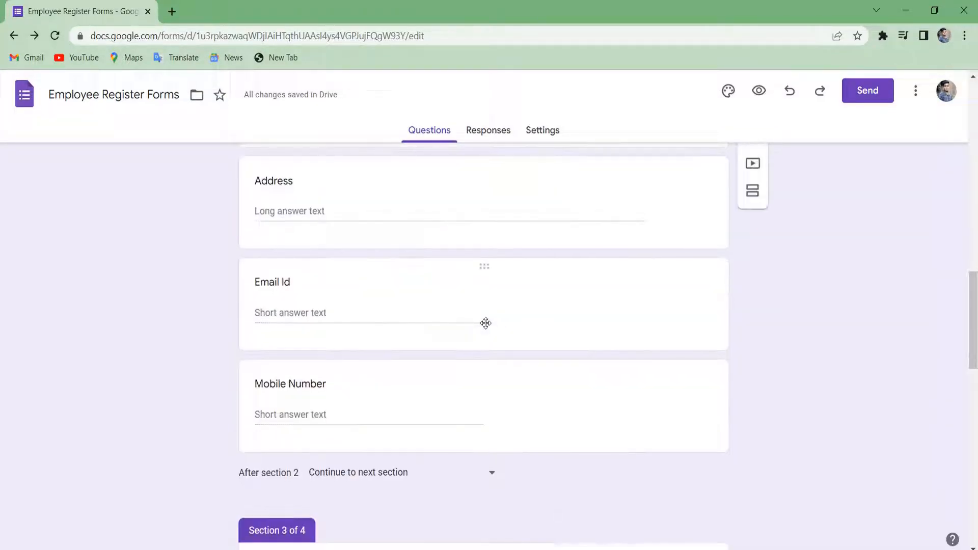
scroll(485, 323, "down", 10)
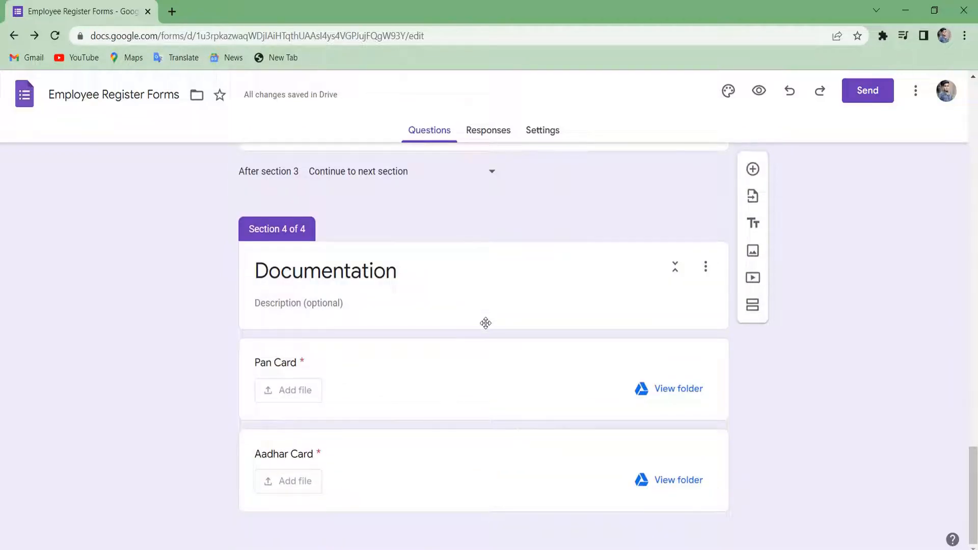
left_click(435, 282)
type("Details")
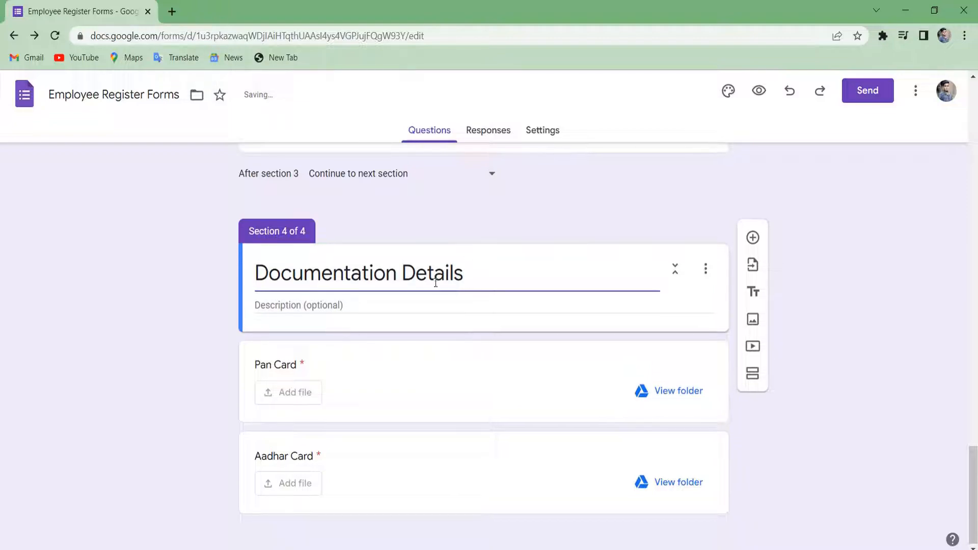
scroll(435, 283, "up", 10)
scroll(435, 283, "down", 10)
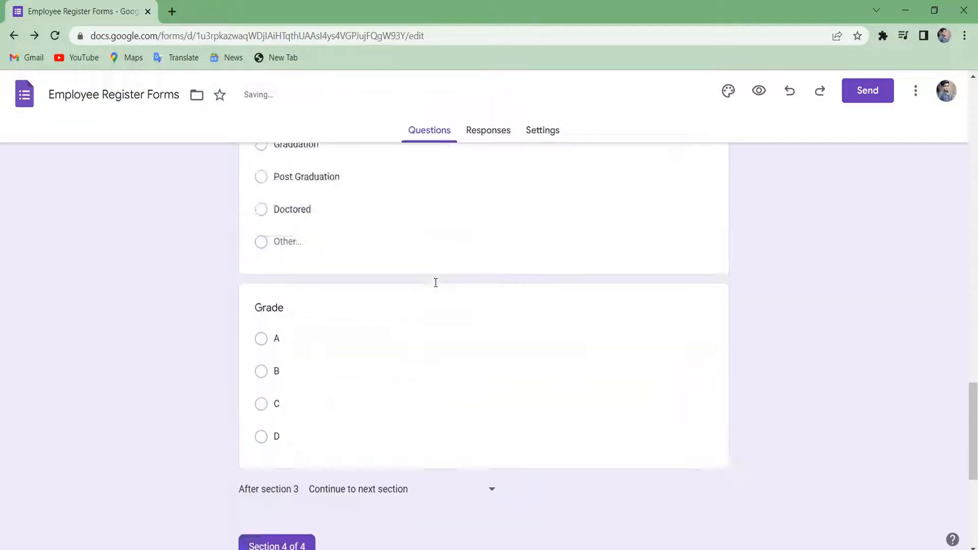
scroll(436, 282, "up", 15)
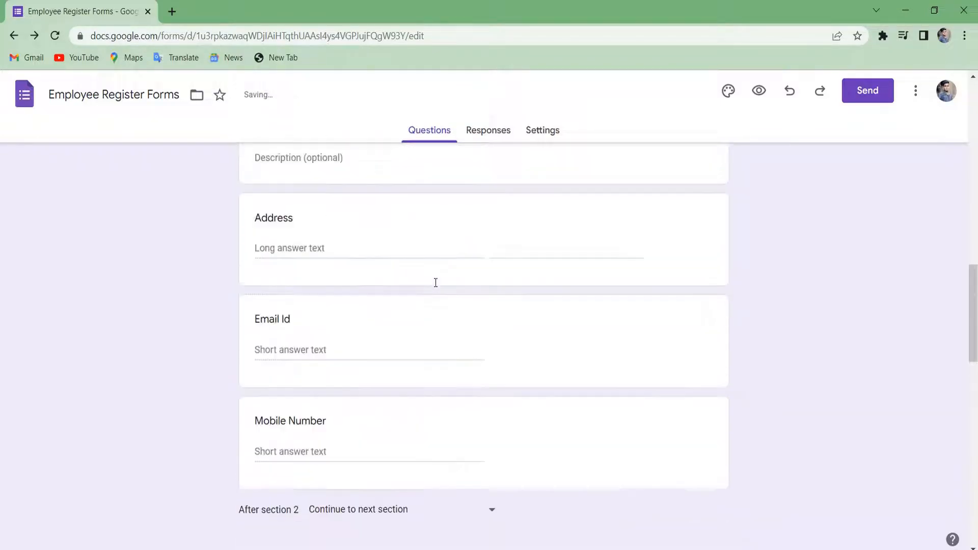
scroll(436, 282, "down", 12)
scroll(435, 283, "down", 3)
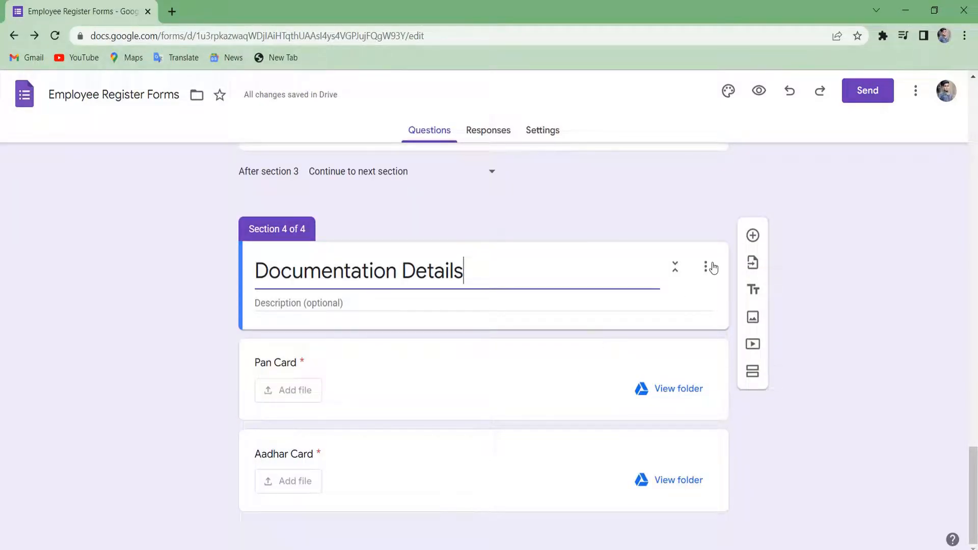
left_click(752, 236)
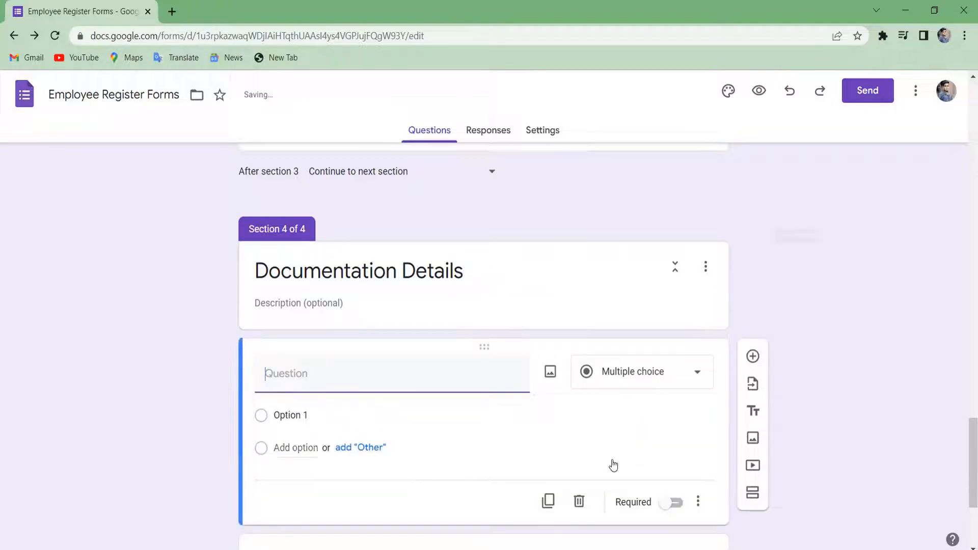
scroll(613, 464, "down", 1)
scroll(613, 464, "up", 1)
key("ctrl+z")
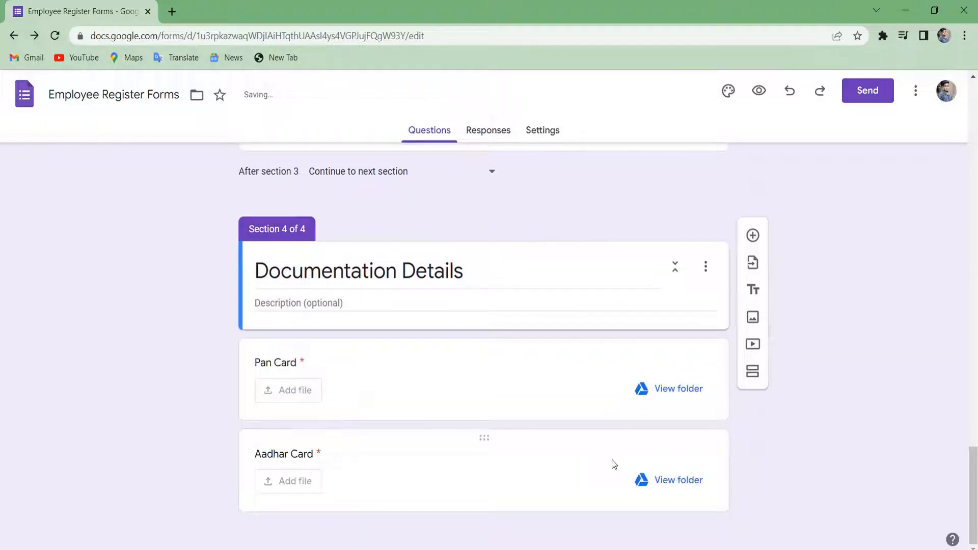
left_click(493, 468)
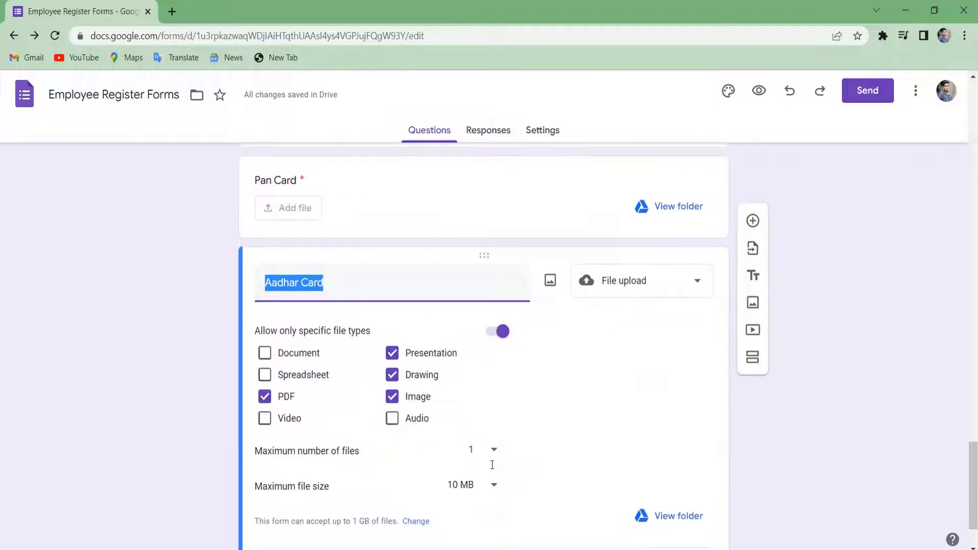
scroll(492, 464, "up", 2)
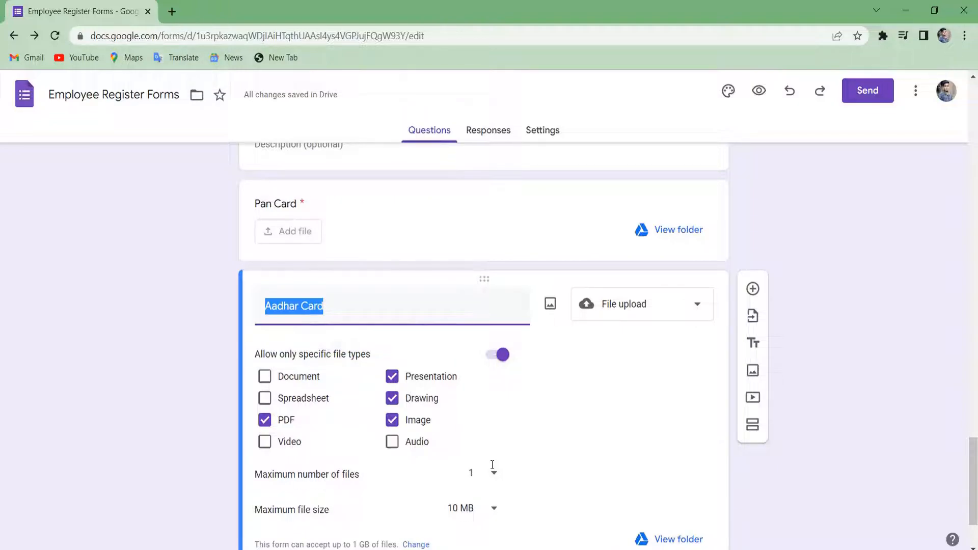
scroll(491, 464, "down", 2)
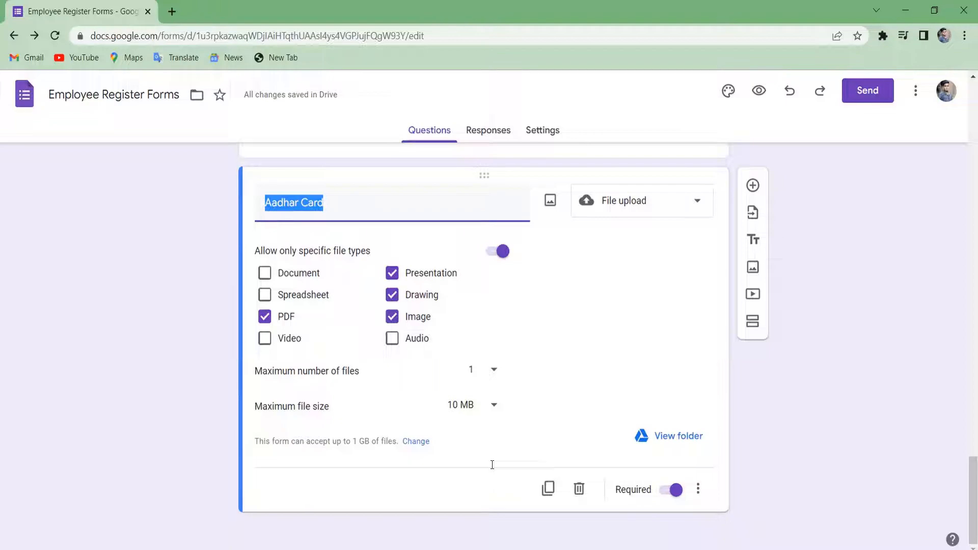
scroll(492, 465, "up", 1)
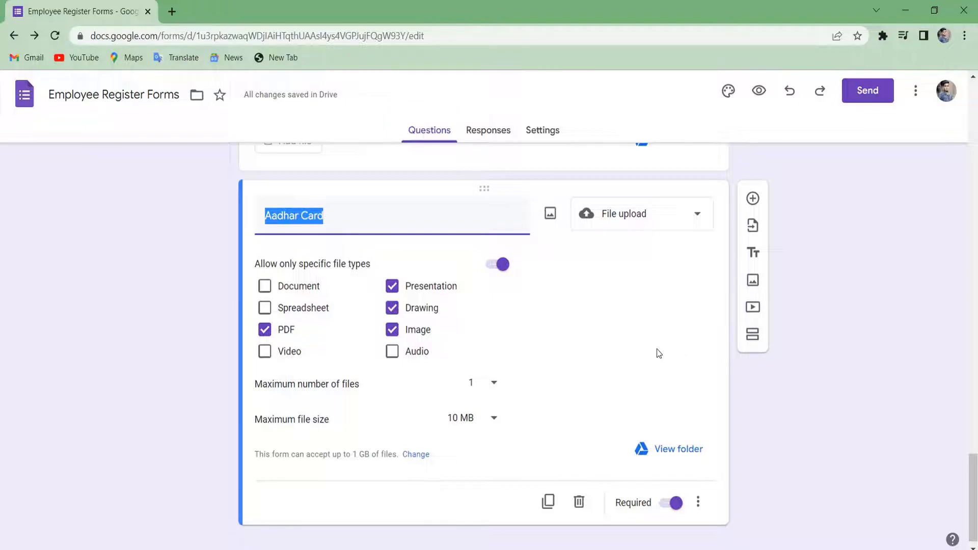
Add a fifth section after Aadhar Card and replace its Untitled Section title with 'Example'.
left_click(752, 335)
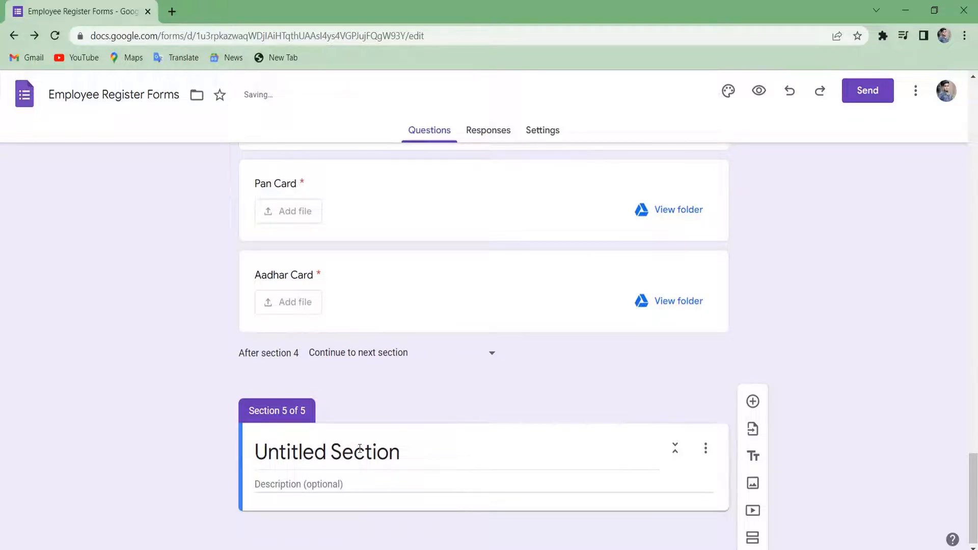
left_click(395, 444)
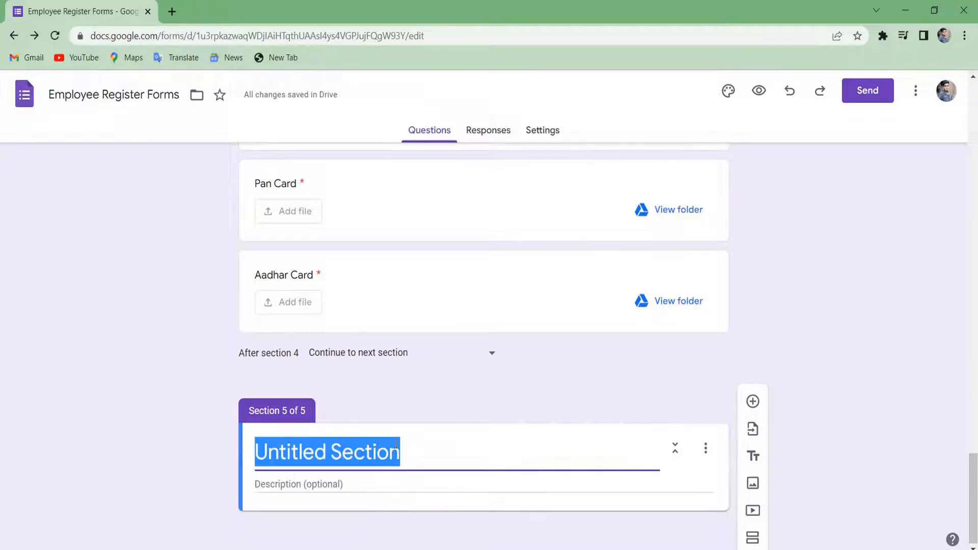
key("BackSpace")
type("E")
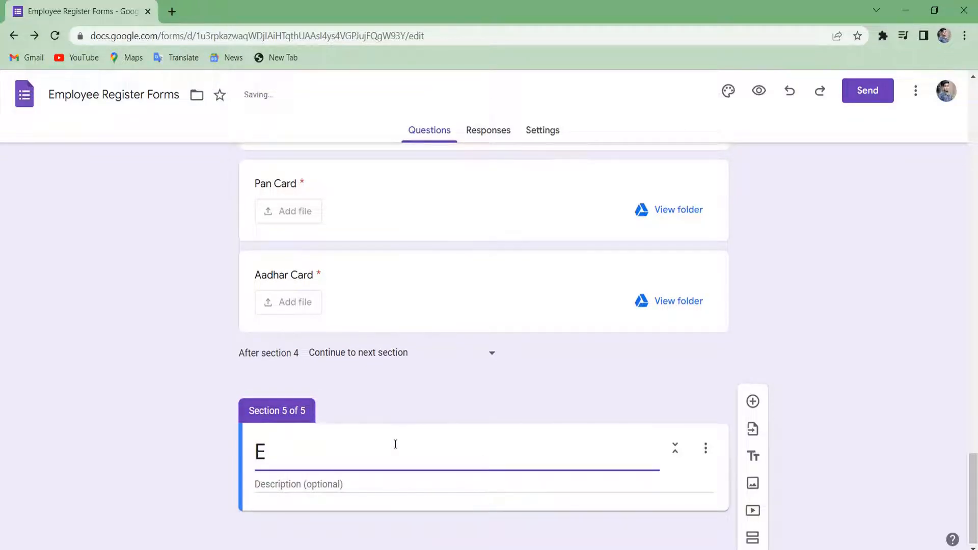
type("xample")
Add a new Checkboxes question titled 'Subject' to the Example section.
left_click(485, 375)
left_click(753, 401)
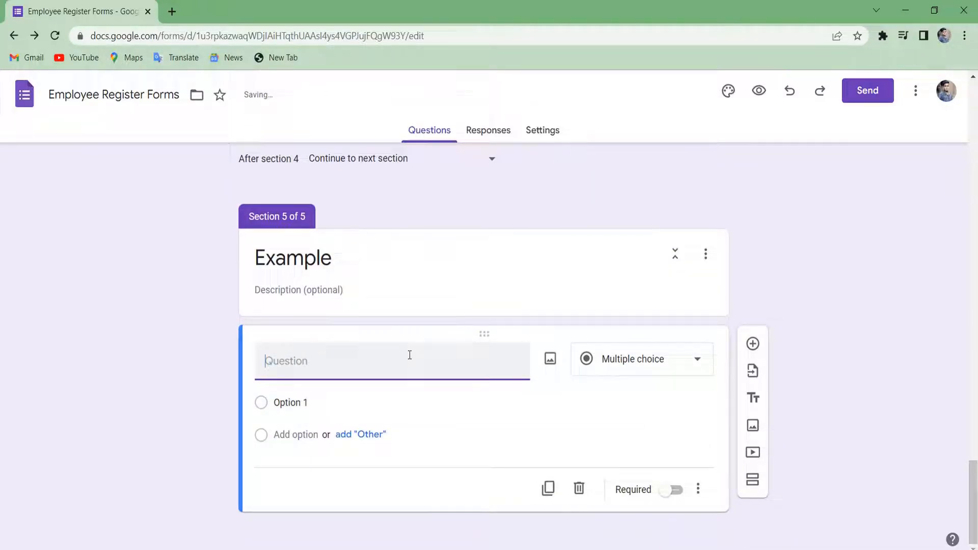
left_click(651, 351)
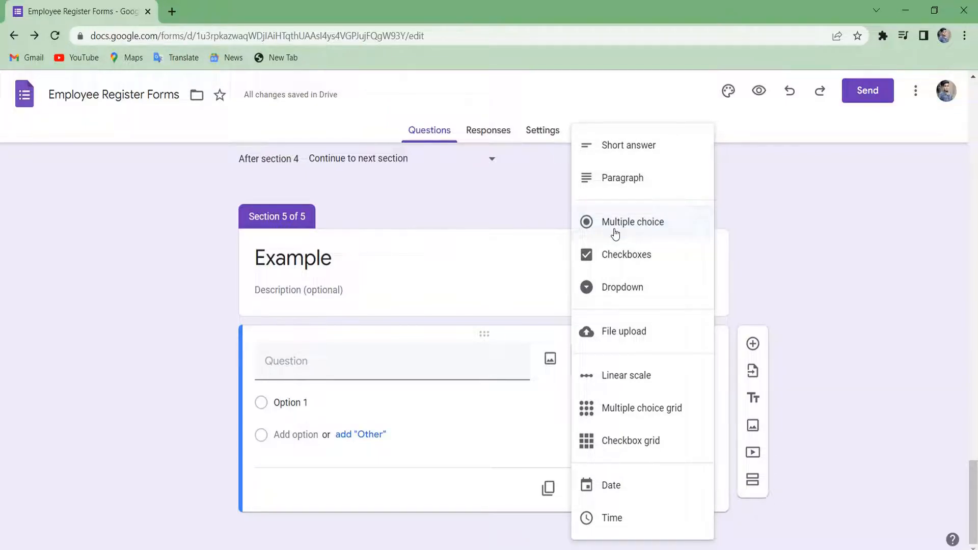
left_click(613, 256)
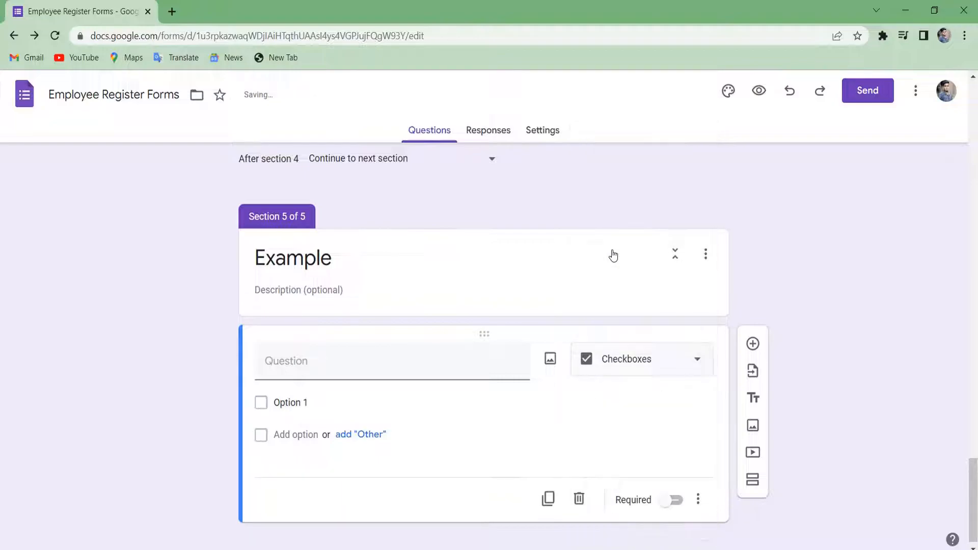
left_click(448, 352)
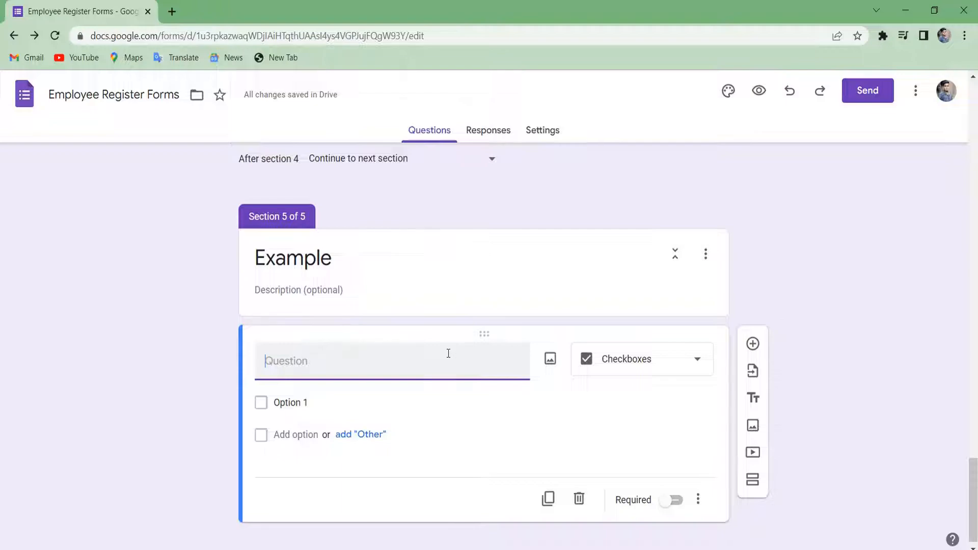
type("Subject")
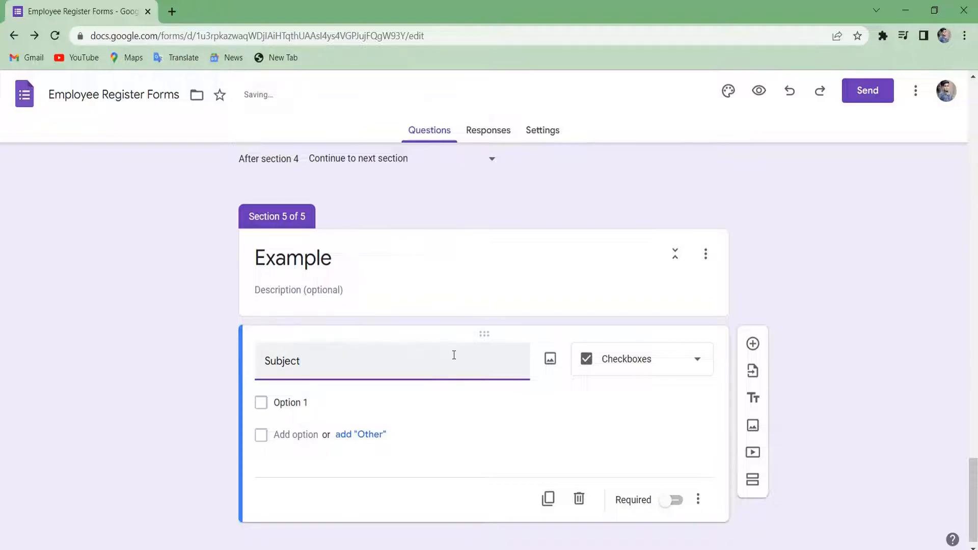
Enter the first answer options Math and Economic, and add an Other choice.
left_click(322, 400)
key("BackSpace")
type("Economic")
left_click(360, 434)
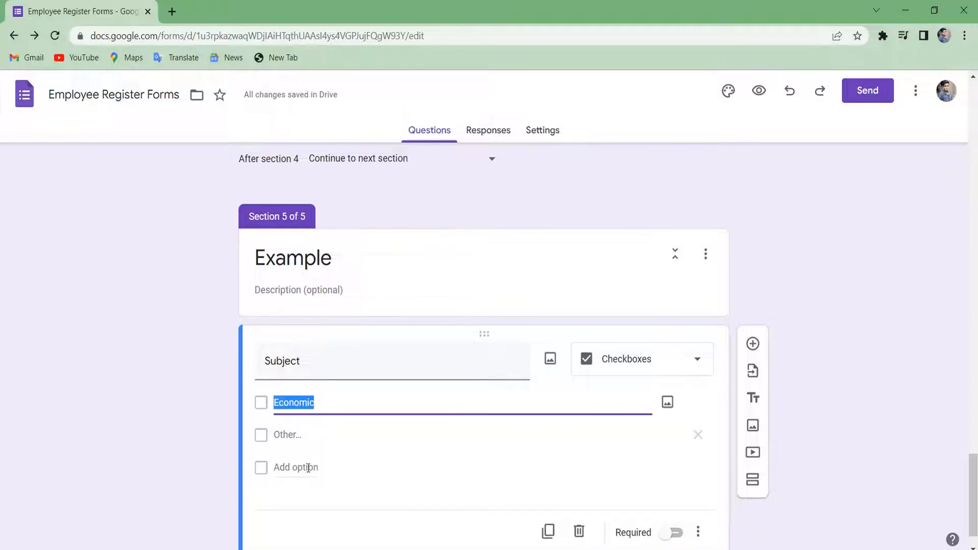
left_click(300, 465)
left_click(285, 500)
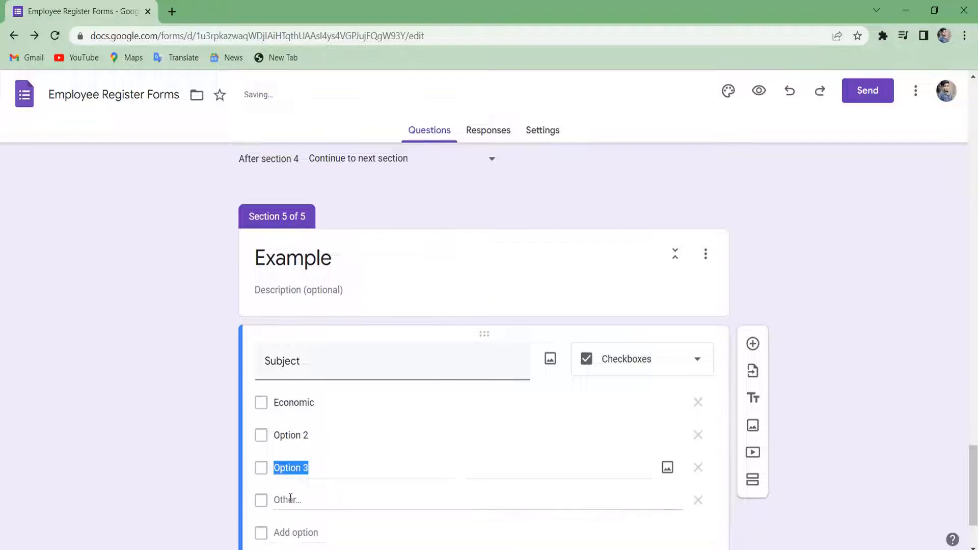
left_click(329, 429)
key("BackSpace")
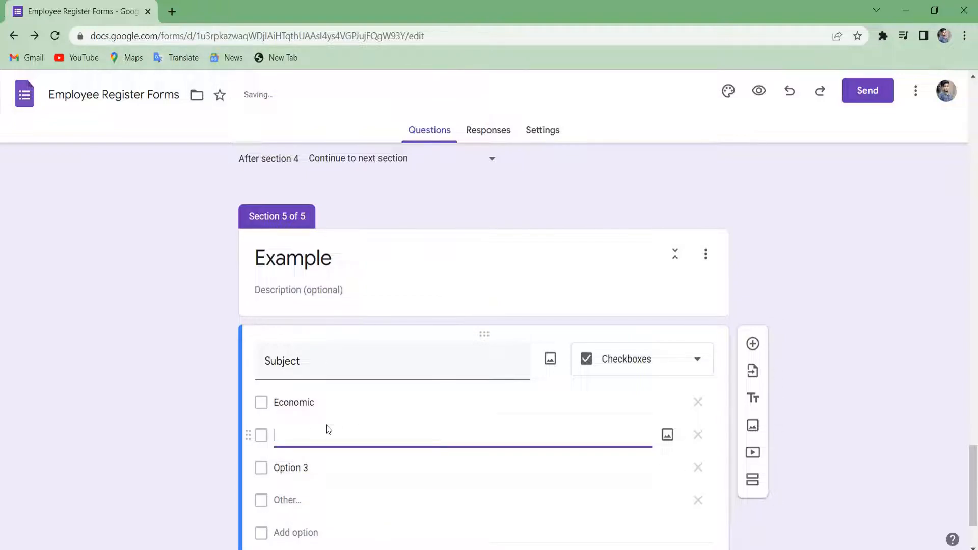
key("BackSpace")
type("Math")
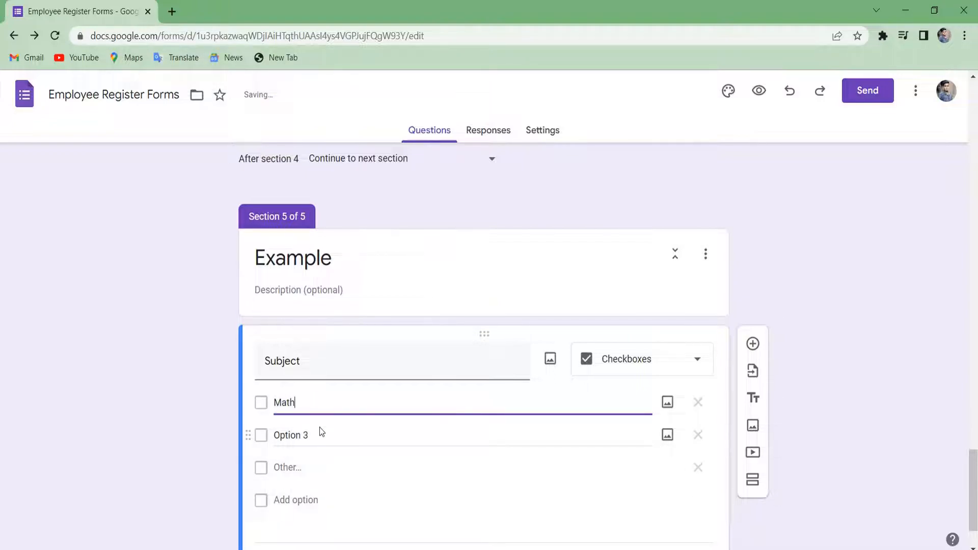
left_click(309, 437)
key("BackSpace")
type("Economi")
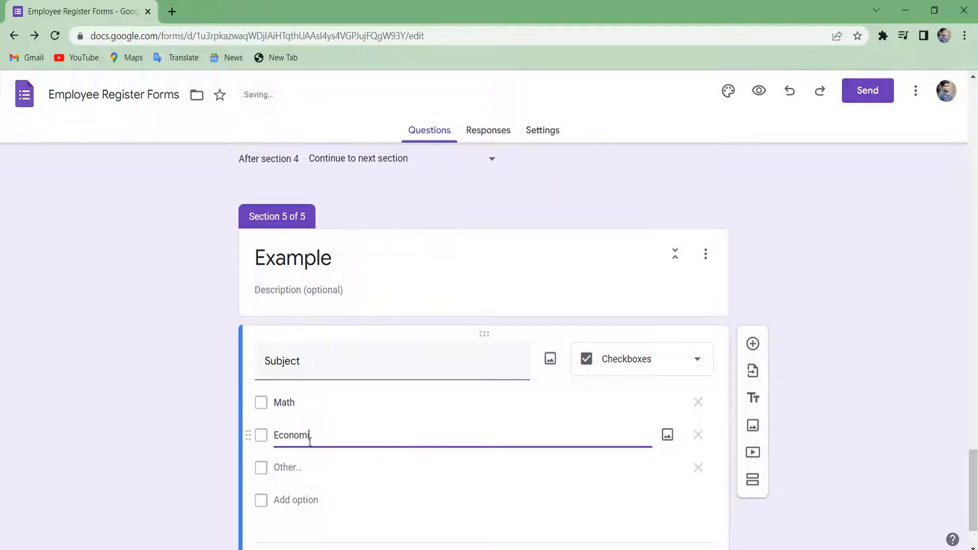
type("c")
left_click(289, 457)
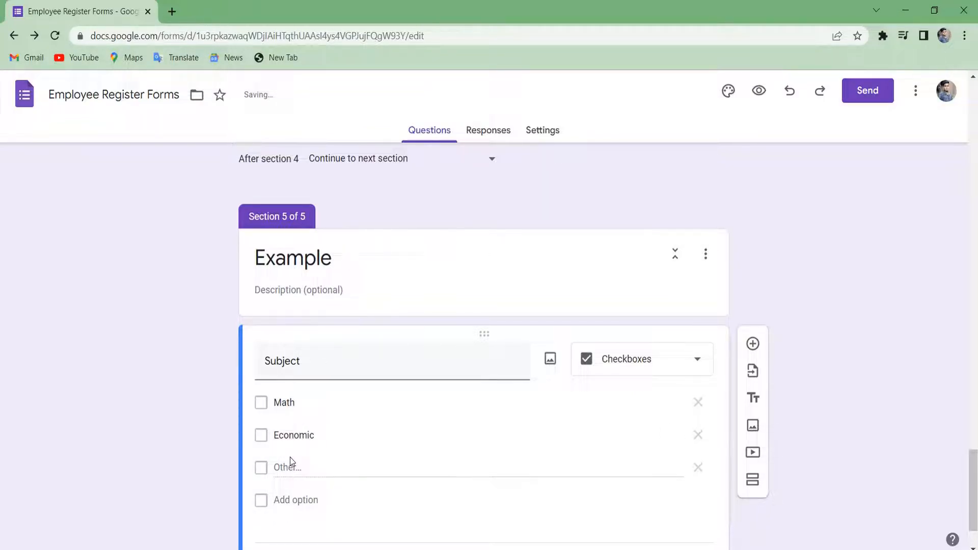
Continue the Subject option list with Social Science, then Hindi and English.
left_click(299, 500)
key("BackSpace")
type("Soci")
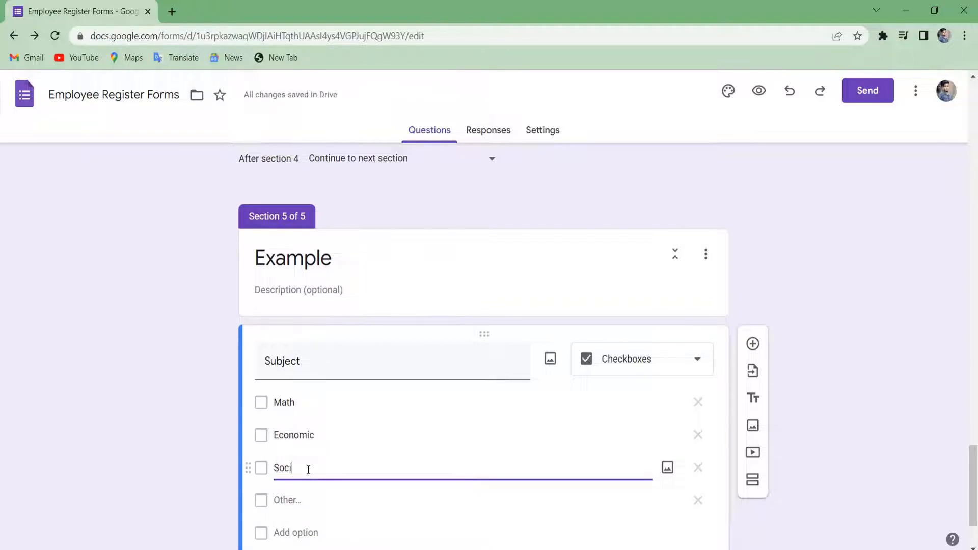
type("al Science")
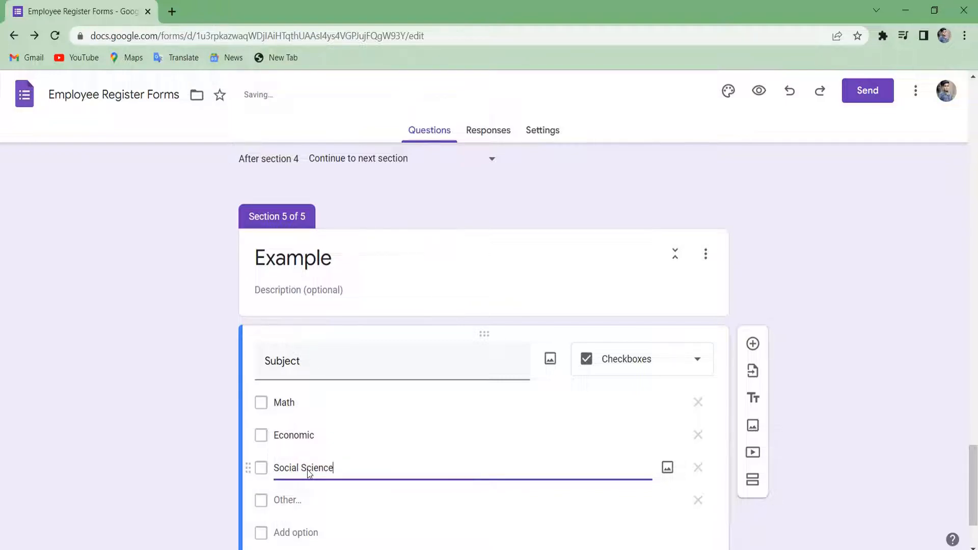
scroll(296, 489, "down", 2)
left_click(313, 447)
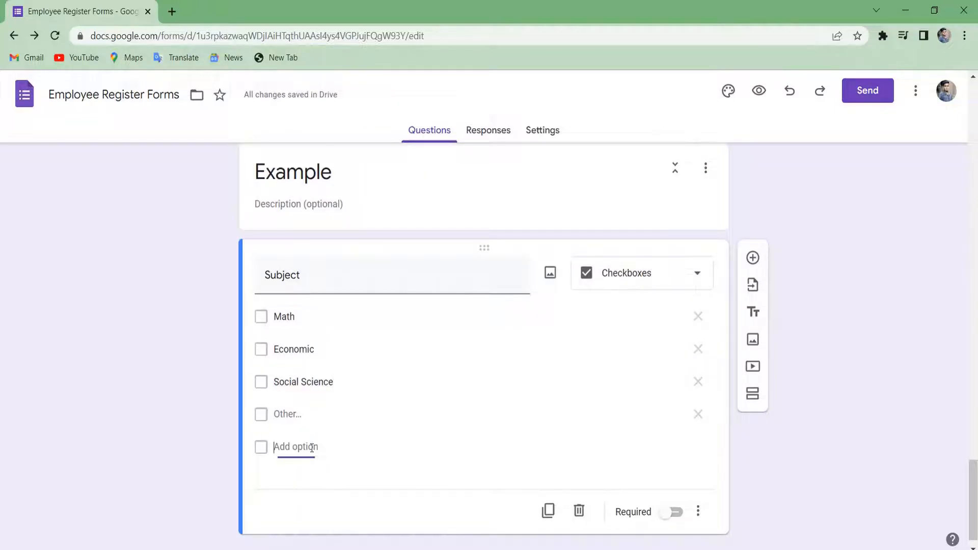
key("BackSpace")
key("BackSpace")
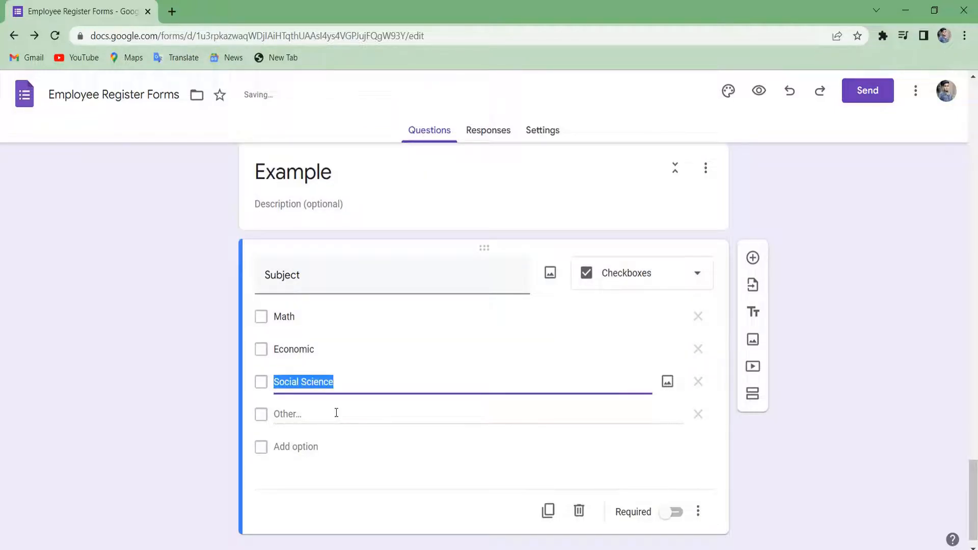
type("Hindi")
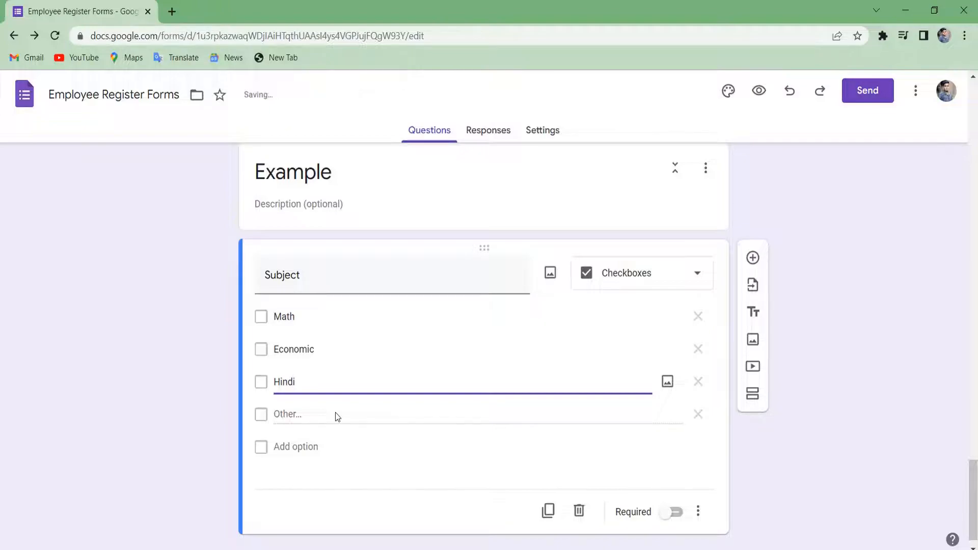
left_click(295, 443)
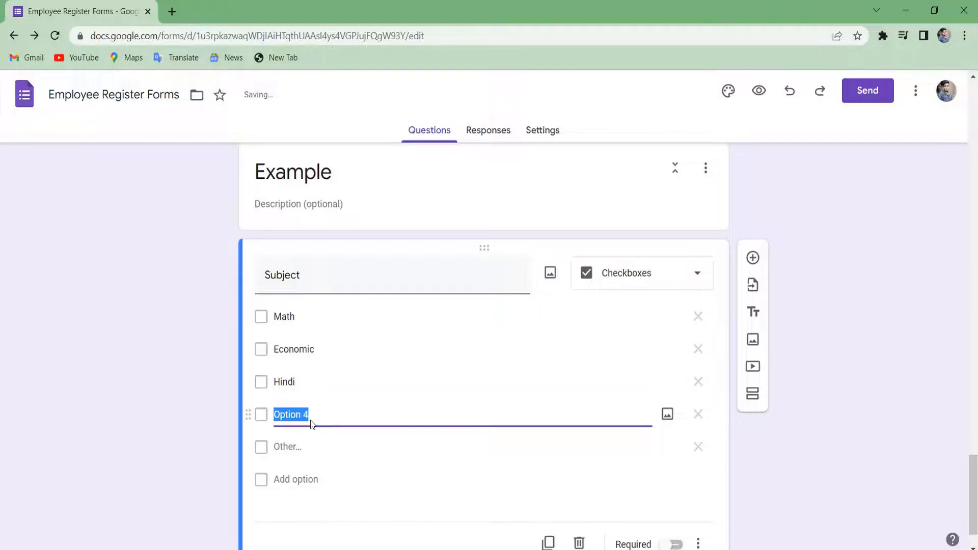
key("BackSpace")
type("E")
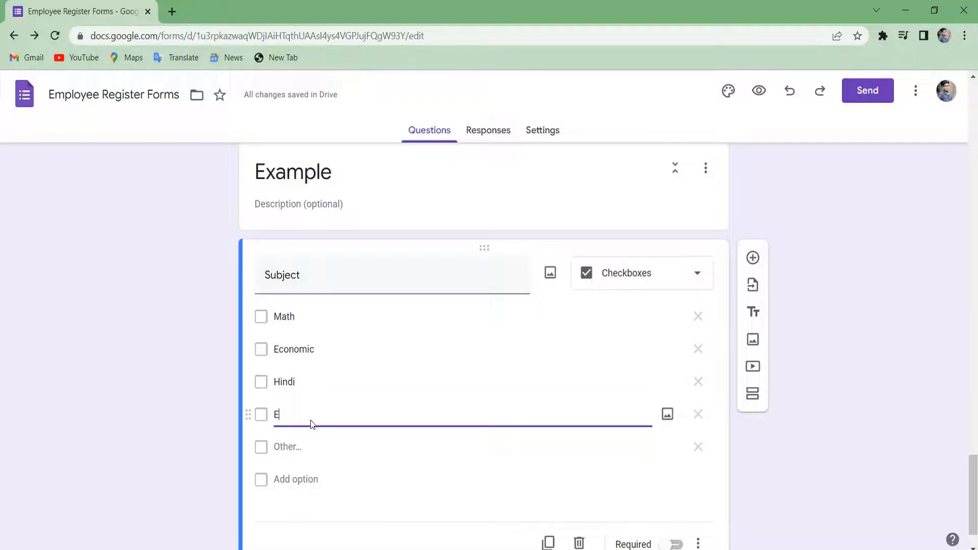
type("nglish")
key("ctrl+a")
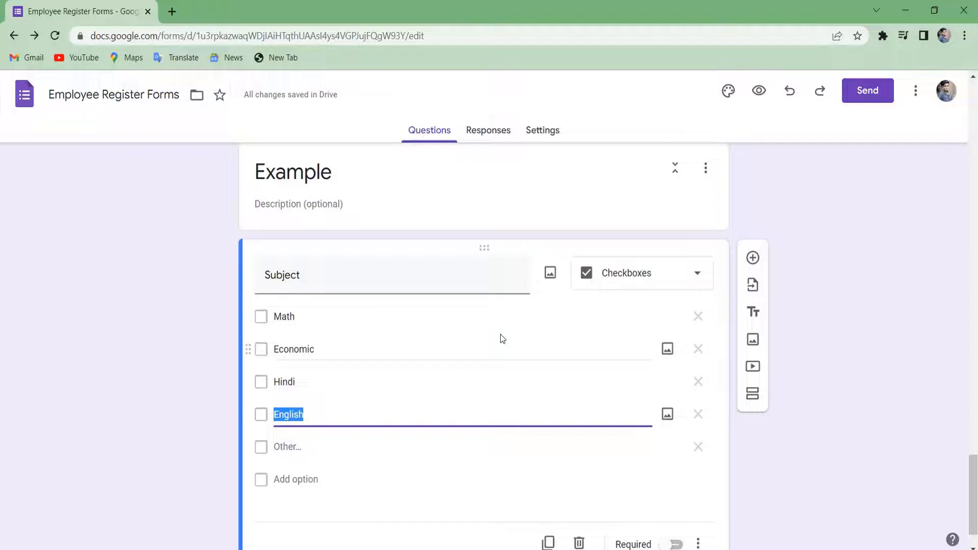
scroll(500, 334, "down", 1)
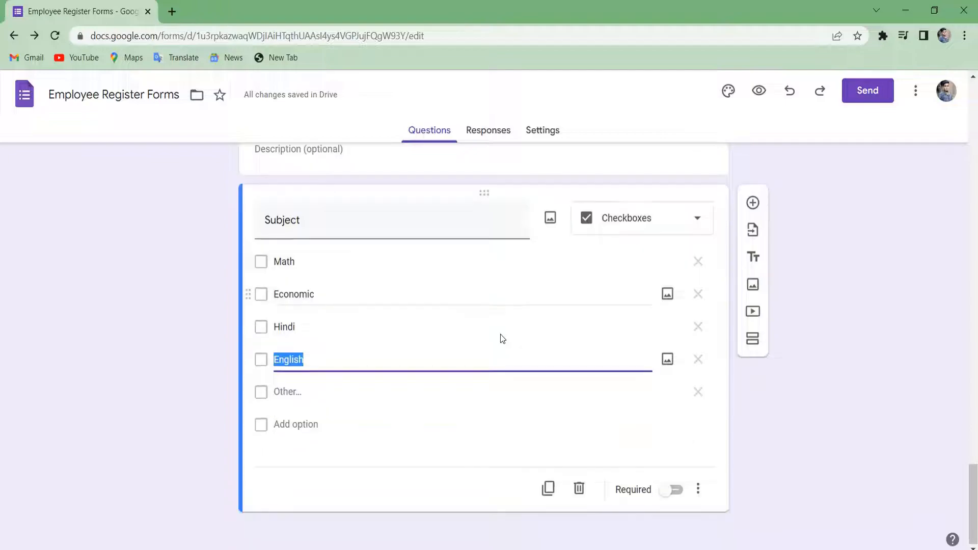
Switch the Subject question to Dropdown and move Math to the end of its options.
left_click(698, 223)
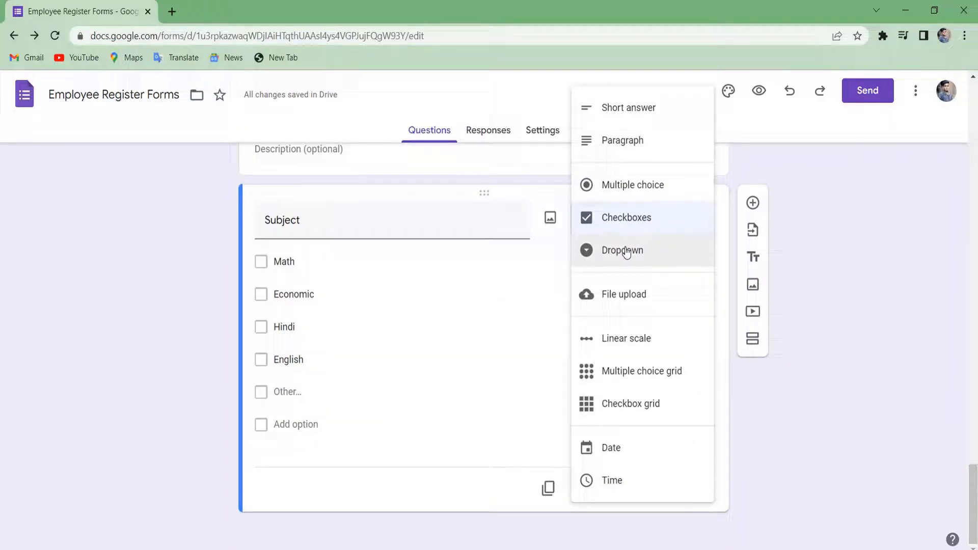
left_click(625, 251)
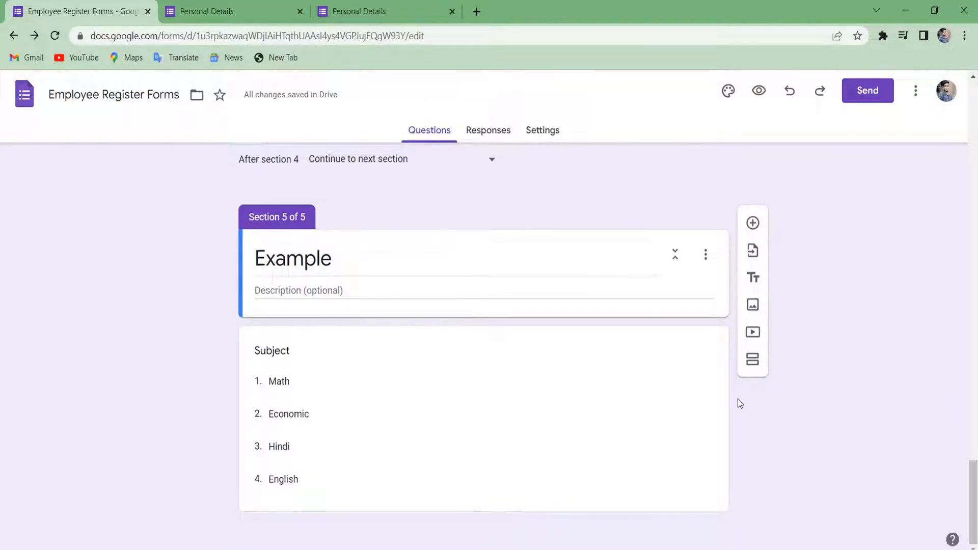
left_click(514, 422)
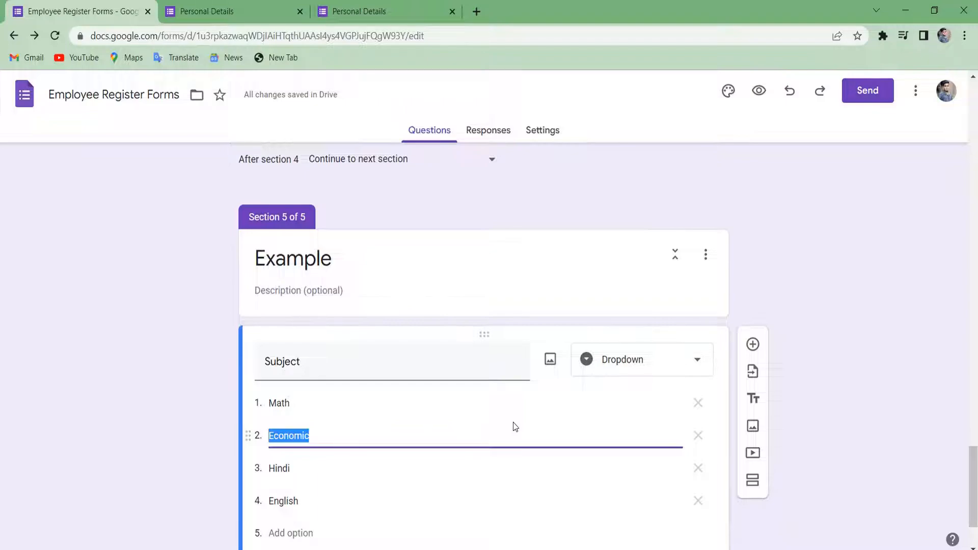
left_click(404, 396)
key("BackSpace")
key("BackSpace")
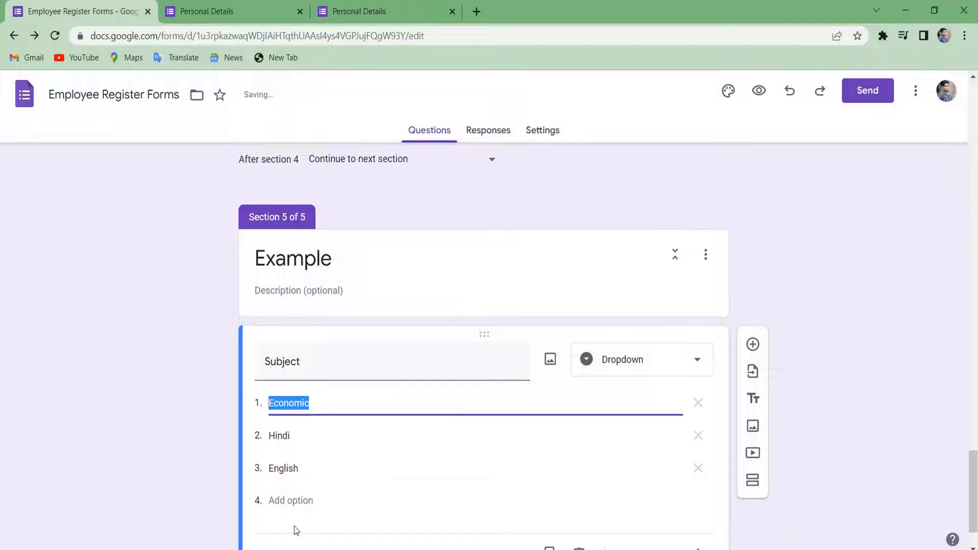
left_click(286, 502)
type("Math")
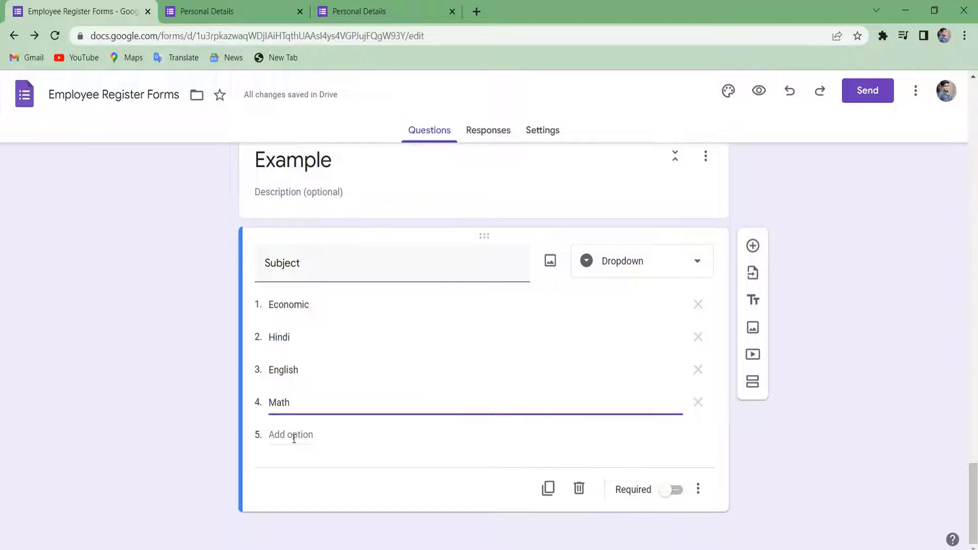
Rename the question to 'Subject Dropdown'.
double_click(386, 277)
key("BackSpace")
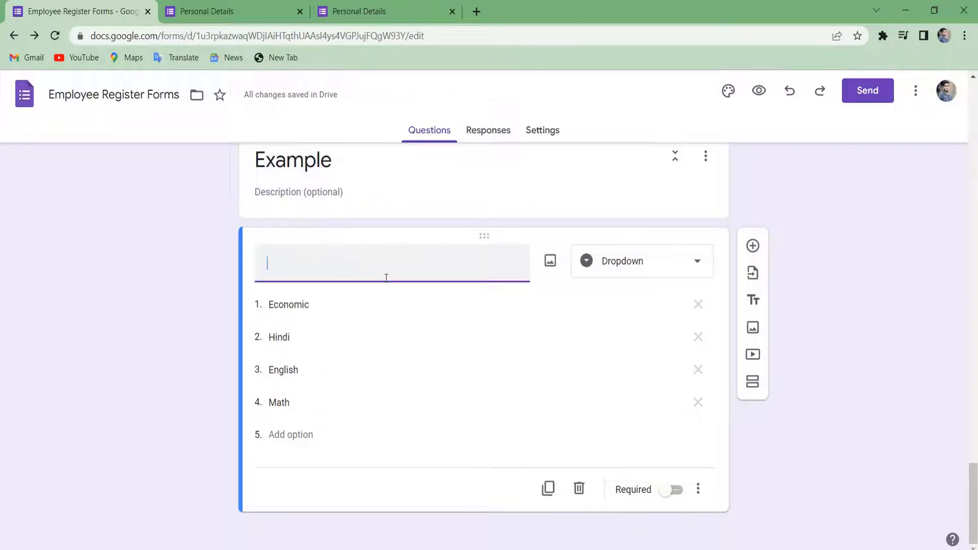
type("Sub")
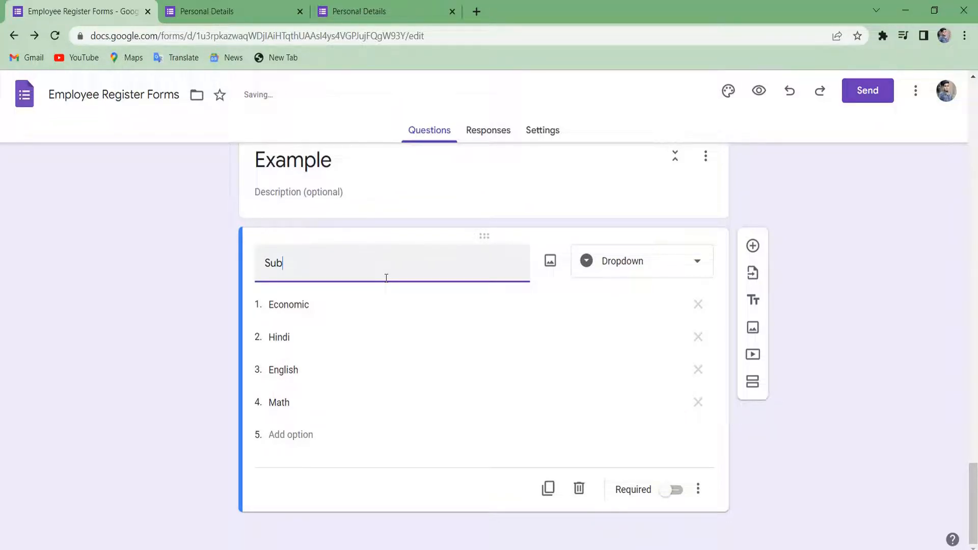
type("ject Dropdown")
Add a new question below titled 'Subject Checkbox'.
left_click(764, 251)
type("Subject")
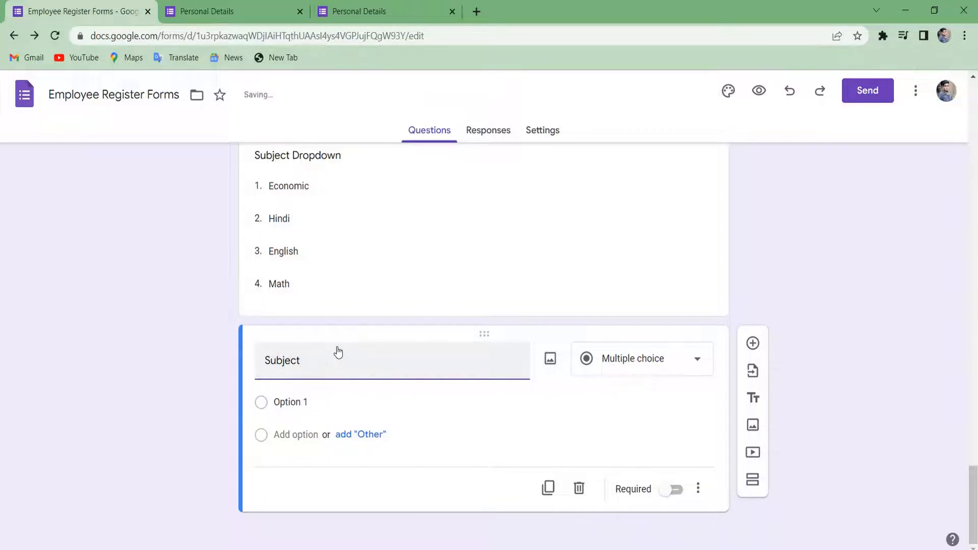
type(" Chec")
type("kboc=")
key("BackSpace")
key("BackSpace")
type("x")
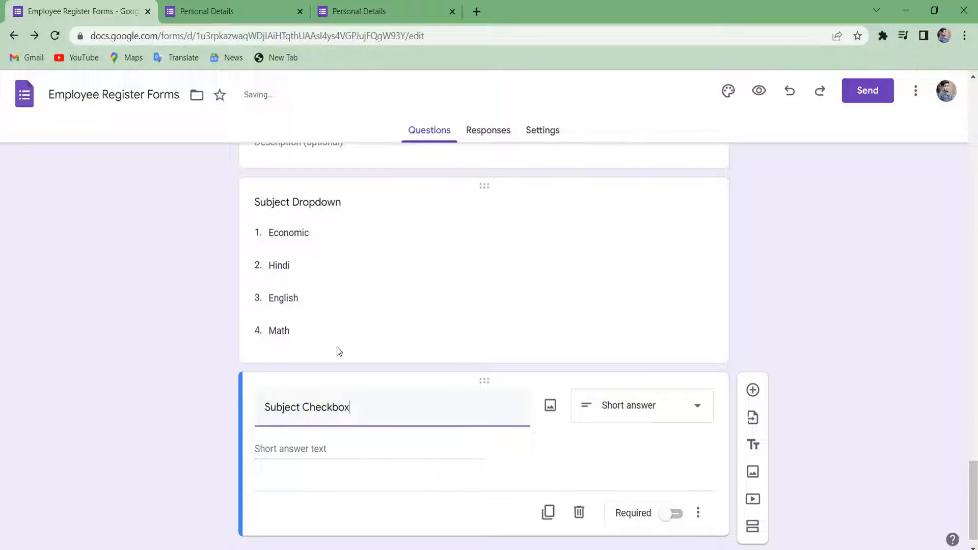
Give it options Math, Hindi, English and Other, then add a blank question below.
left_click(303, 448)
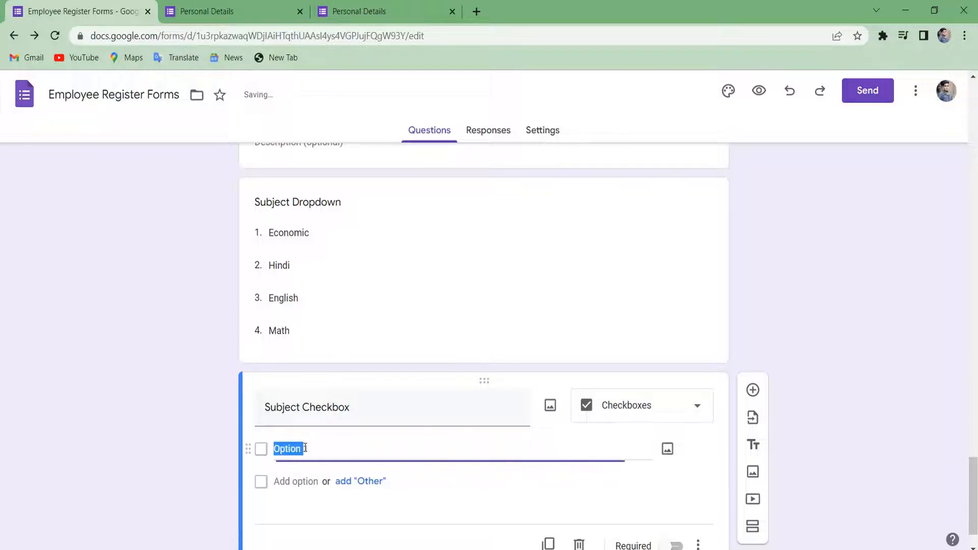
type("Math1")
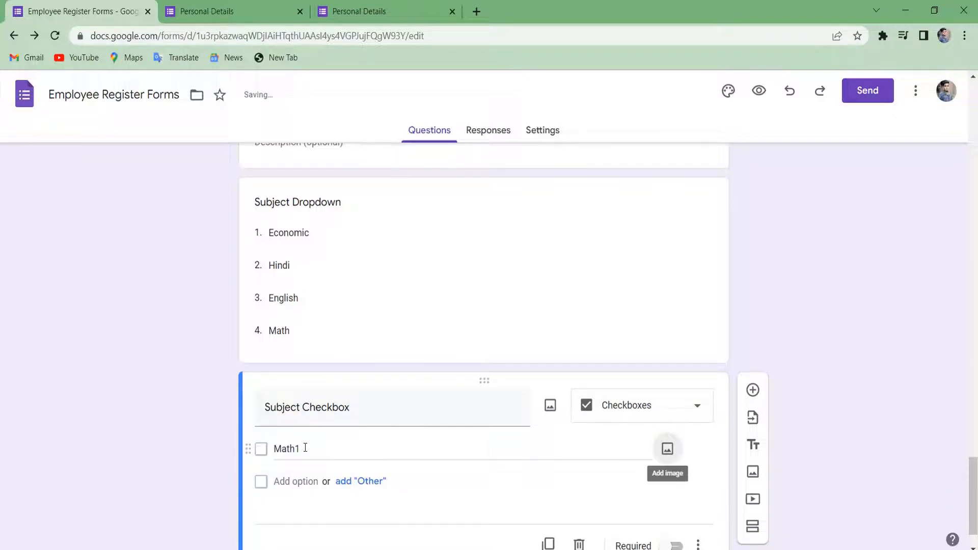
left_click(305, 448)
type("Math")
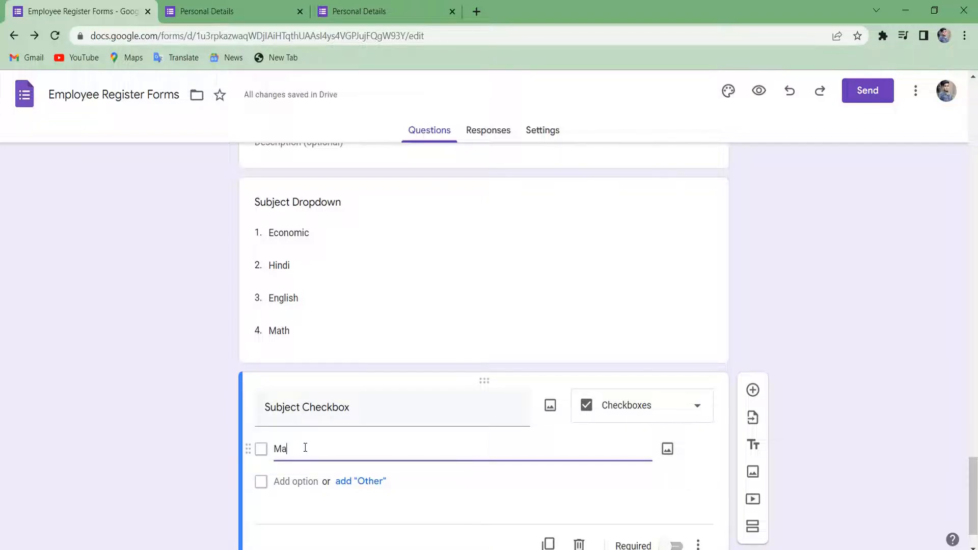
left_click(356, 482)
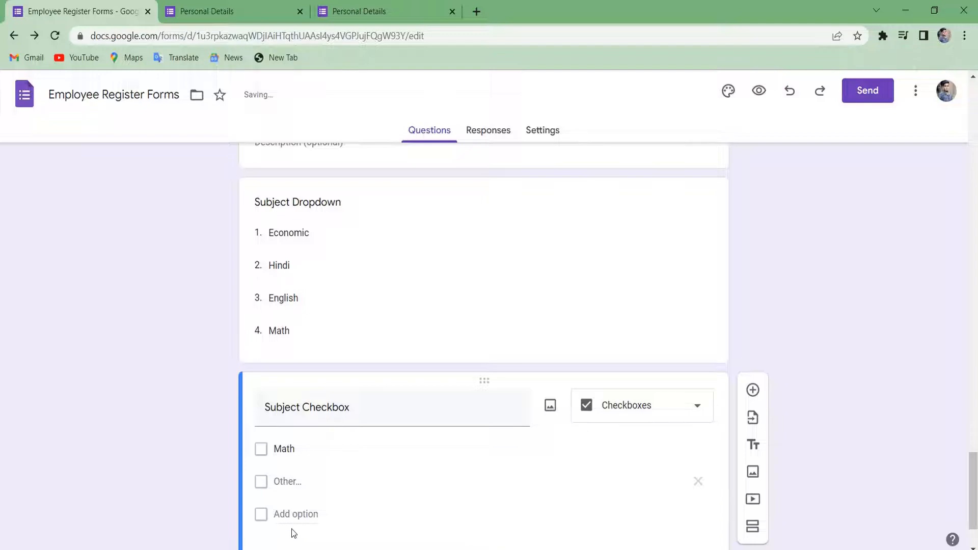
left_click(295, 515)
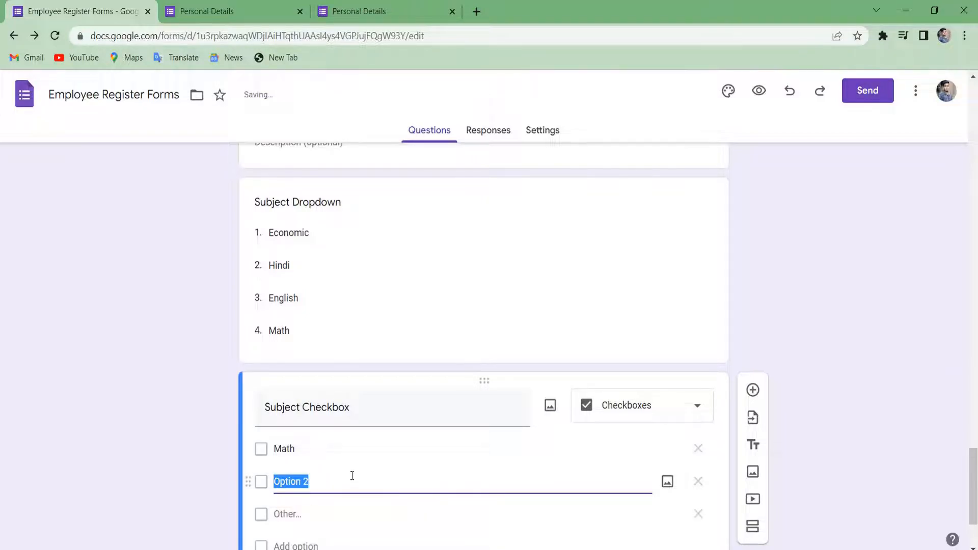
key("BackSpace")
type("Hindi")
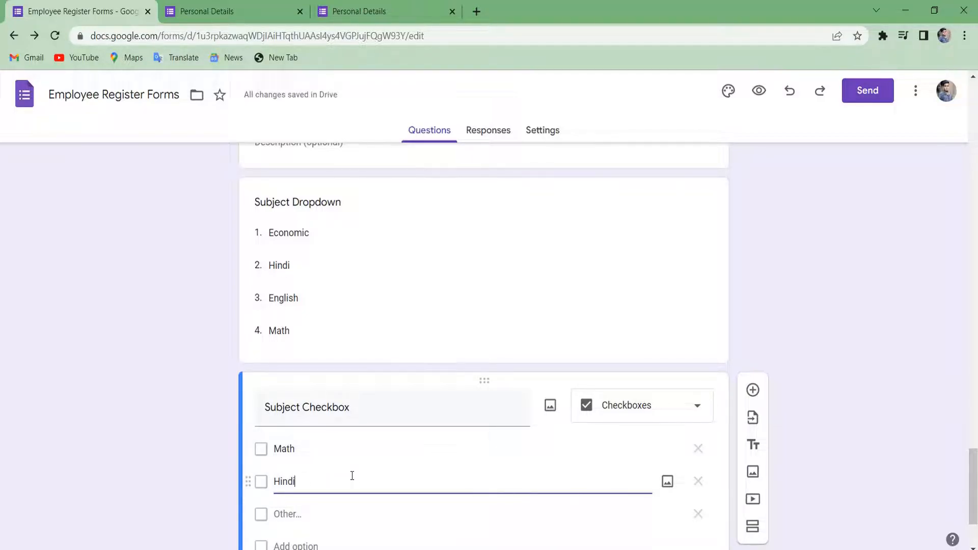
scroll(352, 475, "down", 1)
left_click(294, 465)
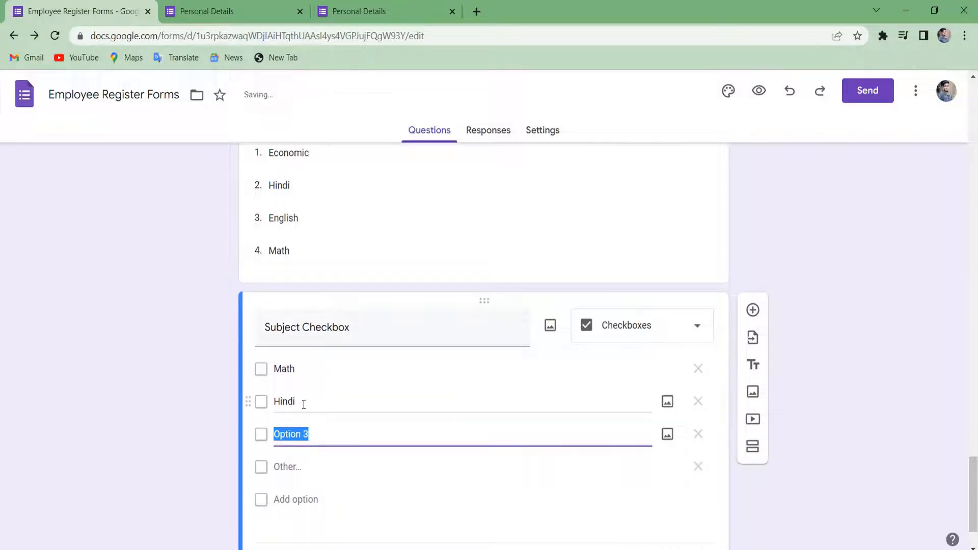
type("English")
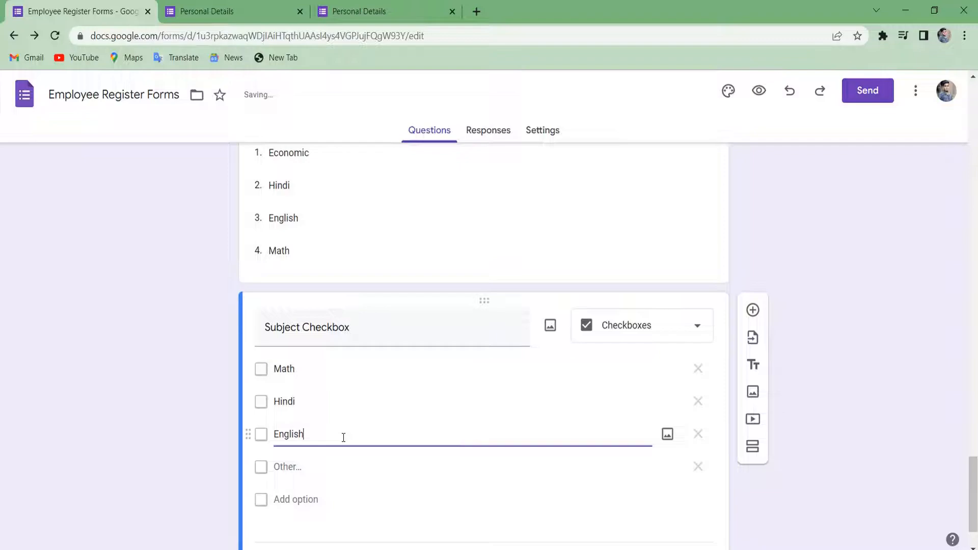
left_click(758, 309)
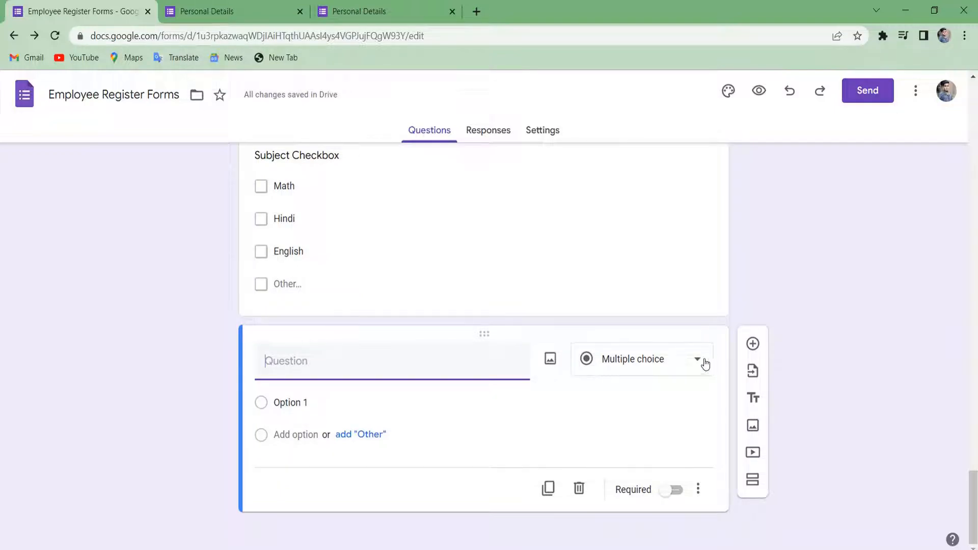
Make the new question a 'Social Science' linear scale labelled Low at 1 and High at 5.
left_click(685, 365)
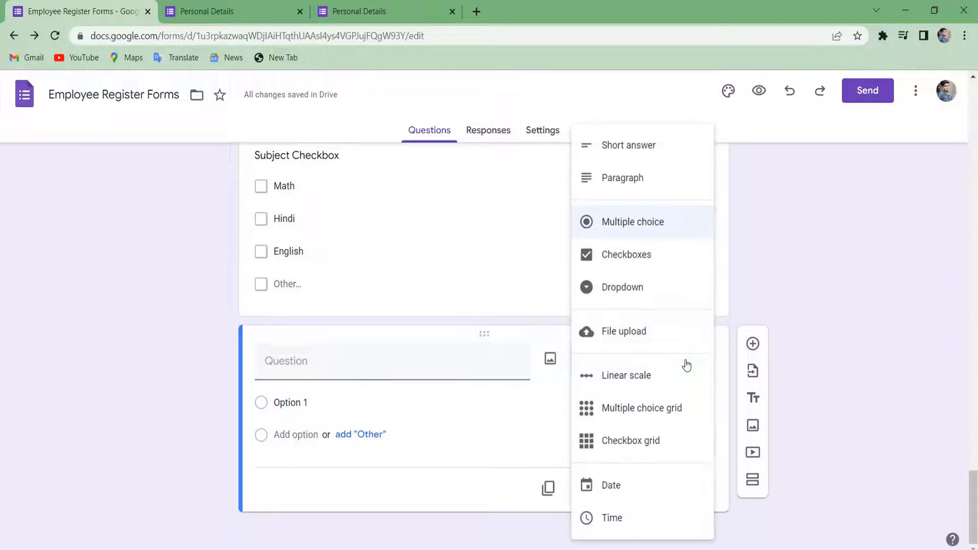
right_click(618, 379)
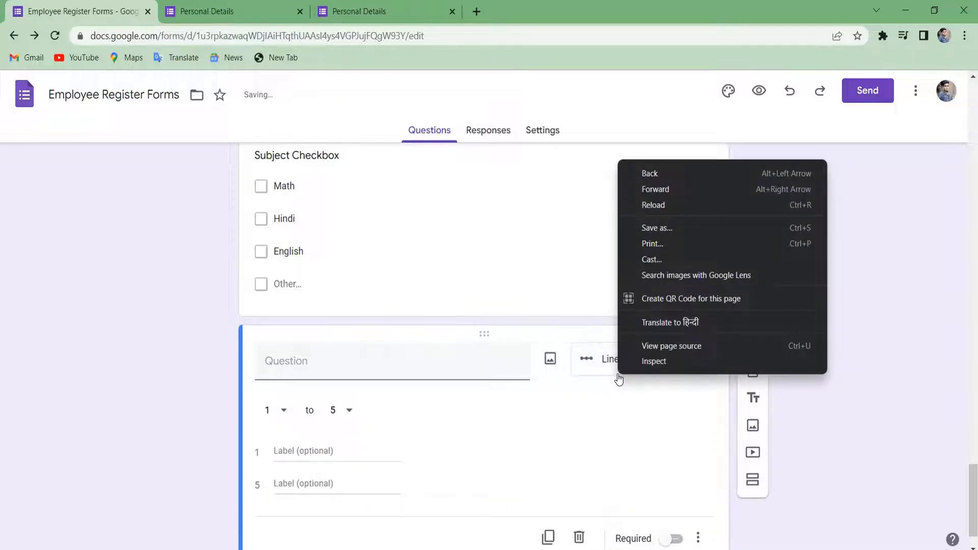
left_click(413, 367)
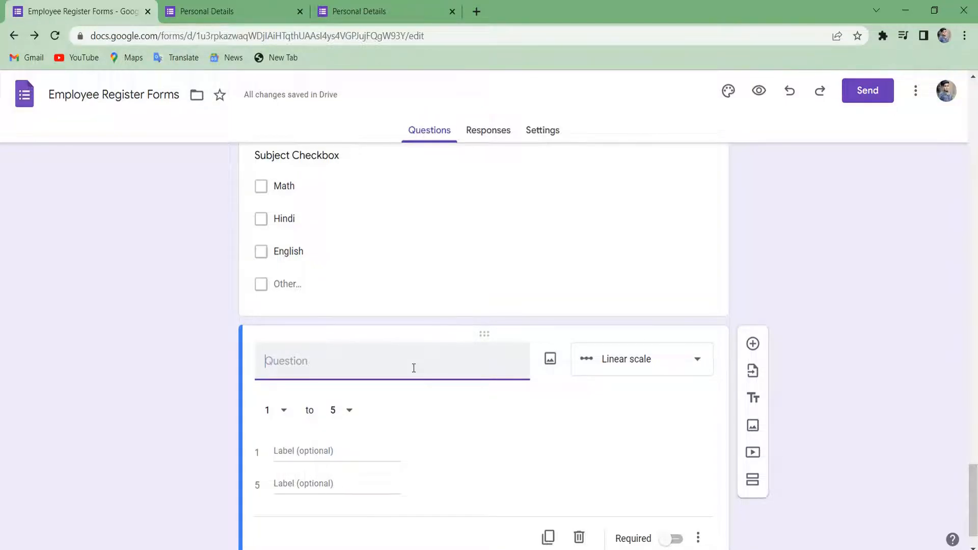
type("Social")
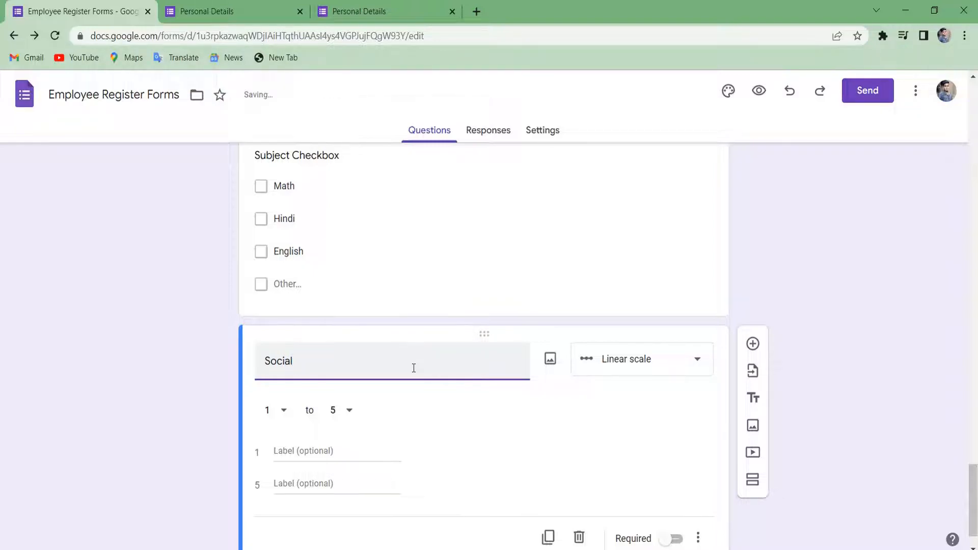
type(" Science")
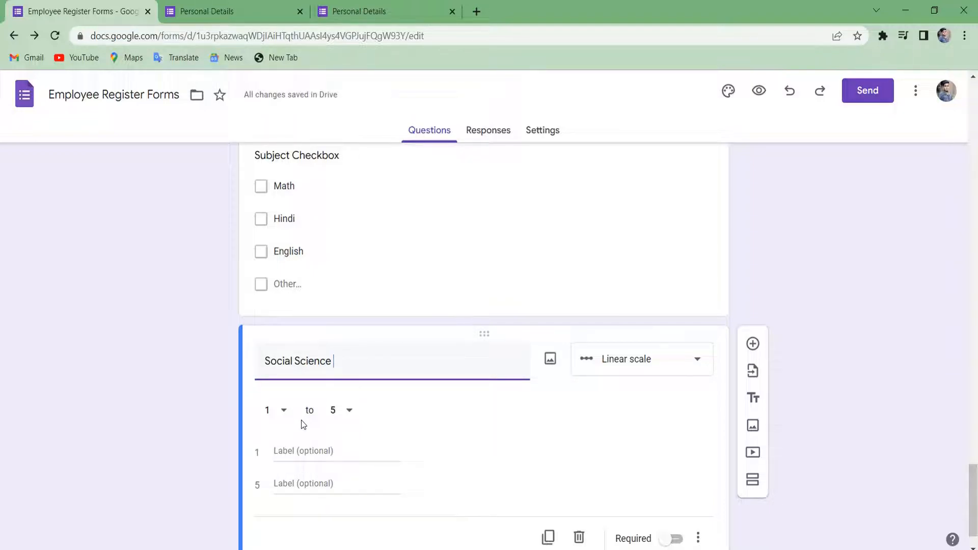
scroll(532, 407, "down", 1)
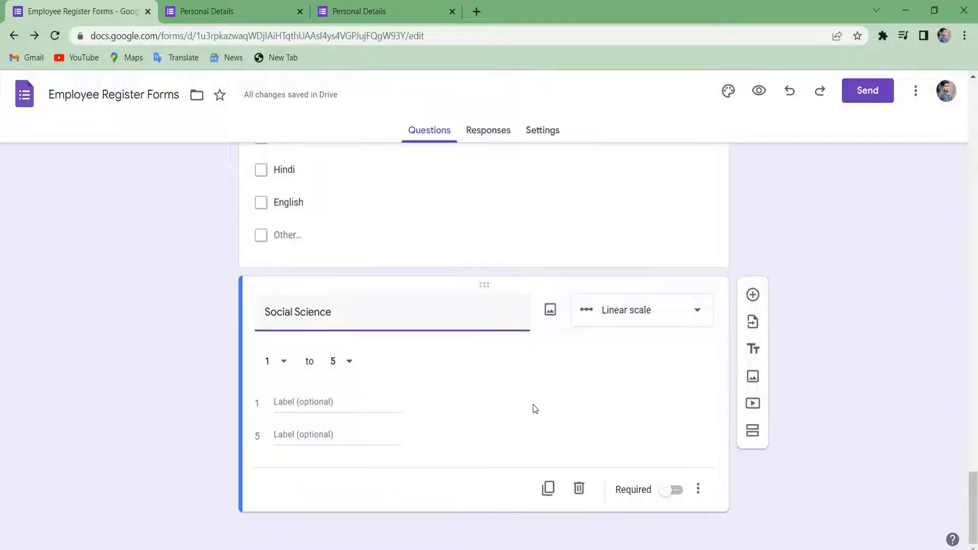
left_click(310, 402)
type("L")
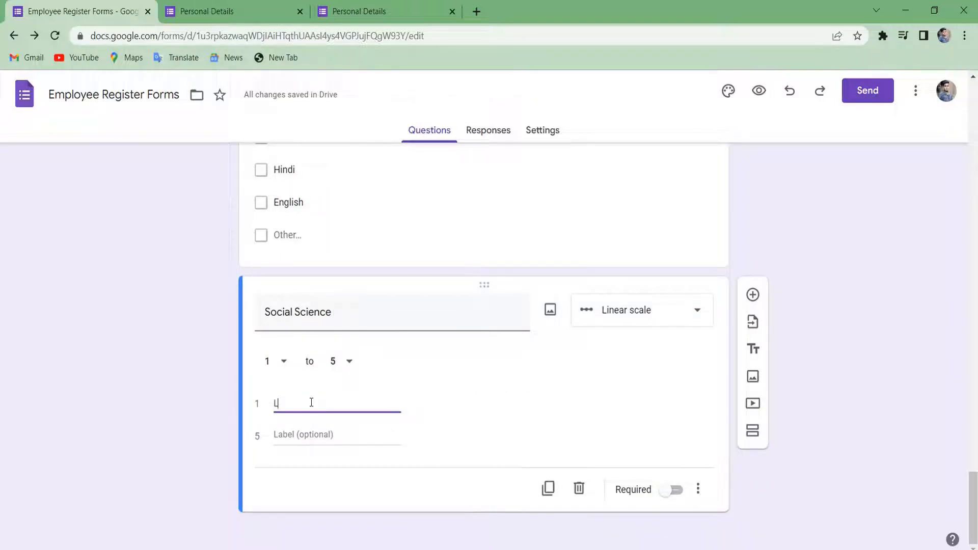
type("ow")
key("Tab")
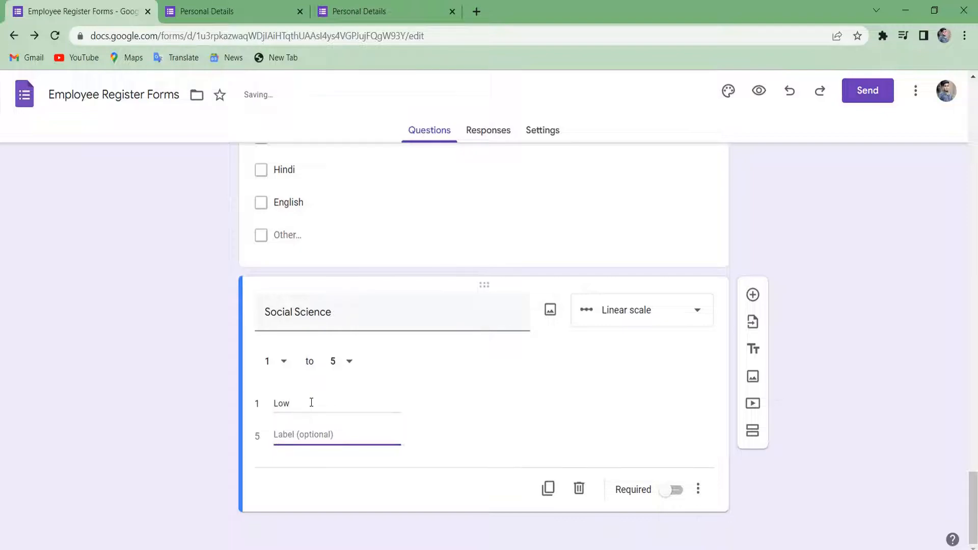
type("High")
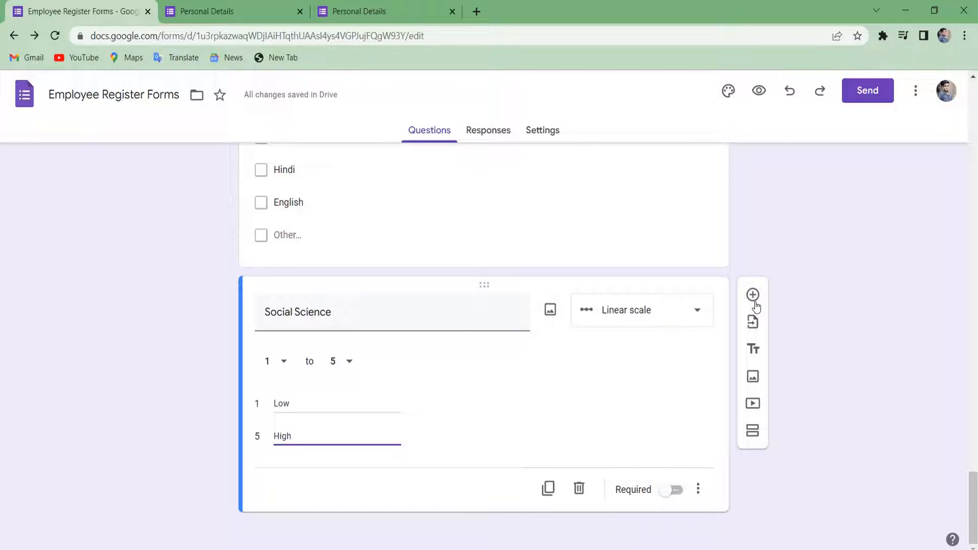
Mark it required and add the description '1 is low 5 is high'.
scroll(672, 386, "up", 2)
scroll(675, 484, "down", 2)
left_click(676, 500)
left_click(675, 492)
left_click(700, 489)
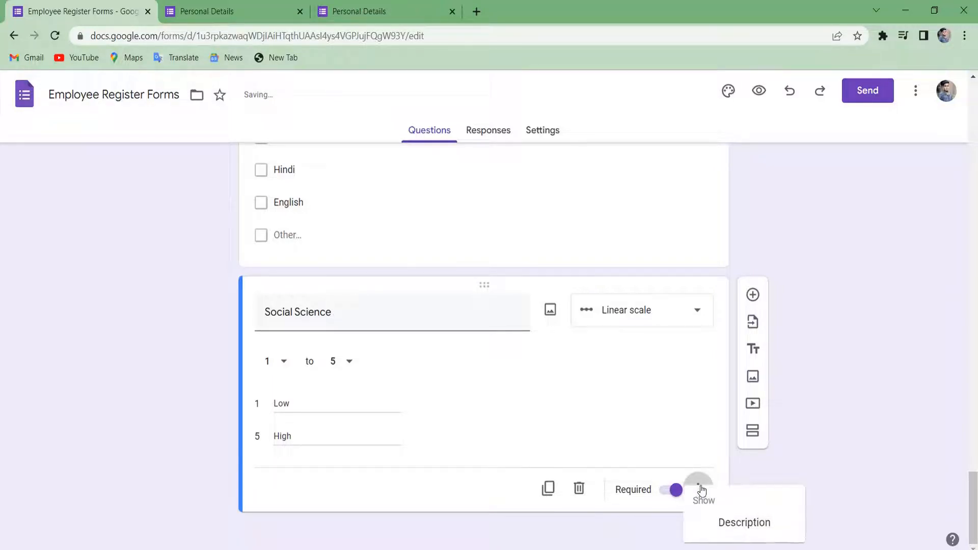
left_click(744, 524)
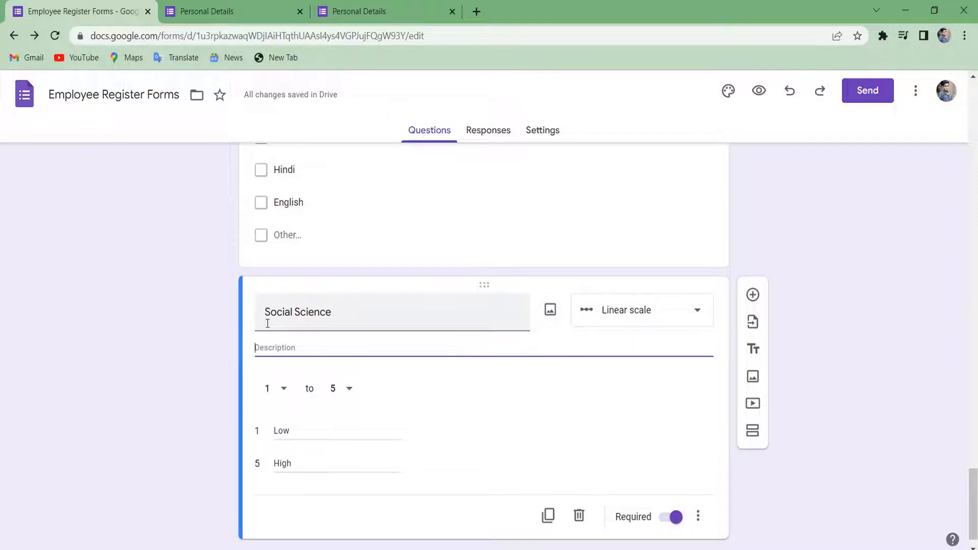
type("1")
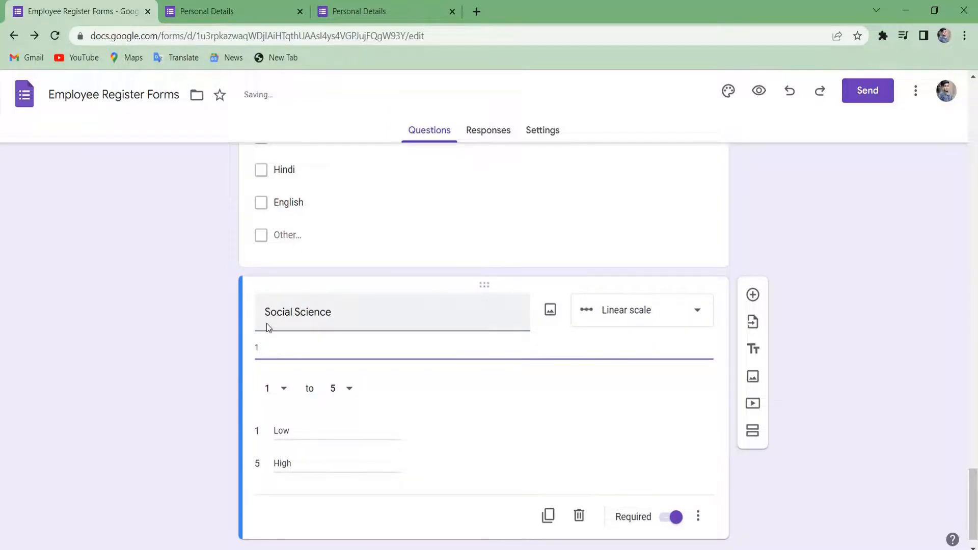
type(" is low 5 is high")
scroll(370, 384, "down", 1)
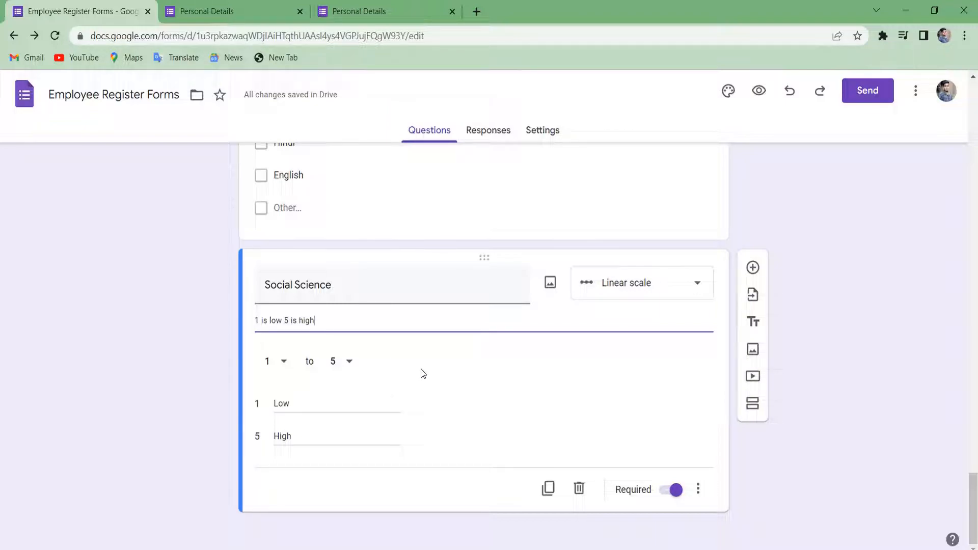
Add a multiple choice grid question below Social Science titled 'Subject'.
left_click(756, 270)
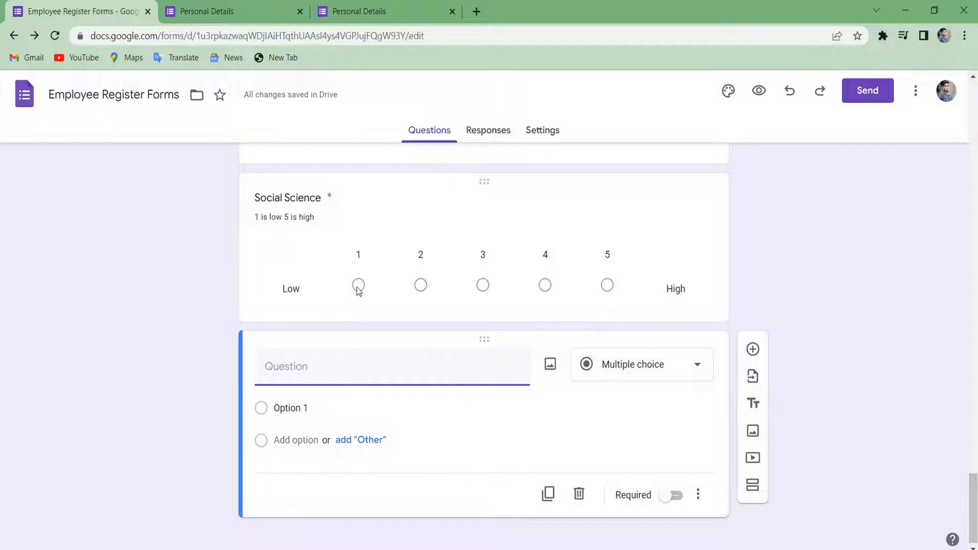
left_click(359, 287)
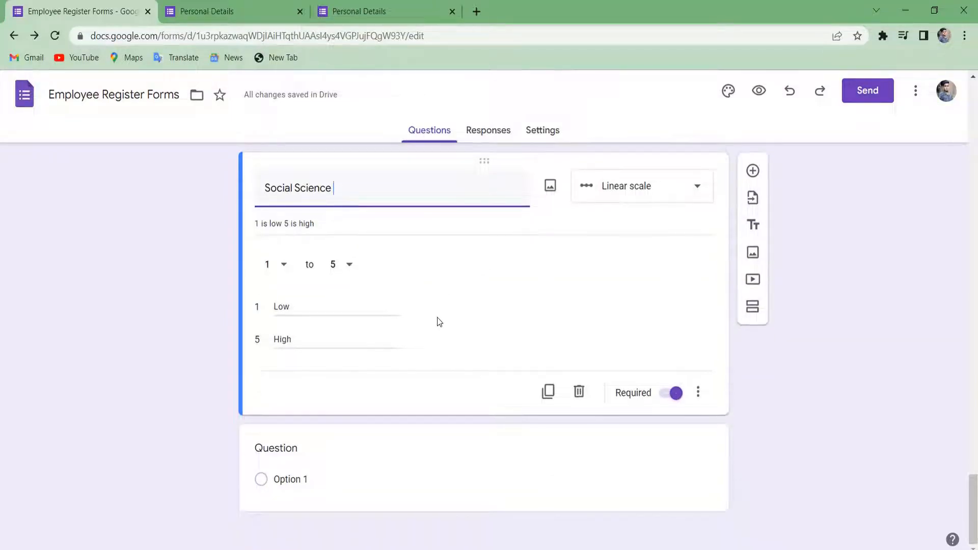
left_click(473, 439)
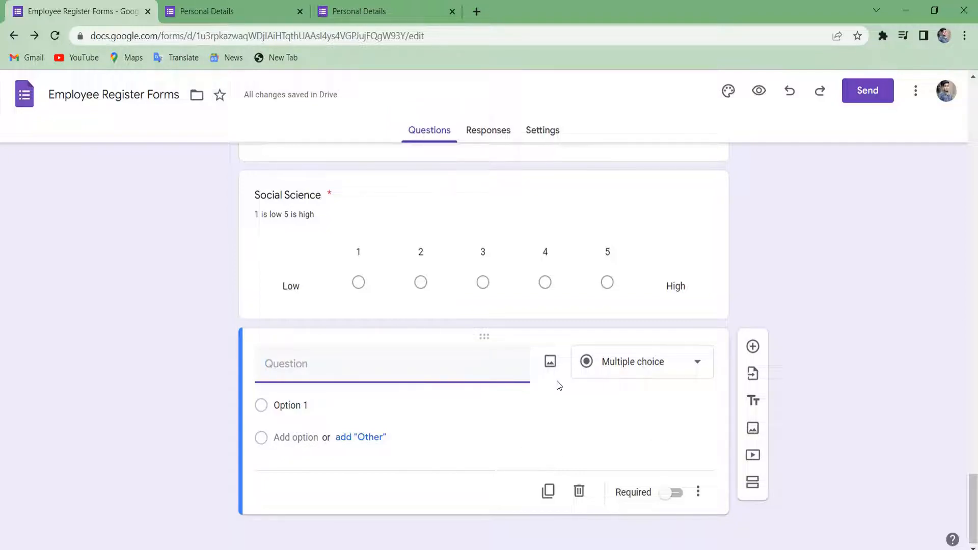
left_click(671, 352)
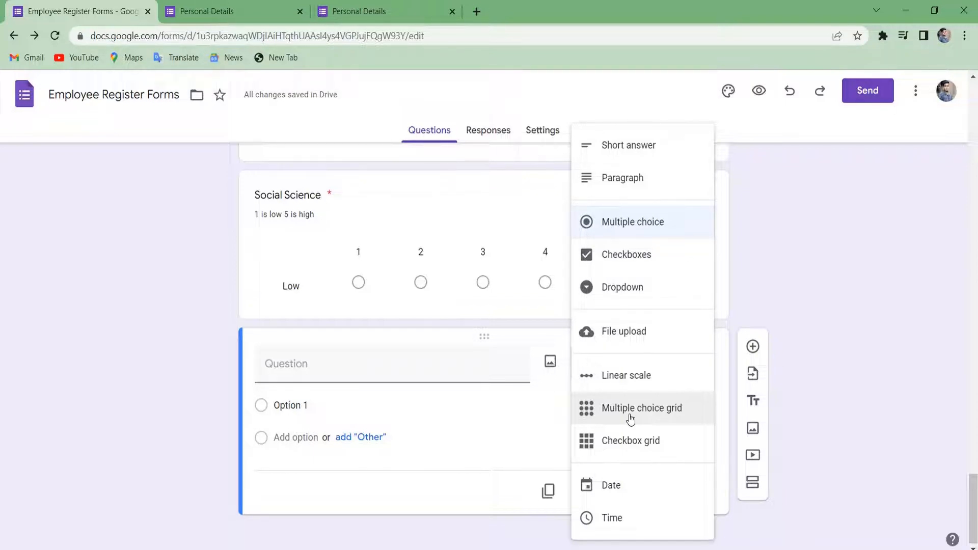
left_click(630, 418)
left_click(327, 365)
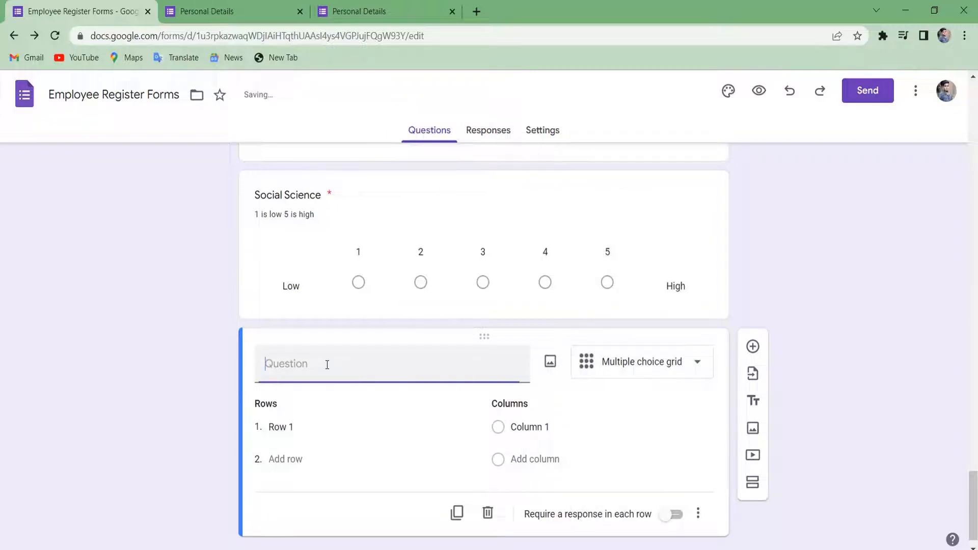
type("Nam,e")
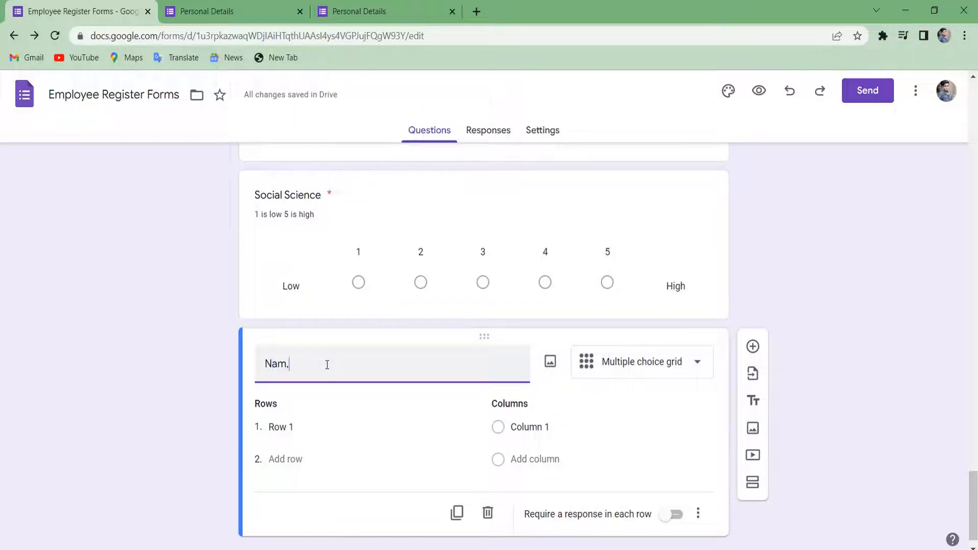
key("BackSpace")
key("BackSpace")
key("BackSpace")
key("BackSpace")
key("BackSpace")
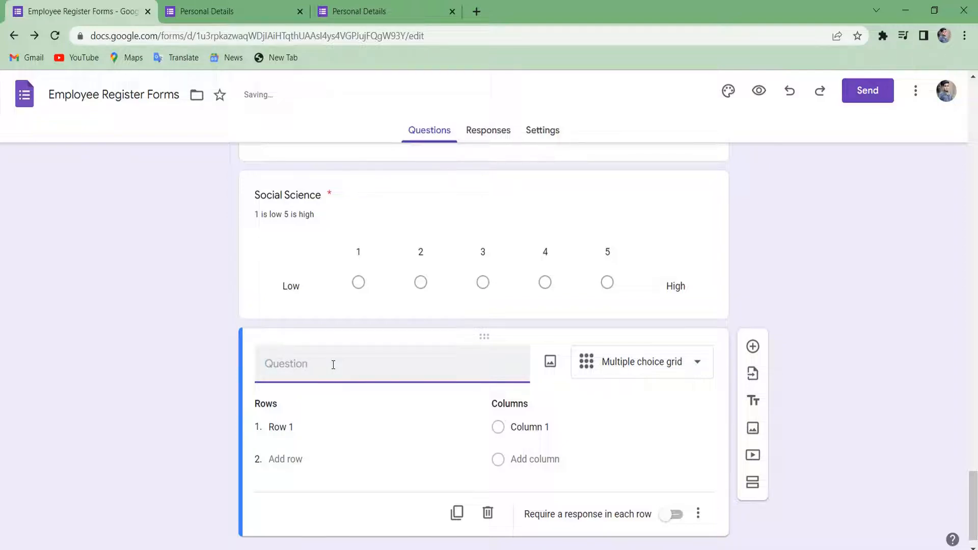
type("u")
key("BackSpace")
key("BackSpace")
type("Subject")
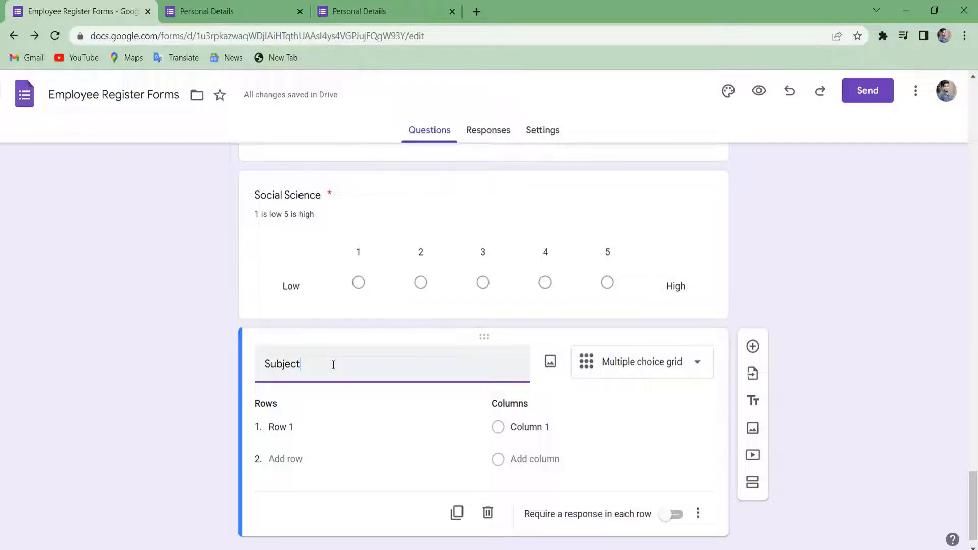
Replace Row 1 with a person's name and add a second row with another name.
left_click(300, 427)
key("BackSpace")
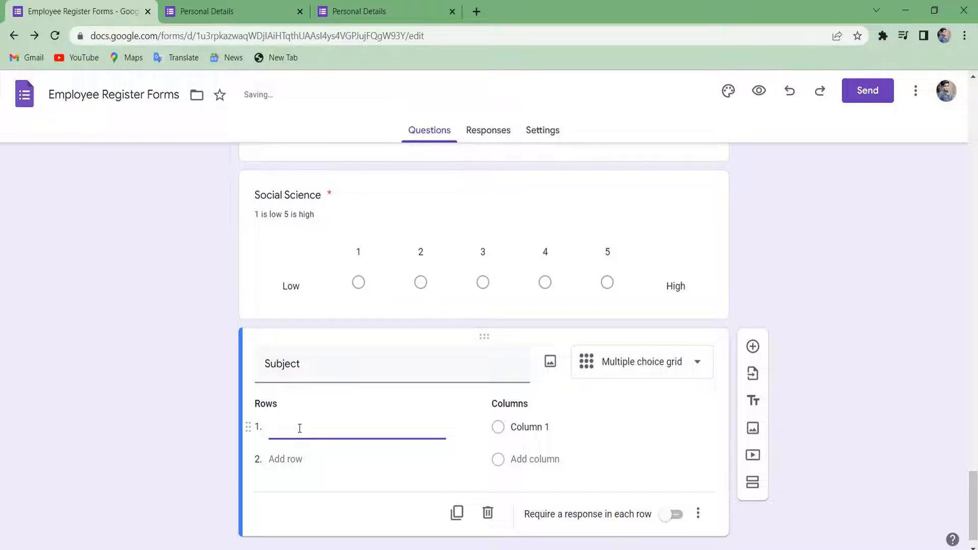
type("Mukwesh")
key("Tab")
double_click(315, 430)
type("Mukesh")
key("Tab")
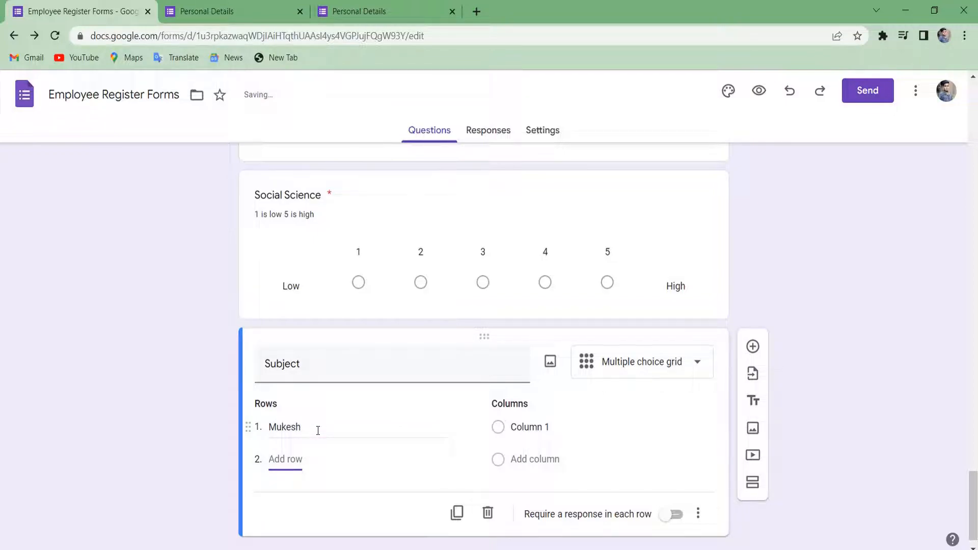
type("Suresh")
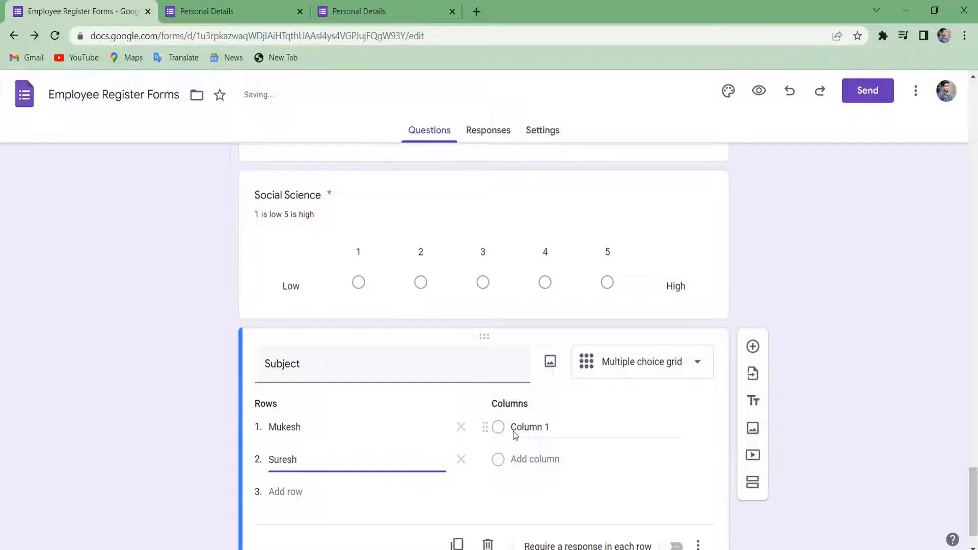
Change the Subject question's type from Multiple choice grid to Checkbox grid.
left_click(531, 432)
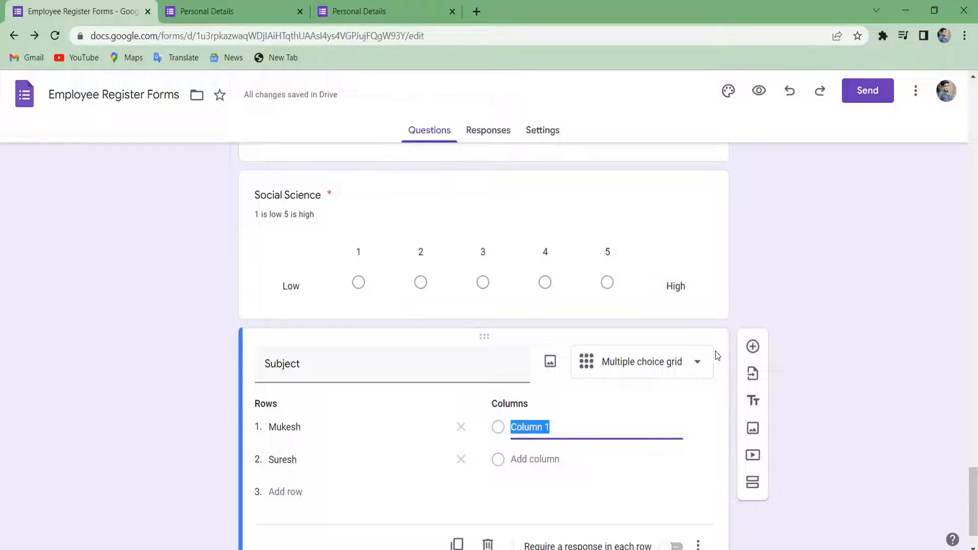
left_click(703, 365)
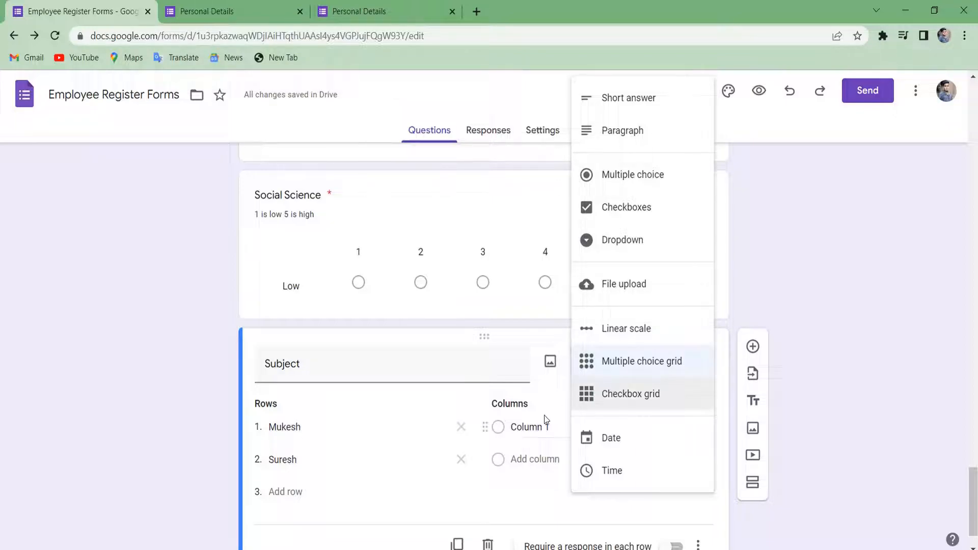
left_click(655, 411)
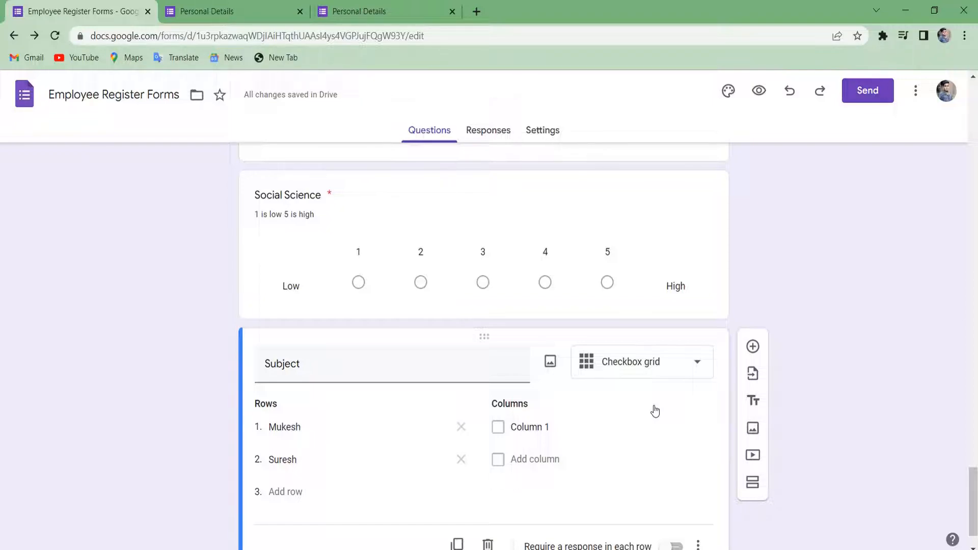
left_click(648, 365)
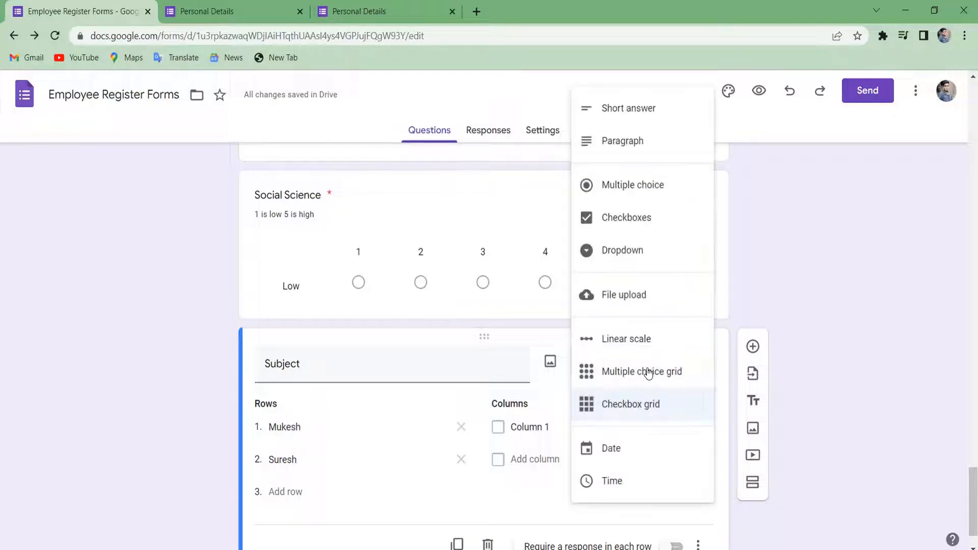
left_click(625, 403)
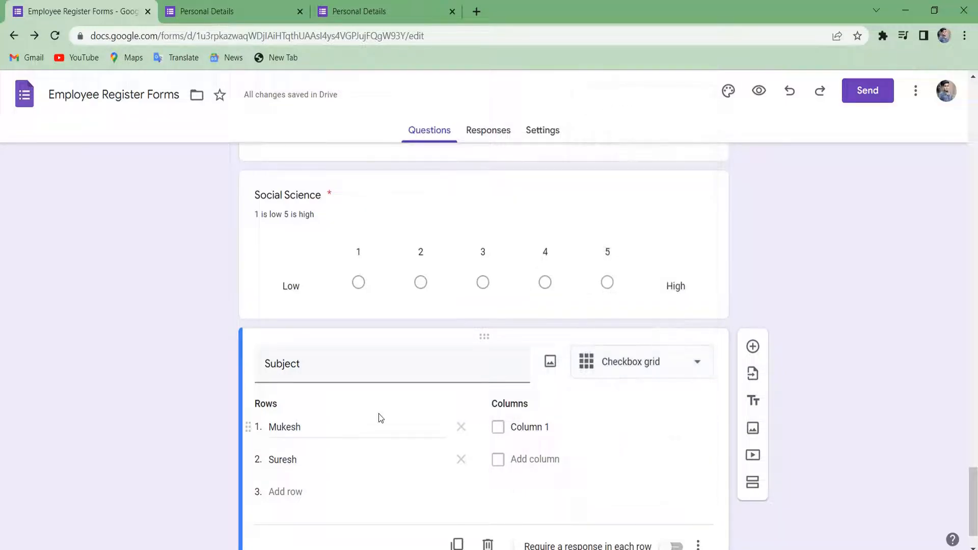
Add a third name row and set the columns to Math and Social Science.
left_click(273, 488)
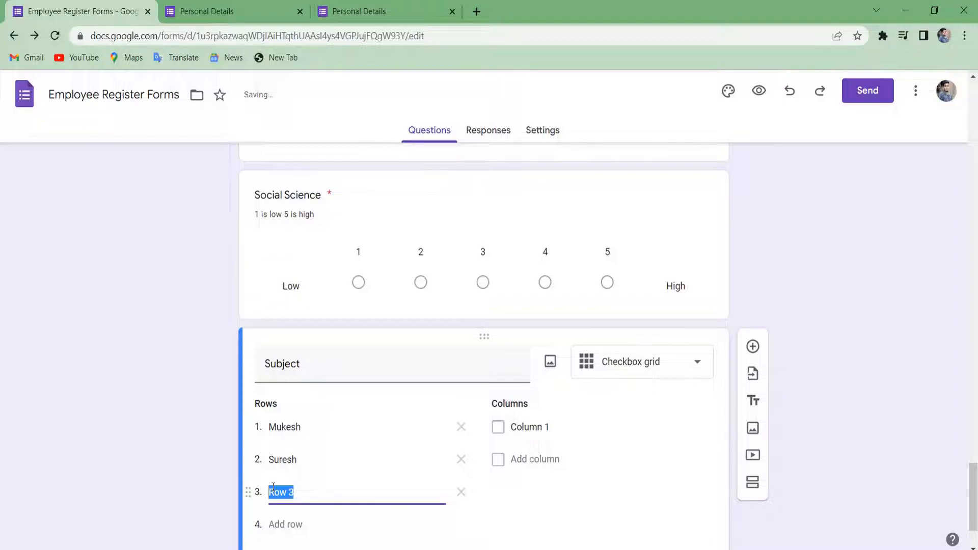
type("Nagesh")
scroll(565, 491, "down", 2)
left_click(521, 421)
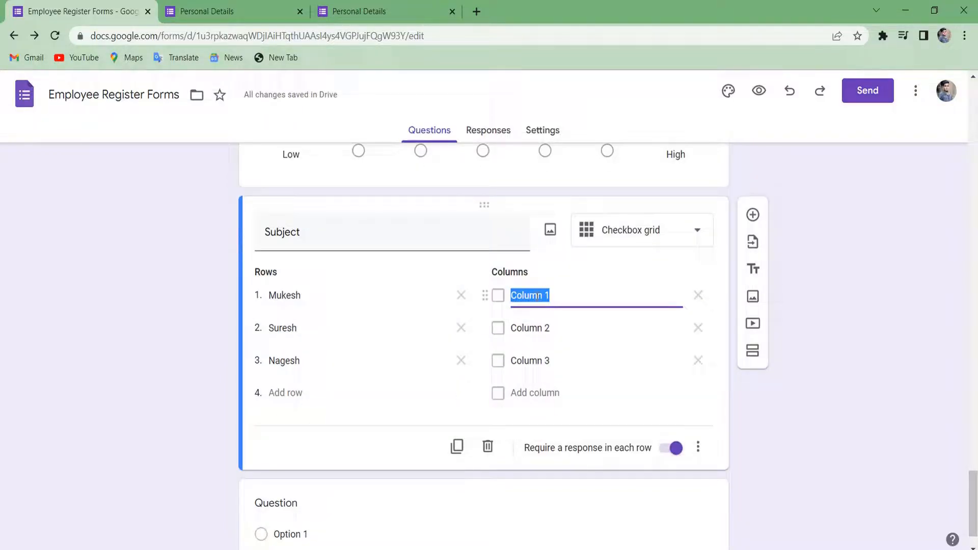
type("Mu")
key("BackSpace")
key("BackSpace")
key("BackSpace")
key("BackSpace")
key("BackSpace")
key("BackSpace")
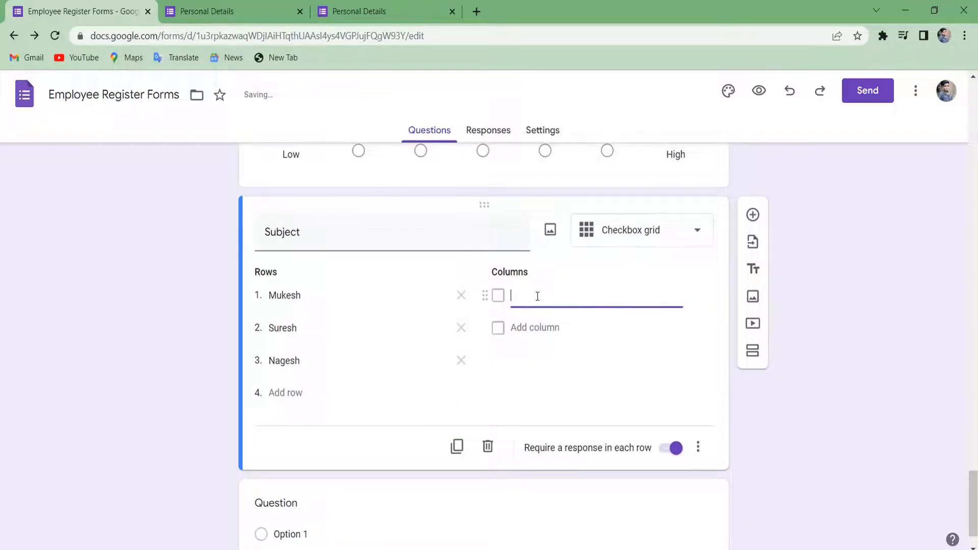
type("Math")
key("Tab")
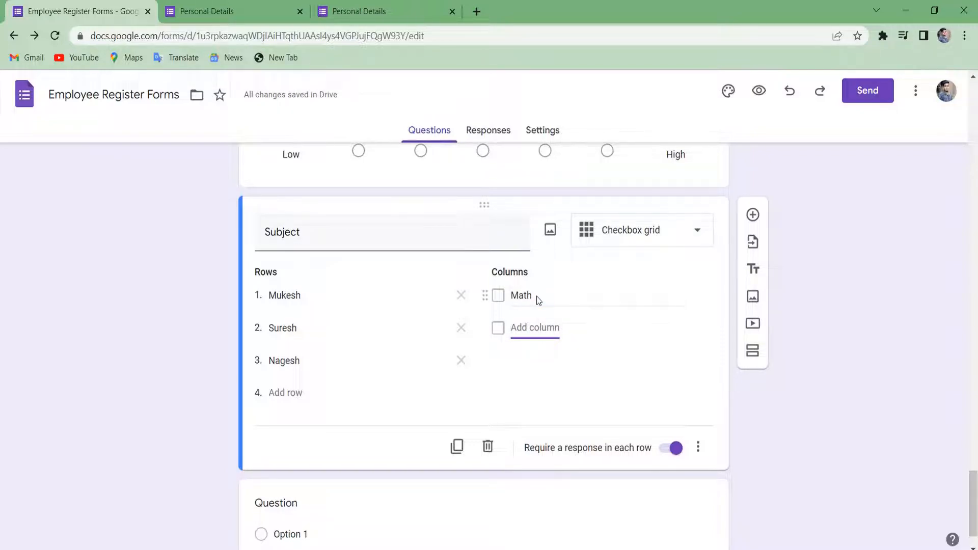
type("Soci")
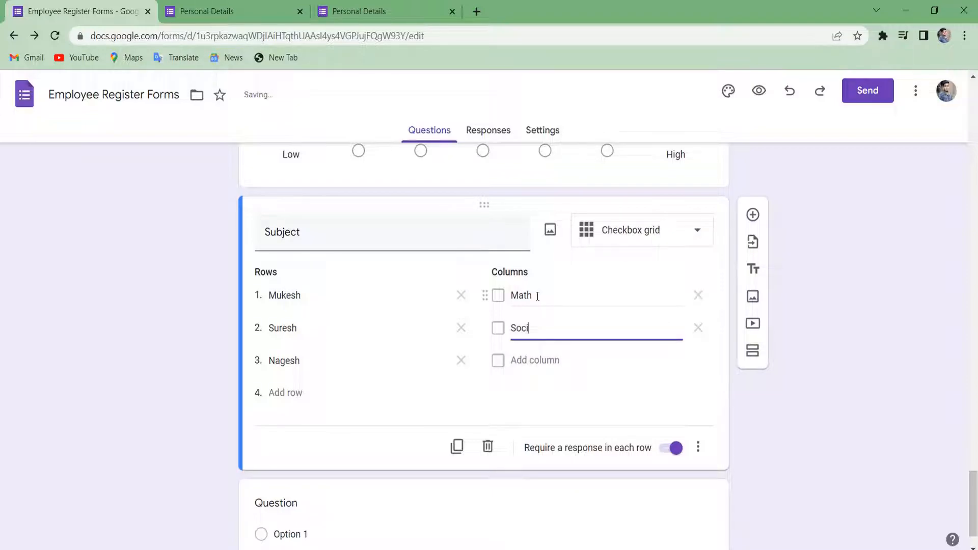
type("al Science")
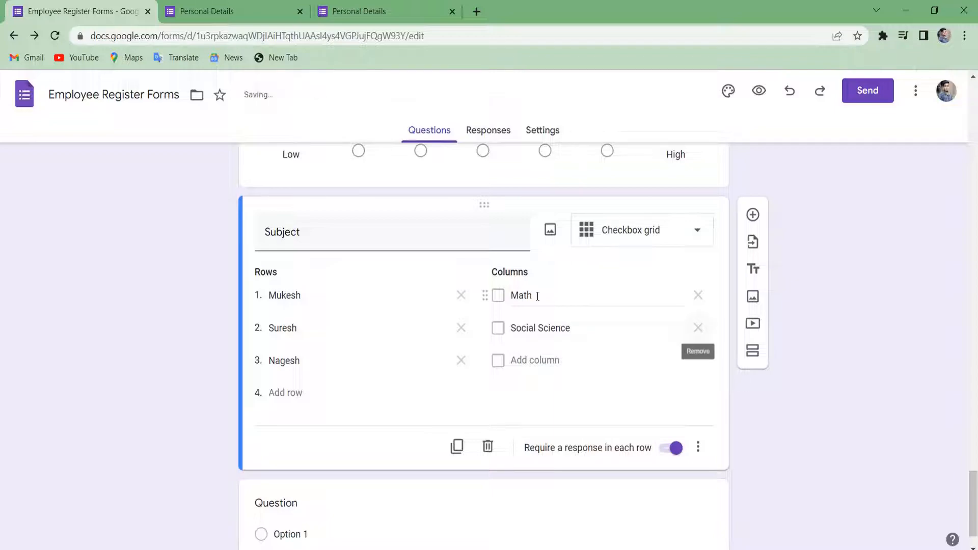
Add a Hindi column to the Subject checkbox grid.
left_click(527, 361)
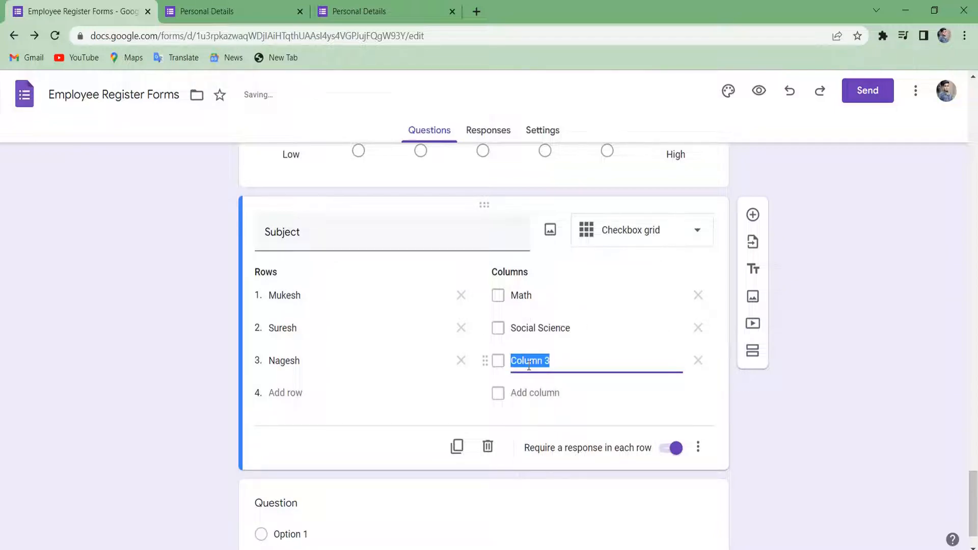
type("Hi")
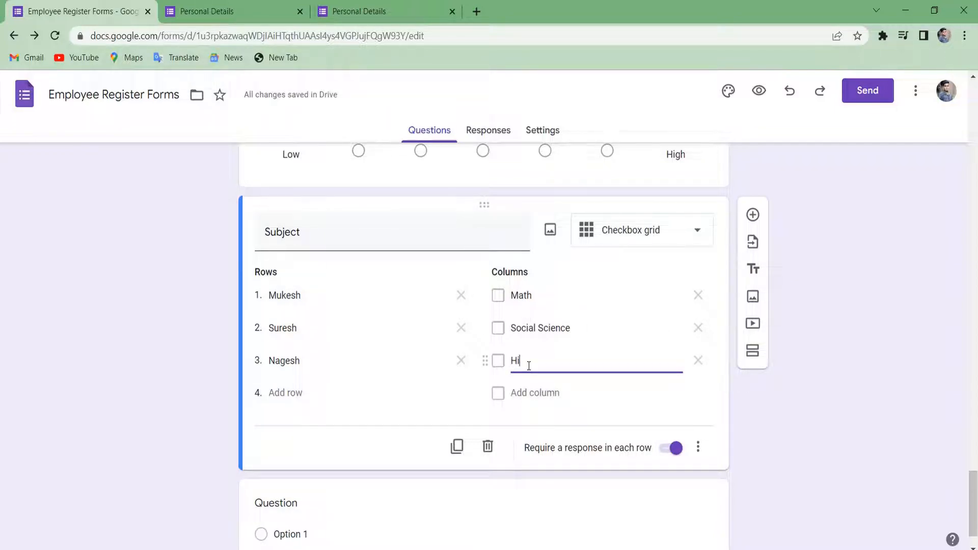
type("ndi")
left_click(825, 543)
scroll(532, 438, "down", 2)
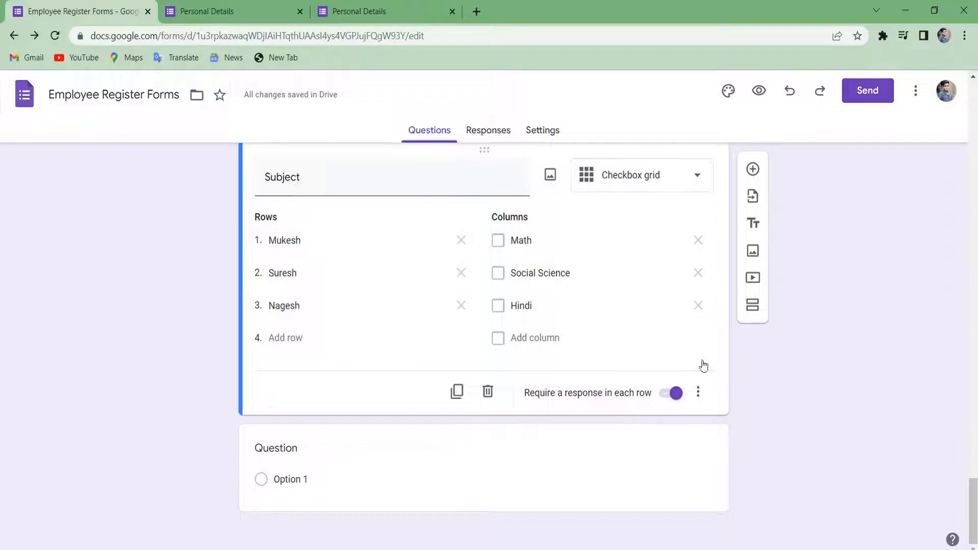
left_click(592, 481)
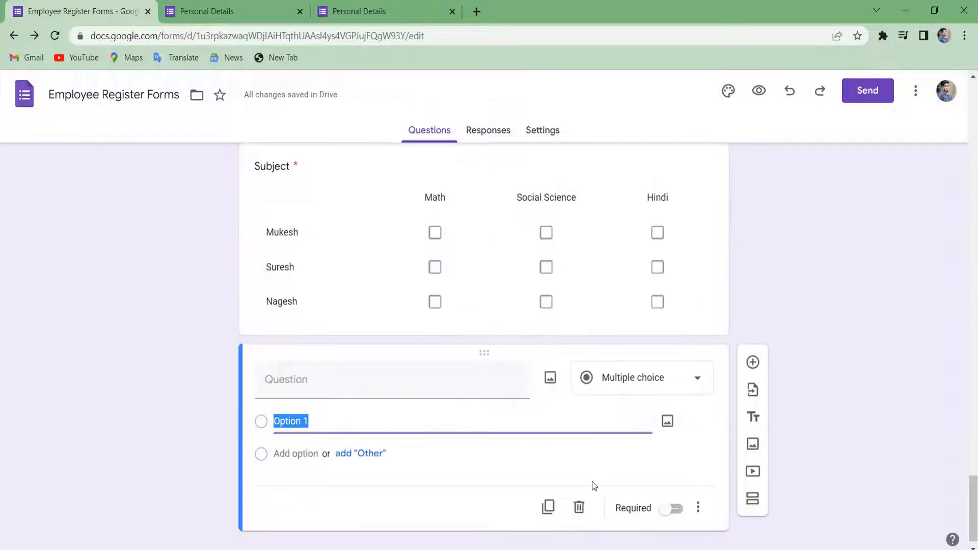
Delete the empty multiple choice question below the Subject grid.
left_click(662, 383)
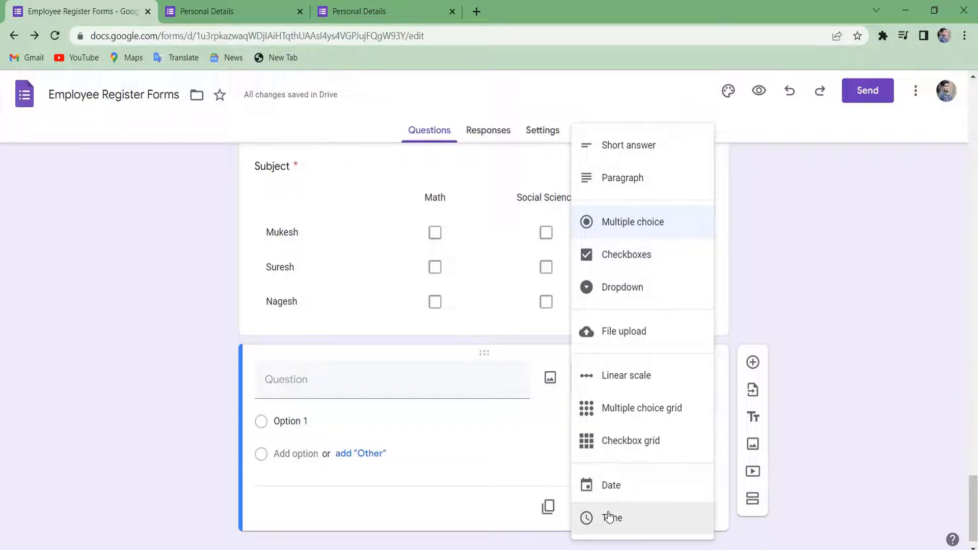
left_click(906, 279)
left_click(668, 421)
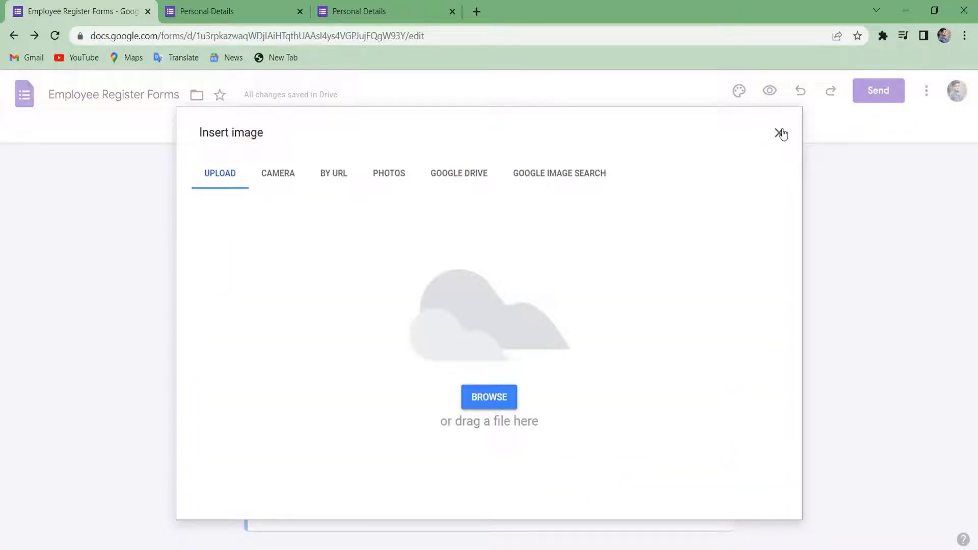
left_click(779, 133)
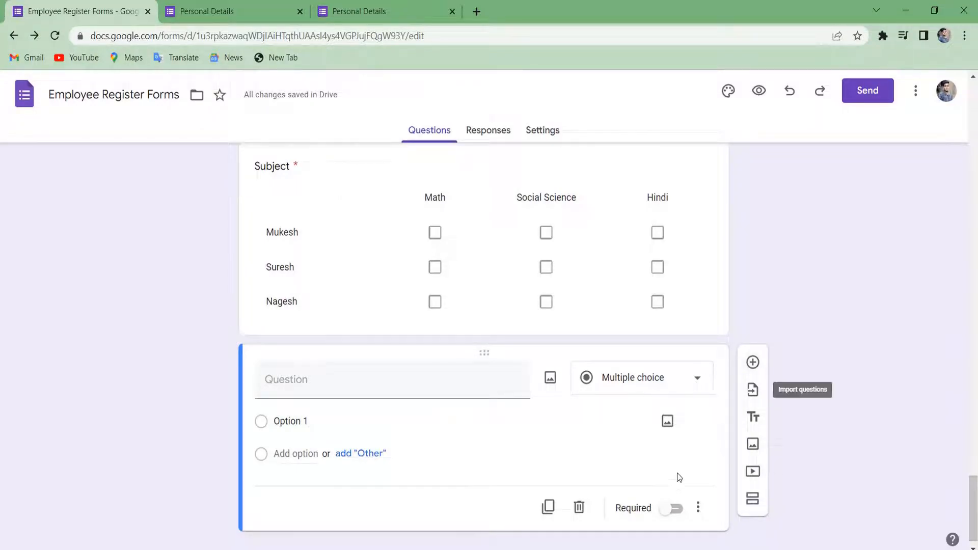
left_click(579, 508)
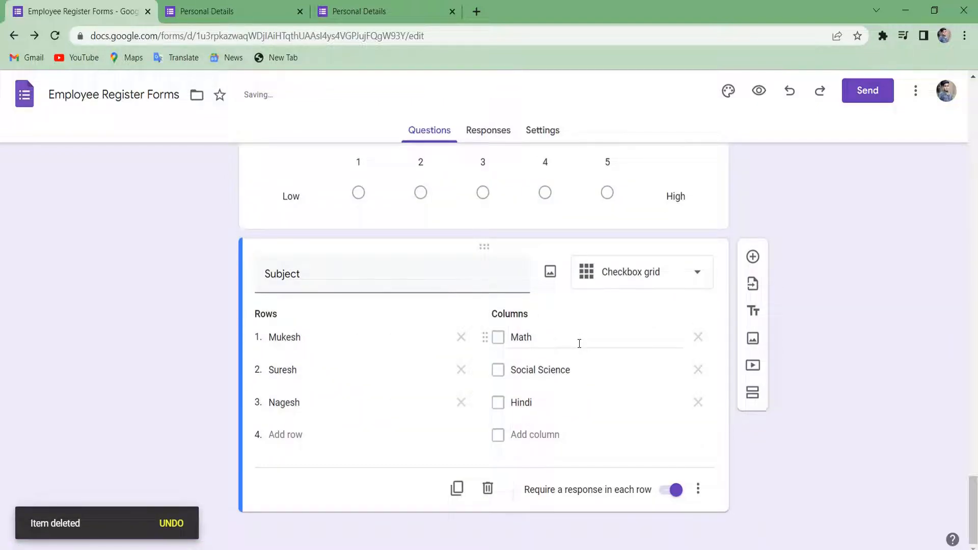
Return to the Name question in Personal Details and show its question-type list.
scroll(579, 450, "up", 20)
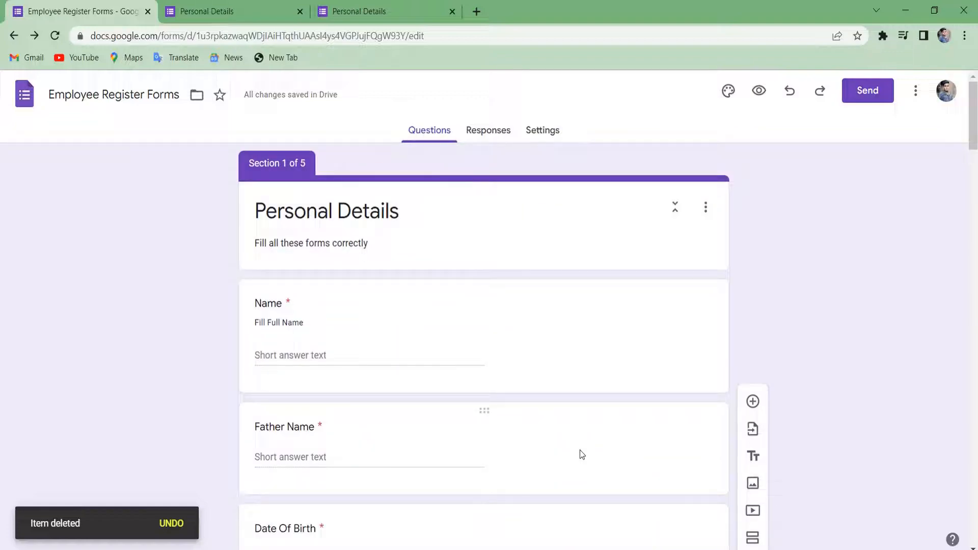
left_click(683, 300)
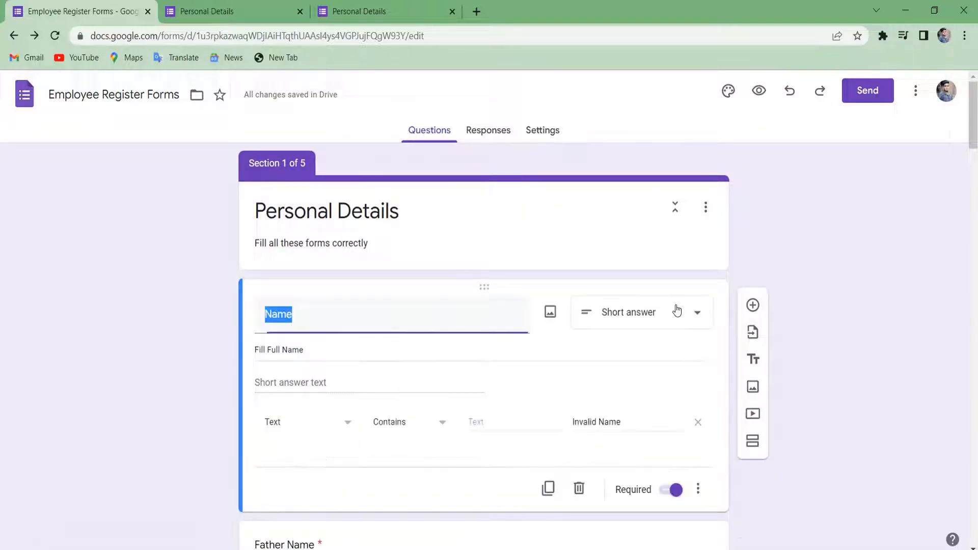
left_click(685, 312)
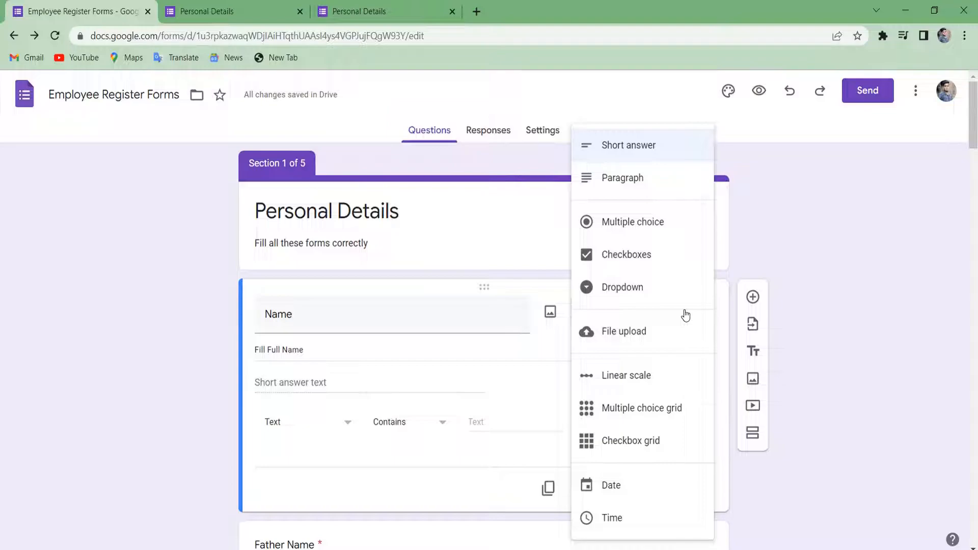
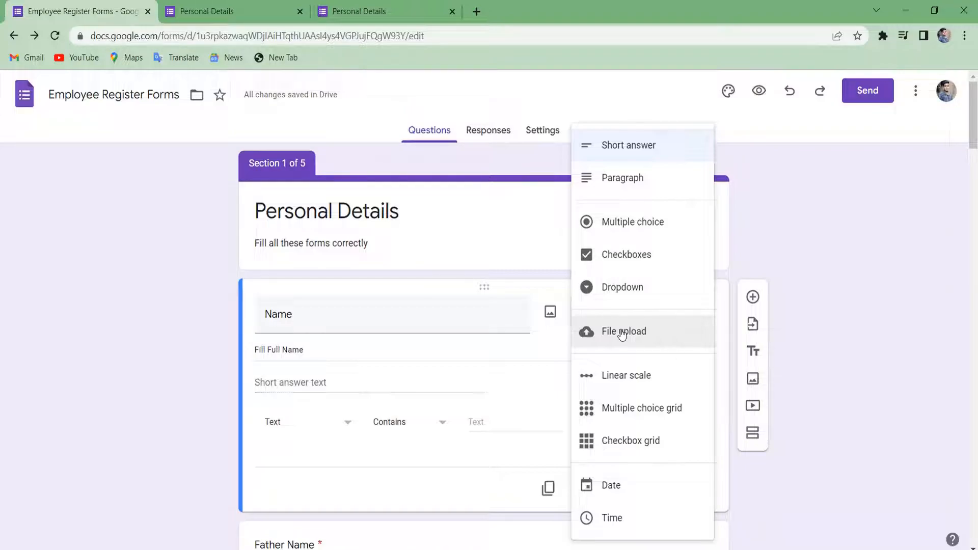
Keep the Name question as Short answer and close it at the Personal Details header.
scroll(622, 334, "down", 2)
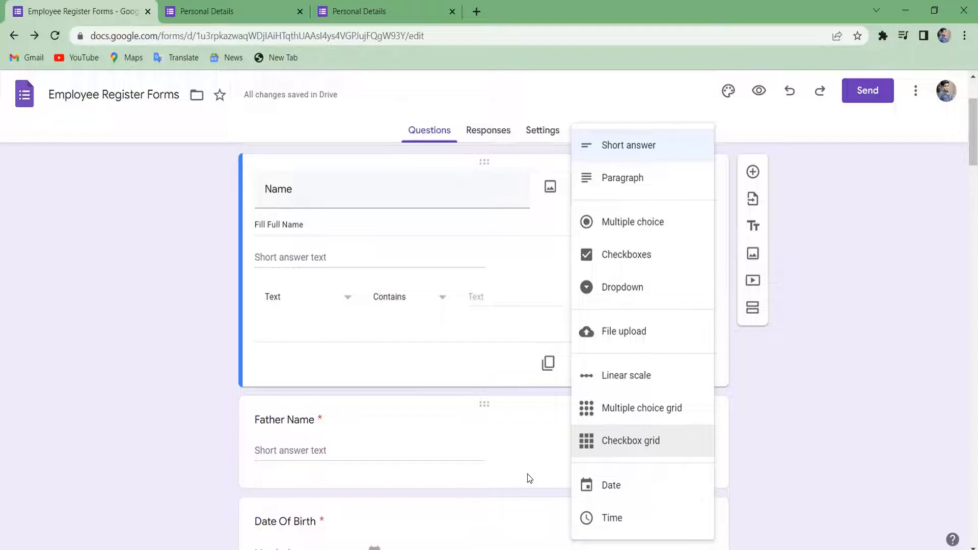
scroll(527, 473, "up", 2)
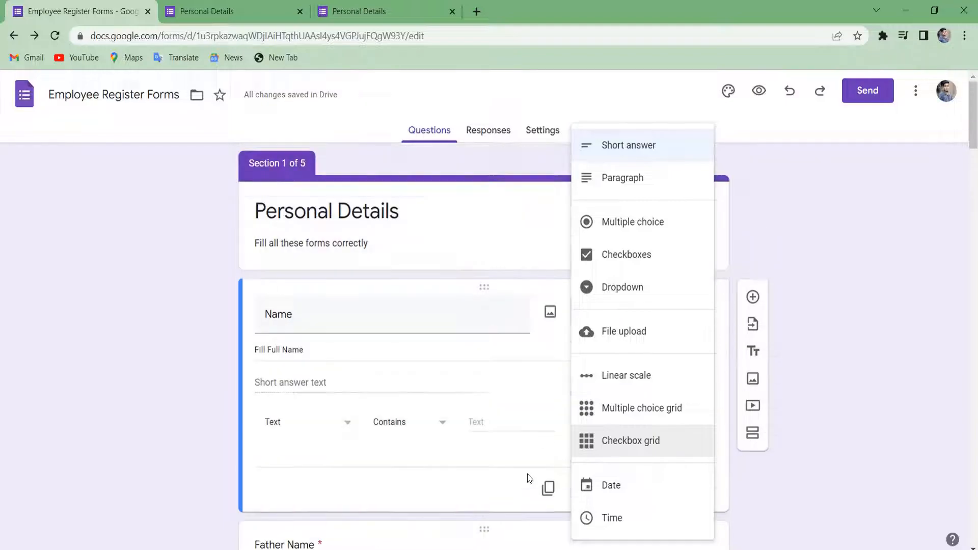
left_click(514, 386)
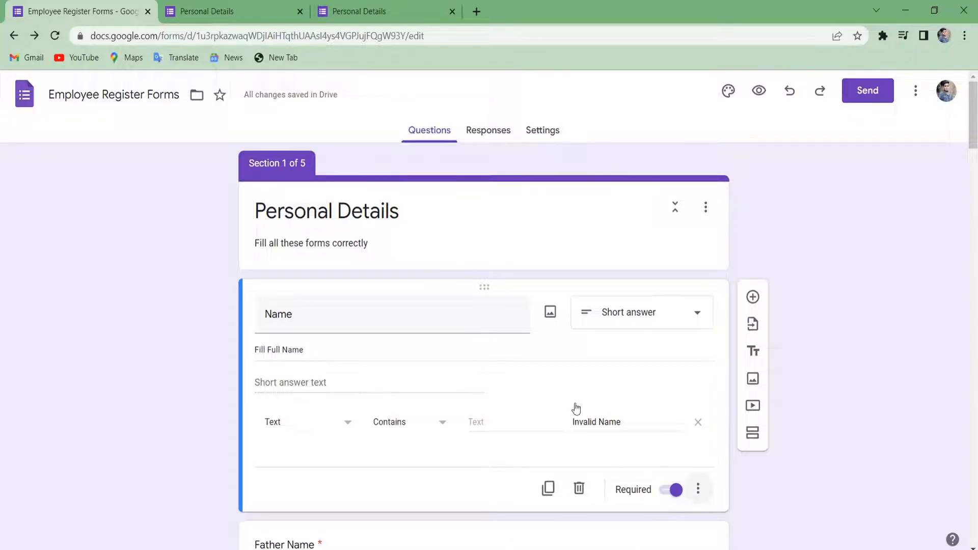
scroll(531, 368, "down", 2)
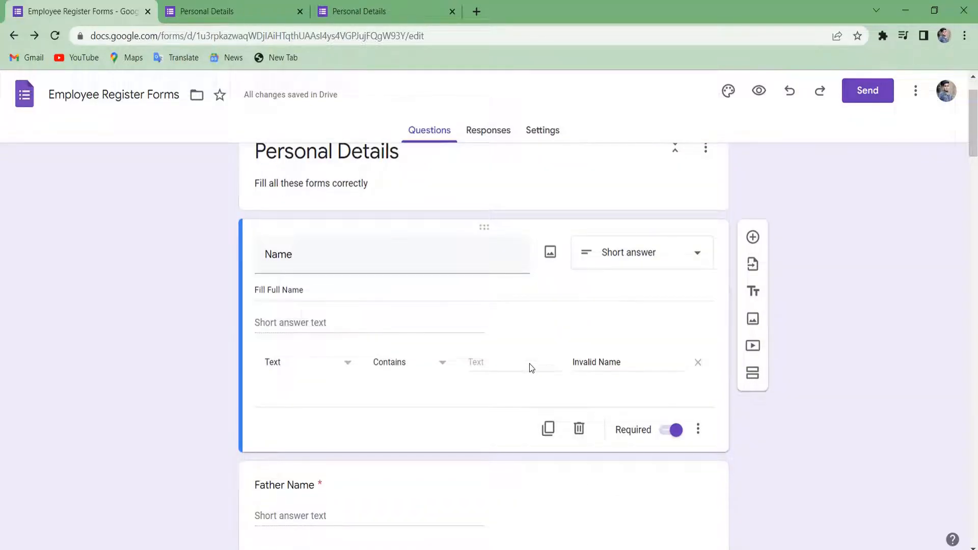
scroll(558, 353, "up", 2)
left_click(548, 230)
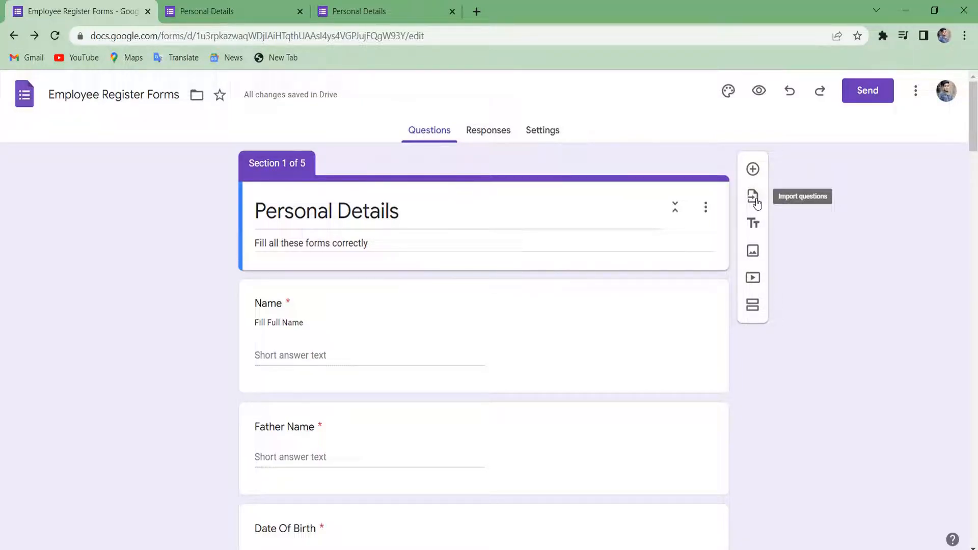
Upload the hands-typing photo from the Desktop as a form image.
left_click(753, 250)
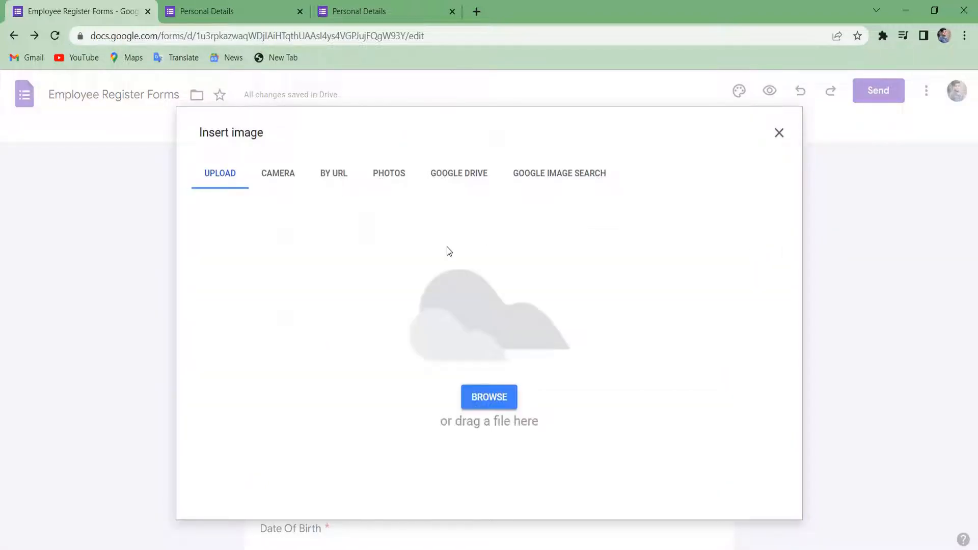
left_click(286, 181)
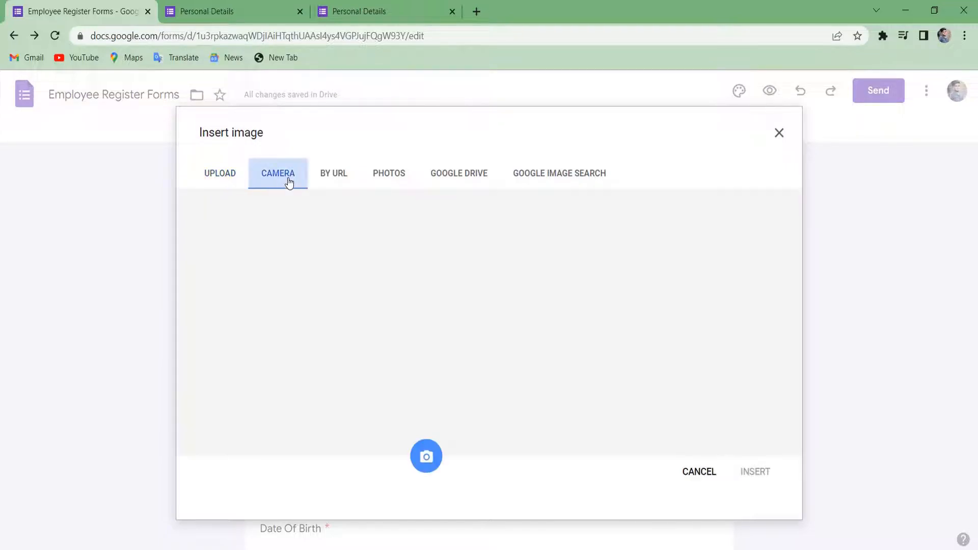
left_click(458, 174)
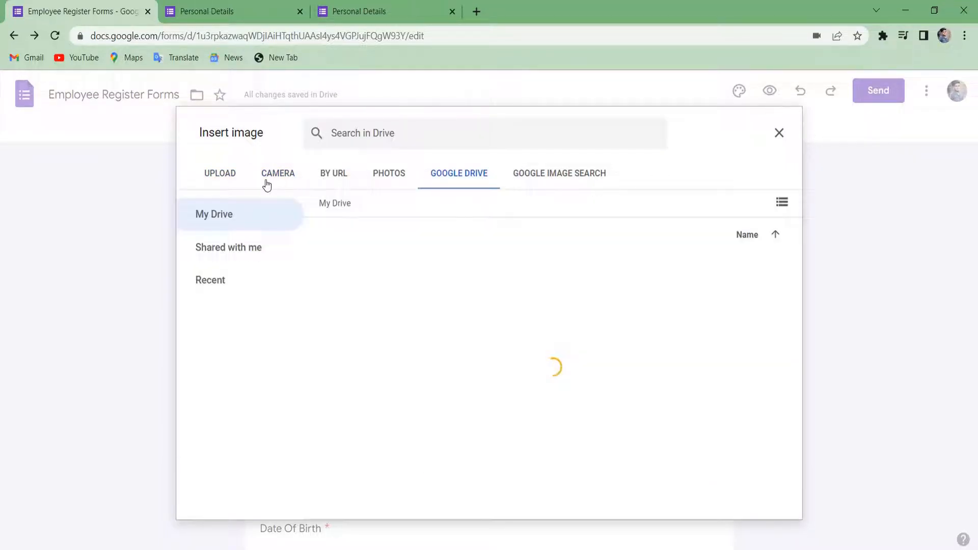
left_click(225, 179)
left_click(489, 396)
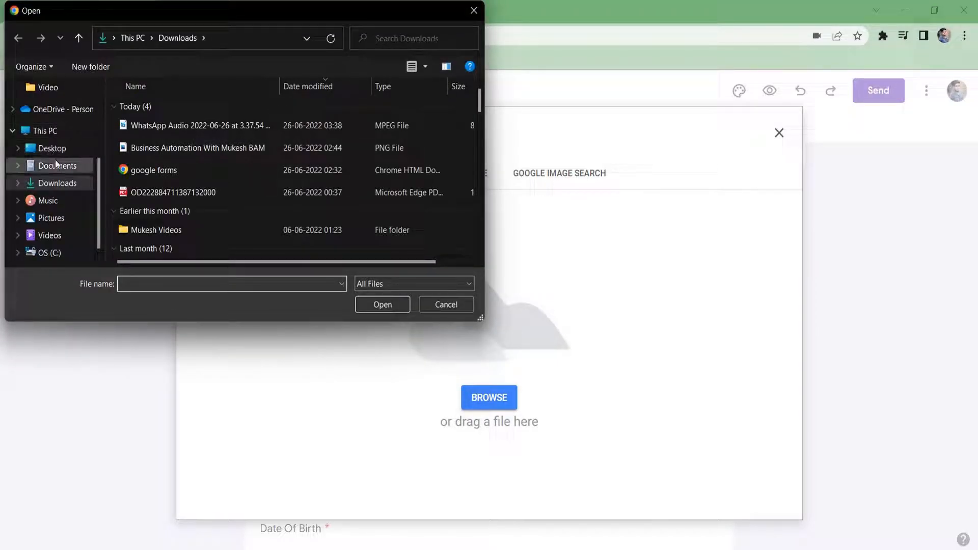
left_click(56, 148)
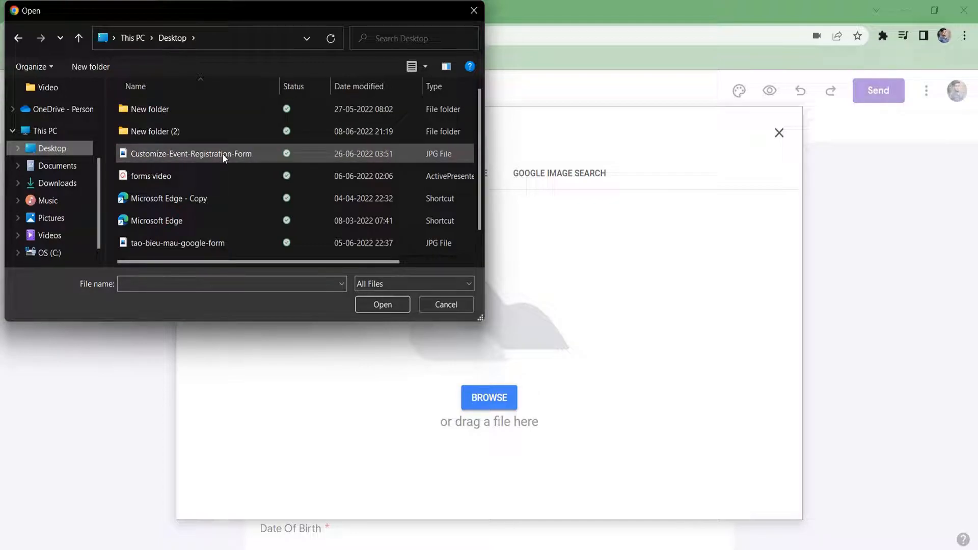
double_click(223, 154)
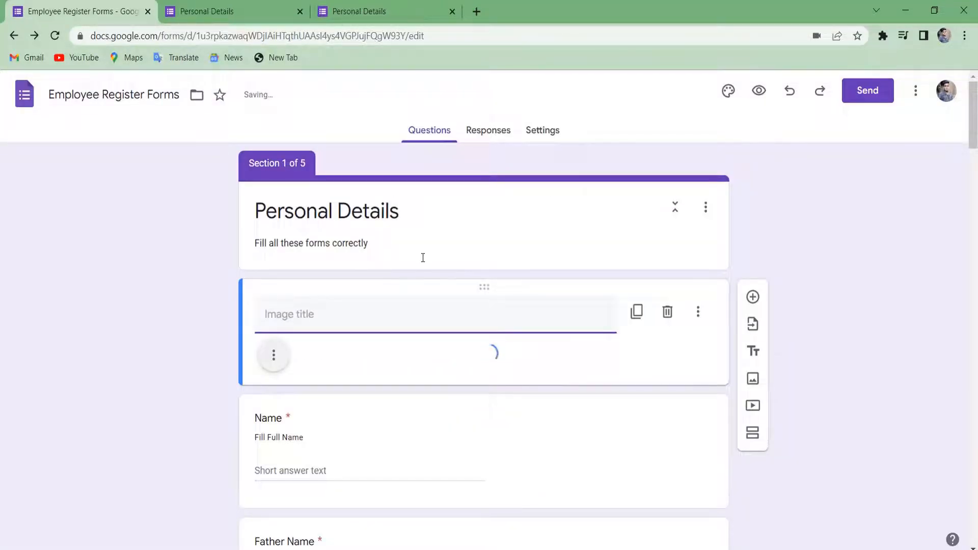
Place the image below the Personal Details header and title it 'Employee Registration'.
scroll(417, 303, "down", 2)
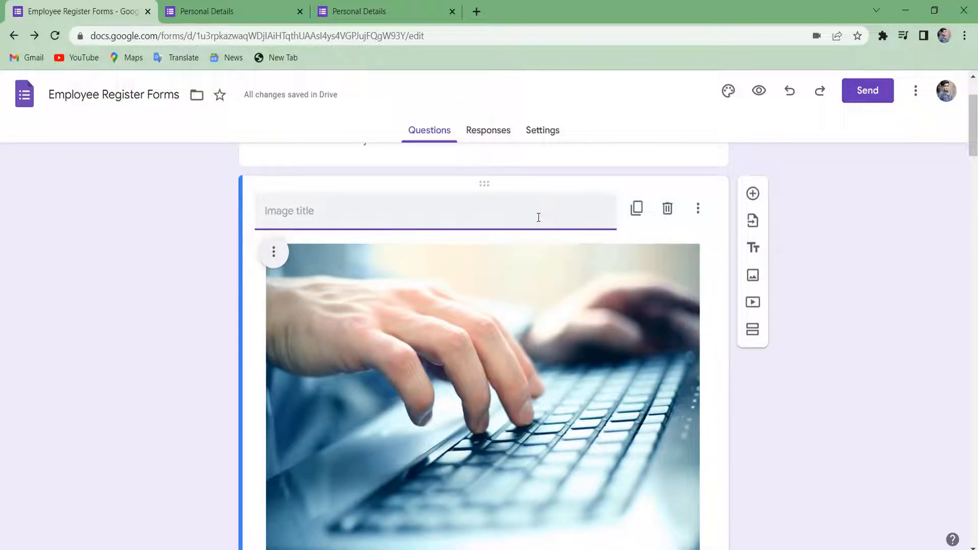
scroll(538, 218, "up", 2)
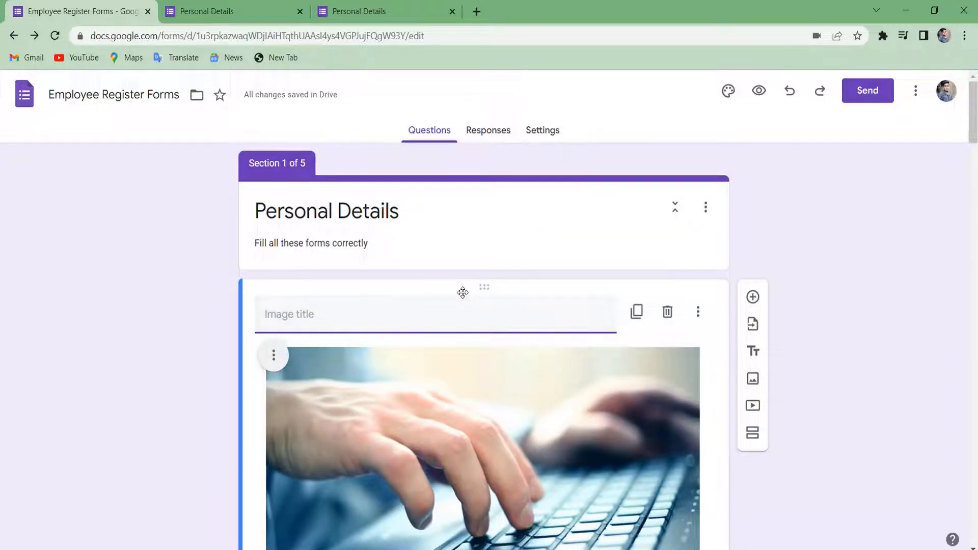
left_click_drag(461, 288, 502, 12)
left_click(346, 326)
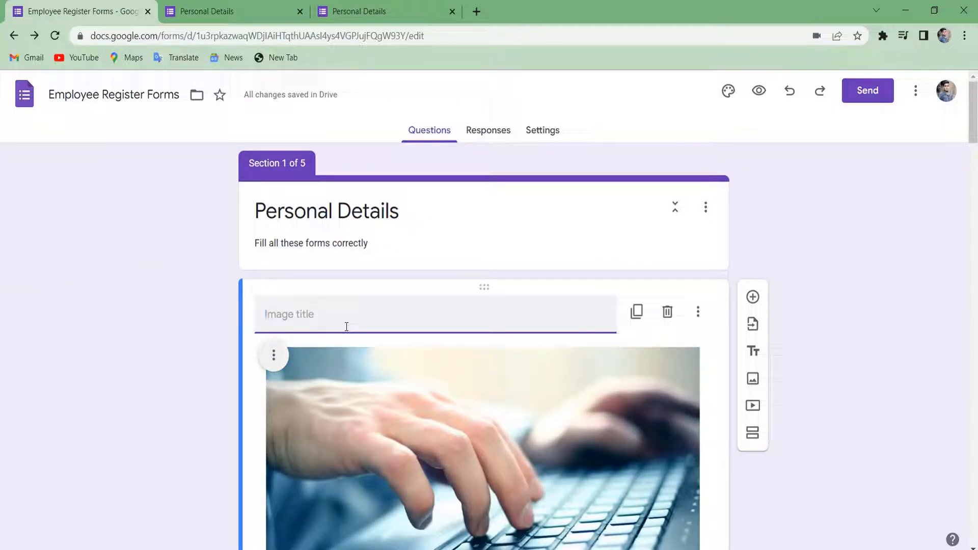
type("Employee Registration")
scroll(421, 324, "down", 5)
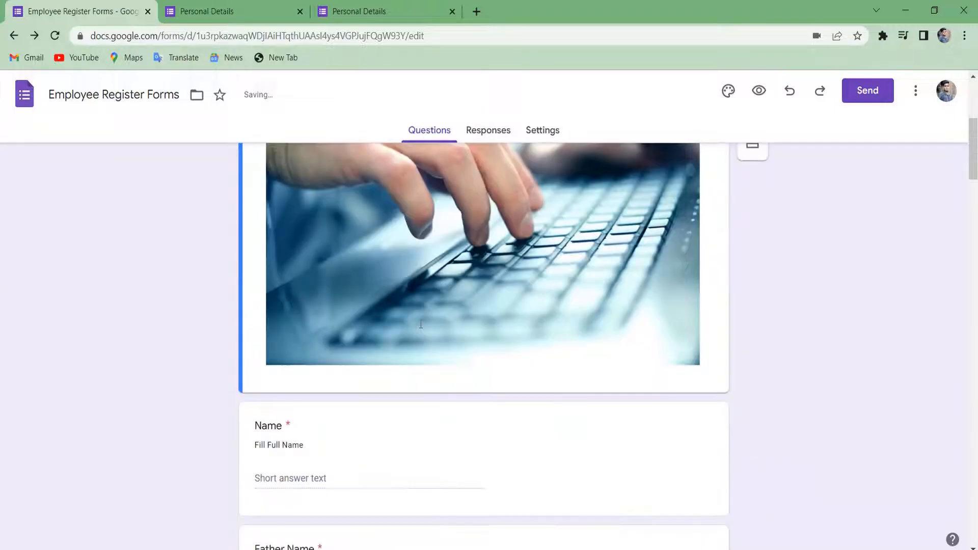
scroll(668, 273, "up", 4)
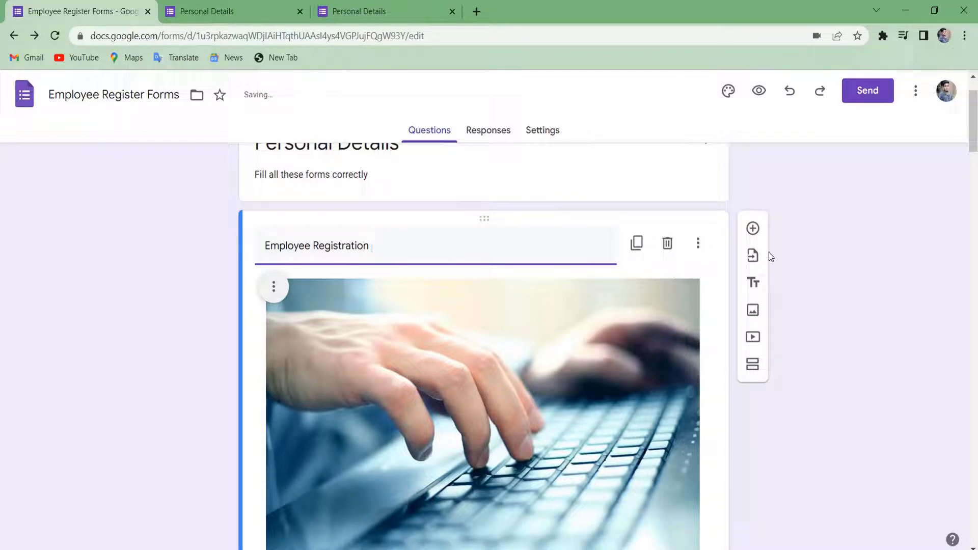
scroll(771, 249, "down", 2)
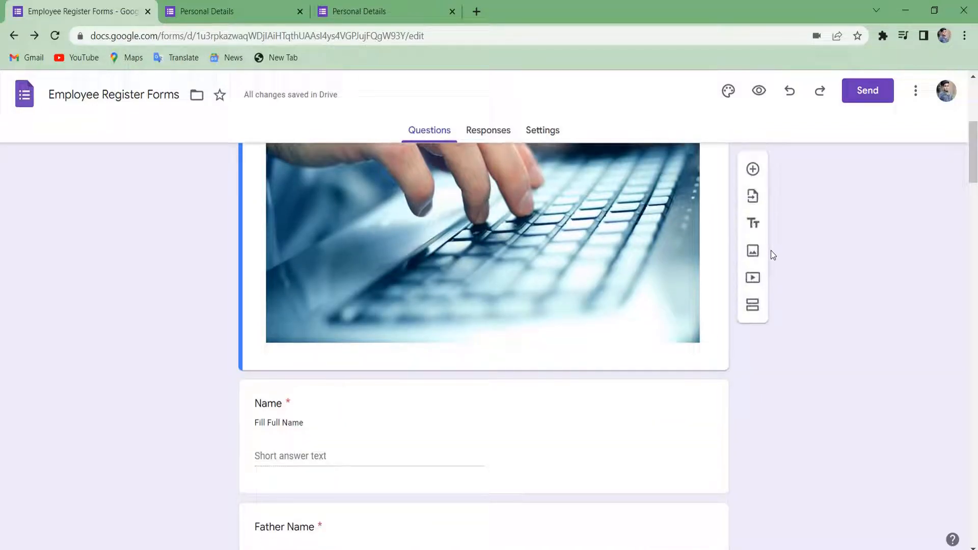
scroll(771, 250, "up", 5)
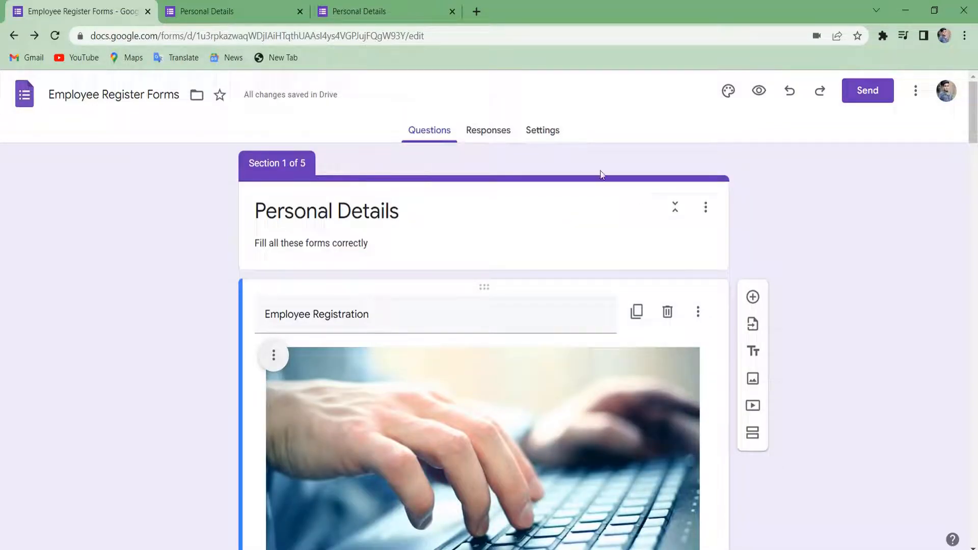
left_click(648, 209)
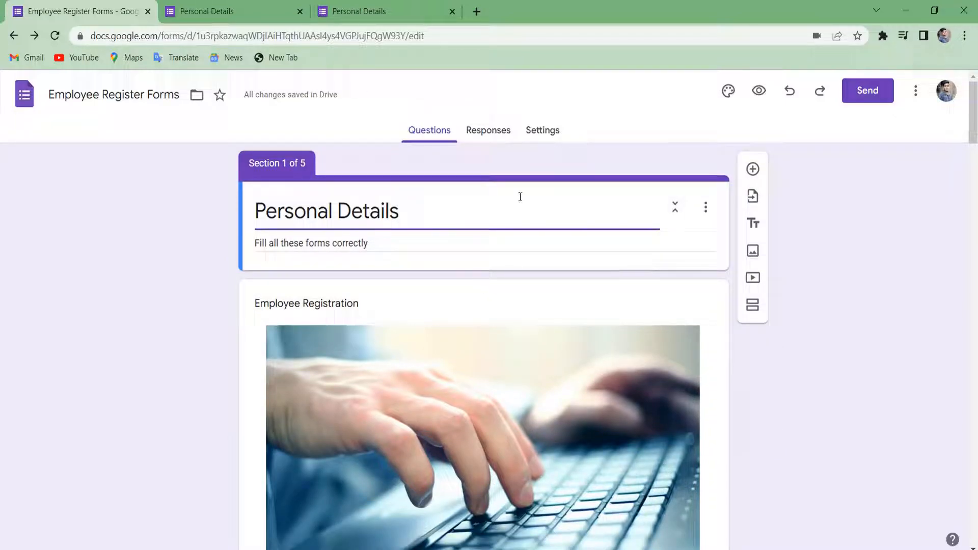
left_click_drag(493, 174, 547, 464)
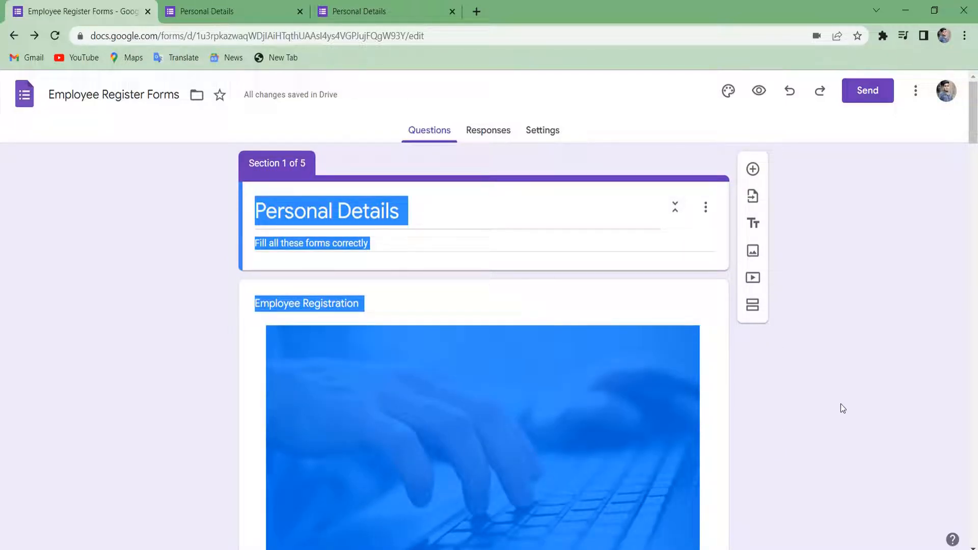
left_click(840, 405)
scroll(736, 417, "down", 10)
scroll(738, 418, "down", 1)
scroll(738, 417, "up", 3)
scroll(738, 417, "down", 10)
scroll(738, 418, "up", 3)
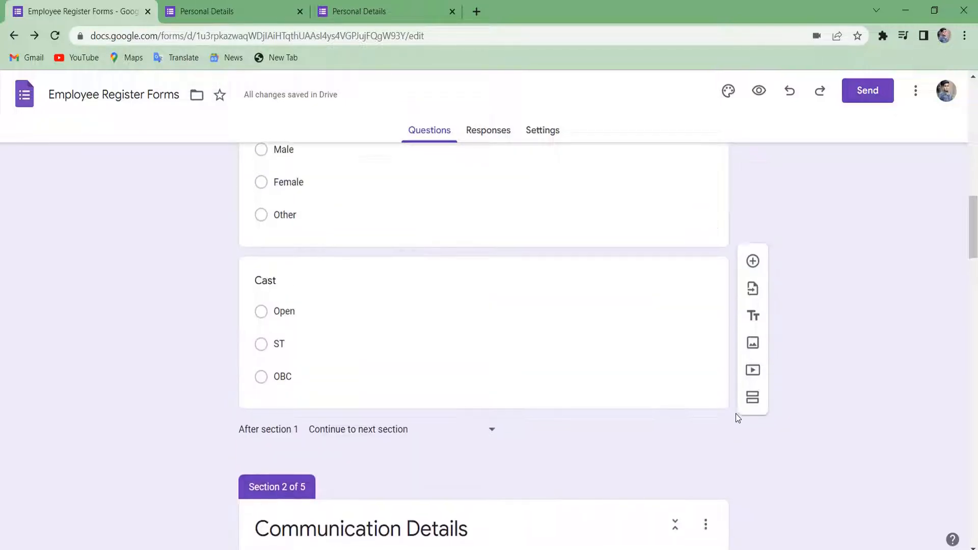
left_click(554, 267)
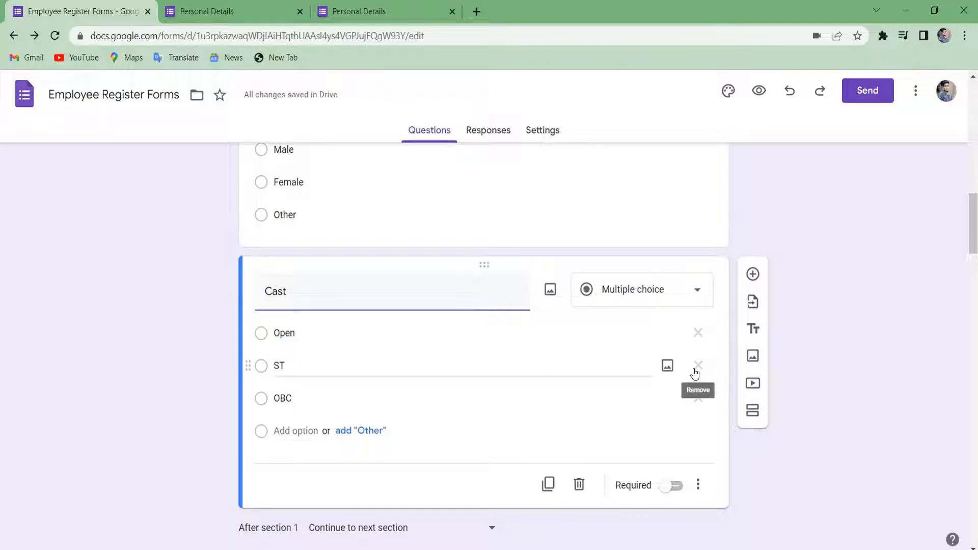
left_click(697, 485)
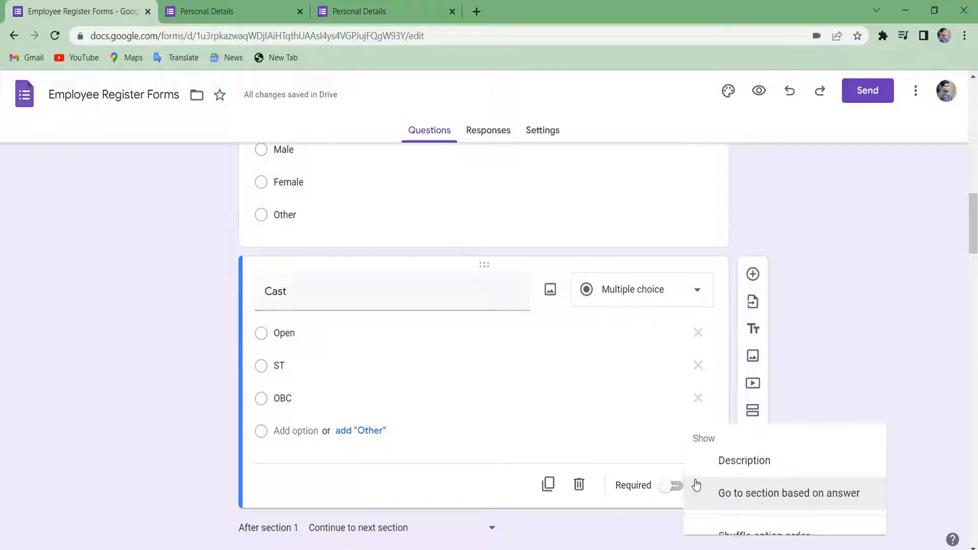
left_click(742, 496)
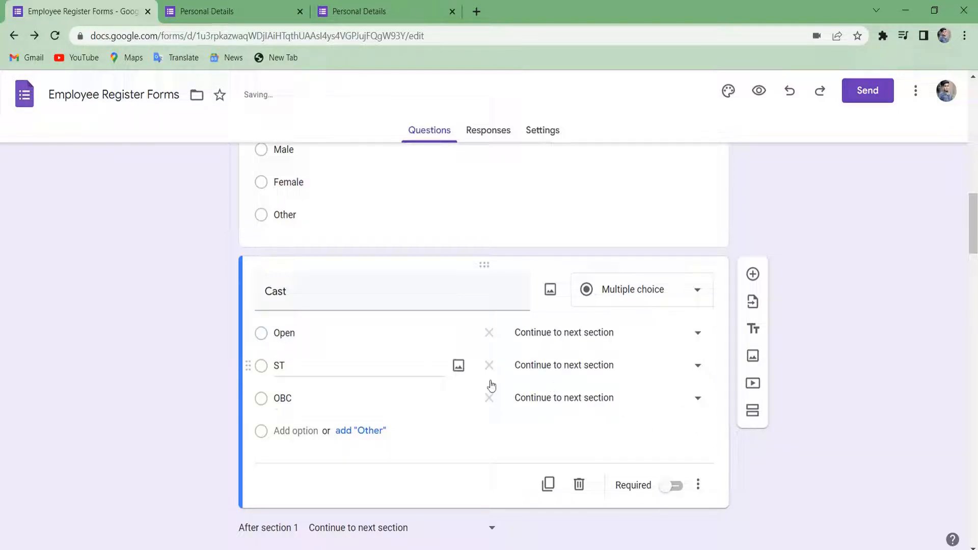
left_click(696, 487)
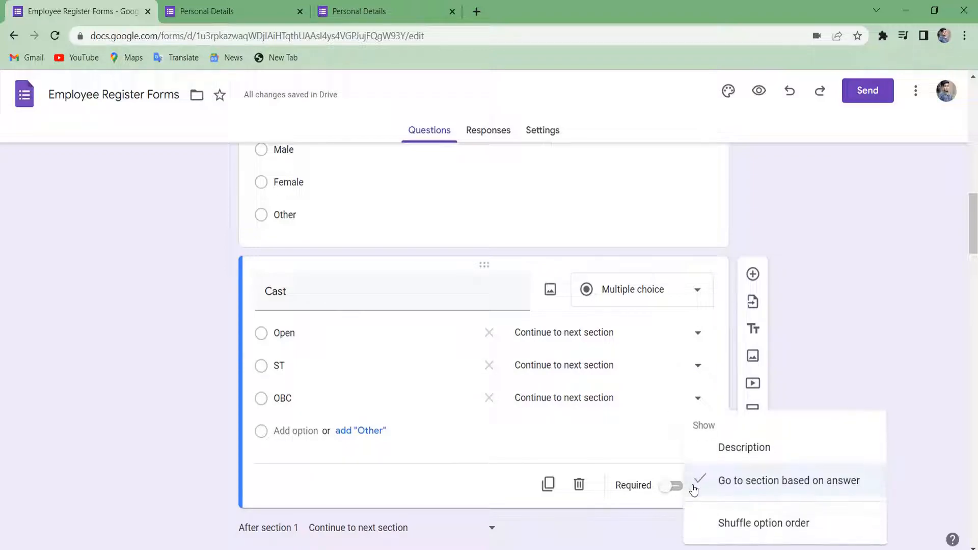
left_click(688, 346)
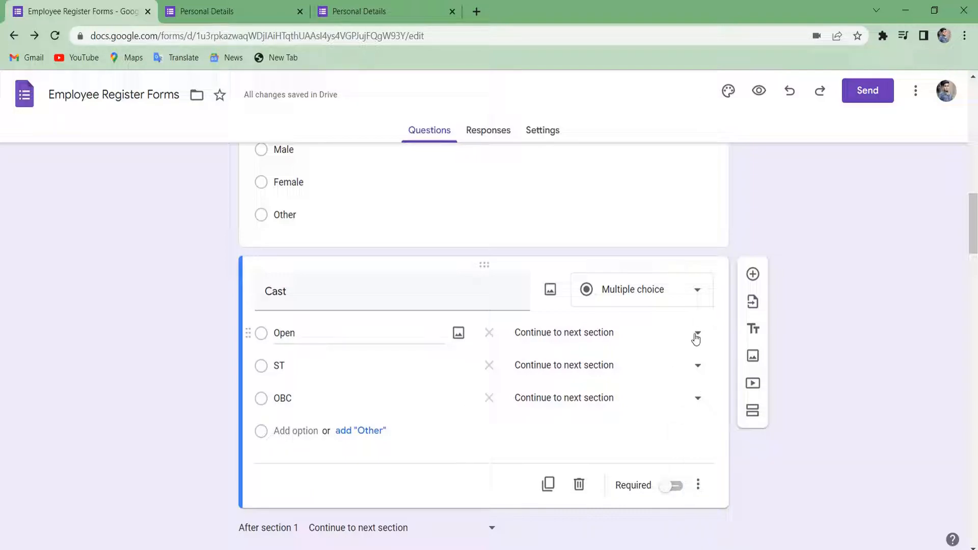
left_click(695, 335)
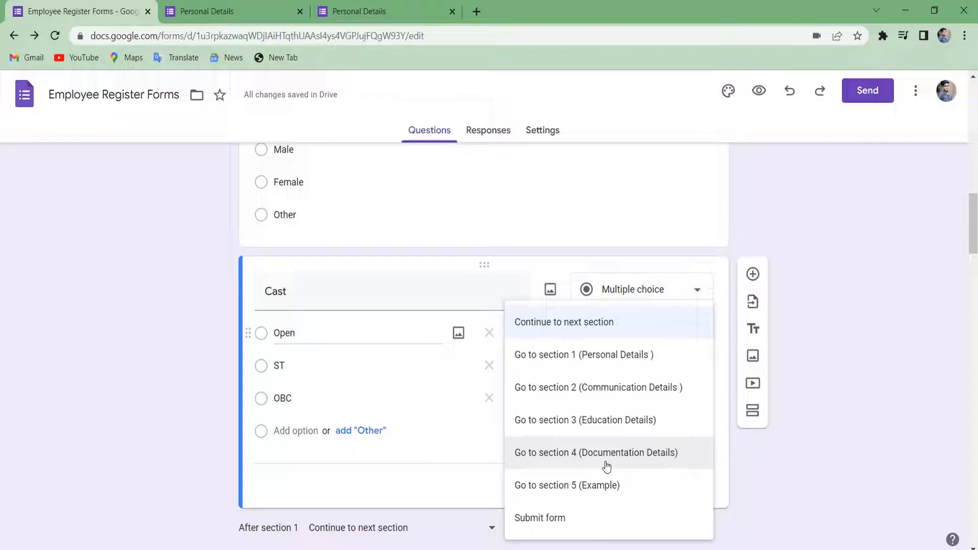
left_click(848, 432)
scroll(533, 433, "down", 2)
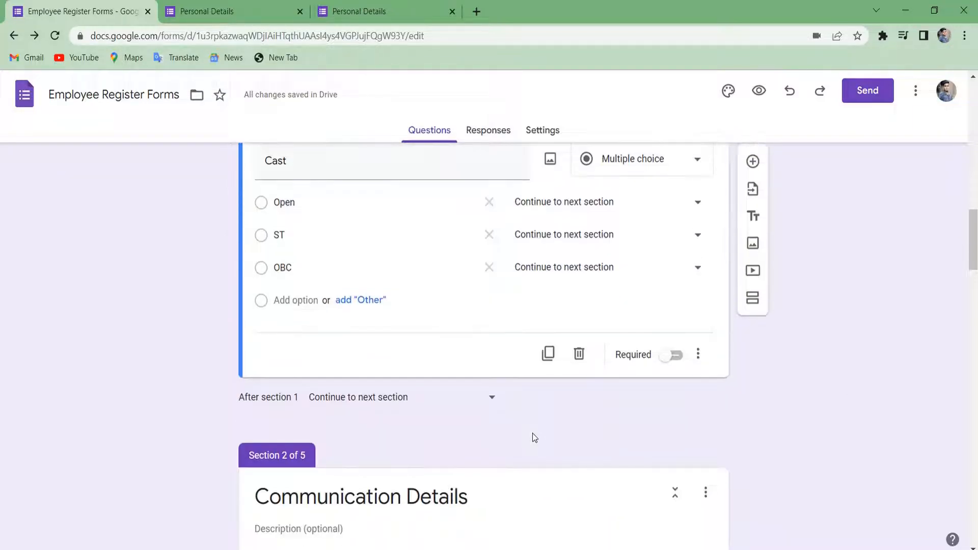
scroll(533, 433, "down", 20)
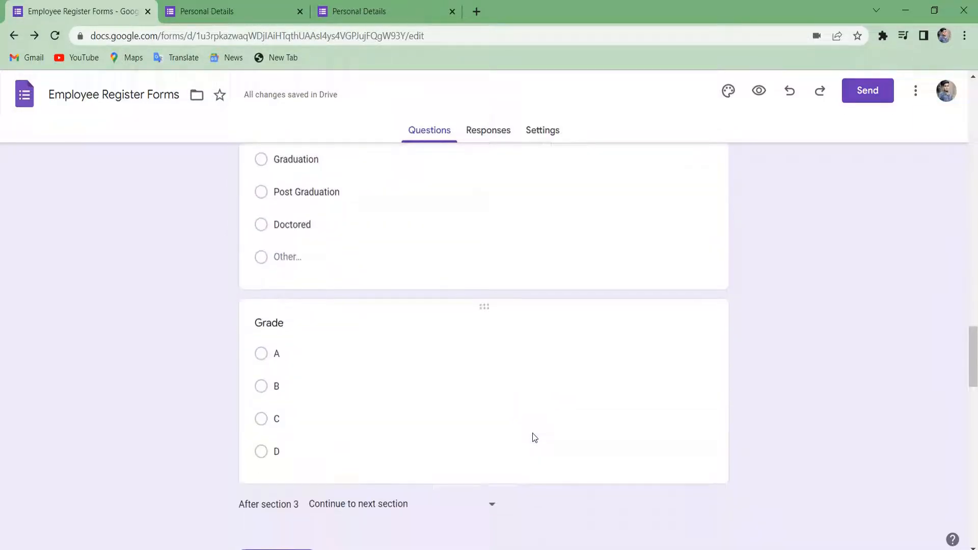
scroll(532, 432, "down", 4)
scroll(533, 432, "up", 5)
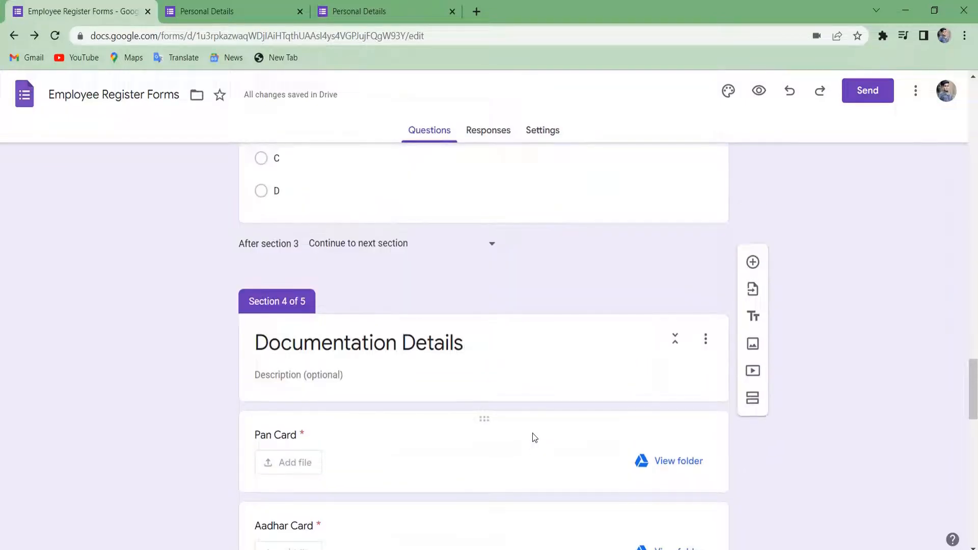
scroll(532, 434, "down", 13)
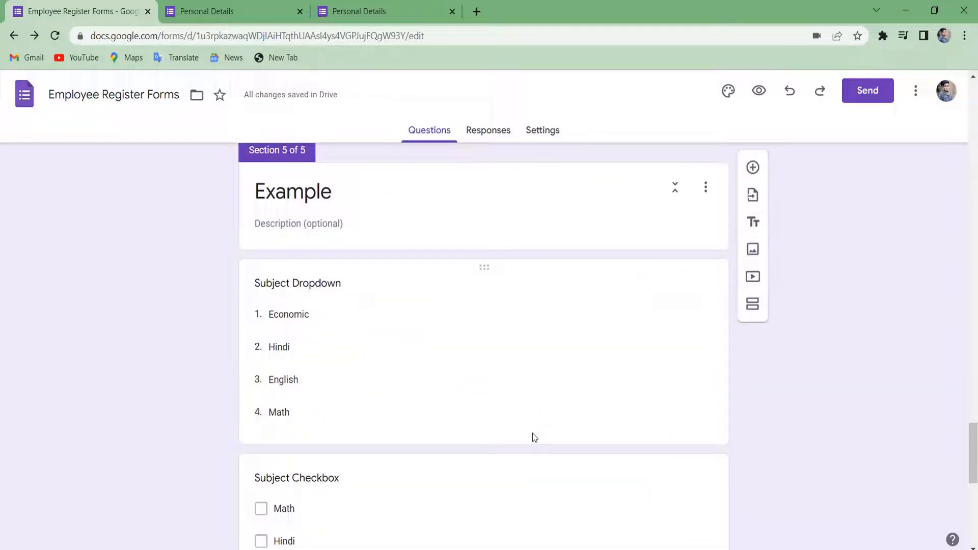
scroll(533, 437, "down", 6)
scroll(533, 437, "up", 20)
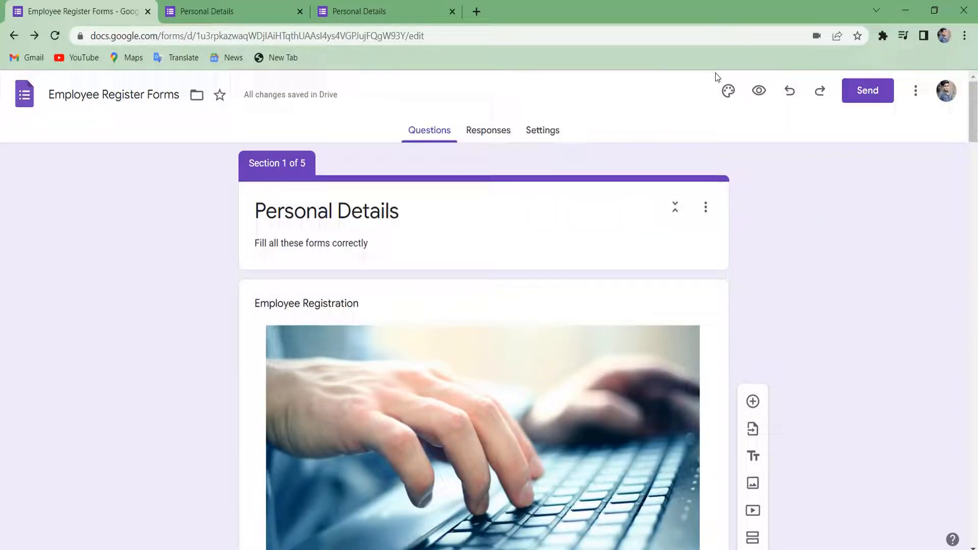
Try several theme colours — orange, deep orange, green, blue-grey, grey.
left_click(732, 96)
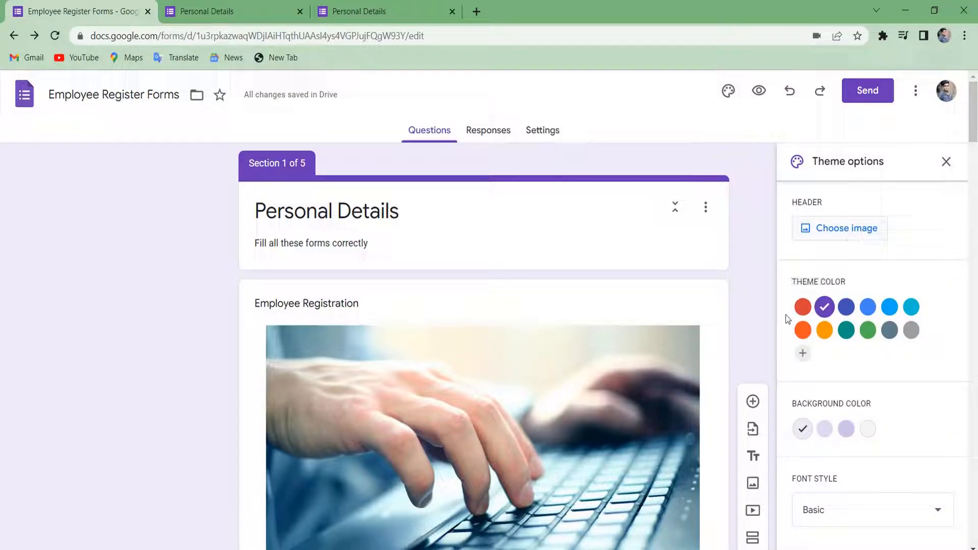
left_click(823, 331)
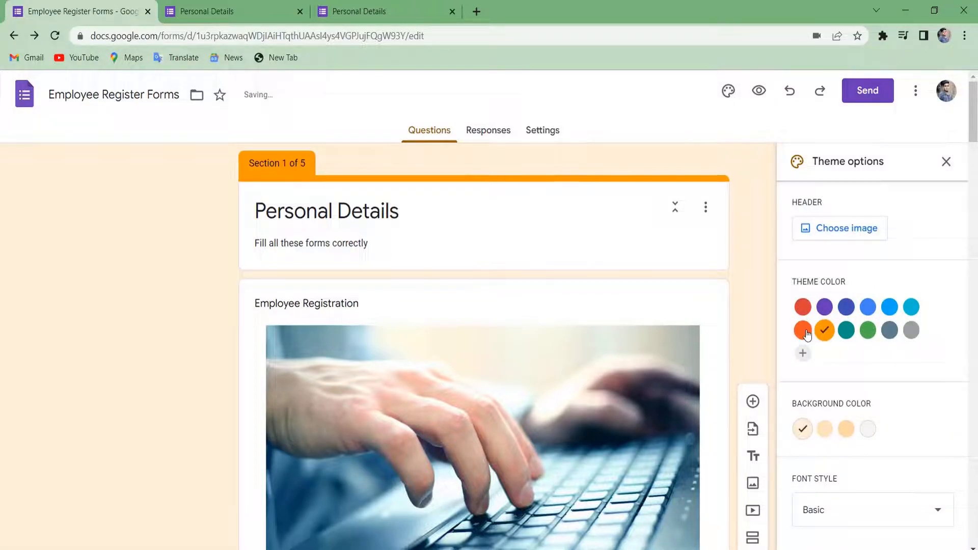
left_click(802, 330)
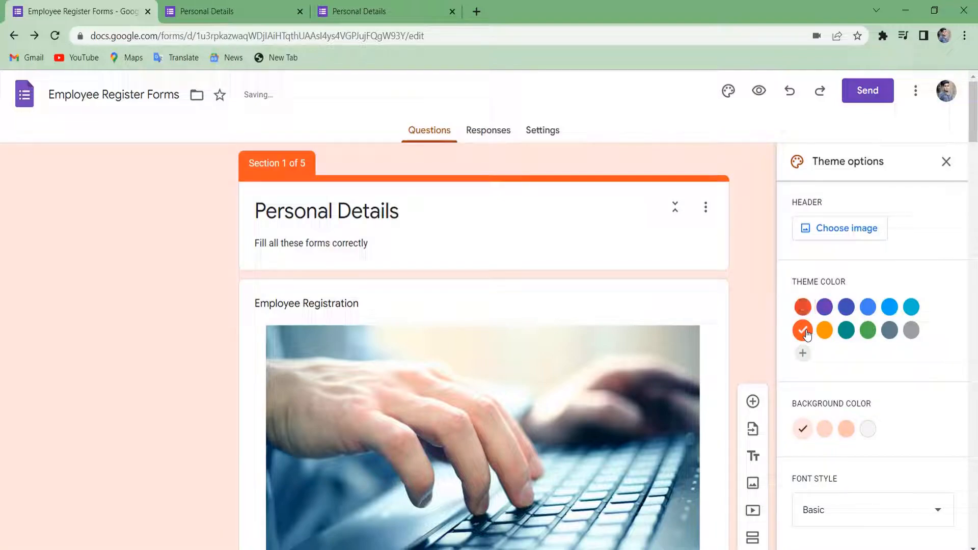
left_click(866, 332)
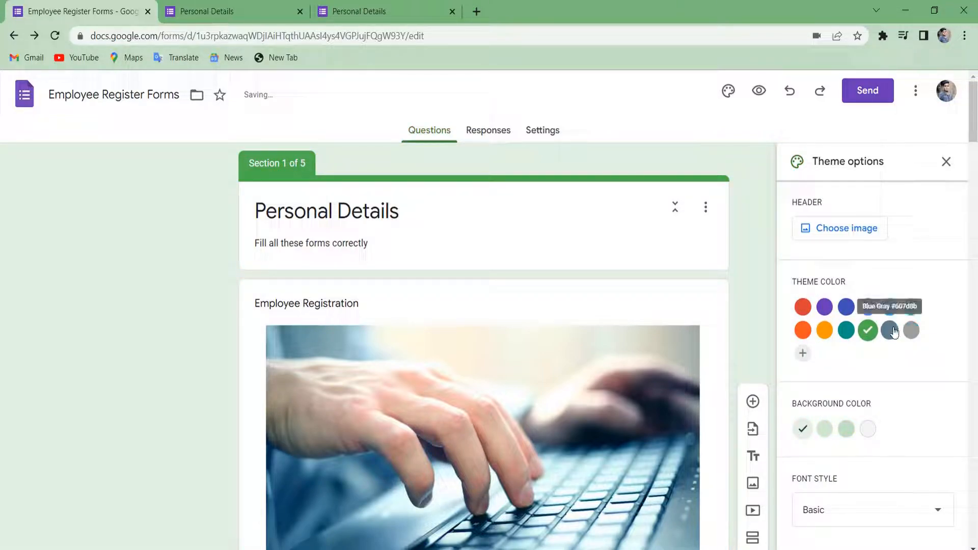
left_click(890, 331)
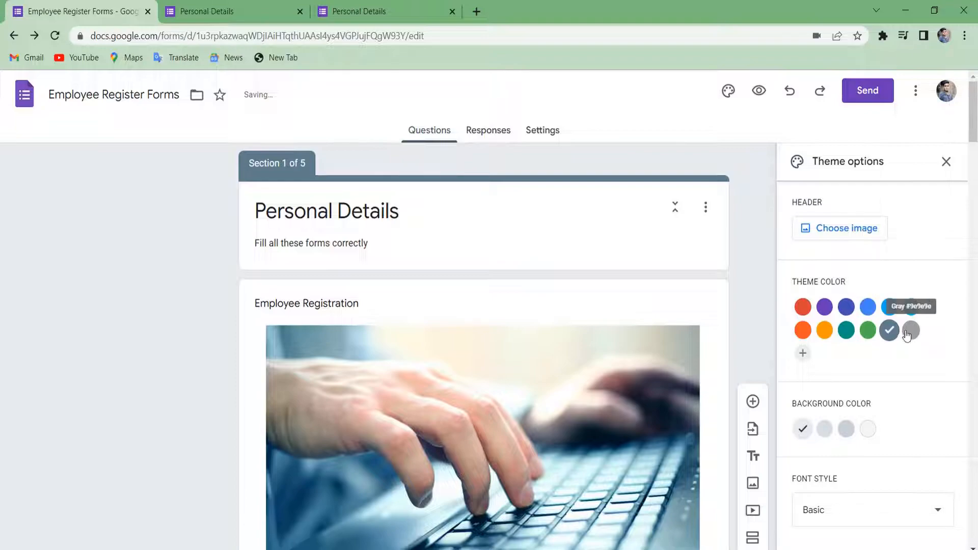
left_click(909, 331)
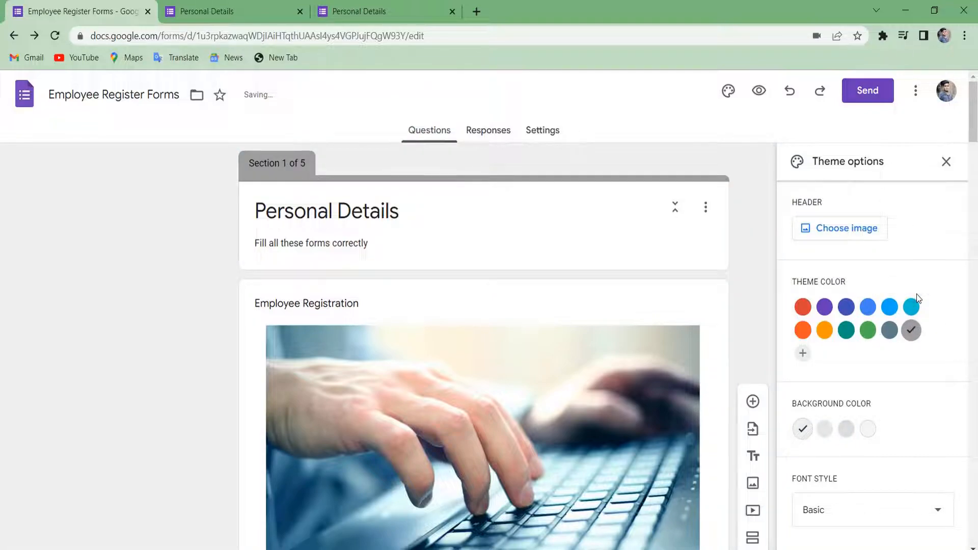
Set the open-book picture from Themes as the form header image.
left_click(845, 239)
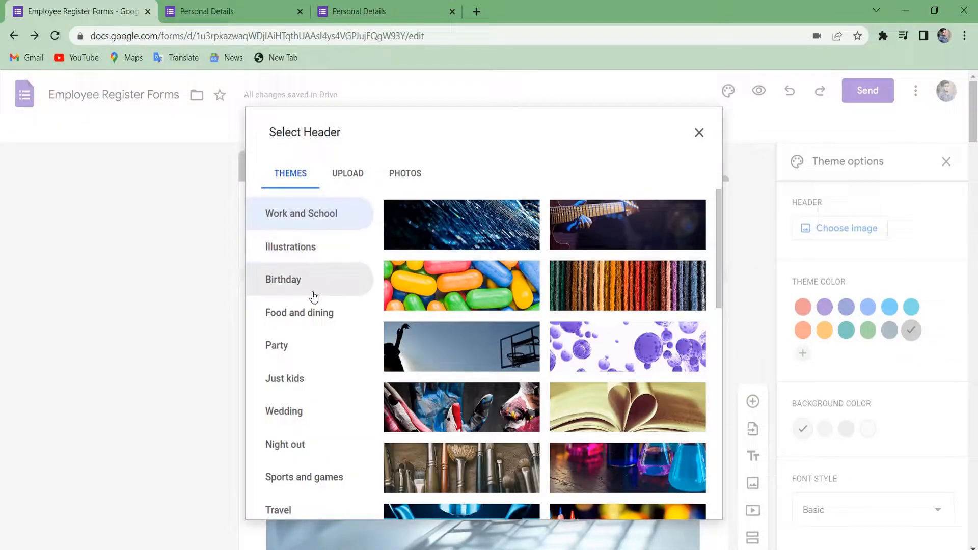
scroll(412, 319, "down", 1)
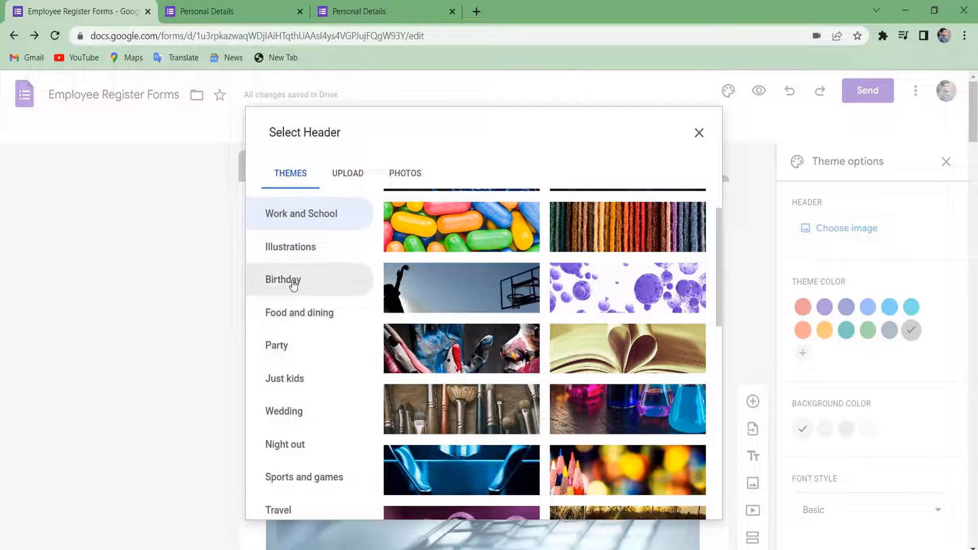
scroll(560, 286, "down", 3)
scroll(627, 326, "up", 1)
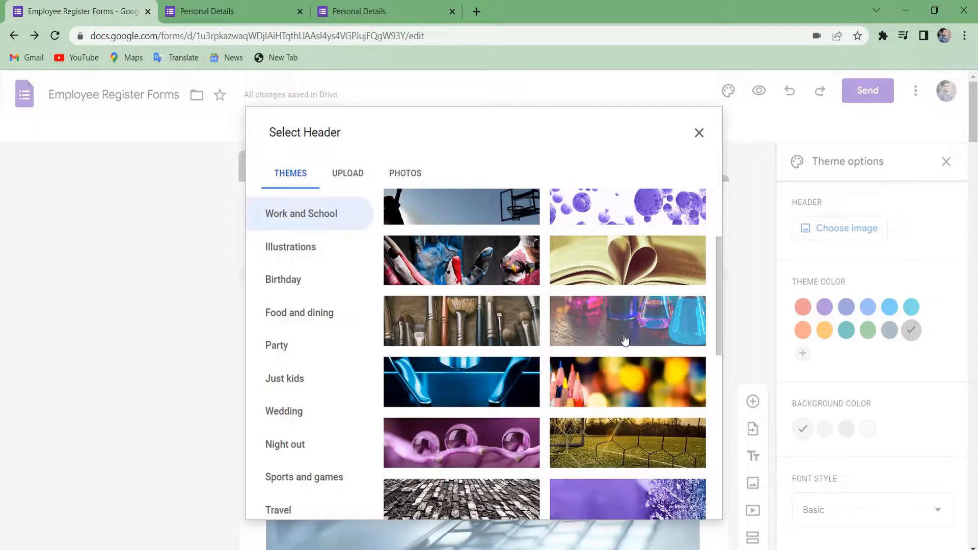
left_click(624, 264)
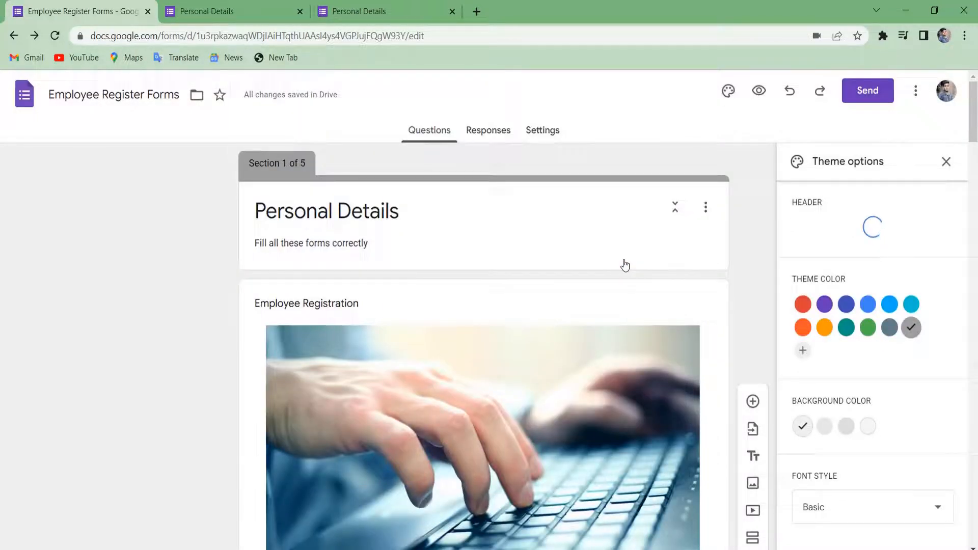
Make the page background light grey.
scroll(718, 286, "down", 10)
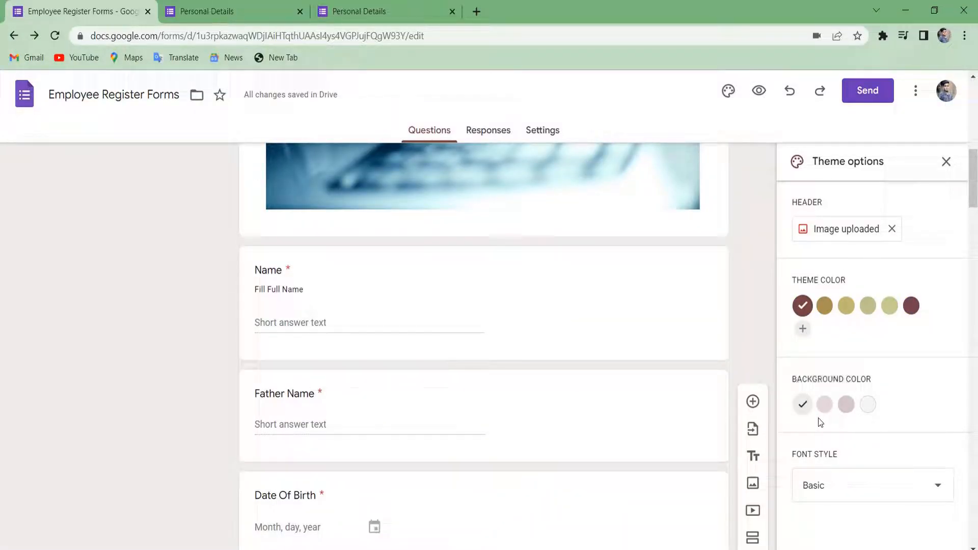
left_click(831, 406)
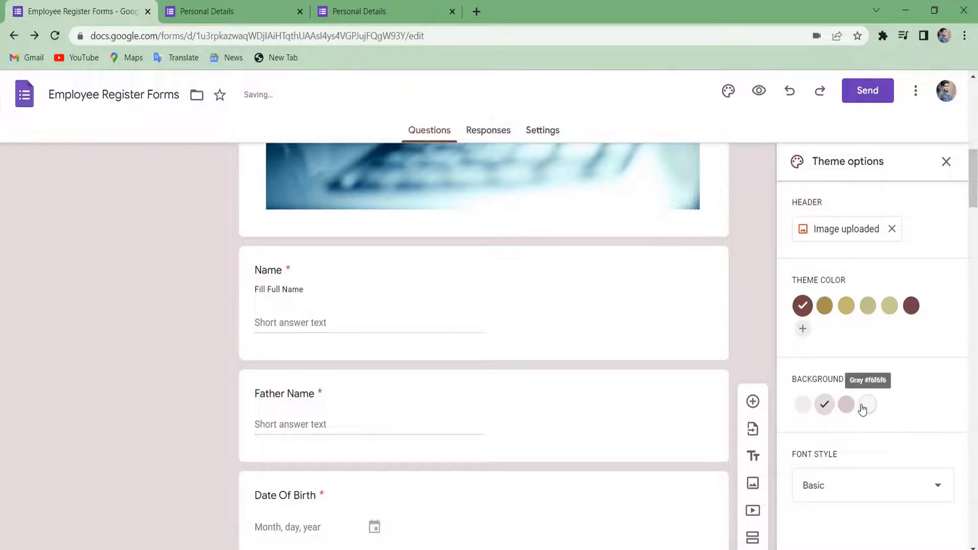
left_click(866, 406)
scroll(864, 412, "down", 2)
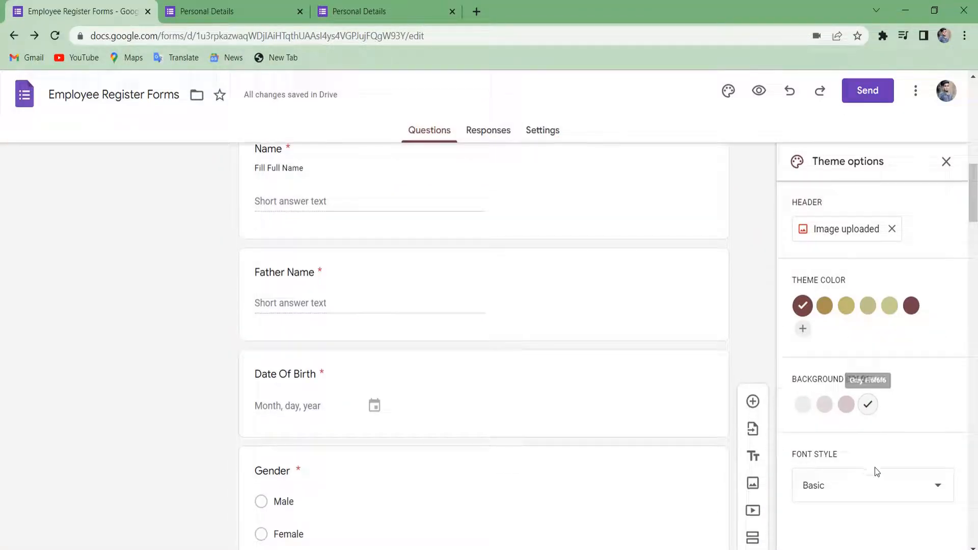
Set the form font style to Basic after trying Playful.
left_click(894, 486)
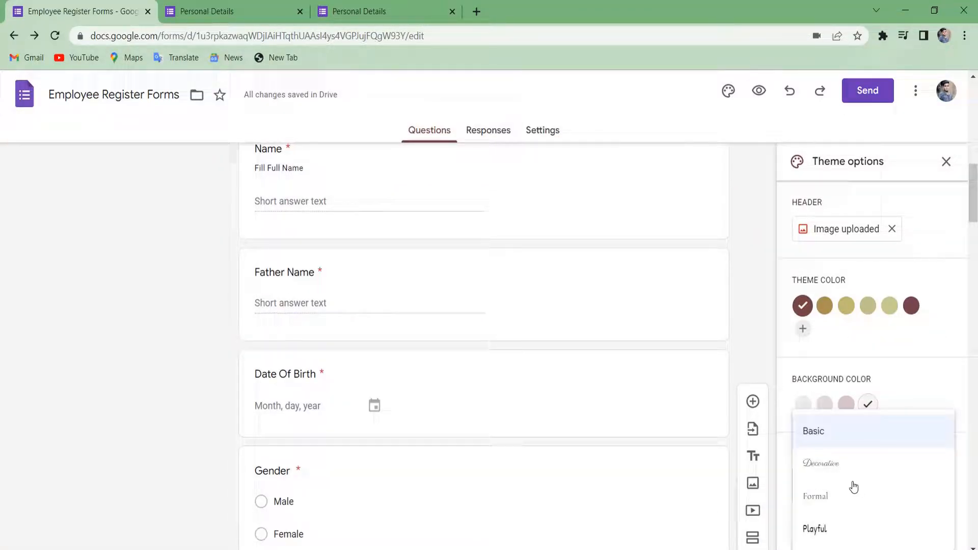
scroll(847, 498, "down", 2)
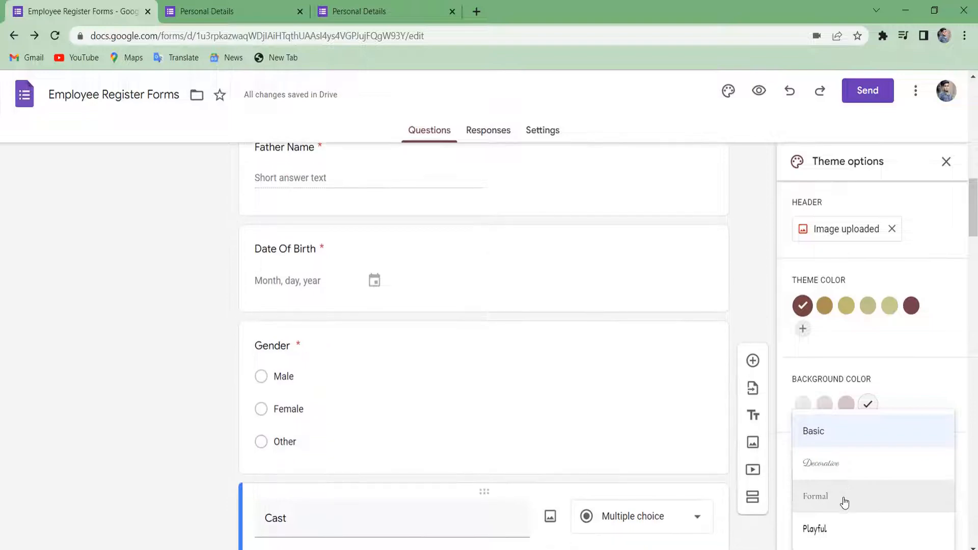
left_click(910, 390)
left_click(889, 487)
left_click(830, 526)
left_click(864, 490)
scroll(865, 490, "down", 2)
scroll(864, 411, "down", 2)
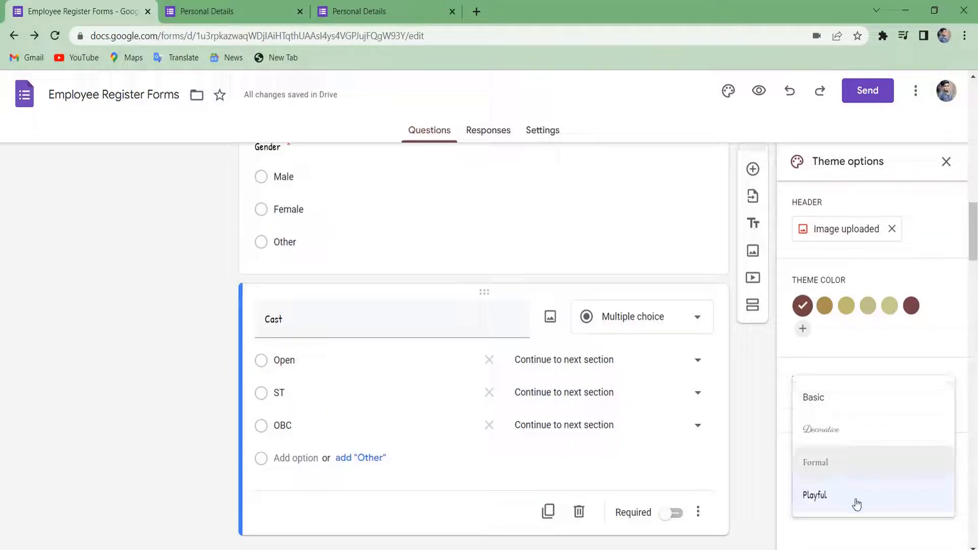
left_click(830, 402)
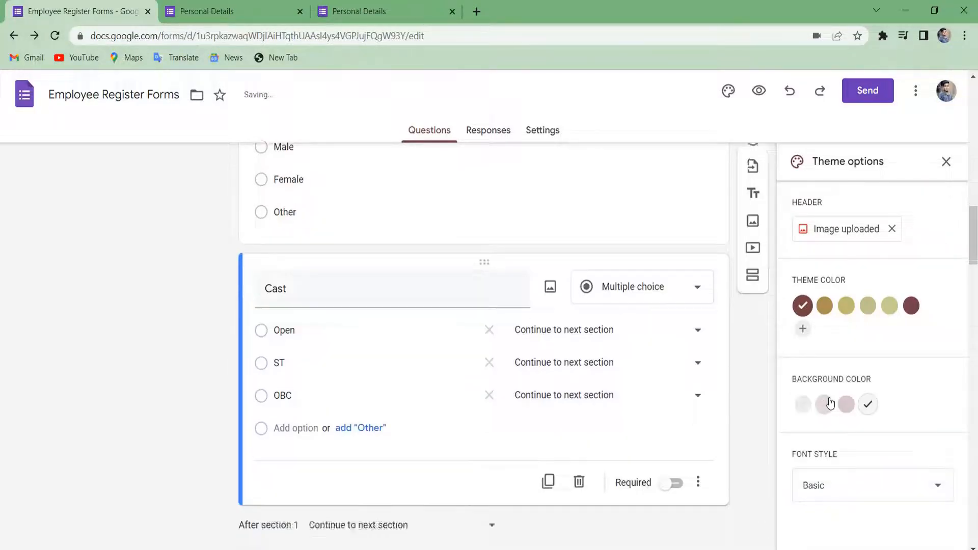
scroll(830, 403, "up", 10)
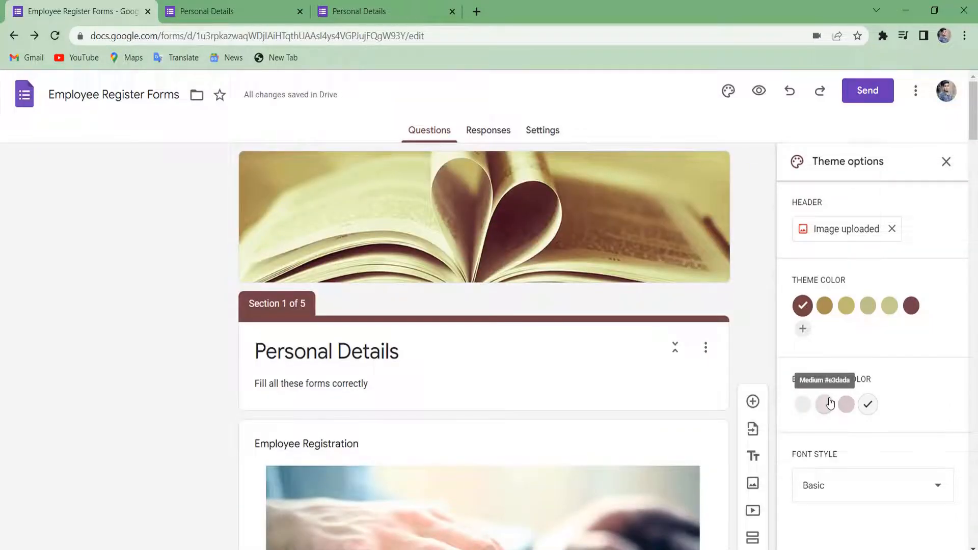
Preview the open-book themed form in a new tab, then return to the editor.
left_click(759, 92)
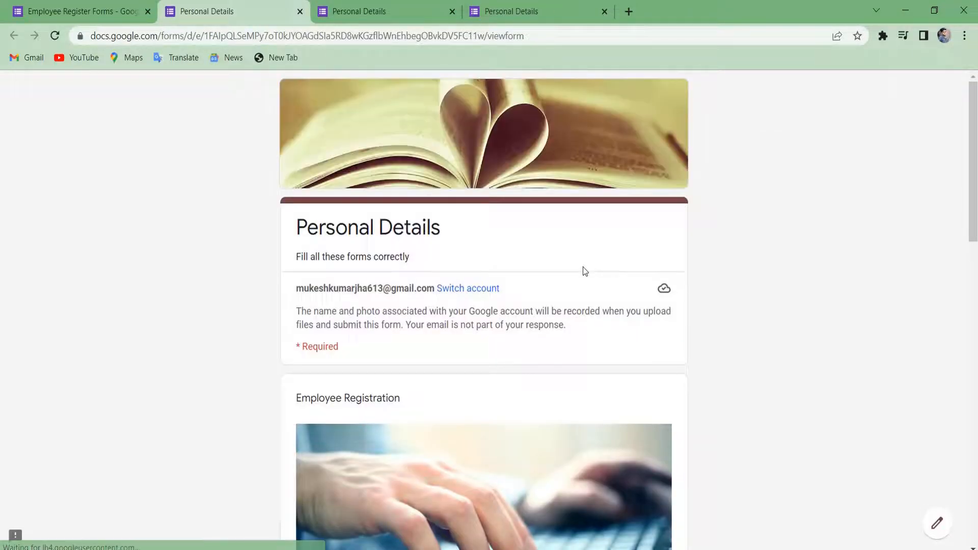
scroll(584, 270, "down", 15)
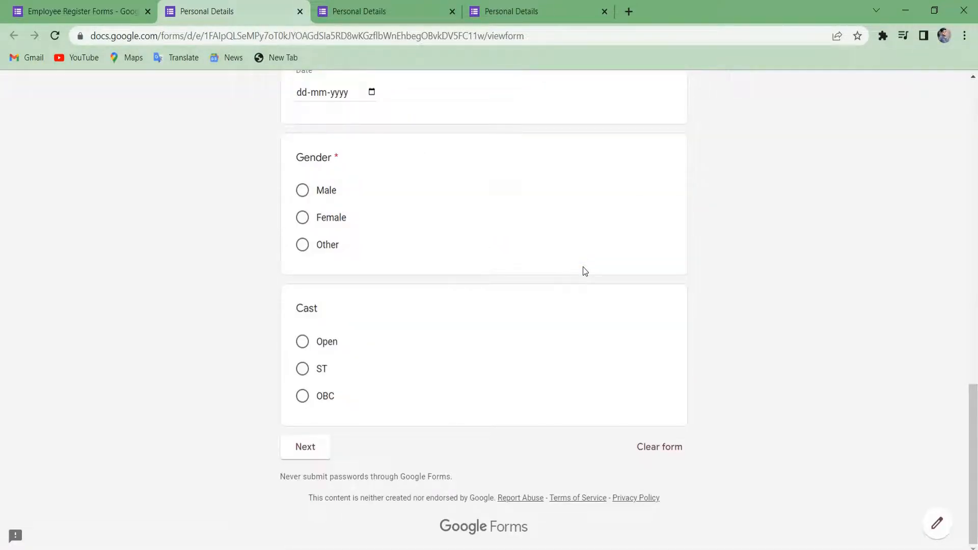
scroll(585, 271, "up", 15)
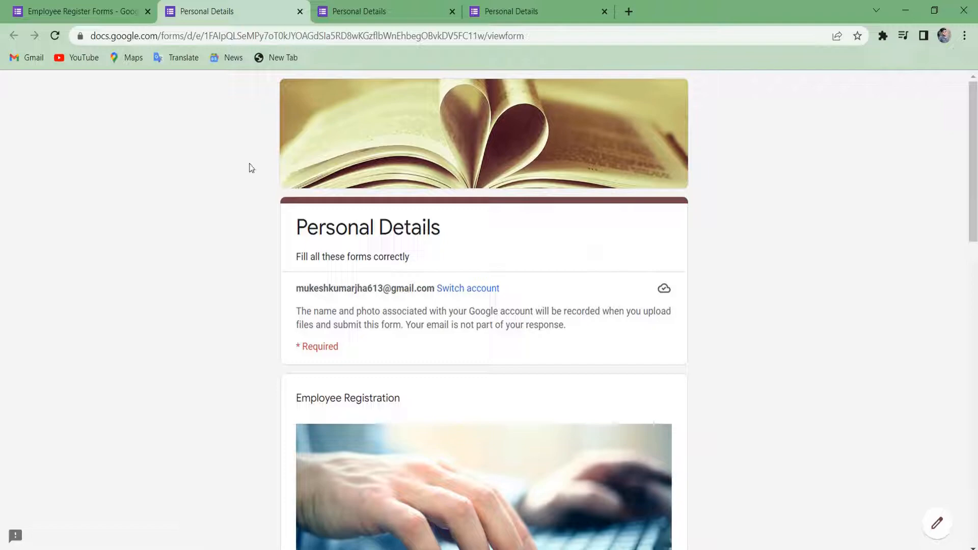
left_click(60, 3)
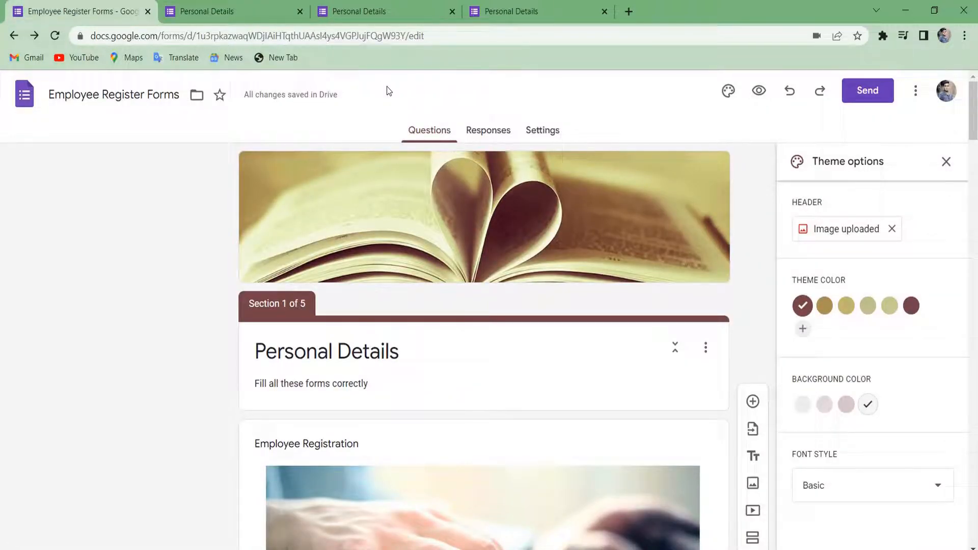
From the Responses view, link responses to a new spreadsheet, Employee Register Forms (Responses).
left_click(474, 134)
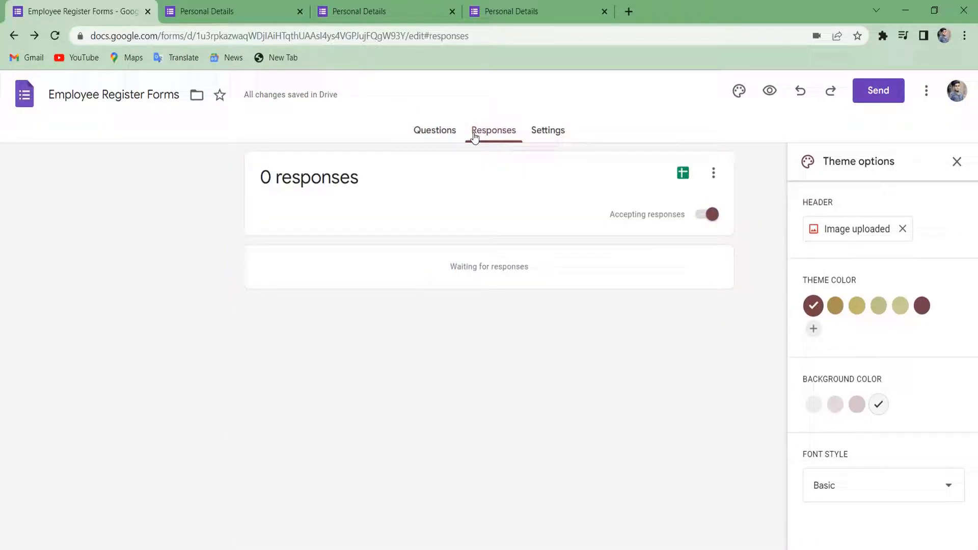
left_click(957, 162)
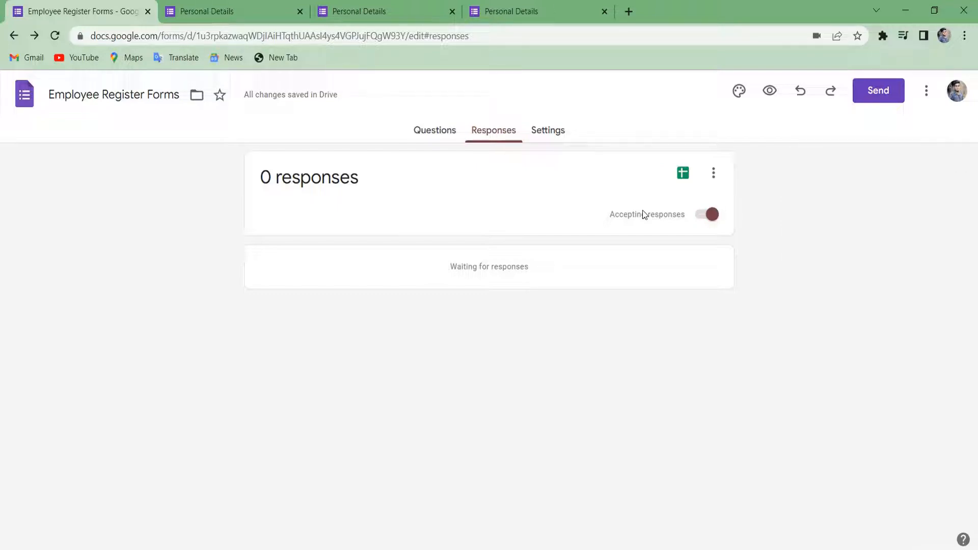
left_click(685, 178)
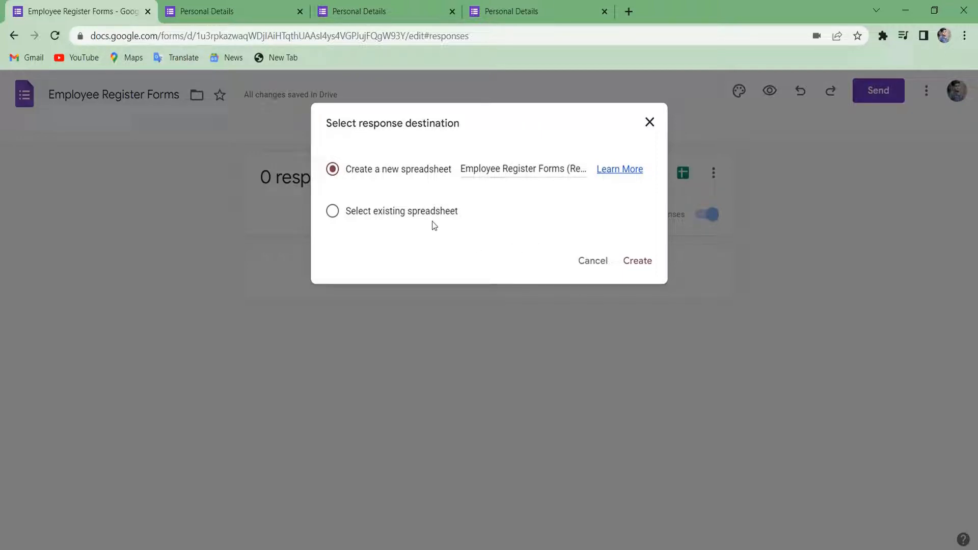
left_click(366, 209)
left_click(332, 168)
left_click(645, 263)
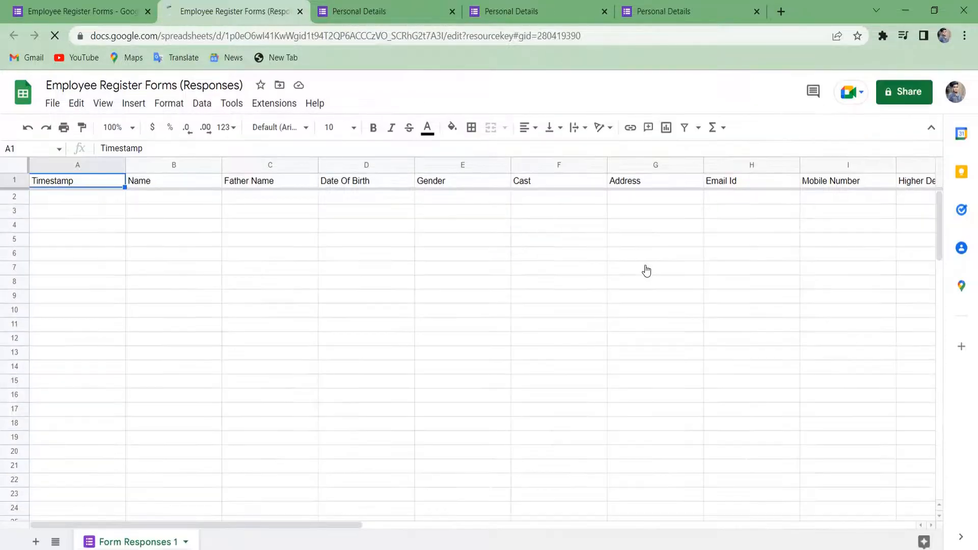
Look over the Form Responses 1 question columns, then go back to the Forms tab.
left_click(230, 214)
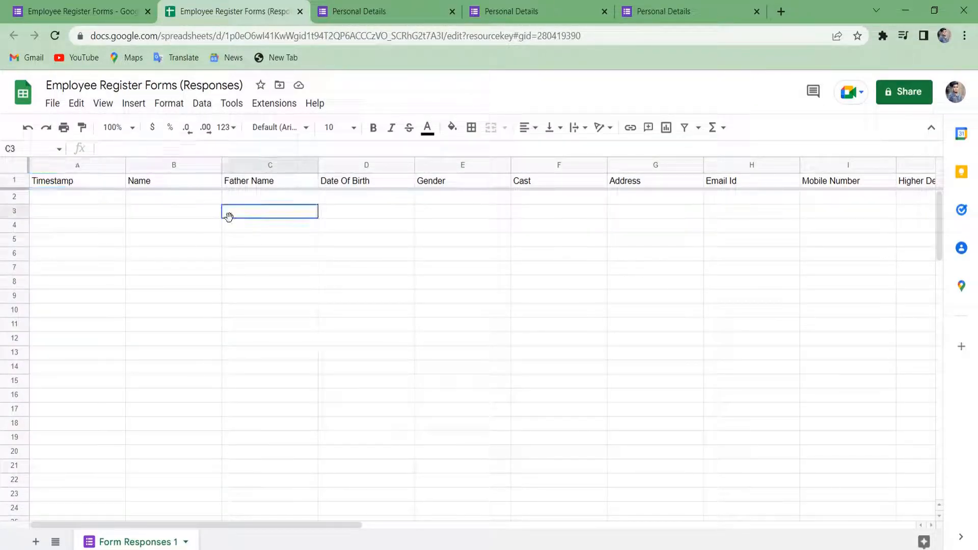
left_click(151, 5)
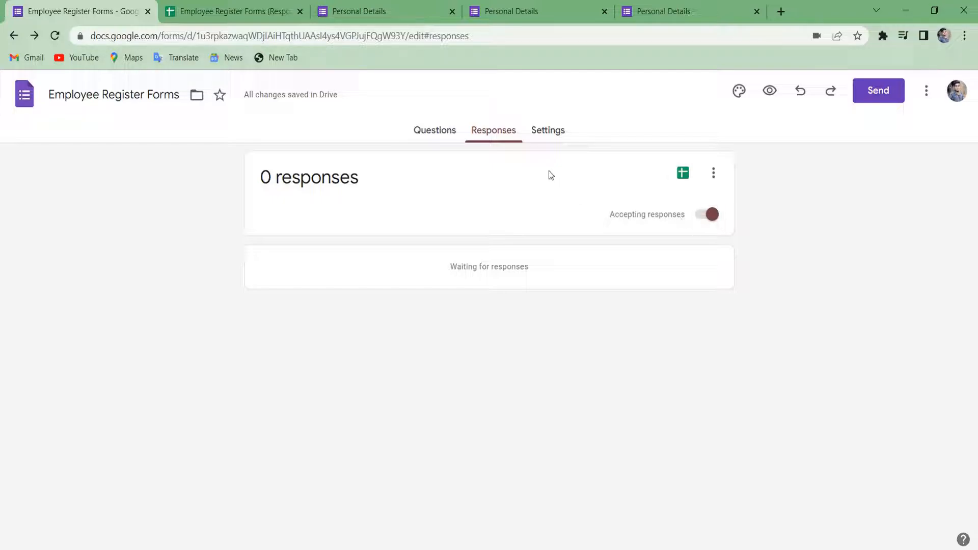
Turn on quiz mode and check point values on the Name and Gender questions.
left_click(548, 132)
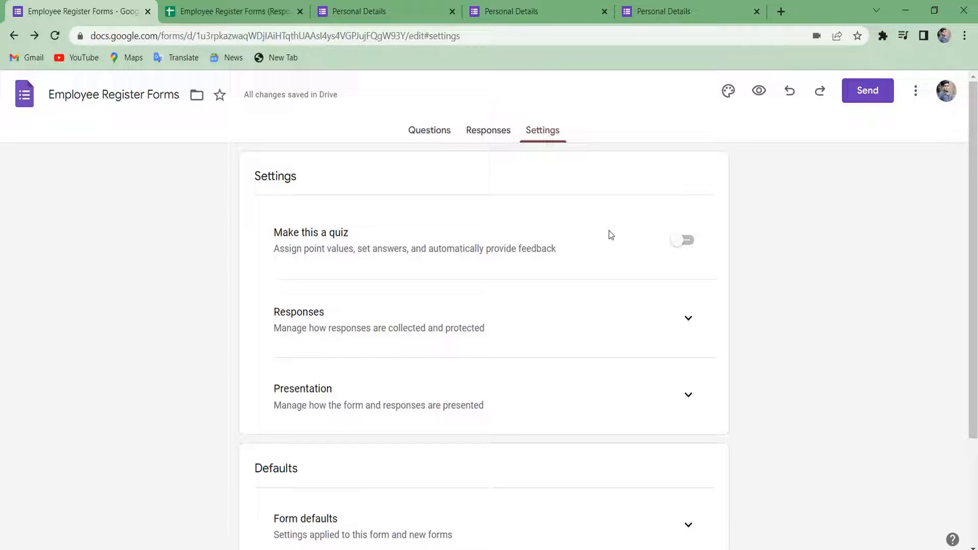
left_click(682, 240)
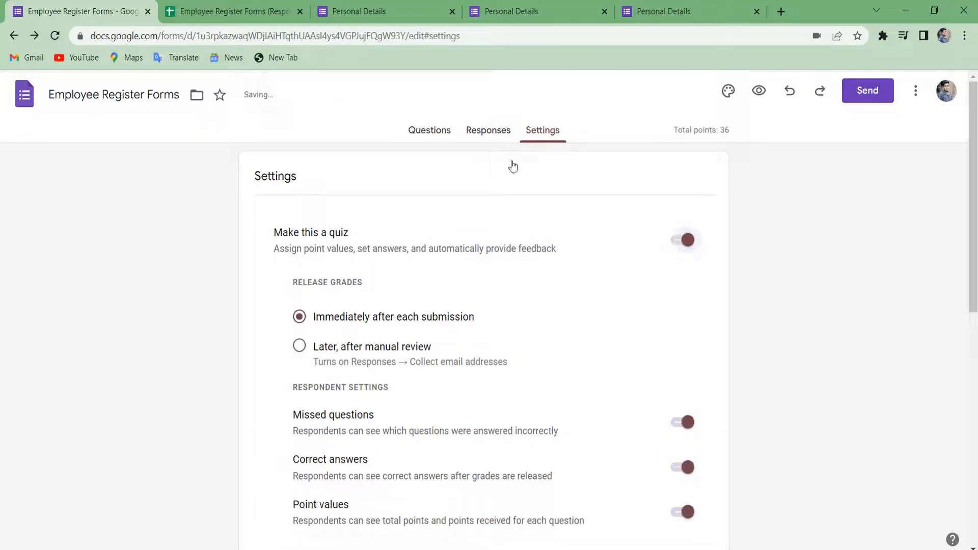
left_click(438, 132)
scroll(421, 347, "down", 10)
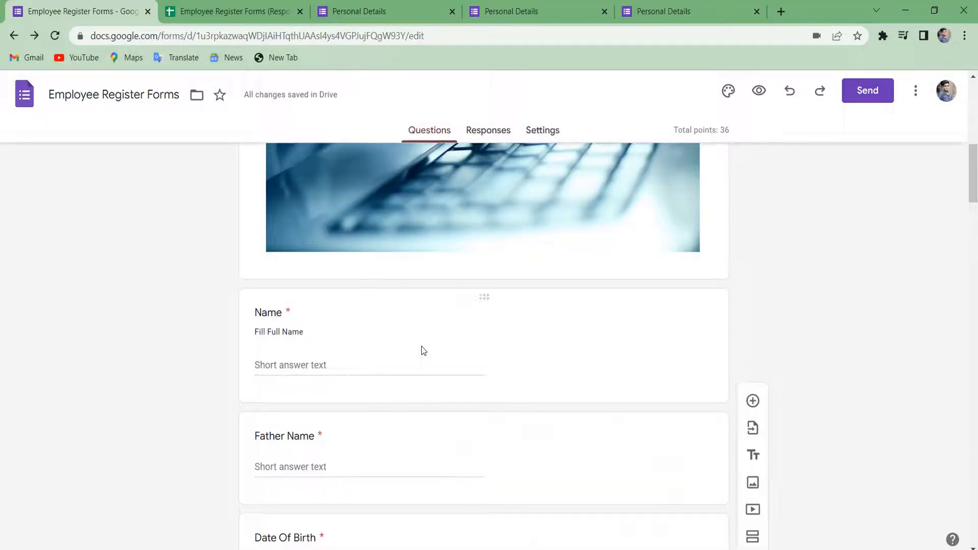
left_click(378, 306)
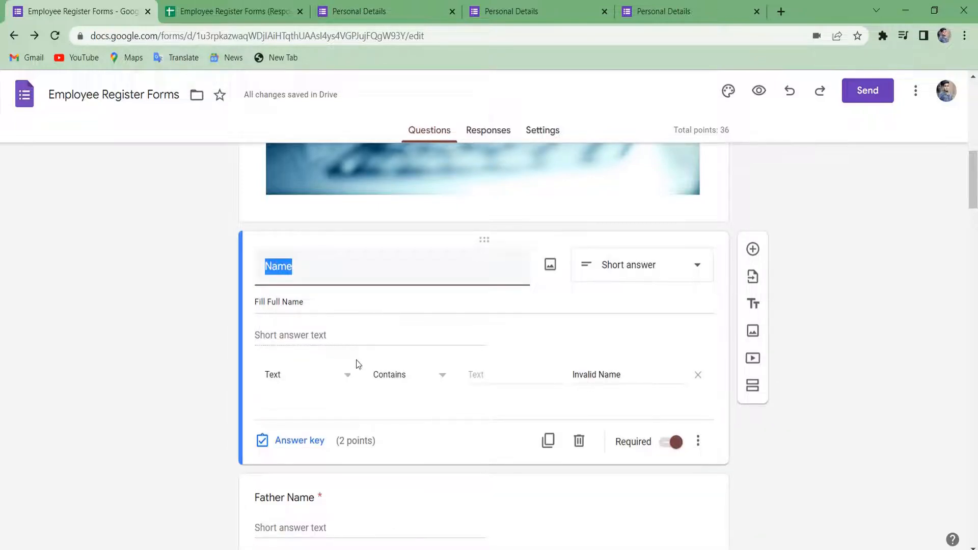
scroll(409, 337, "down", 4)
scroll(409, 338, "down", 4)
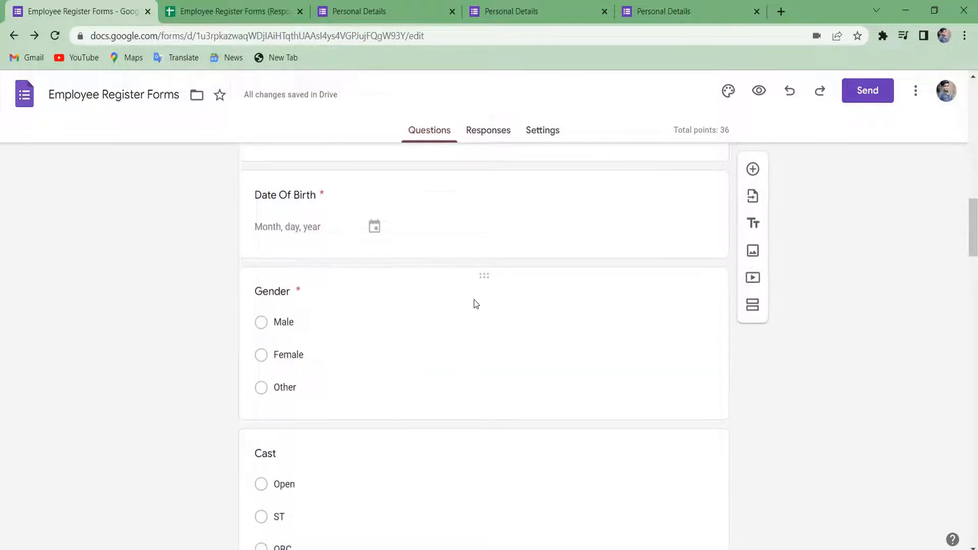
left_click(457, 319)
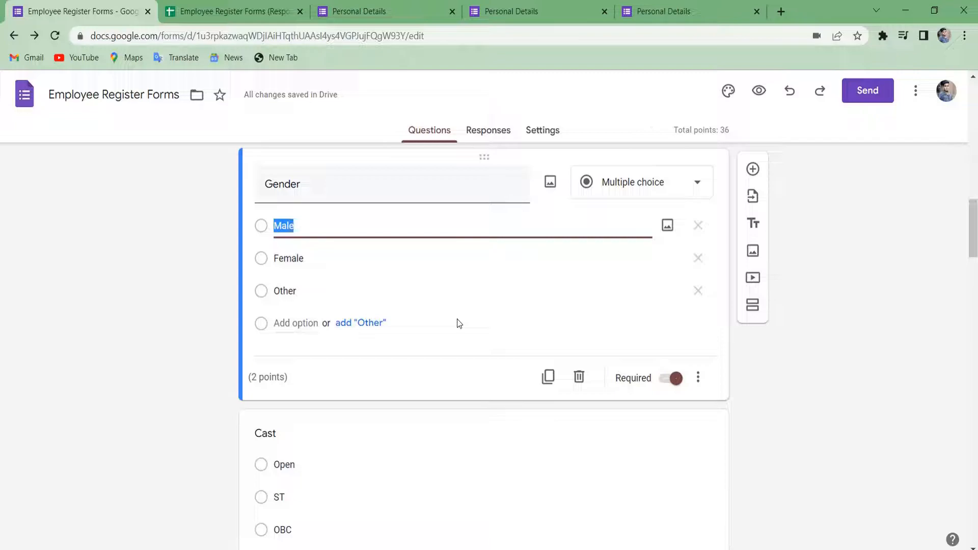
scroll(438, 456, "down", 5)
scroll(442, 447, "down", 3)
scroll(442, 447, "up", 20)
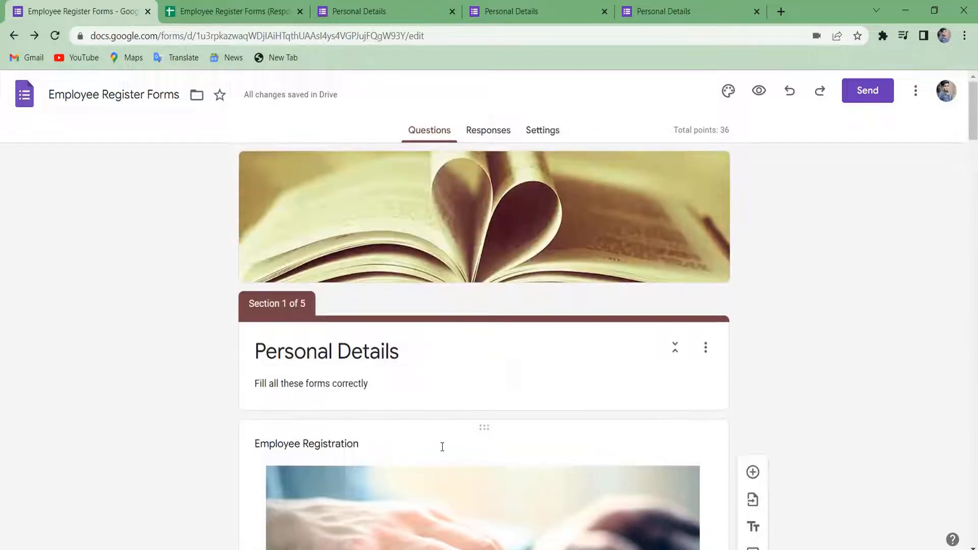
In Settings, keep quiz mode on with immediate grade release and default 2 points.
left_click(481, 136)
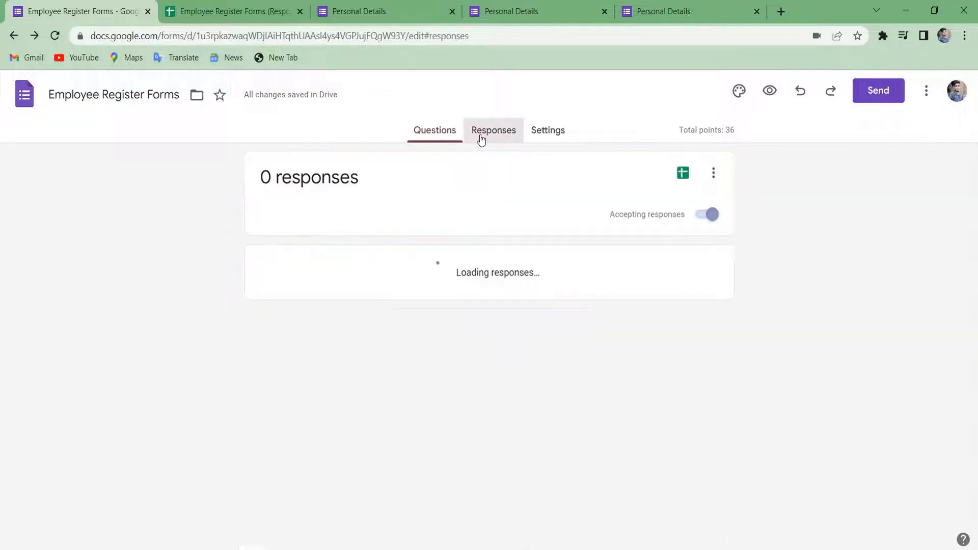
left_click(558, 136)
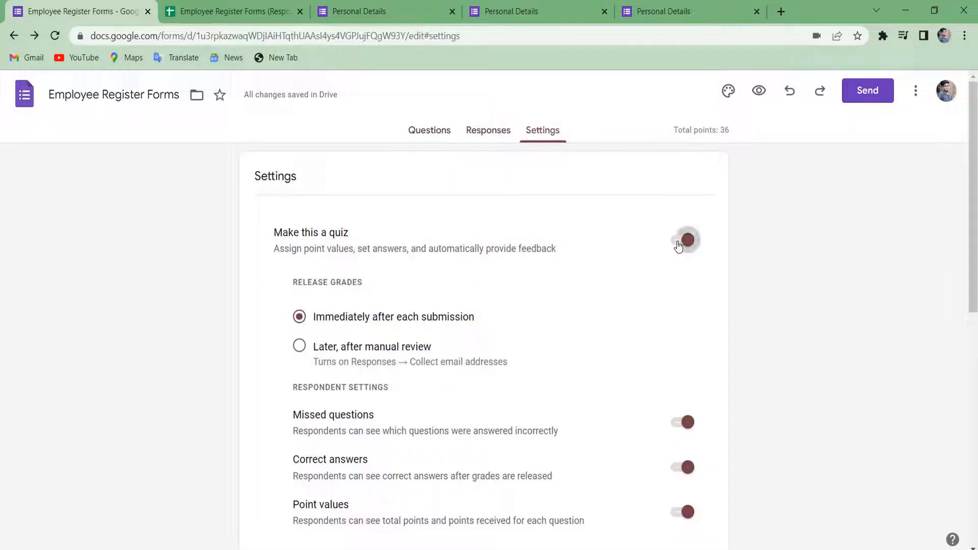
left_click(682, 240)
left_click(678, 246)
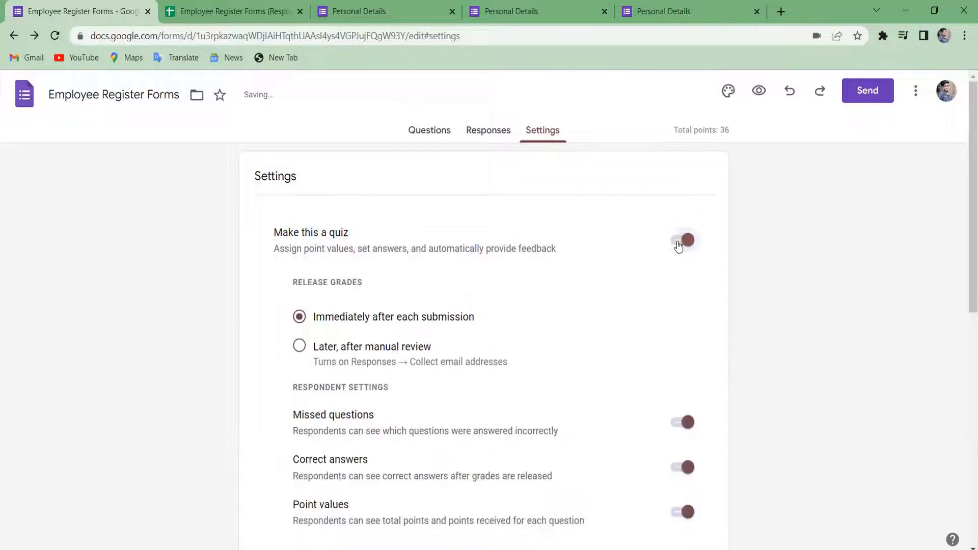
scroll(678, 246, "down", 1)
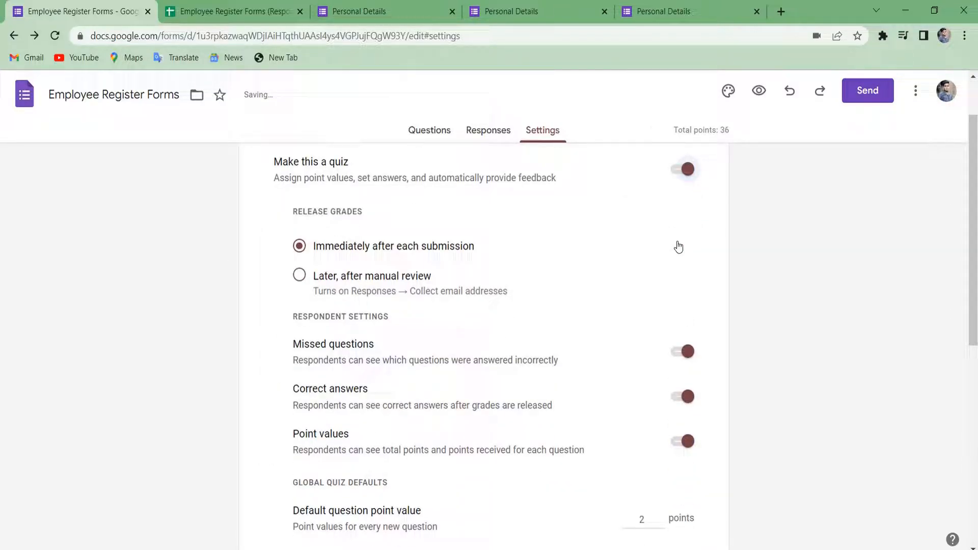
scroll(678, 247, "down", 1)
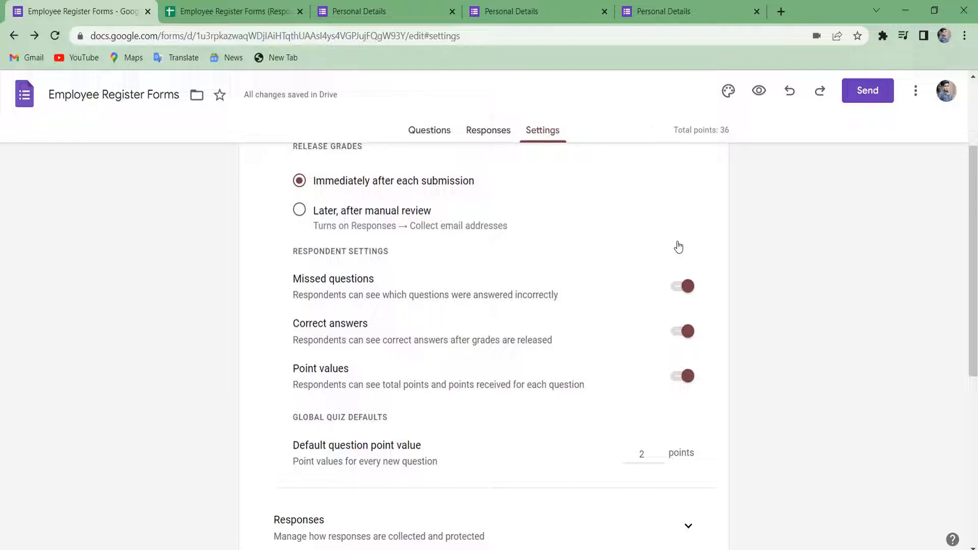
scroll(675, 295, "up", 2)
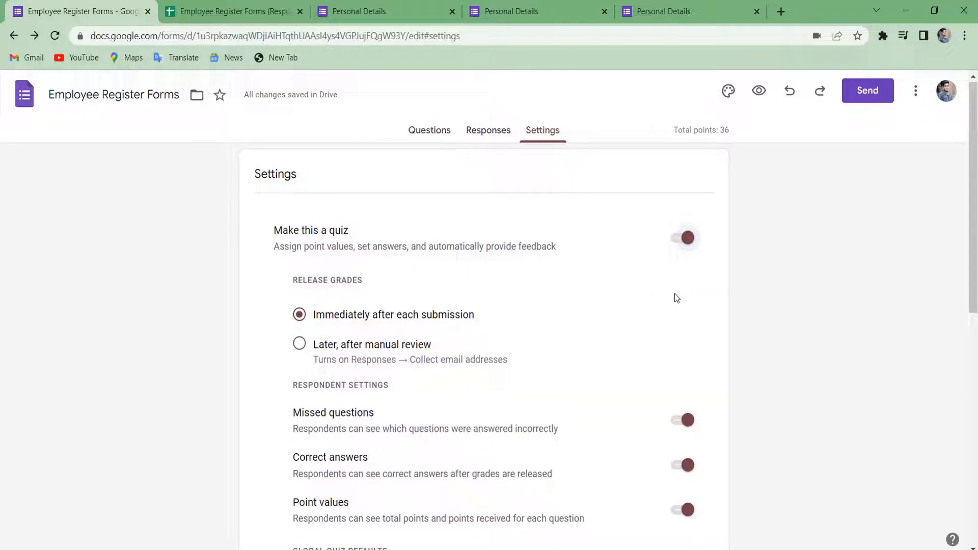
scroll(677, 298, "down", 3)
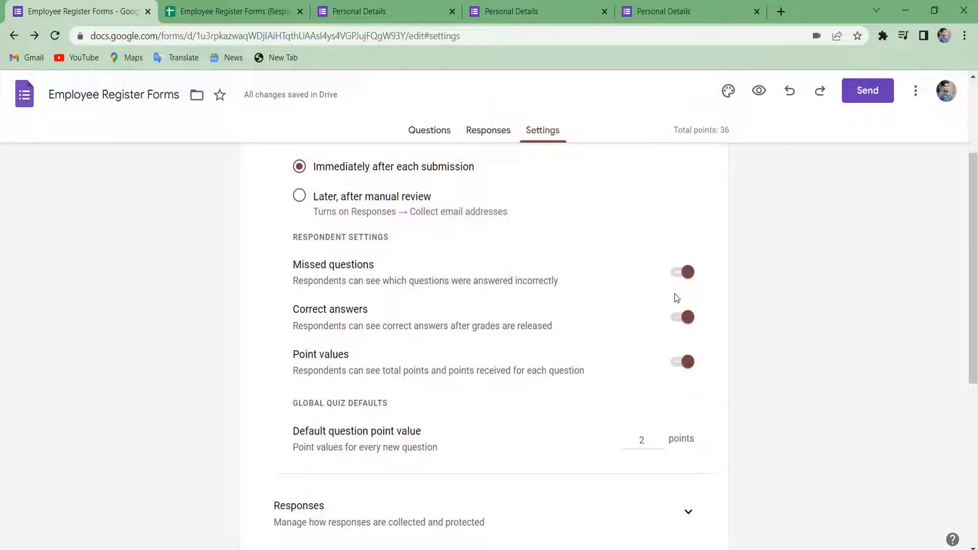
scroll(677, 298, "down", 1)
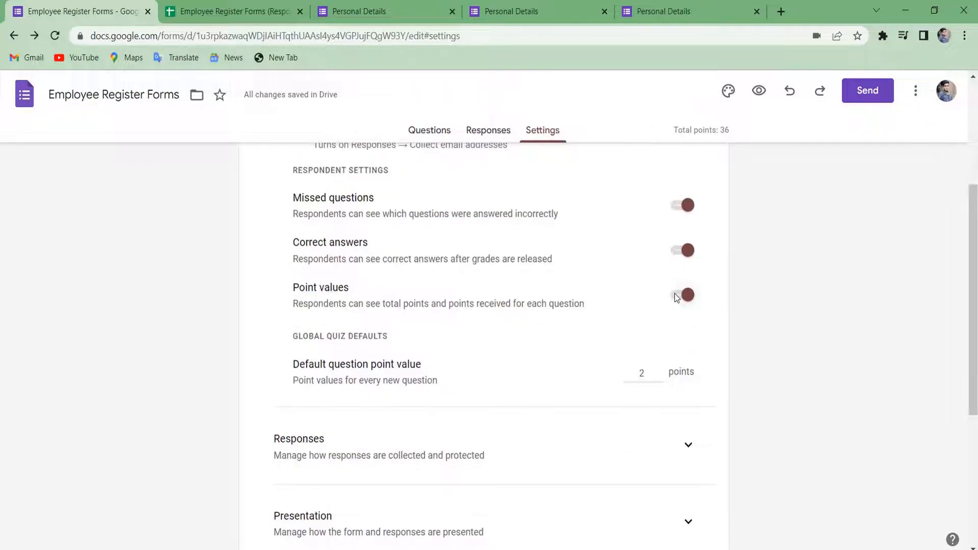
left_click(658, 373)
scroll(672, 331, "up", 4)
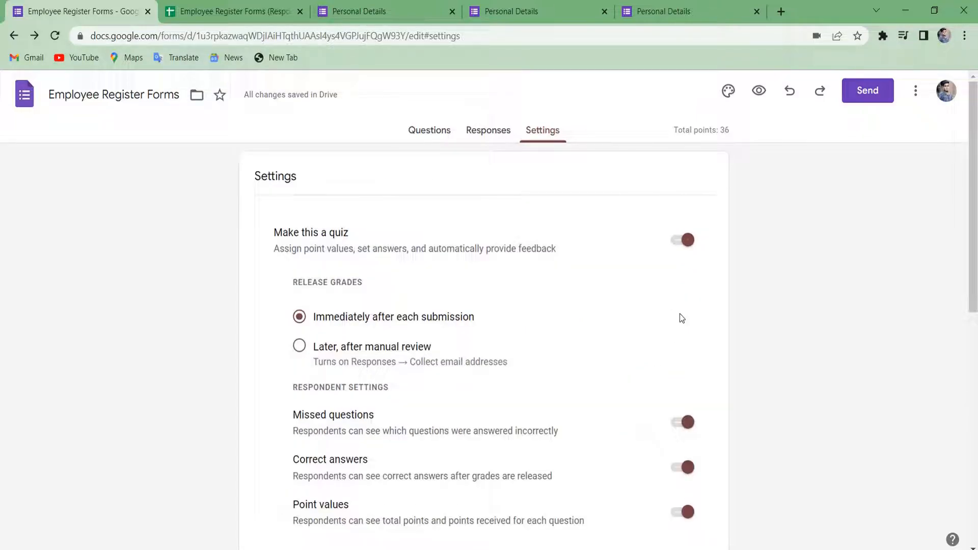
Turn quiz mode off and start collecting respondents' email addresses.
left_click(685, 240)
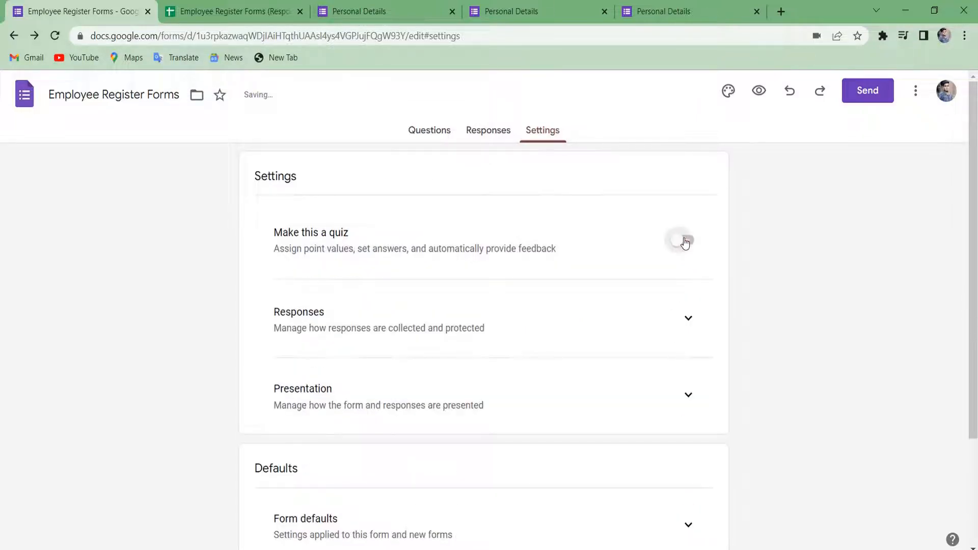
left_click(682, 305)
scroll(522, 346, "down", 1)
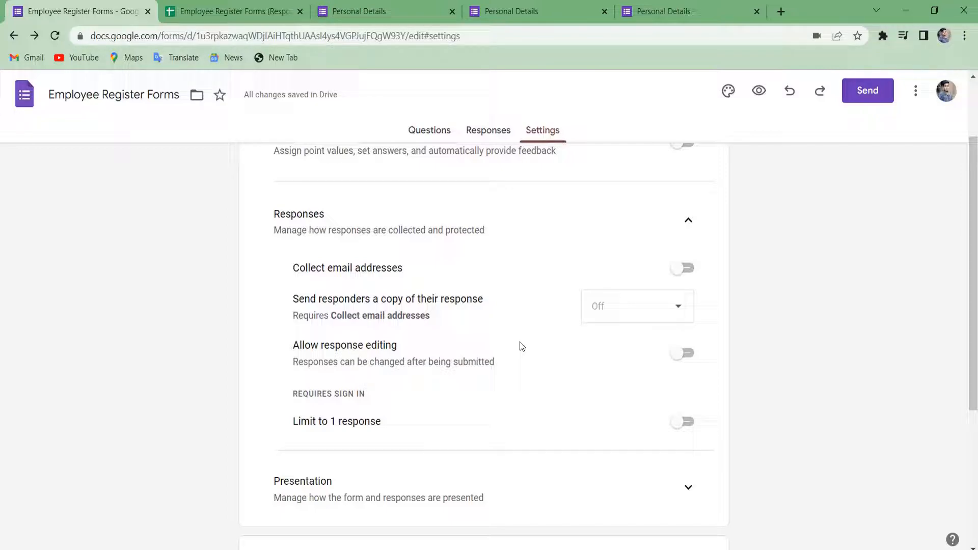
left_click(688, 268)
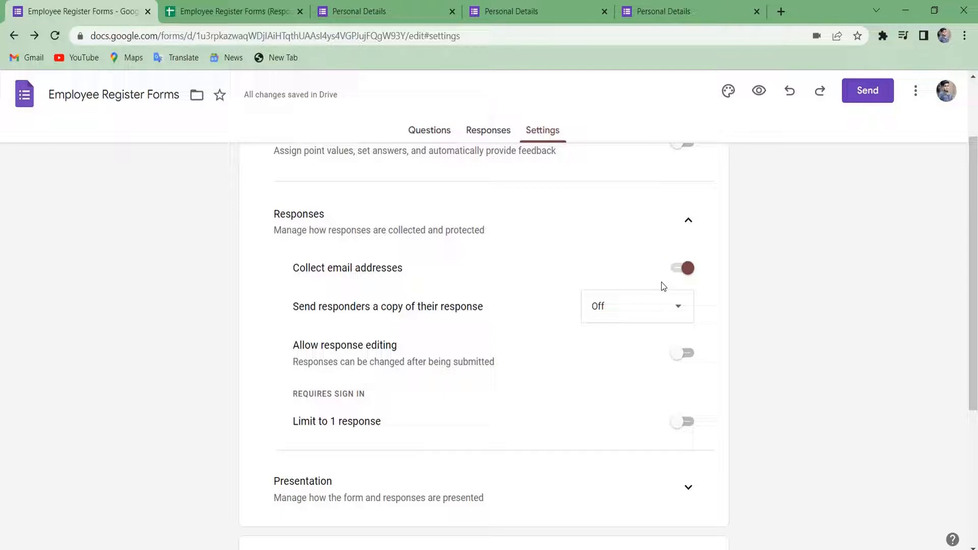
Leave response copies to respondents off after briefly choosing Always.
left_click(668, 306)
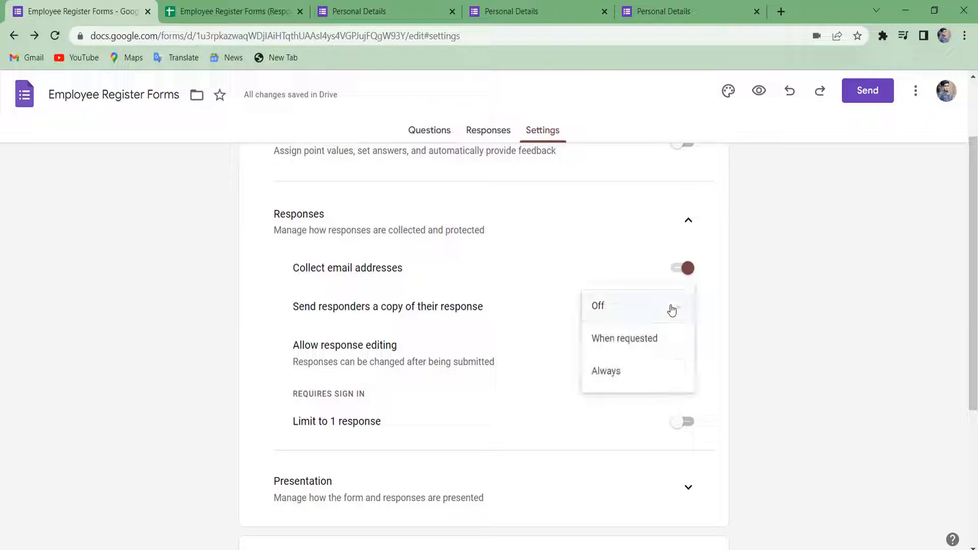
left_click(640, 374)
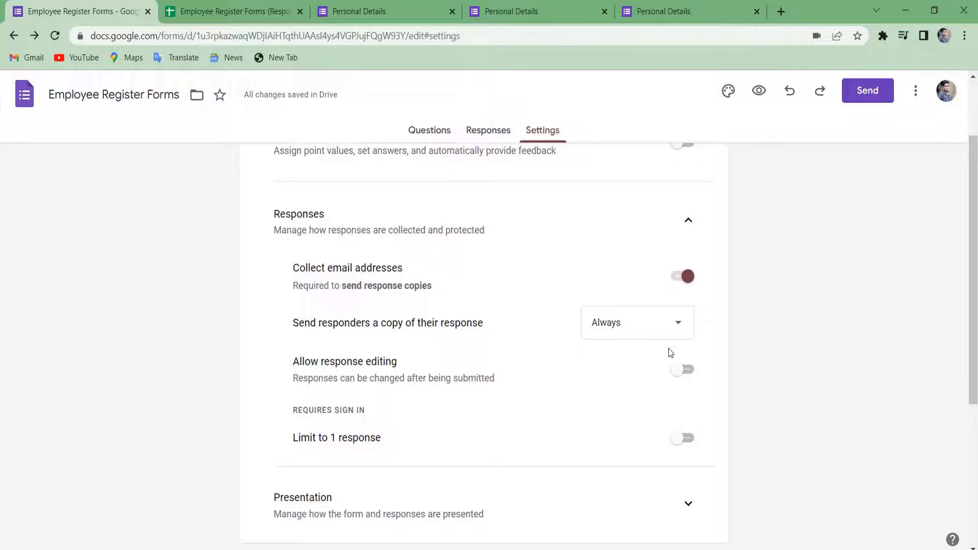
scroll(671, 353, "down", 1)
scroll(670, 352, "down", 1)
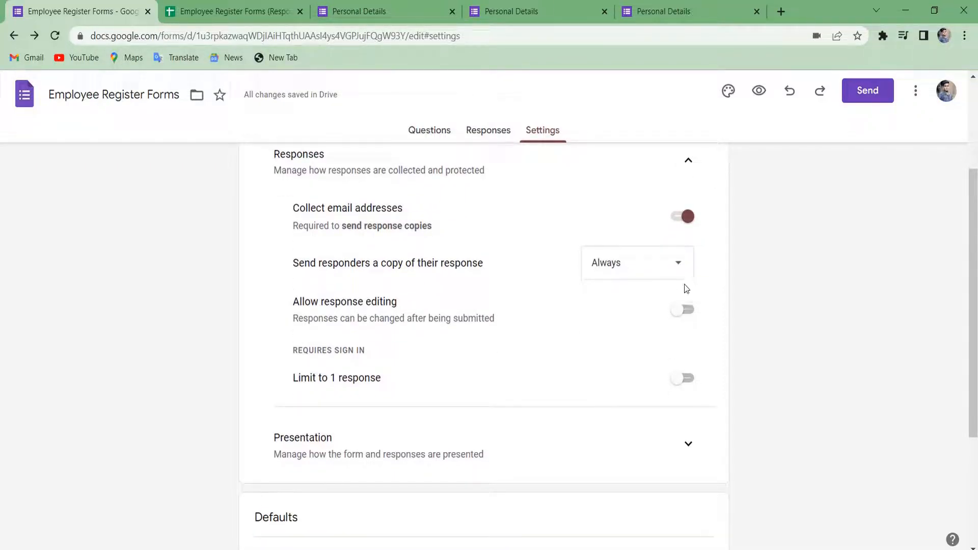
left_click(683, 265)
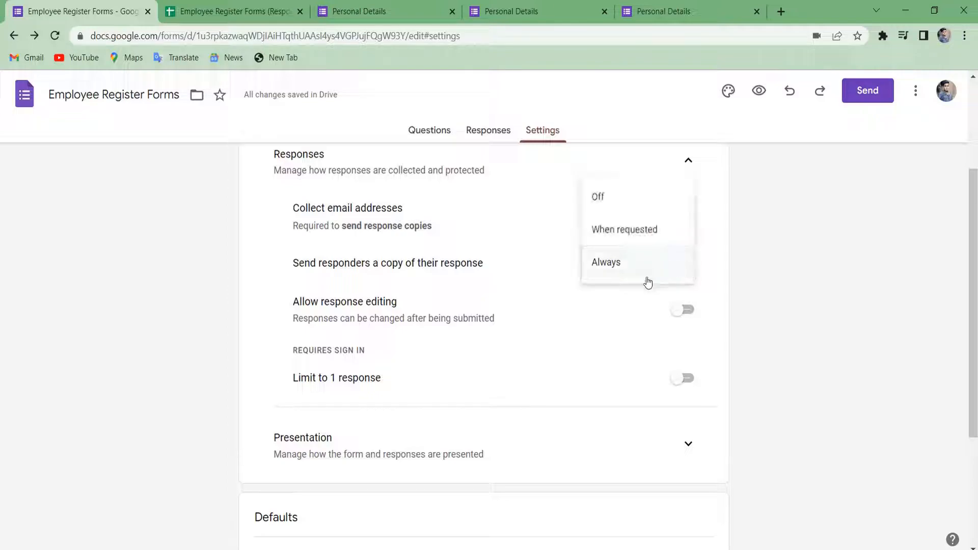
left_click(603, 210)
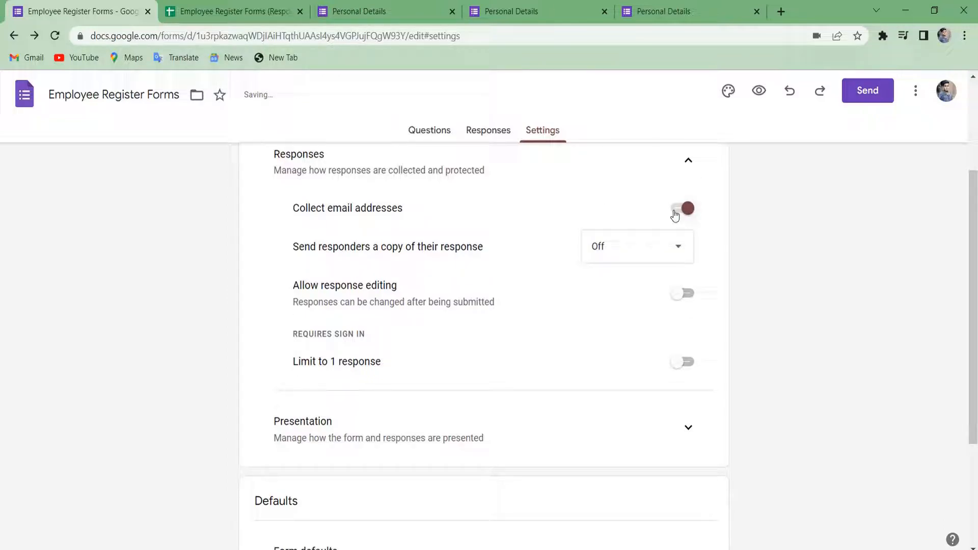
Keep response editing off and limit each respondent to 1 response.
scroll(644, 339, "down", 1)
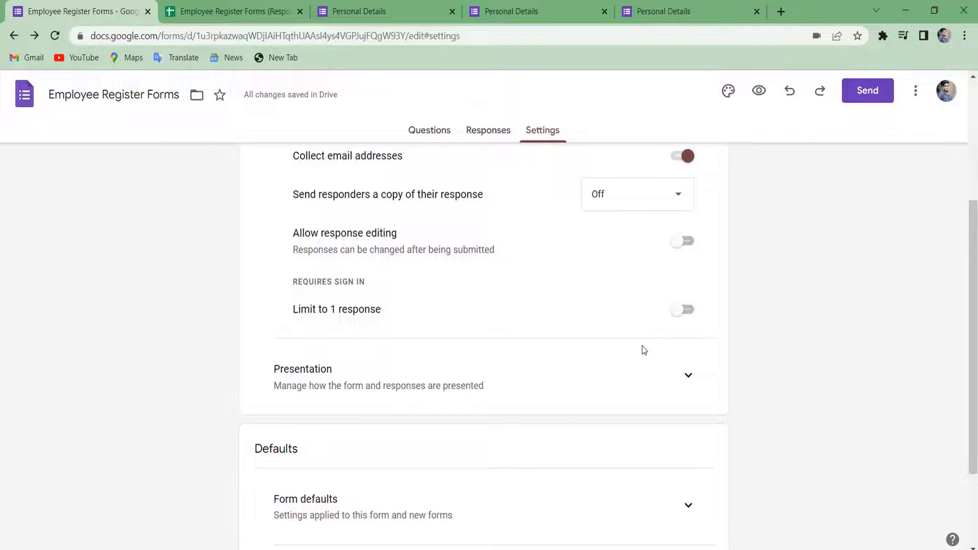
left_click(693, 247)
left_click(688, 246)
left_click(685, 312)
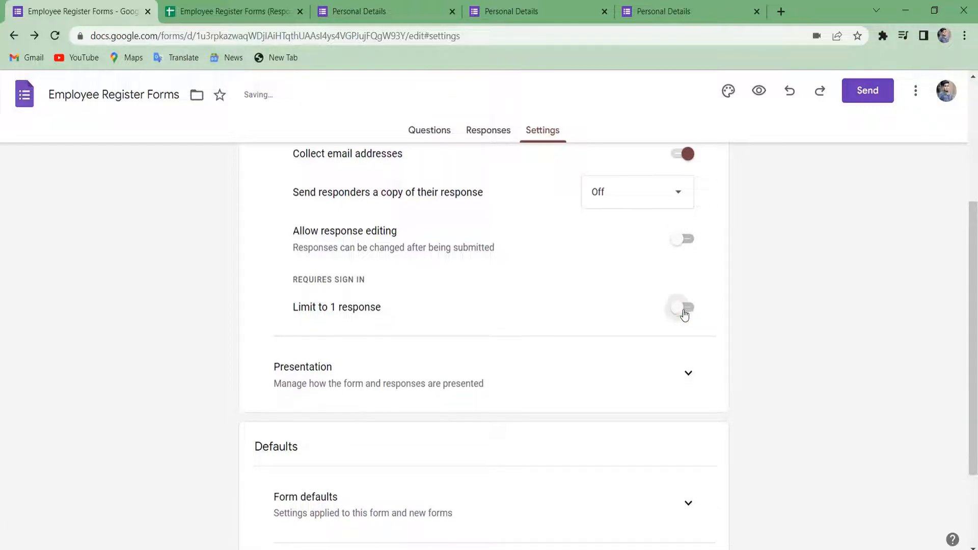
scroll(683, 314, "down", 1)
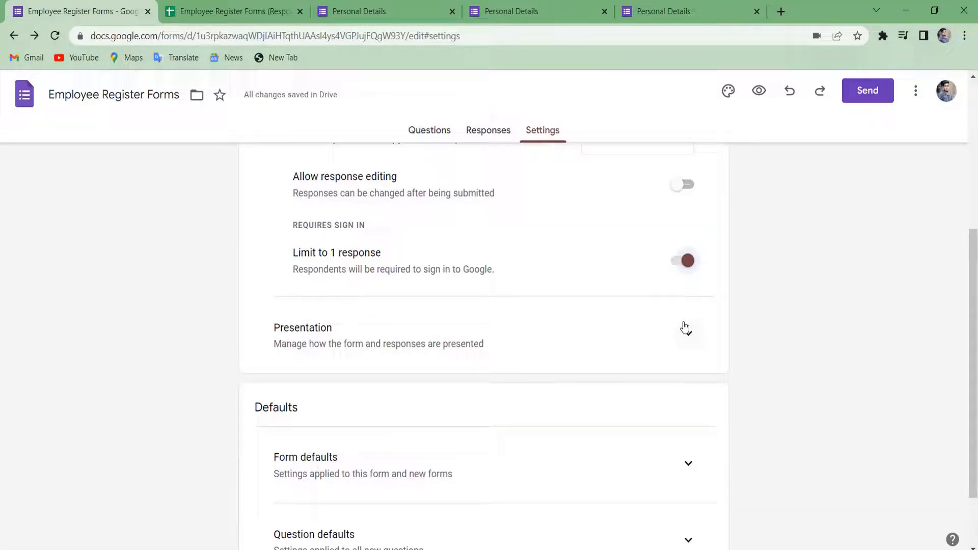
Expand the Presentation settings and turn on Show progress bar.
left_click(685, 332)
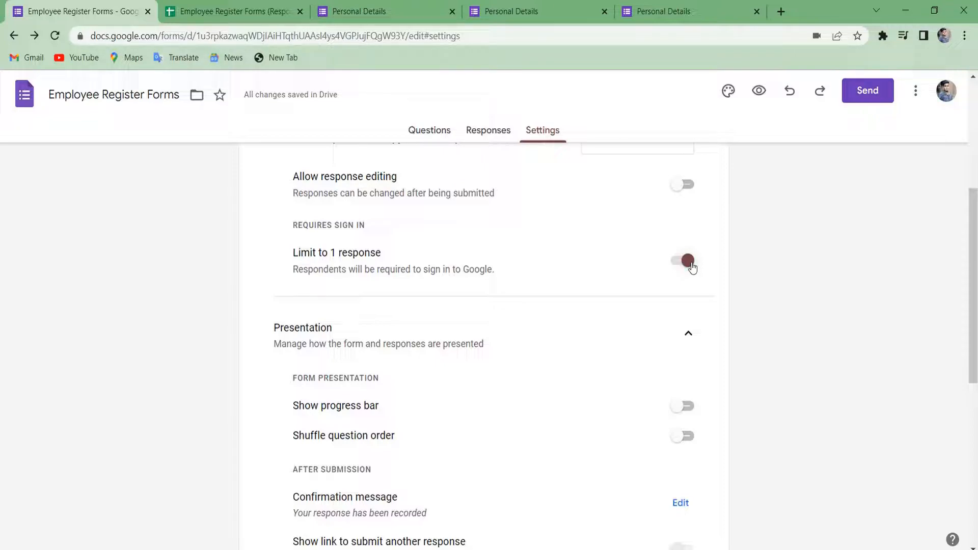
scroll(692, 268, "down", 3)
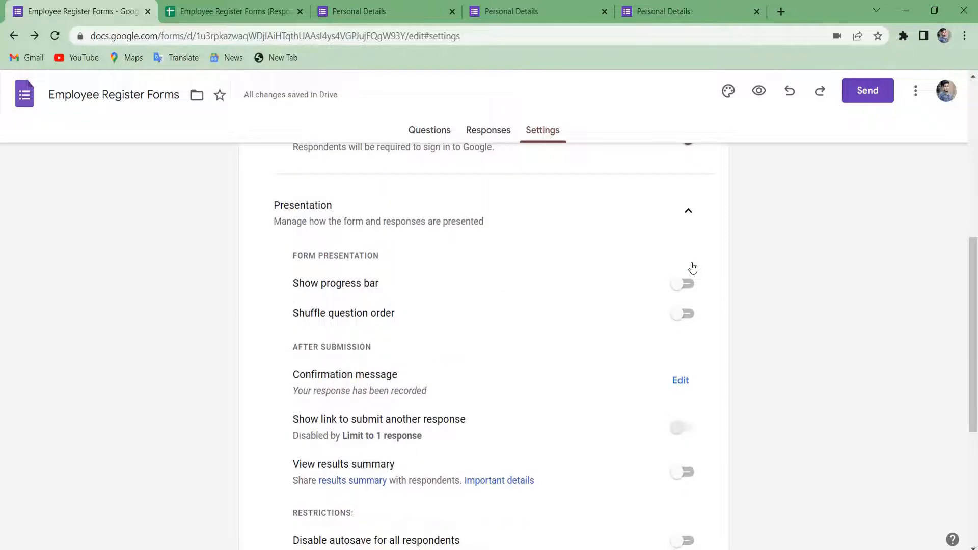
scroll(691, 264, "up", 1)
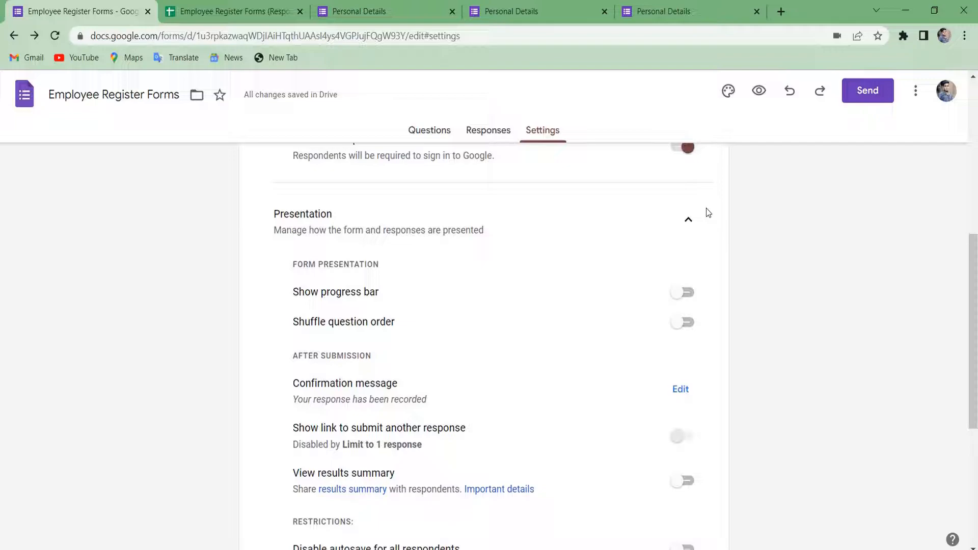
scroll(708, 212, "down", 1)
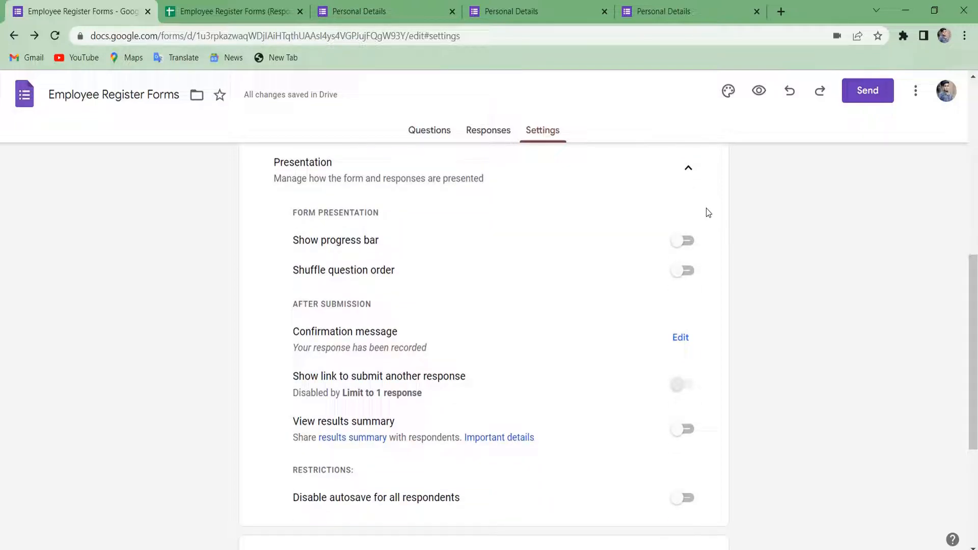
left_click(683, 249)
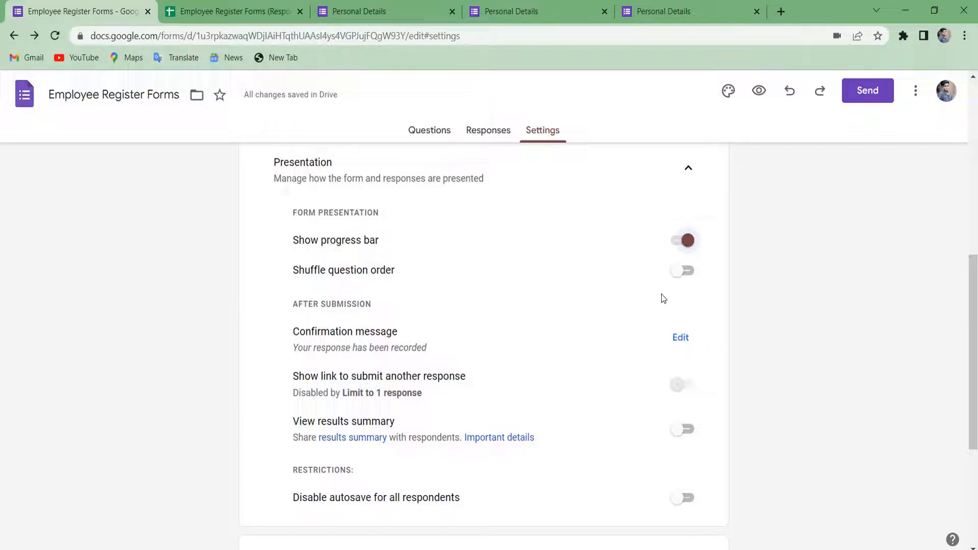
scroll(661, 294, "down", 1)
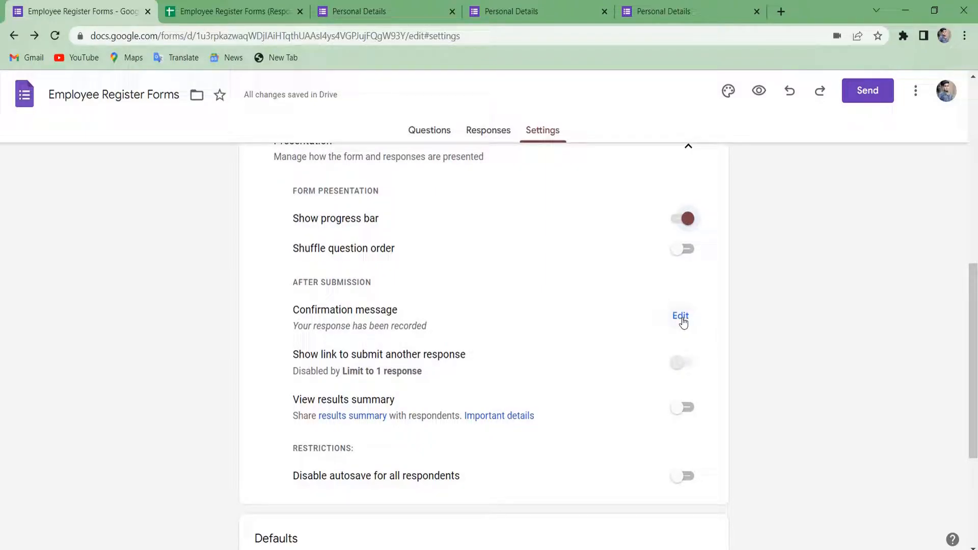
Change the confirmation message to 'Thanks', save it, and review the remaining settings.
left_click(682, 317)
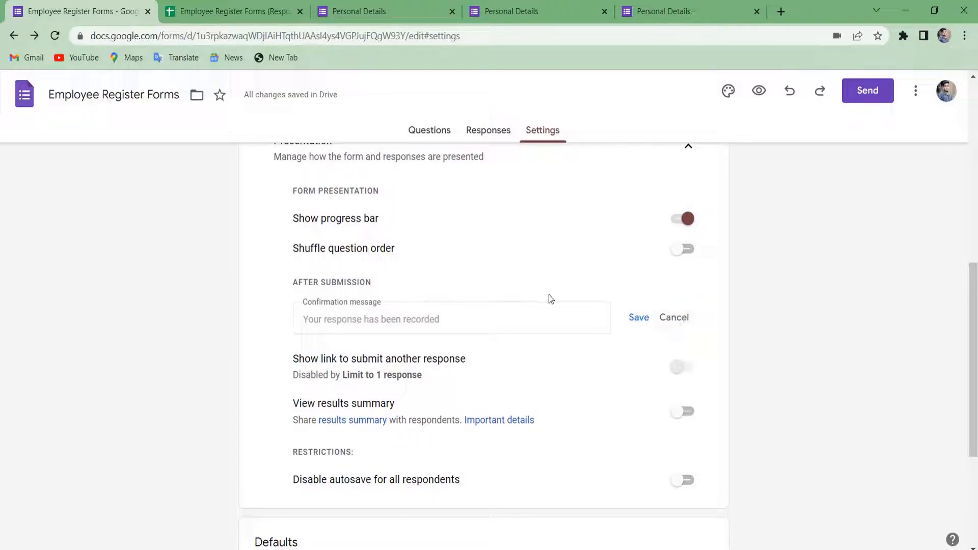
type("THanks")
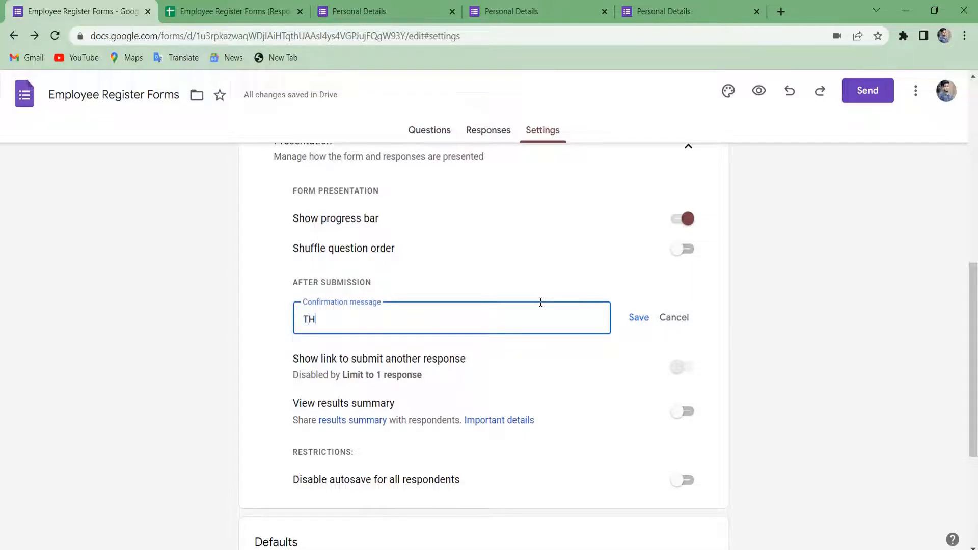
key("BackSpace")
key("BackSpace")
key("BackSpace")
key("BackSpace")
key("BackSpace")
key("BackSpace")
key("BackSpace")
type("Thanks")
left_click(637, 319)
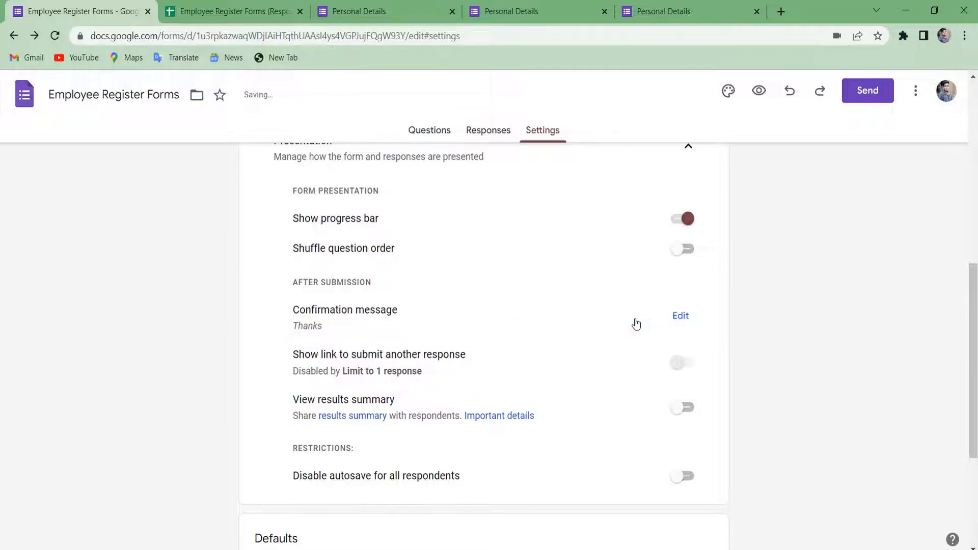
scroll(636, 325, "down", 1)
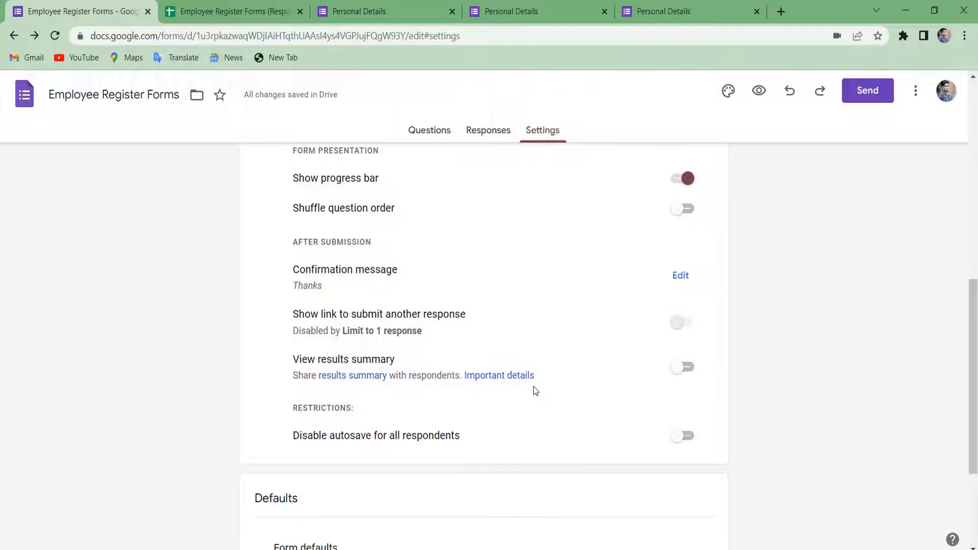
scroll(535, 390, "down", 1)
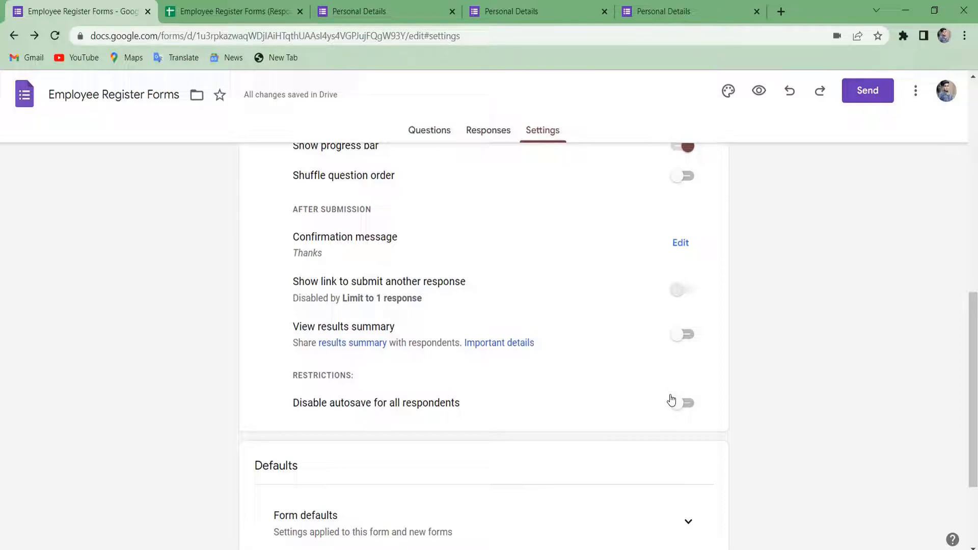
scroll(671, 400, "down", 2)
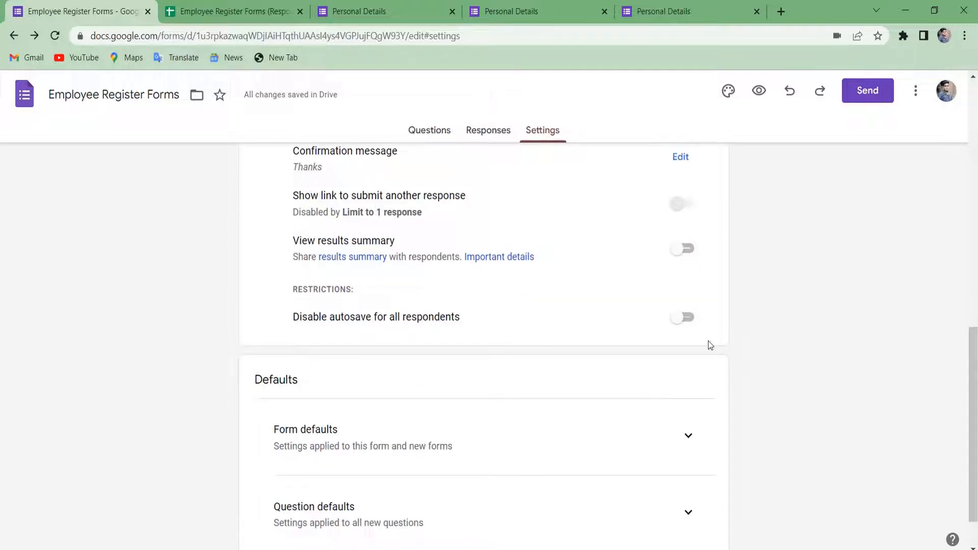
scroll(709, 343, "down", 1)
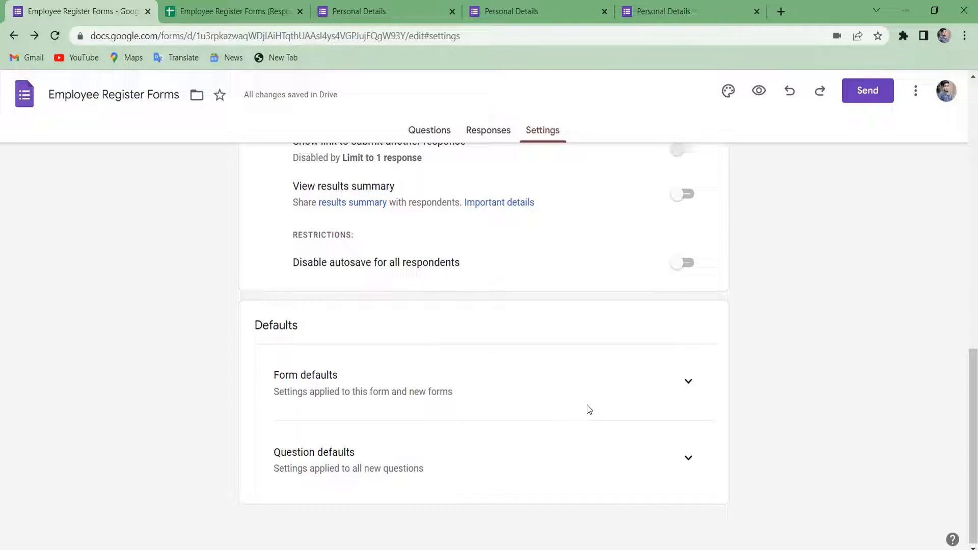
scroll(627, 432, "up", 10)
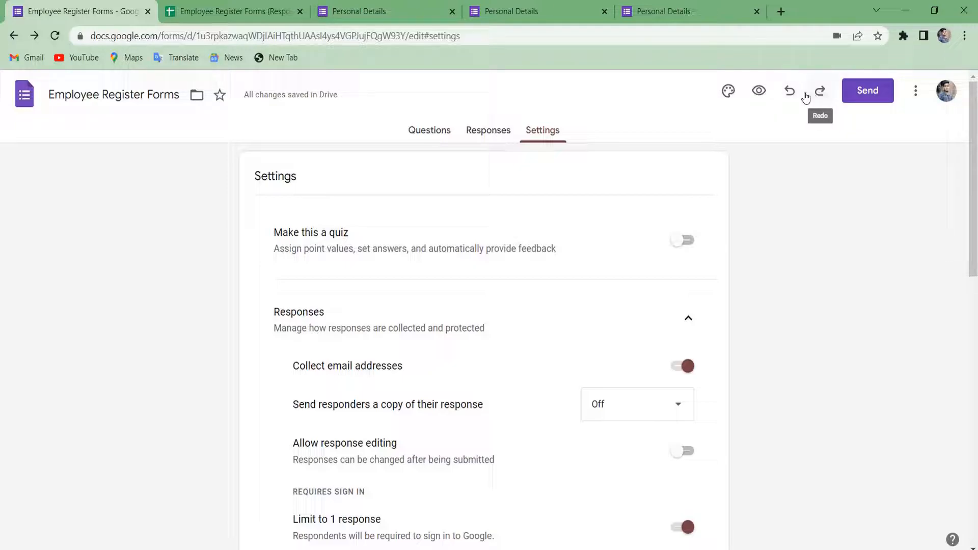
left_click(876, 100)
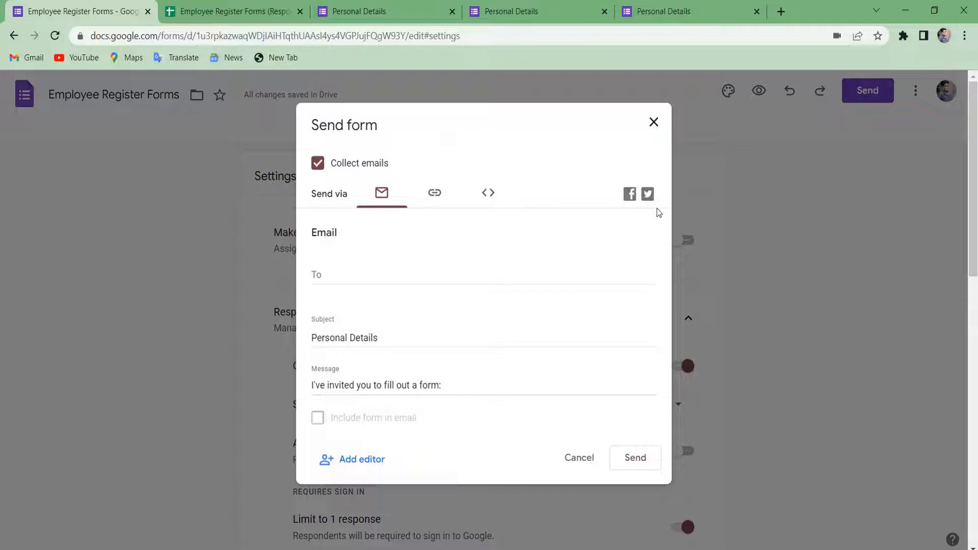
left_click(385, 280)
scroll(374, 337, "down", 1)
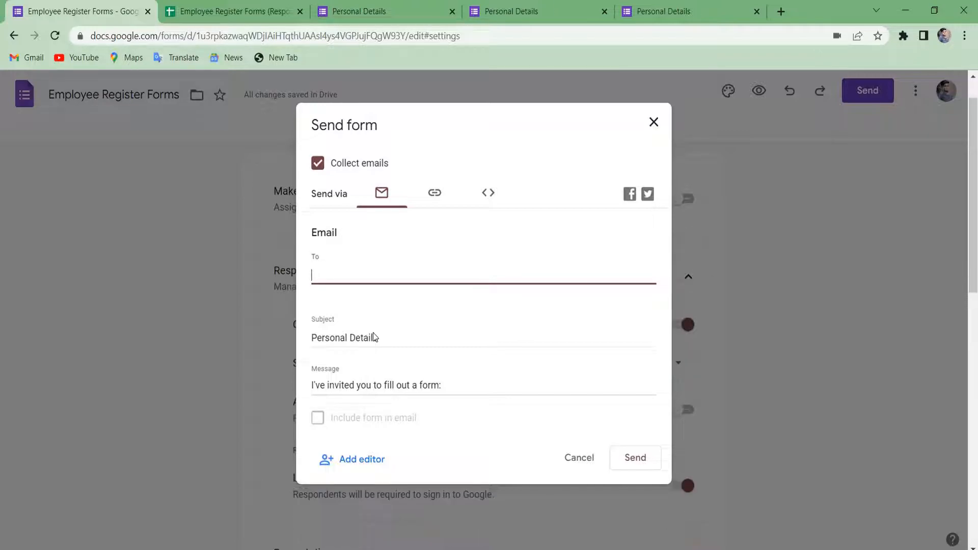
left_click(435, 198)
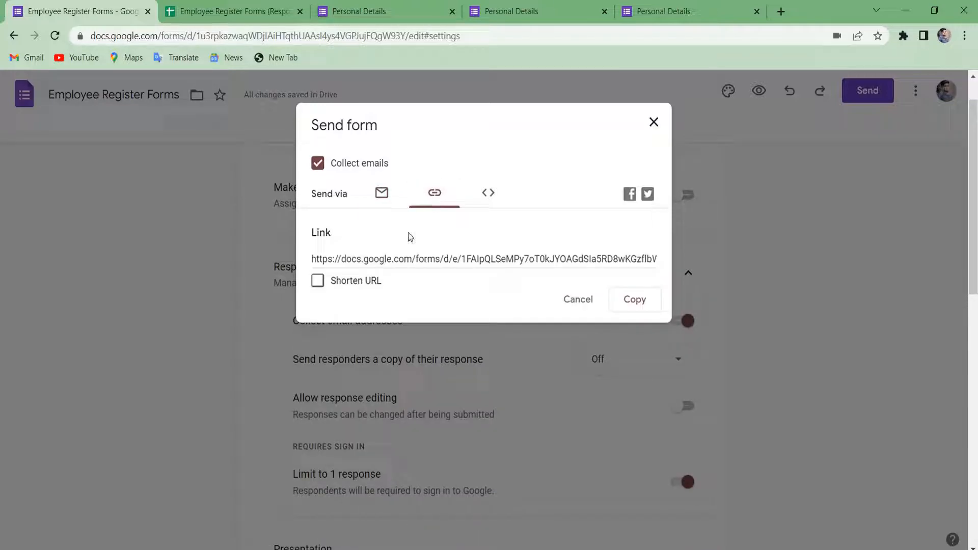
left_click(329, 288)
left_click(328, 288)
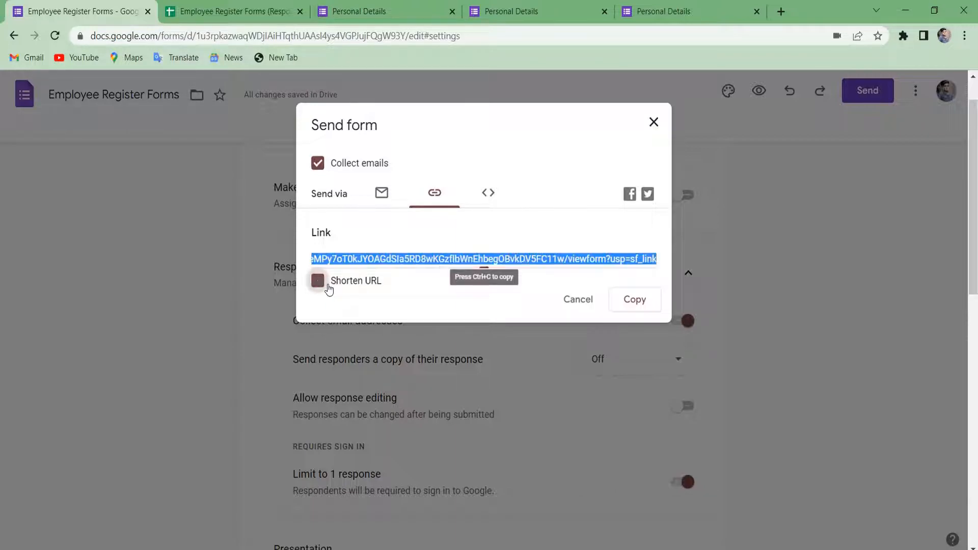
left_click(493, 195)
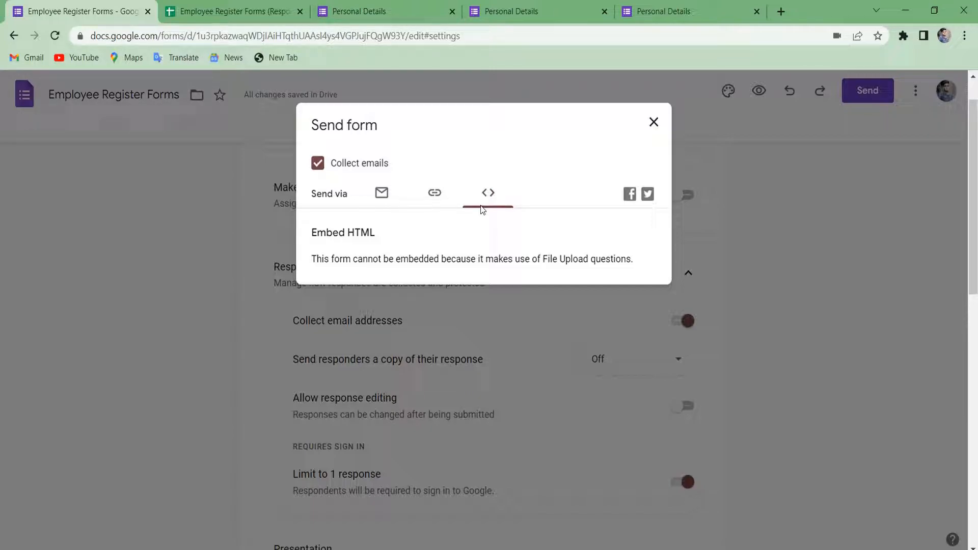
left_click(654, 123)
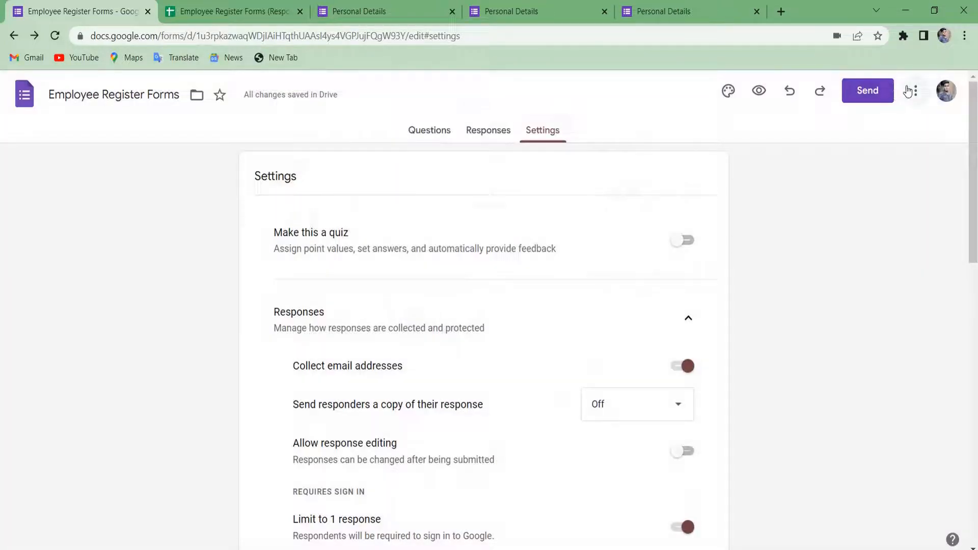
left_click(914, 94)
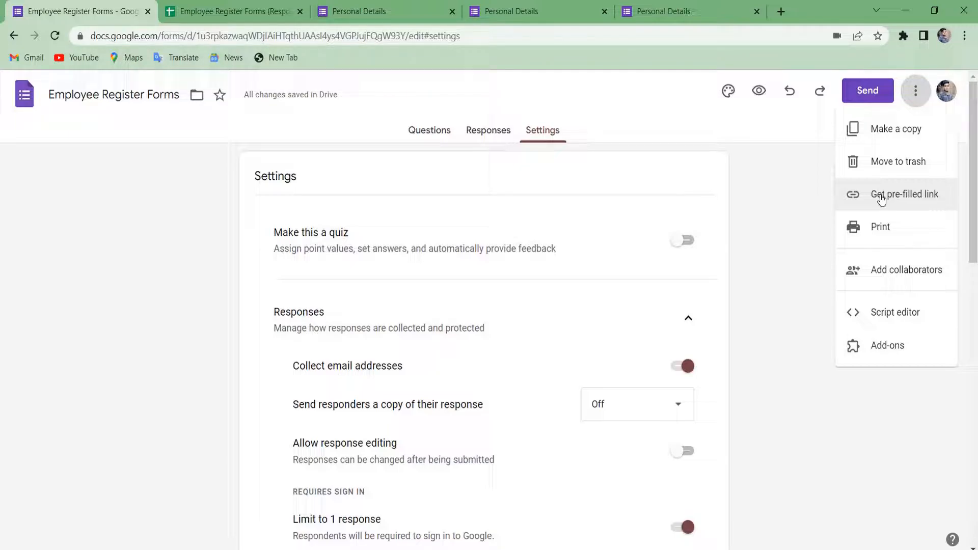
left_click(877, 265)
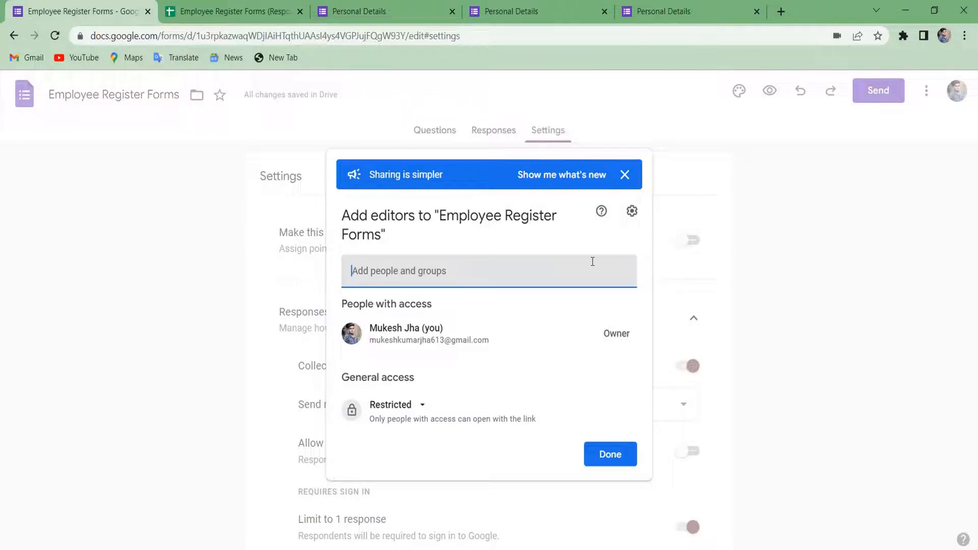
left_click(625, 175)
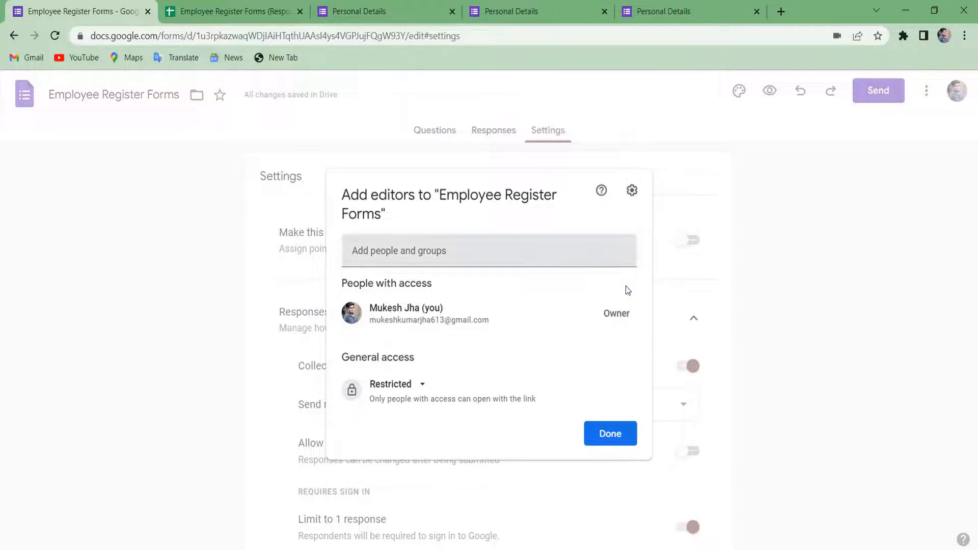
left_click(610, 433)
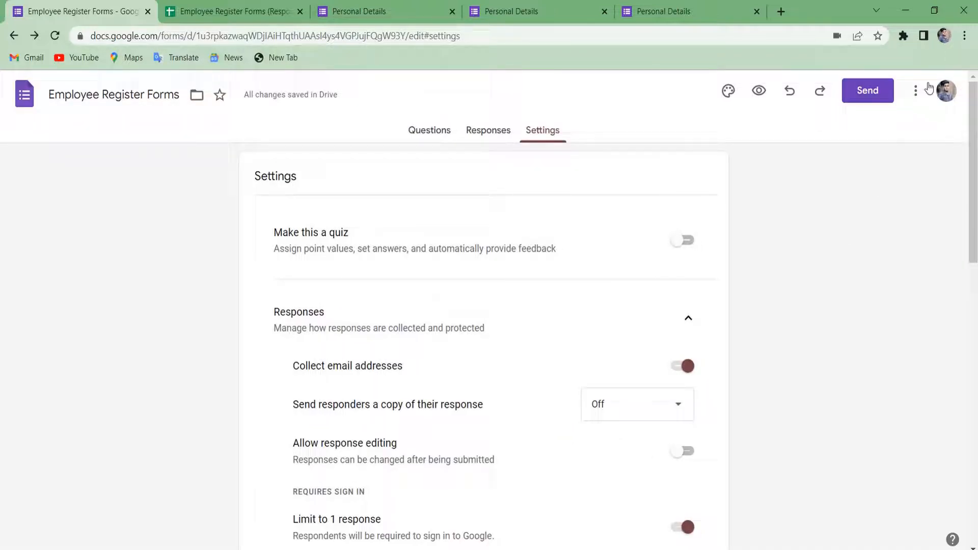
left_click(917, 95)
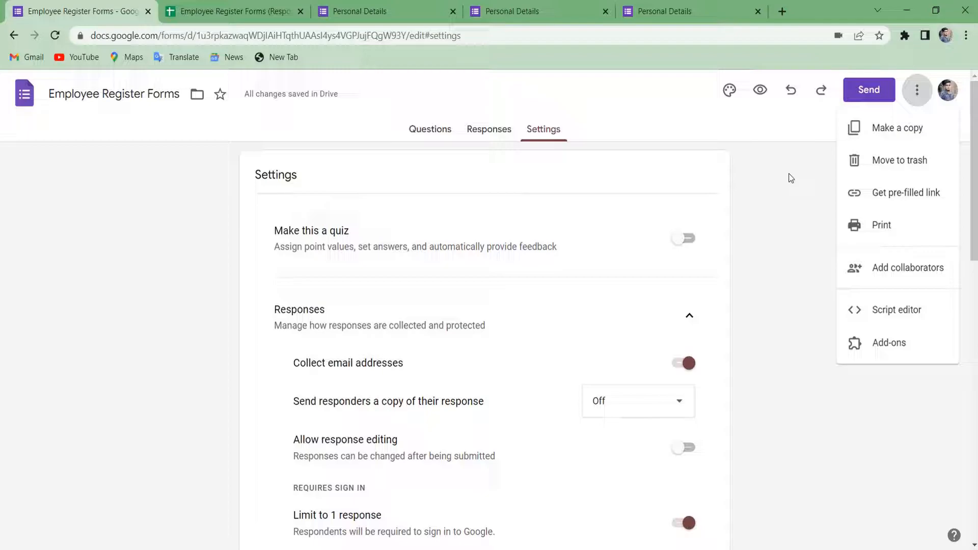
left_click(439, 136)
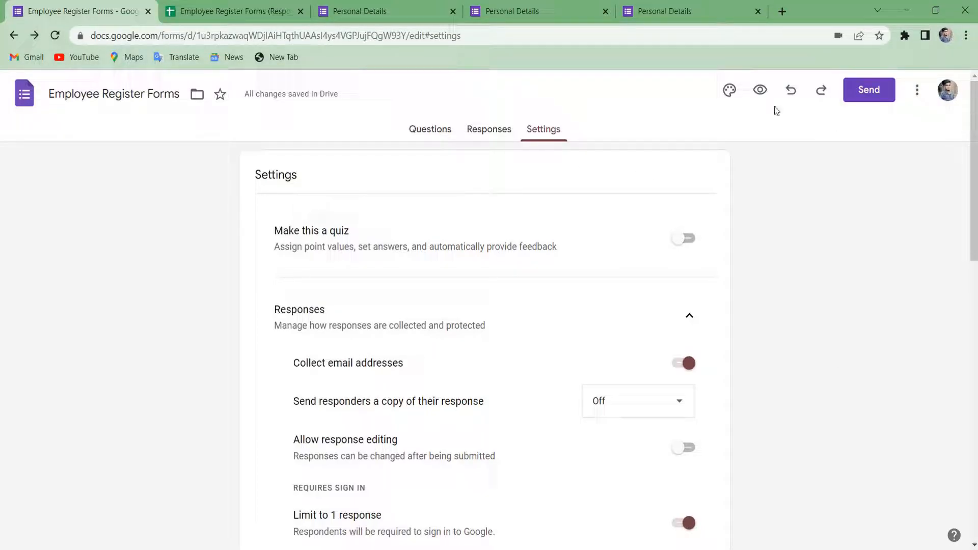
Preview the form as a respondent and close the leftover Personal Details tabs.
left_click(760, 90)
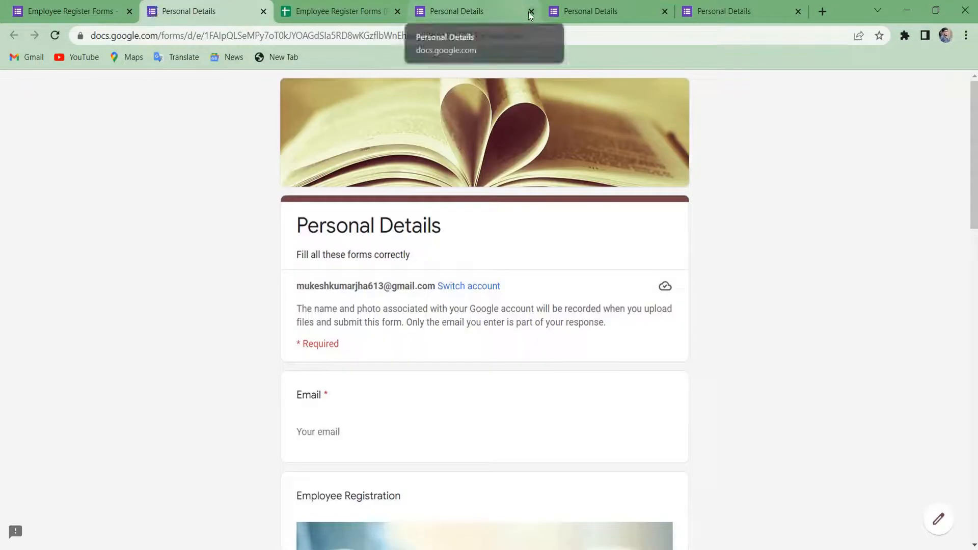
left_click(531, 12)
left_click(531, 12)
left_click(531, 12)
scroll(374, 360, "down", 1)
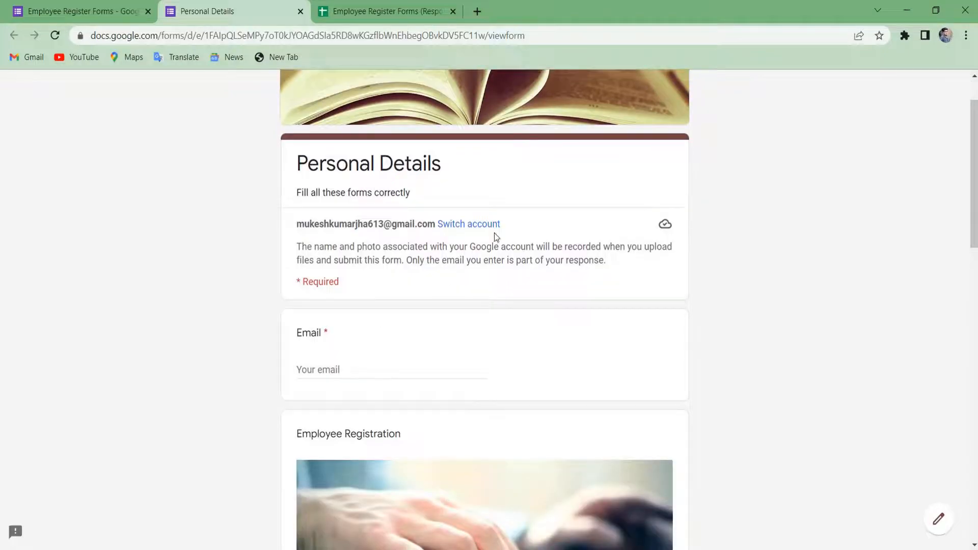
Enter the test email address, the employee's name and the father's name.
left_click(365, 371)
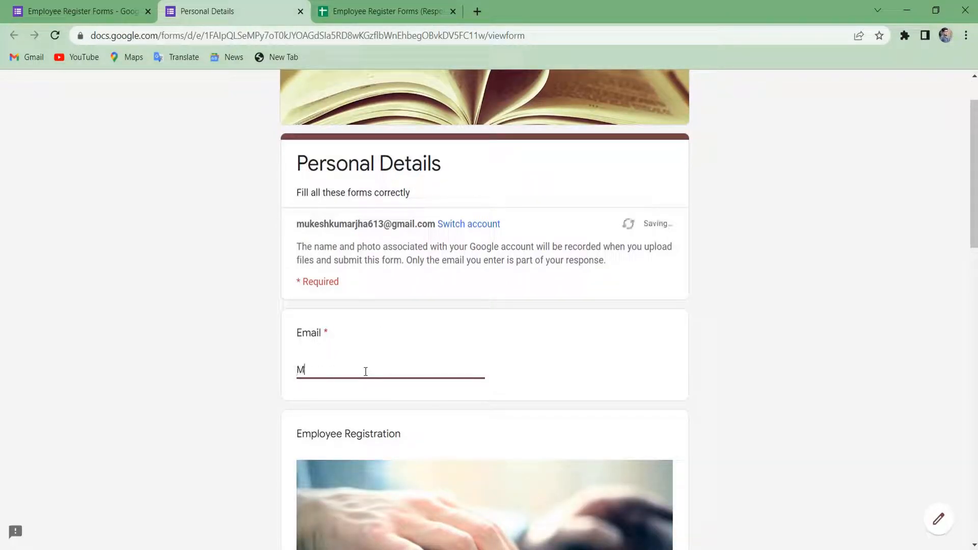
key("BackSpace")
key("BackSpace")
key("BackSpace")
key("BackSpace")
key("BackSpace")
key("BackSpace")
key("BackSpace")
key("Tab")
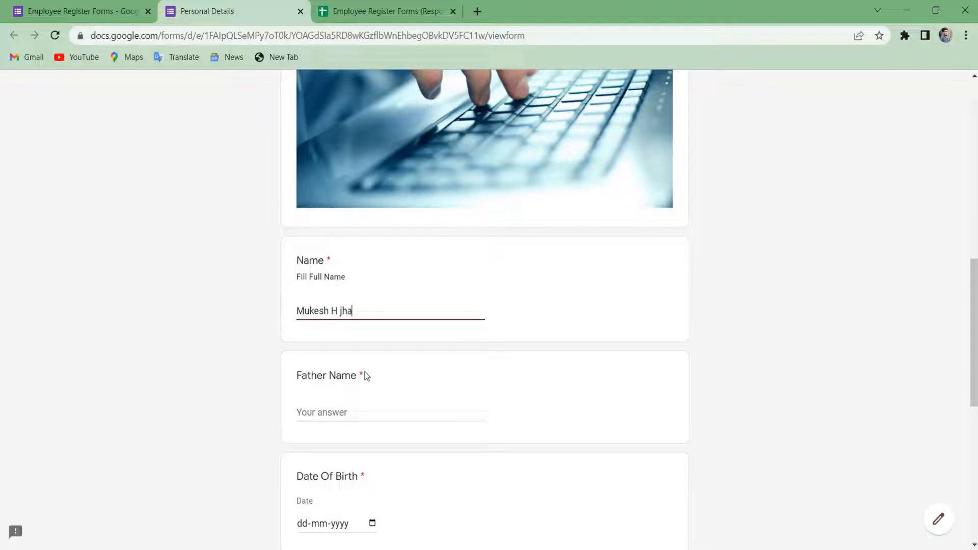
key("Tab")
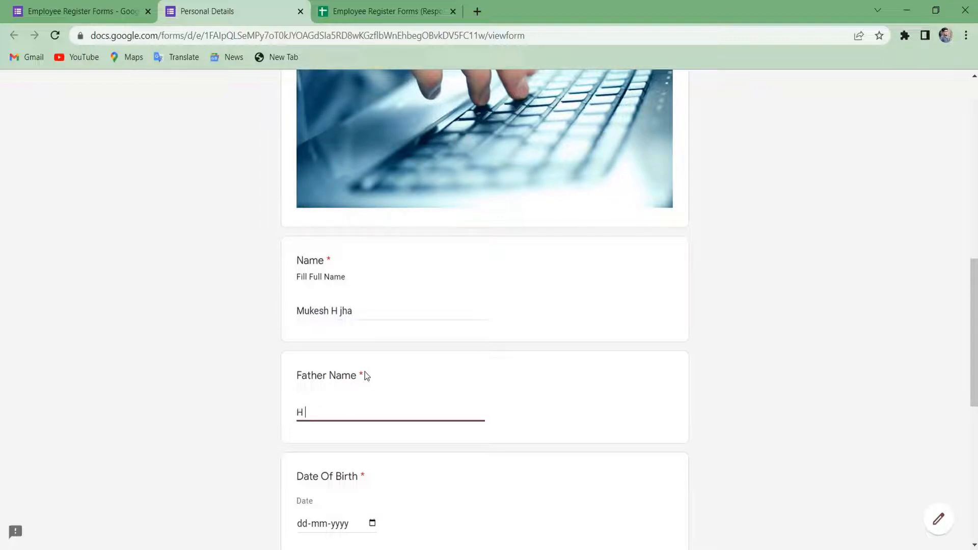
key("BackSpace")
key("BackSpace")
key("BackSpace")
key("BackSpace")
key("BackSpace")
key("Tab")
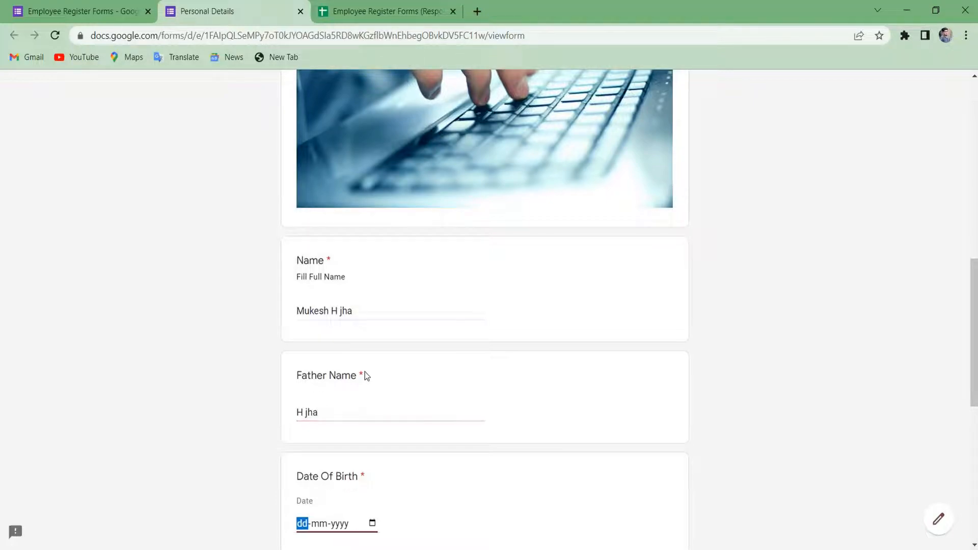
Set Date Of Birth to 26 October 1999 using the calendar picker.
scroll(364, 372, "down", 2)
left_click(369, 375)
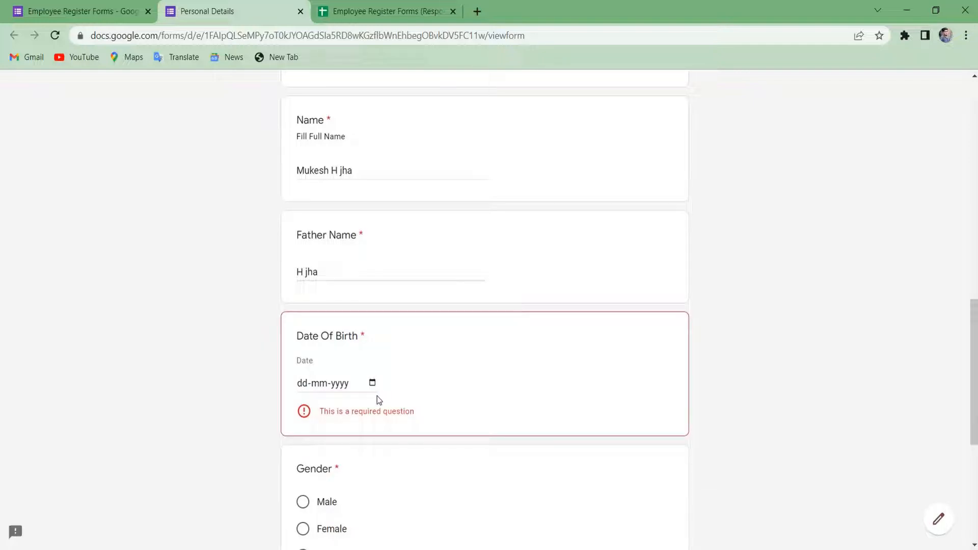
left_click(372, 382)
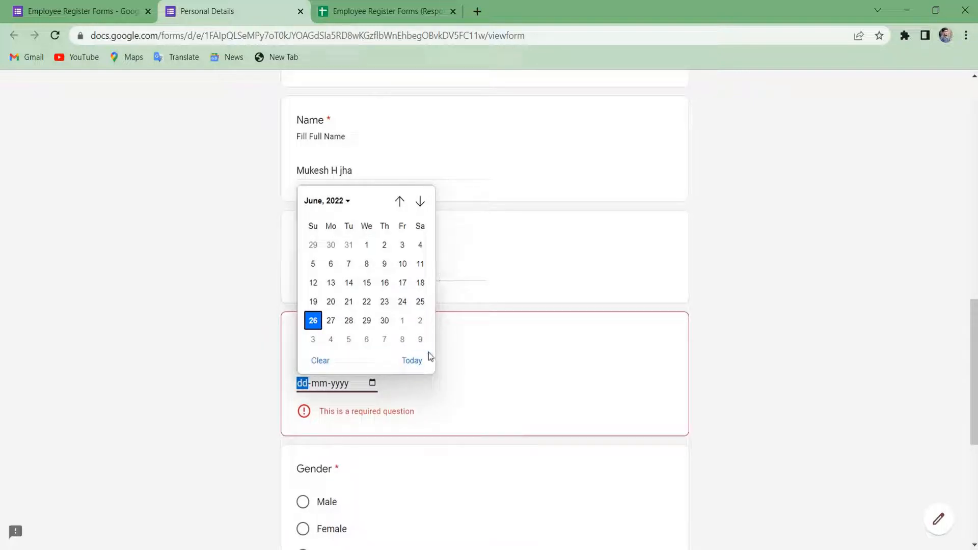
left_click(400, 198)
left_click(400, 198)
left_click(400, 198)
left_click(400, 198)
left_click(400, 201)
left_click(400, 201)
left_click(351, 203)
left_click(352, 203)
left_click(351, 206)
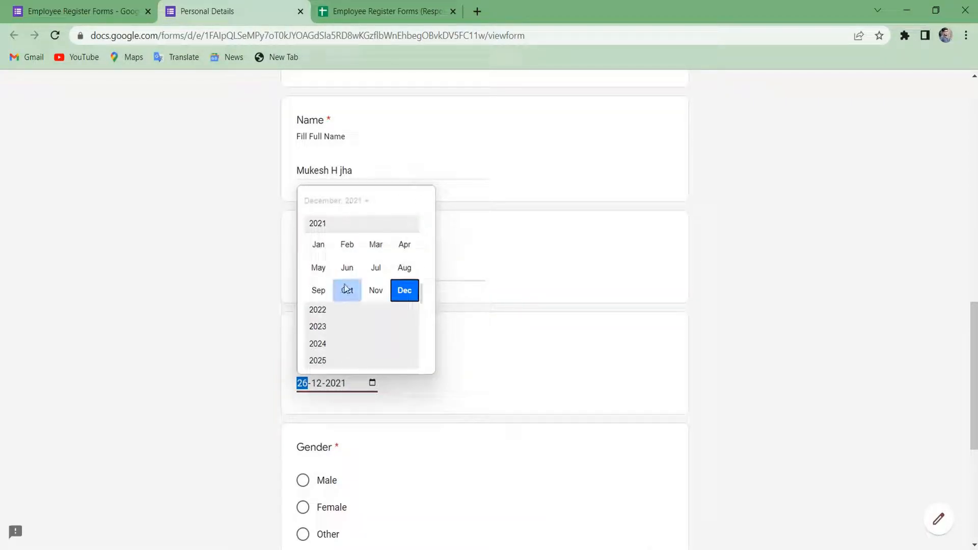
scroll(337, 336, "up", 1)
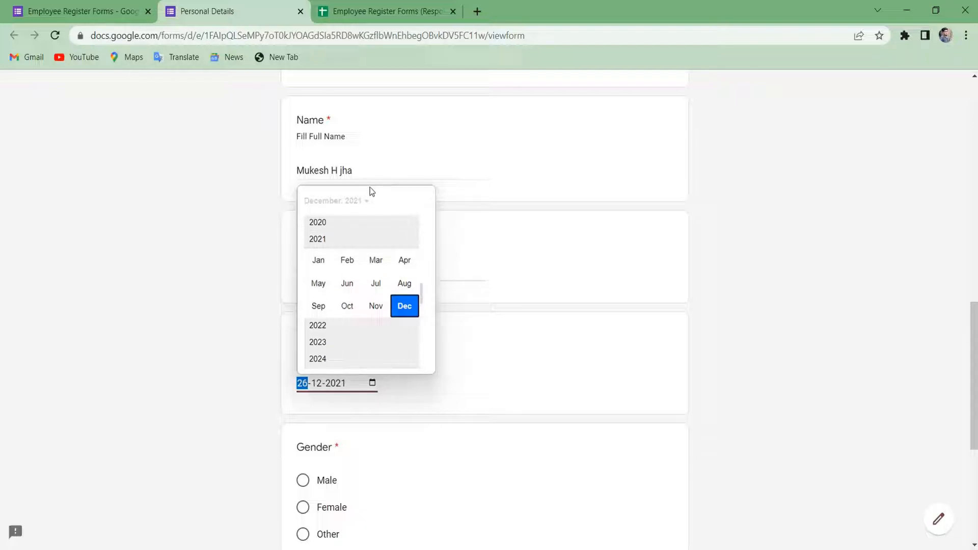
scroll(346, 277, "up", 3)
scroll(346, 278, "up", 6)
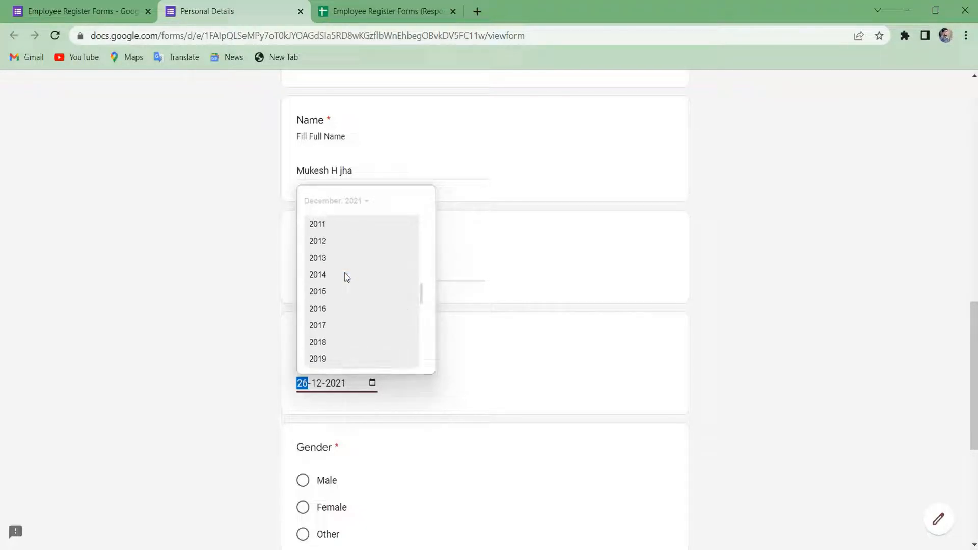
scroll(346, 277, "up", 1)
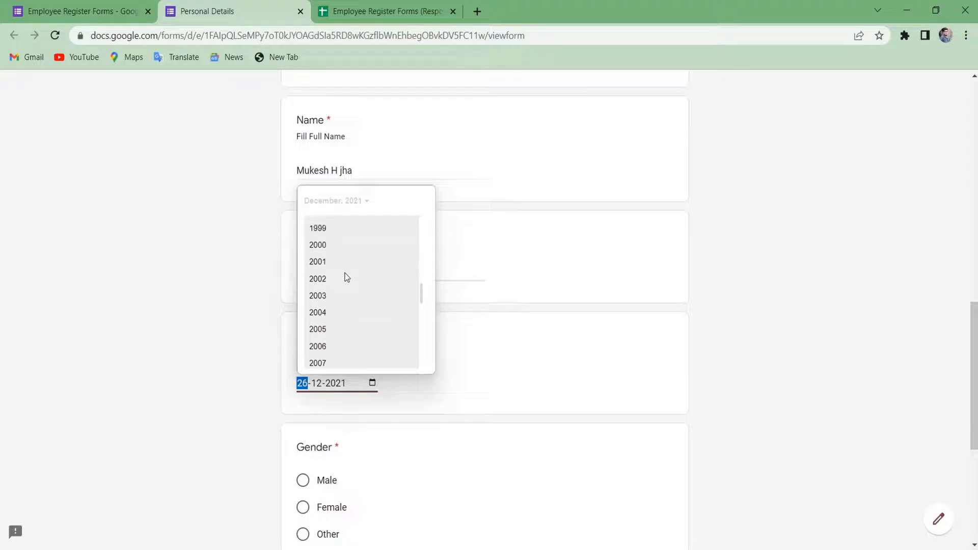
left_click(327, 228)
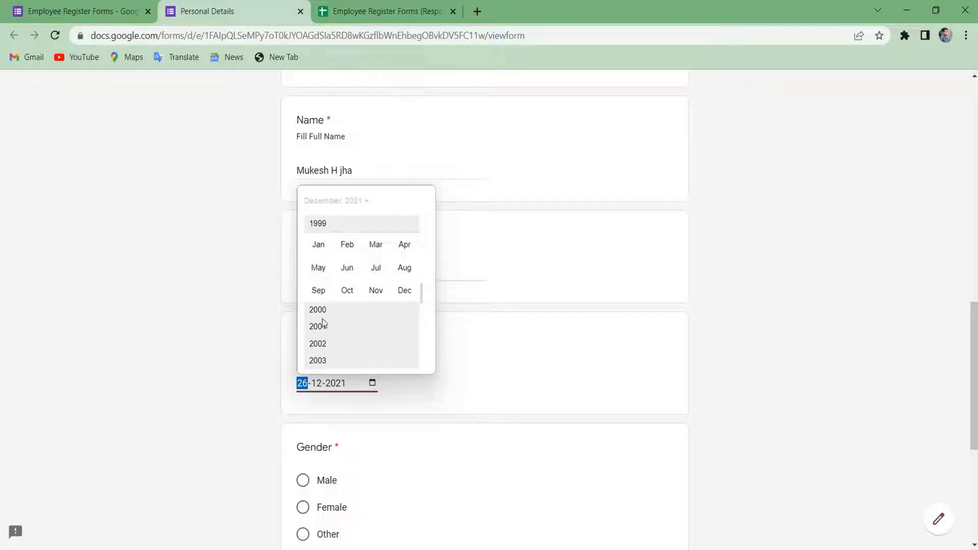
left_click(344, 289)
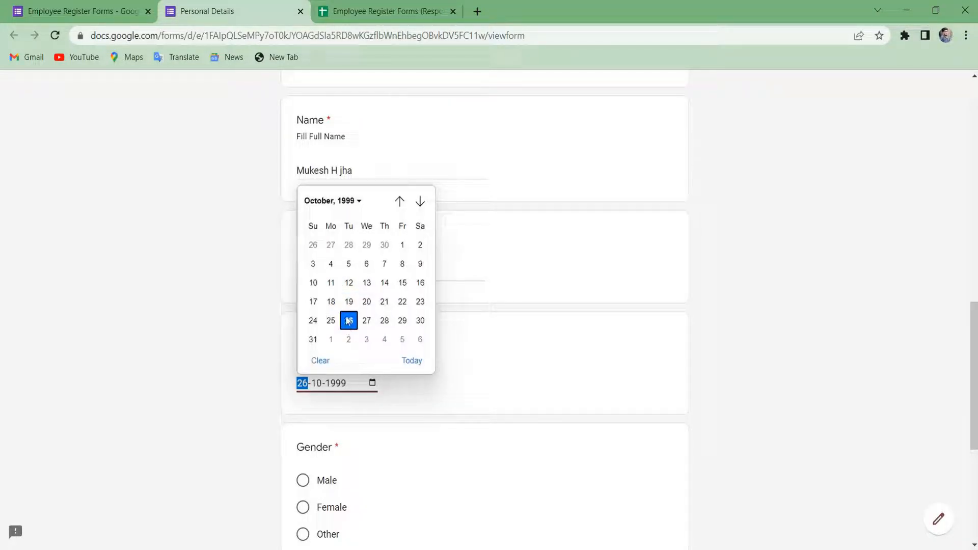
left_click(348, 321)
Answer Male for Gender and Open for Cast, then go to the next section.
scroll(345, 321, "down", 3)
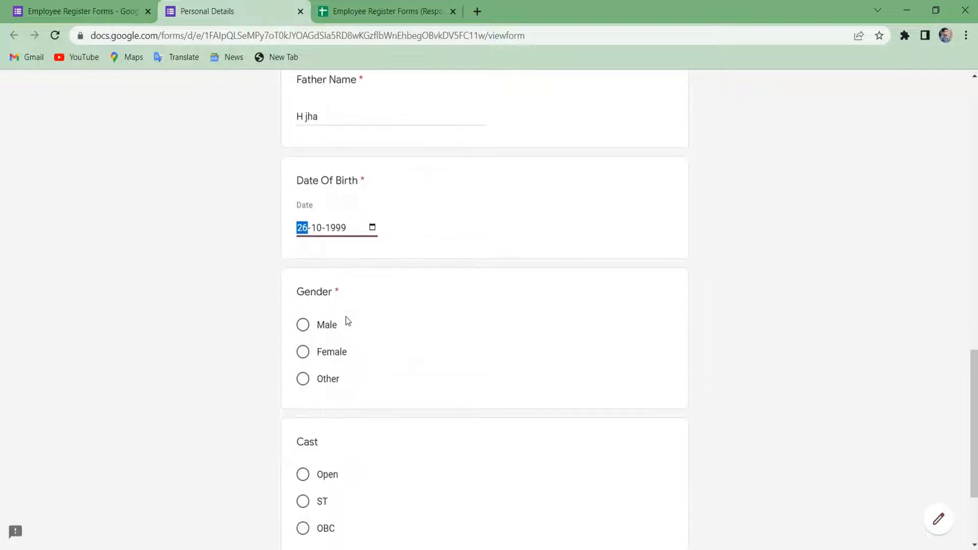
left_click(305, 317)
left_click(305, 334)
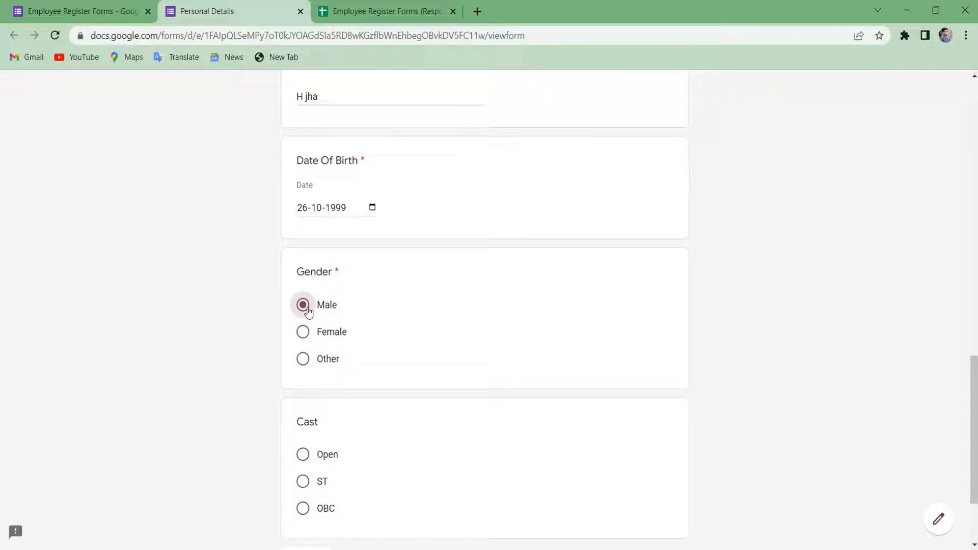
left_click(302, 332)
left_click(303, 306)
scroll(304, 311, "down", 2)
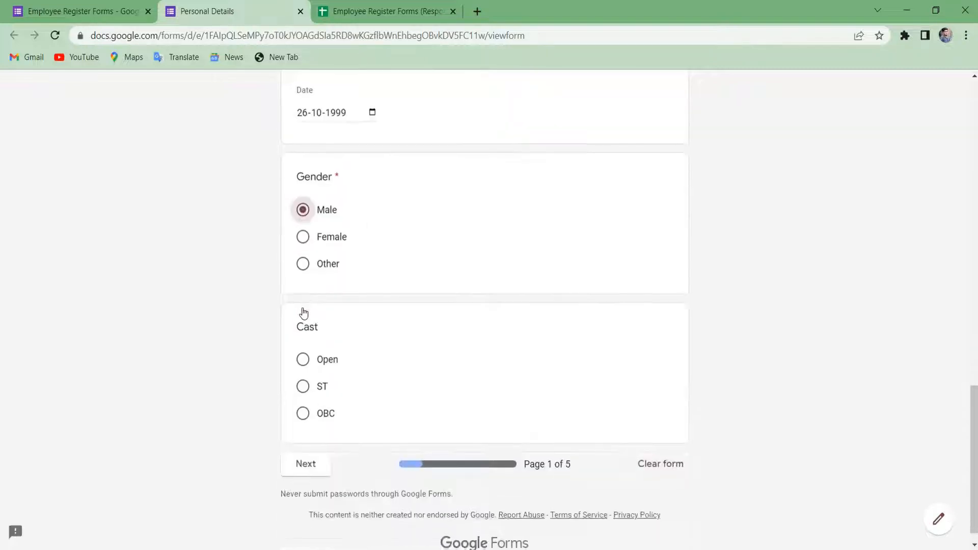
left_click(305, 360)
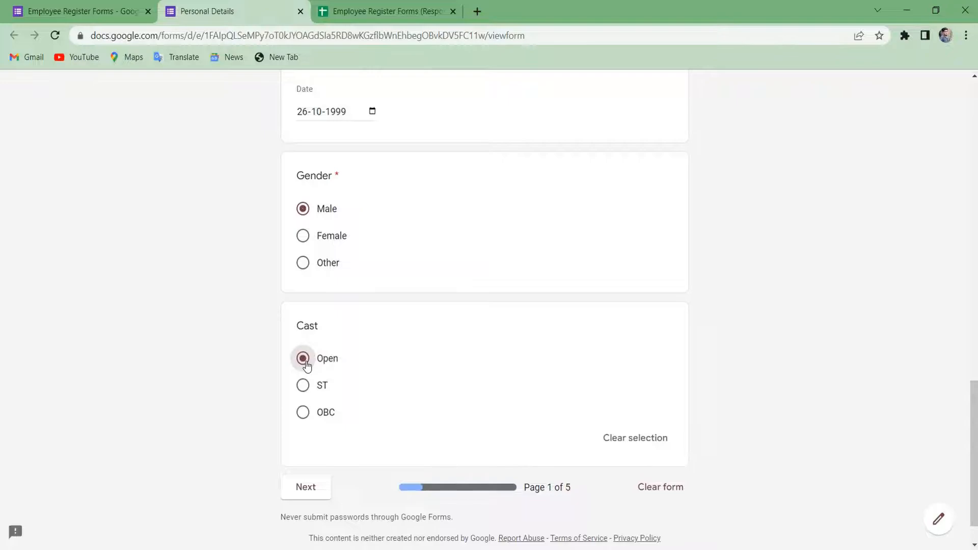
scroll(306, 366, "down", 1)
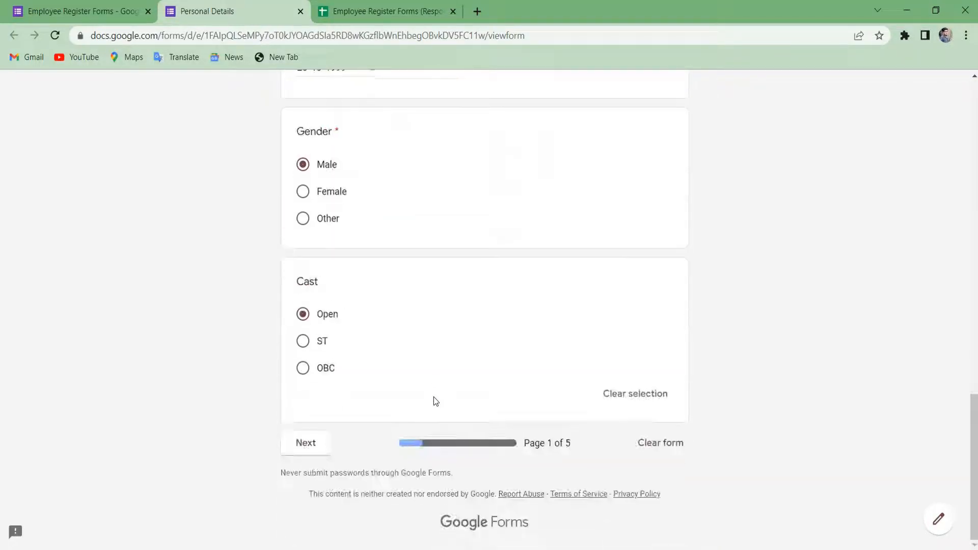
left_click(306, 442)
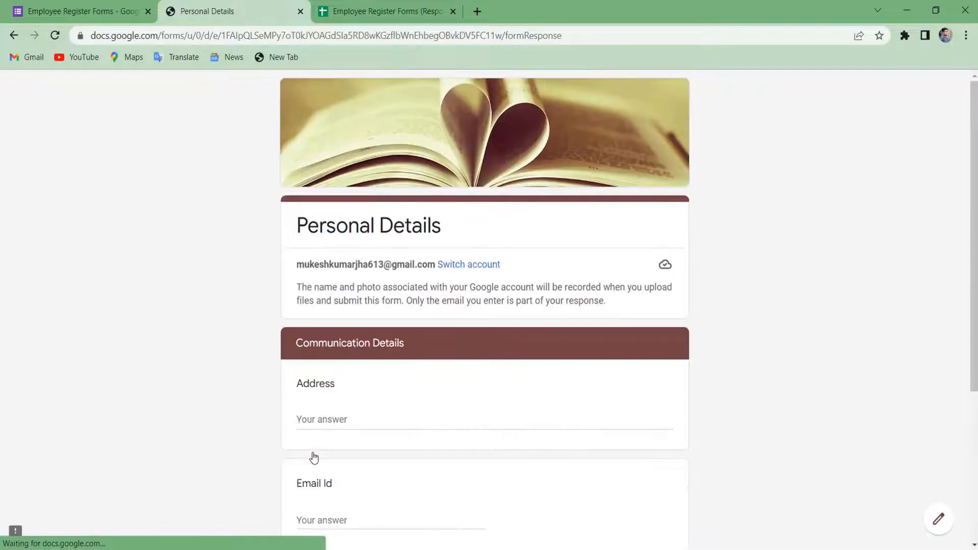
Fill in the address, contact email and mobile number, then continue to the next section.
left_click(379, 418)
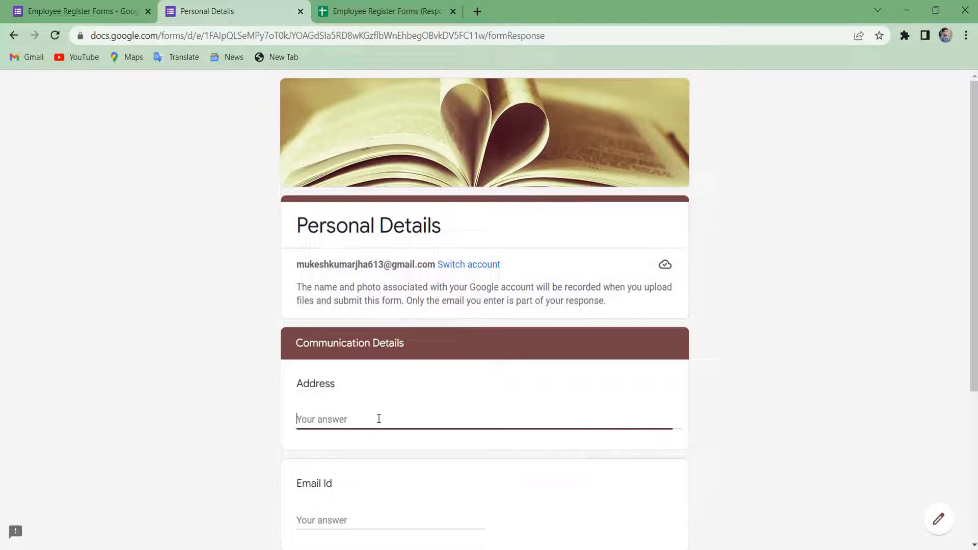
type("H")
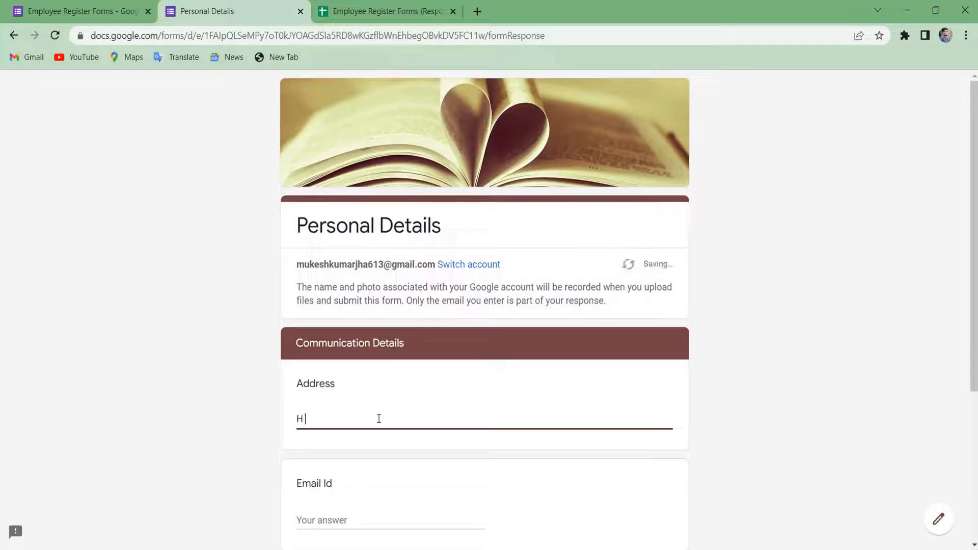
key("BackSpace")
type("Thane wa")
key("BackSpace")
scroll(379, 418, "down", 2)
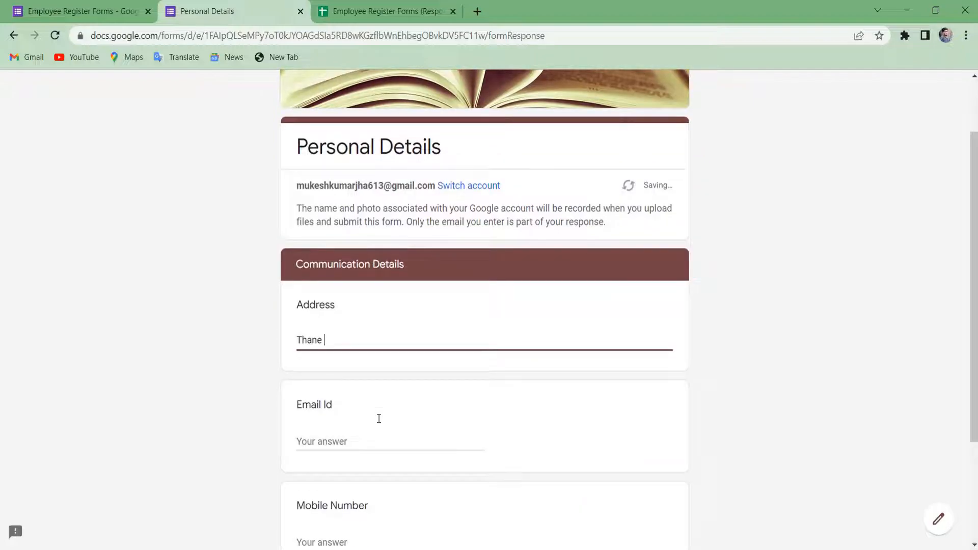
scroll(379, 418, "down", 2)
left_click(421, 358)
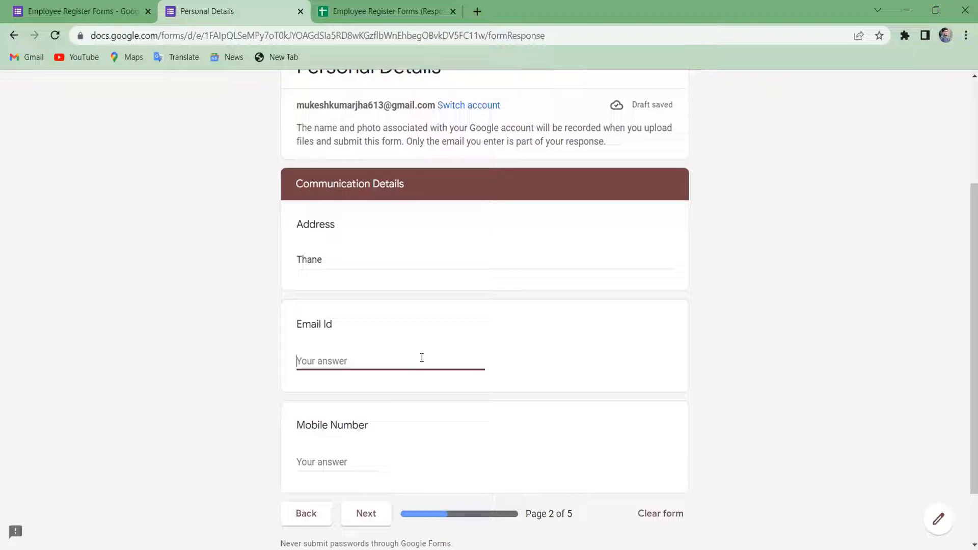
type("Xyz")
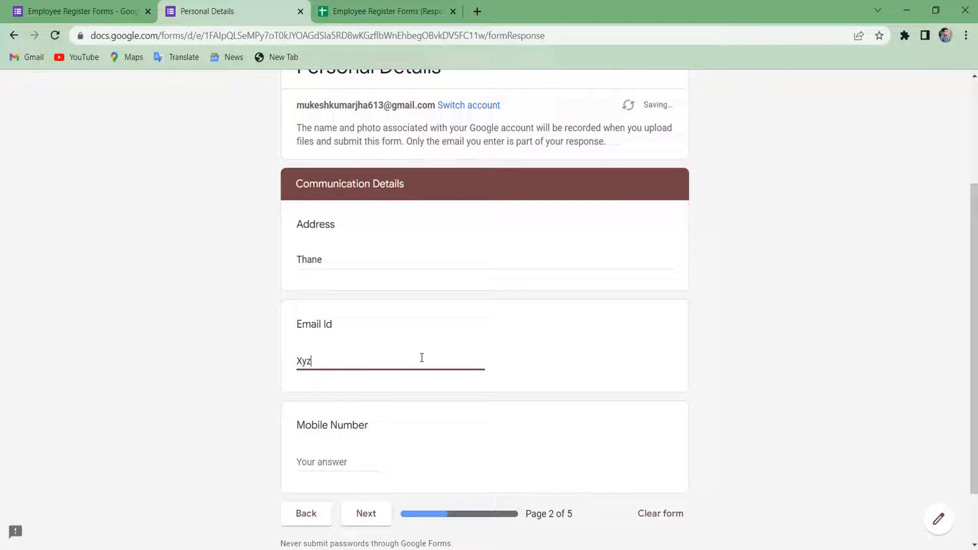
type("@gmail.com")
key("Tab")
scroll(379, 428, "down", 2)
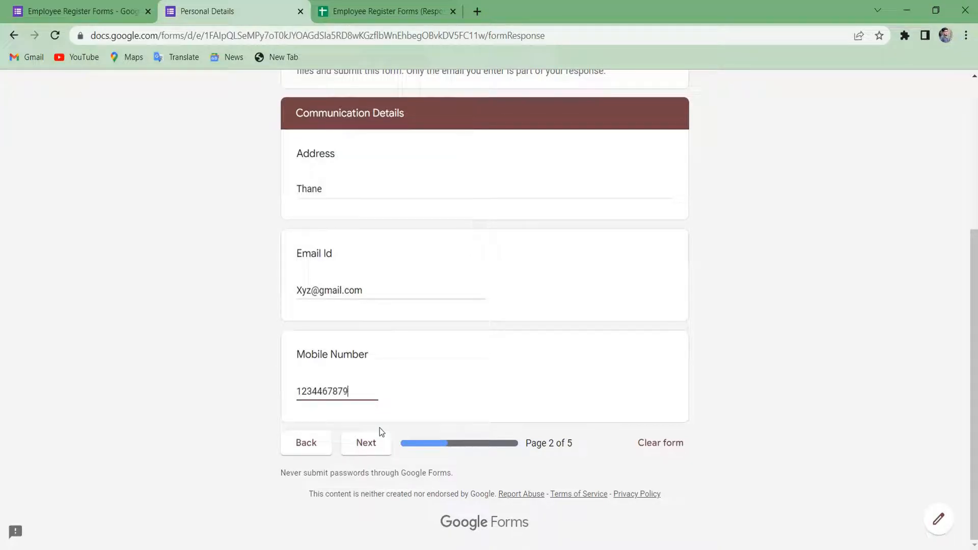
left_click(370, 446)
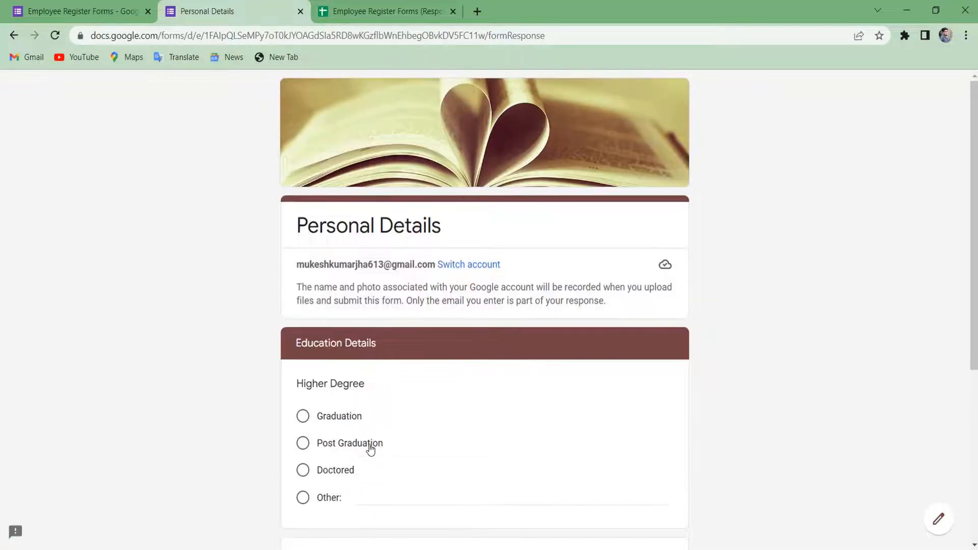
Answer Graduation for Higher Degree and A for Grade, then go to the next page.
scroll(370, 448, "down", 5)
scroll(370, 450, "up", 2)
scroll(371, 450, "down", 2)
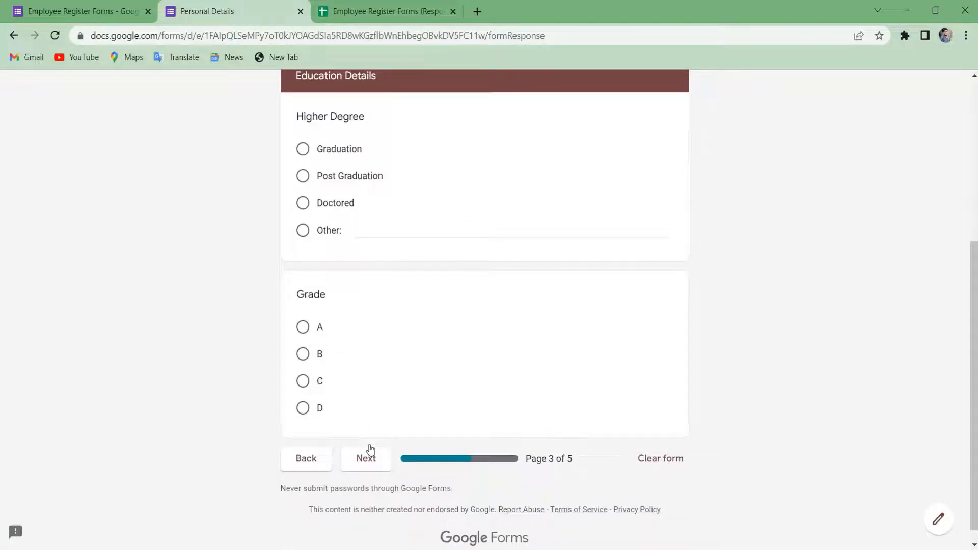
left_click(304, 149)
left_click(305, 177)
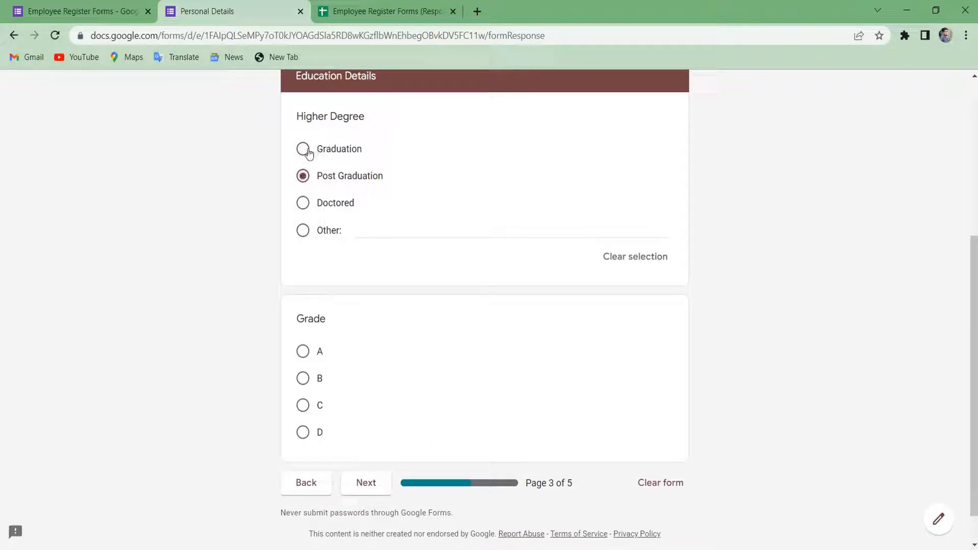
left_click(307, 152)
scroll(309, 156, "down", 1)
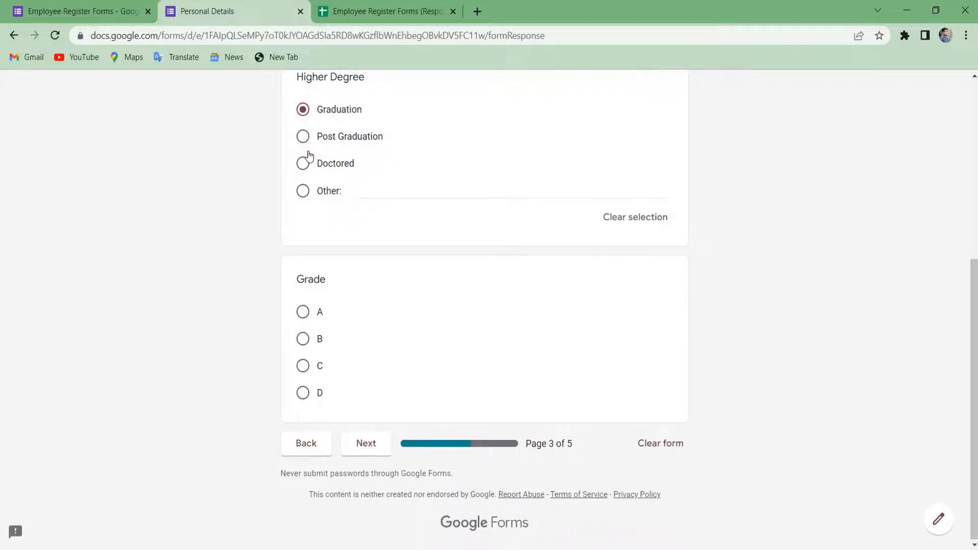
left_click(304, 312)
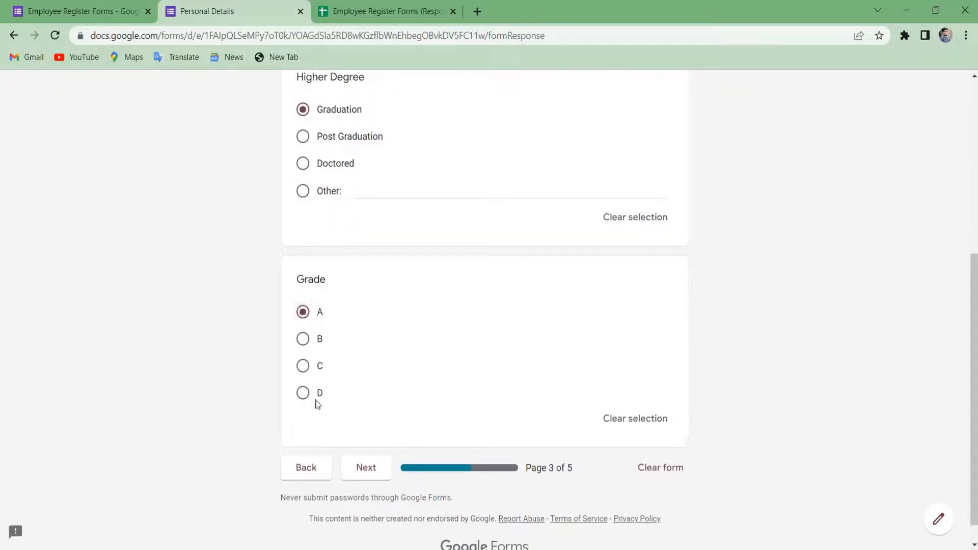
left_click(359, 467)
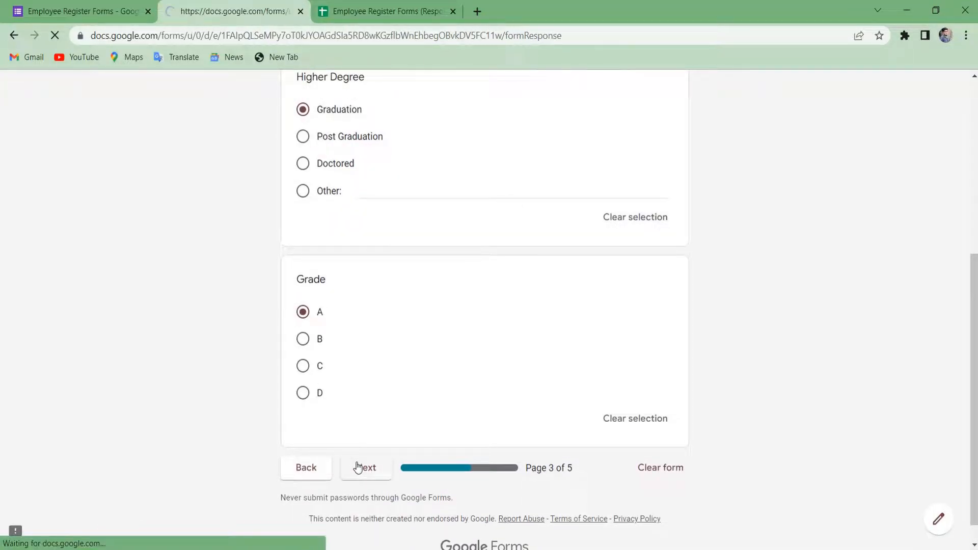
scroll(358, 466, "down", 3)
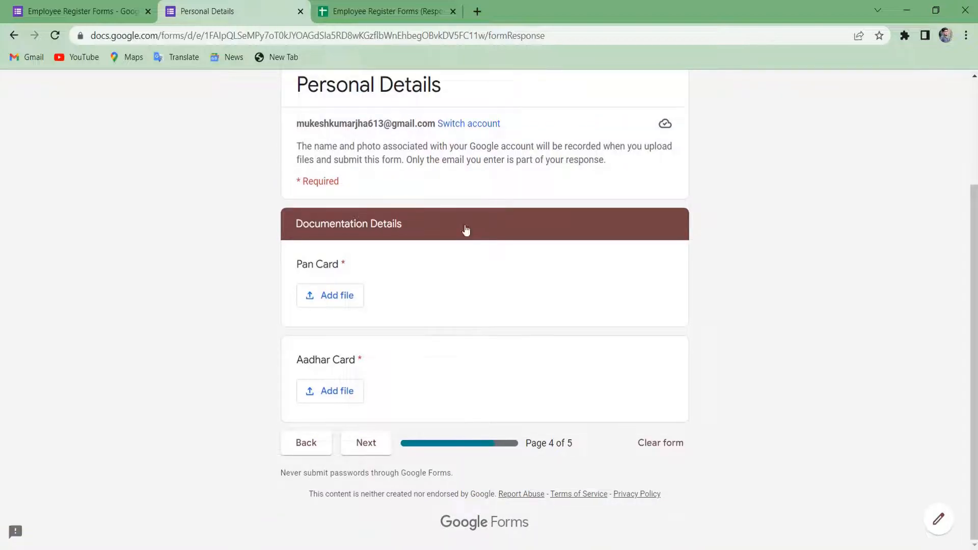
Upload Customize-Event-Registration-Form.jpg for the Pan Card question.
left_click(330, 295)
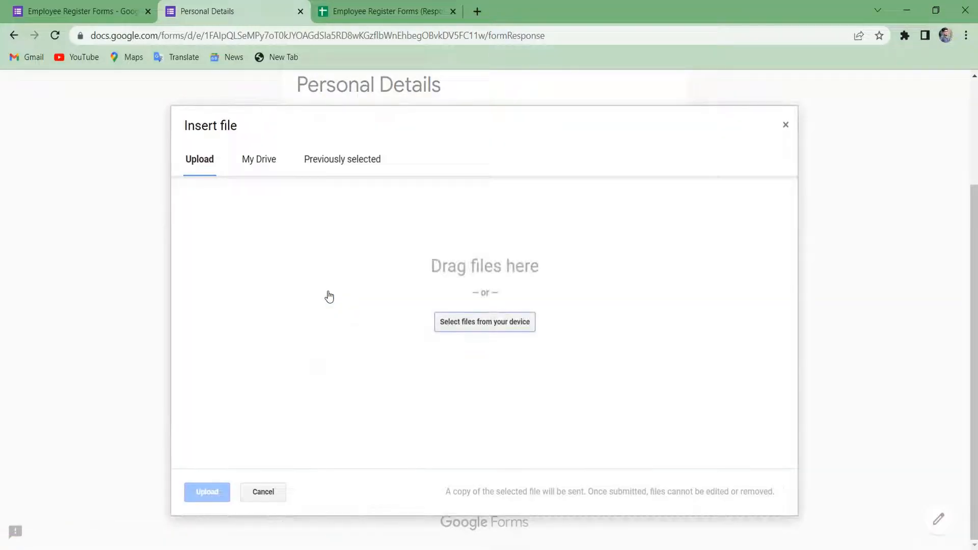
left_click(482, 323)
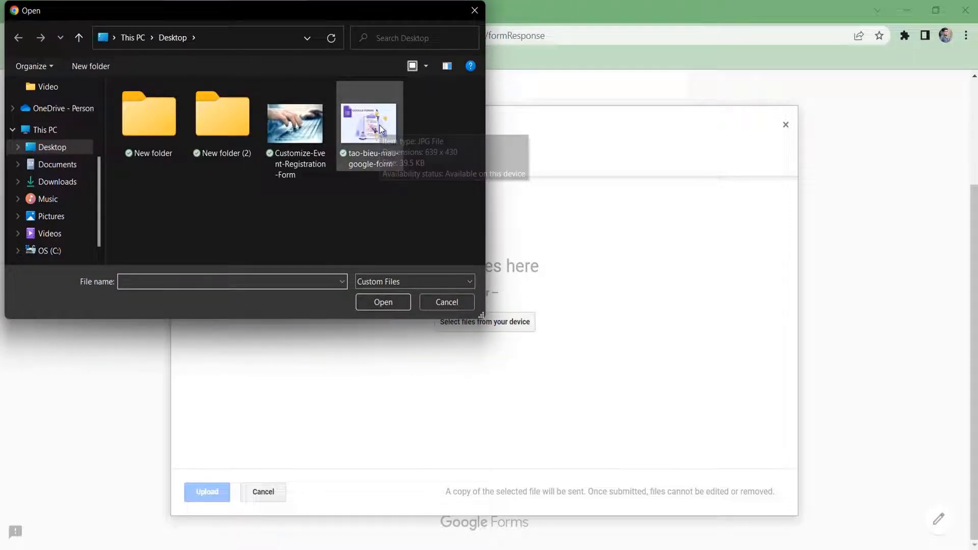
left_click(309, 135)
double_click(310, 135)
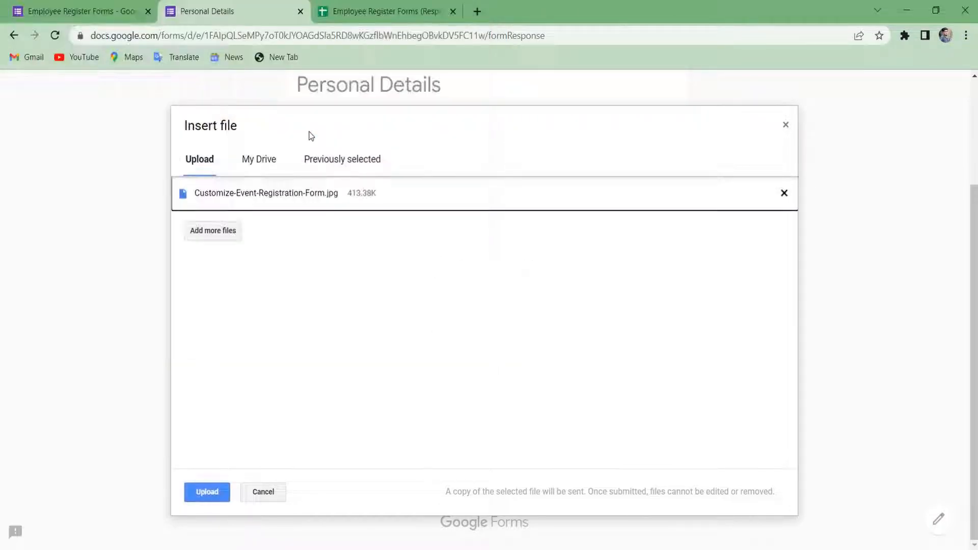
left_click(214, 491)
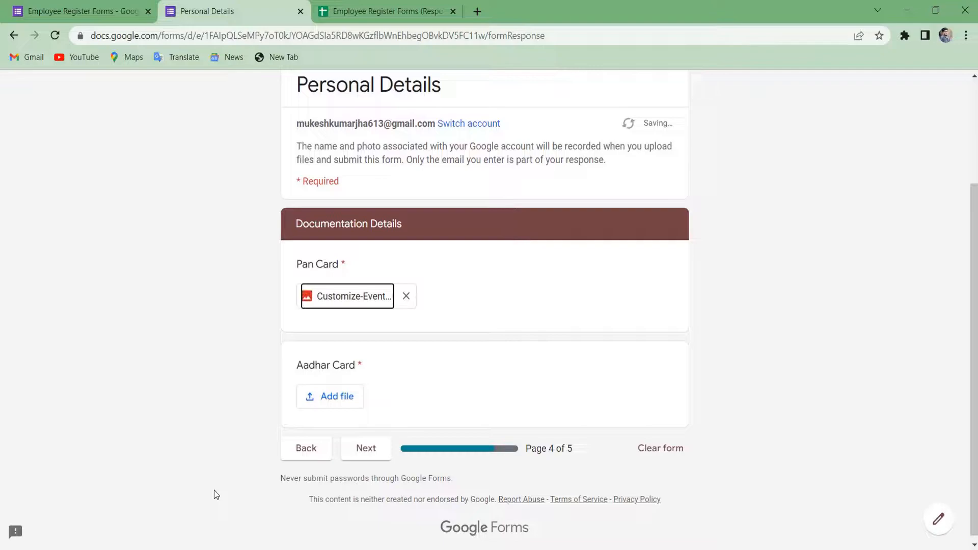
Upload Customize-Event-Registration-Form.jpg for the Aadhar Card question.
left_click(334, 396)
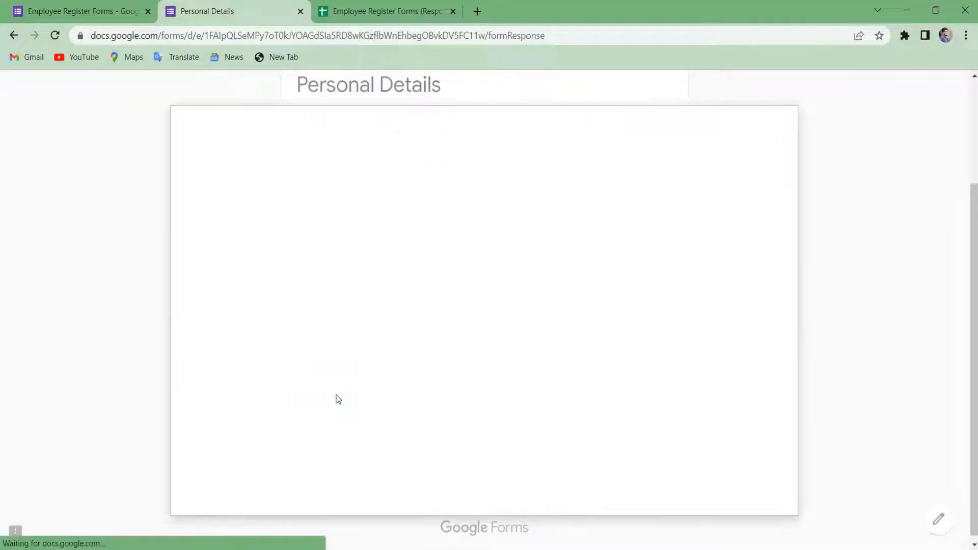
left_click(453, 327)
double_click(273, 130)
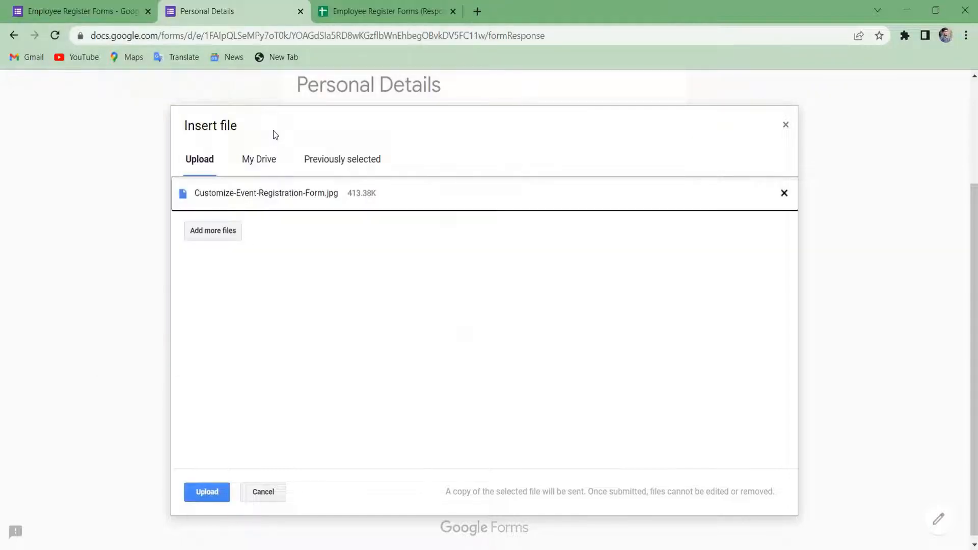
left_click(208, 497)
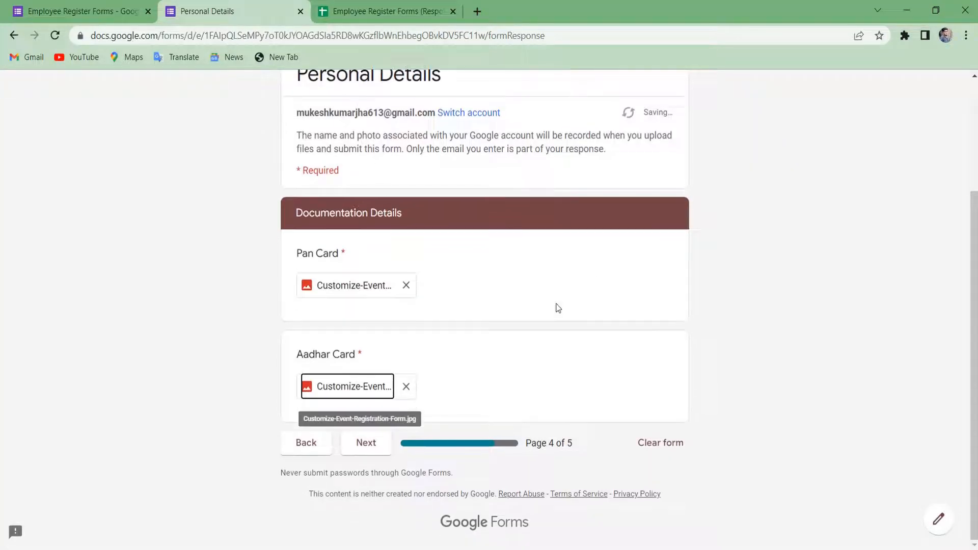
Continue to the last page and choose Hindi in the Subject Dropdown.
left_click(362, 446)
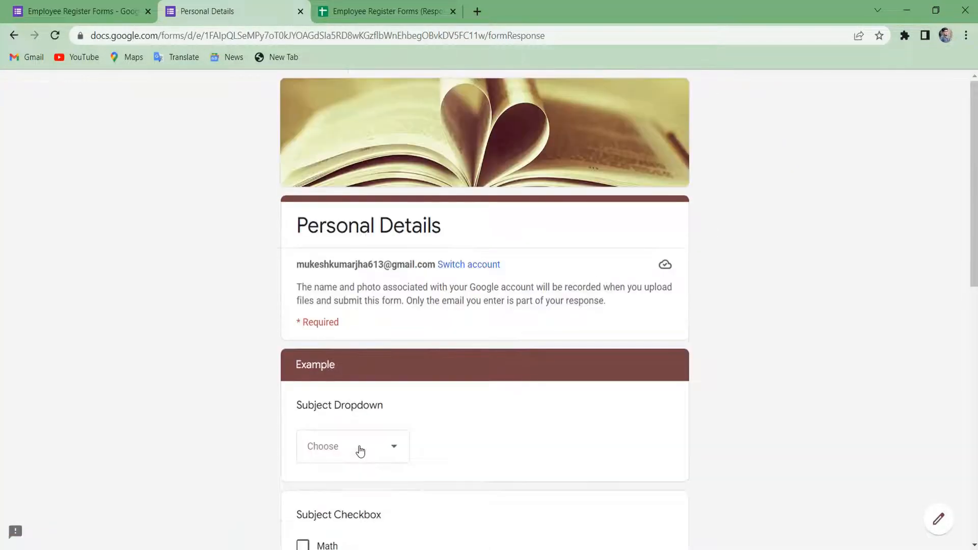
scroll(360, 451, "down", 2)
scroll(360, 451, "up", 2)
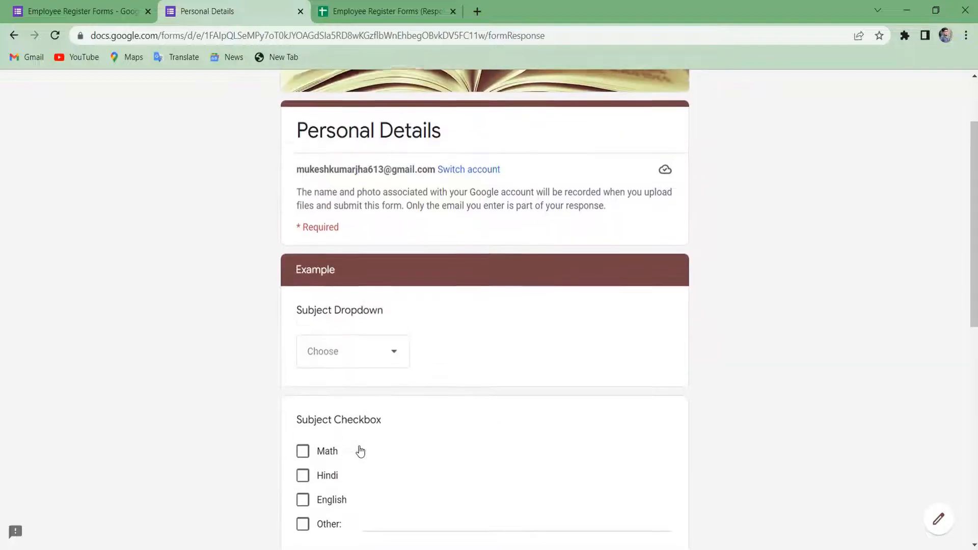
left_click(402, 367)
scroll(354, 408, "down", 1)
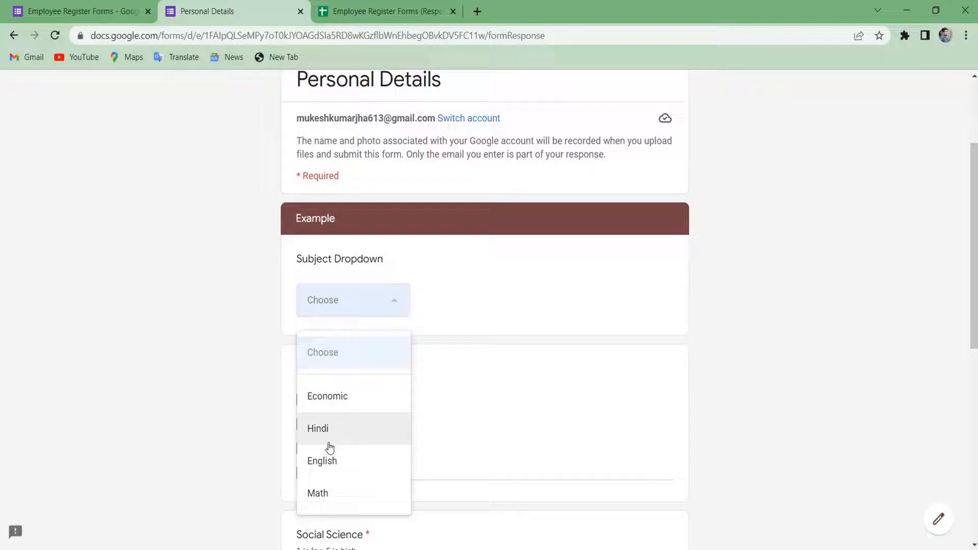
left_click(343, 433)
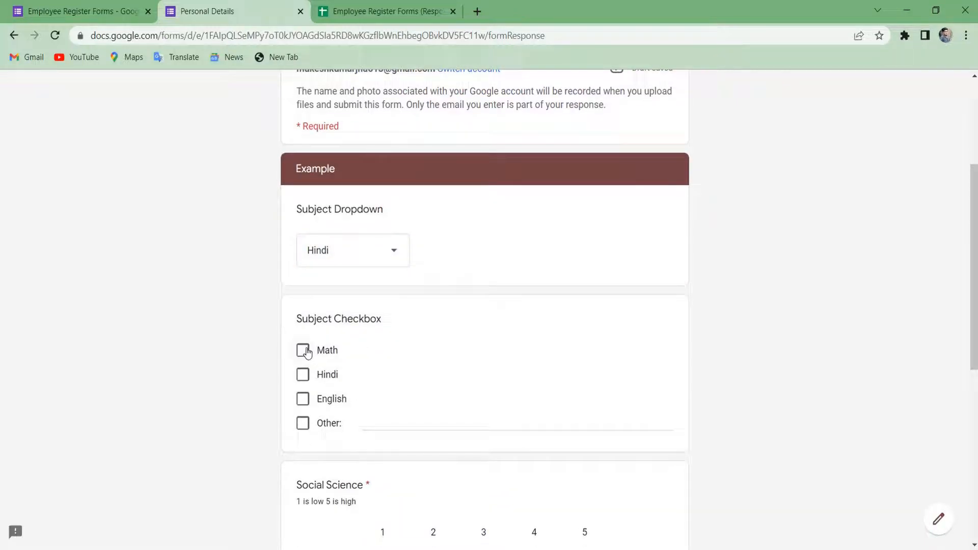
Tick Math, Hindi and English under Subject Checkbox and rate Social Science 3.
left_click(303, 354)
left_click(305, 378)
left_click(307, 399)
scroll(310, 401, "down", 2)
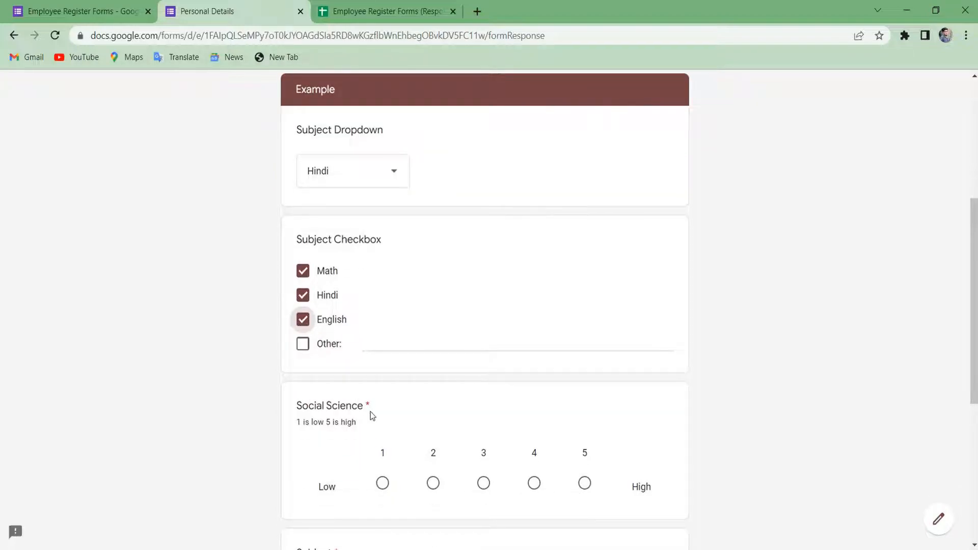
scroll(370, 413, "down", 1)
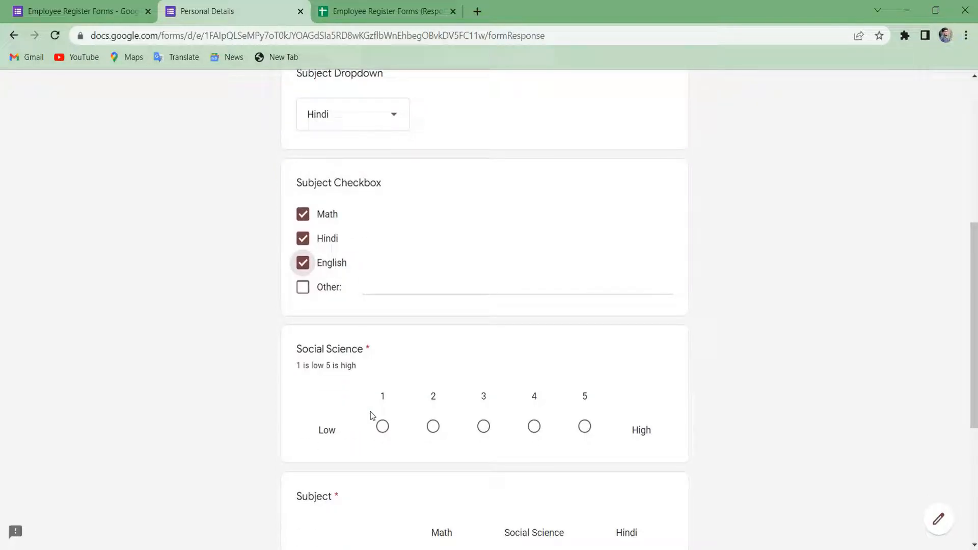
left_click(535, 433)
left_click(581, 431)
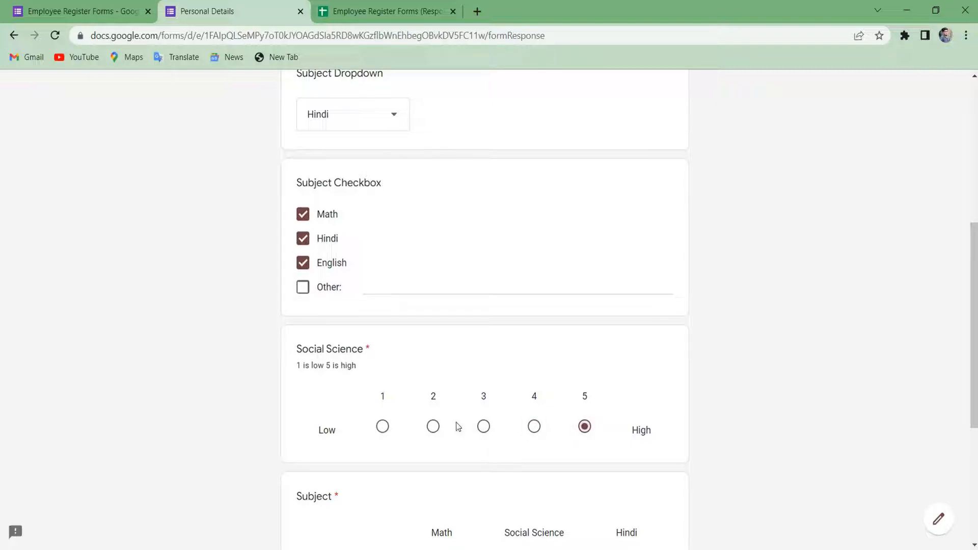
left_click(488, 421)
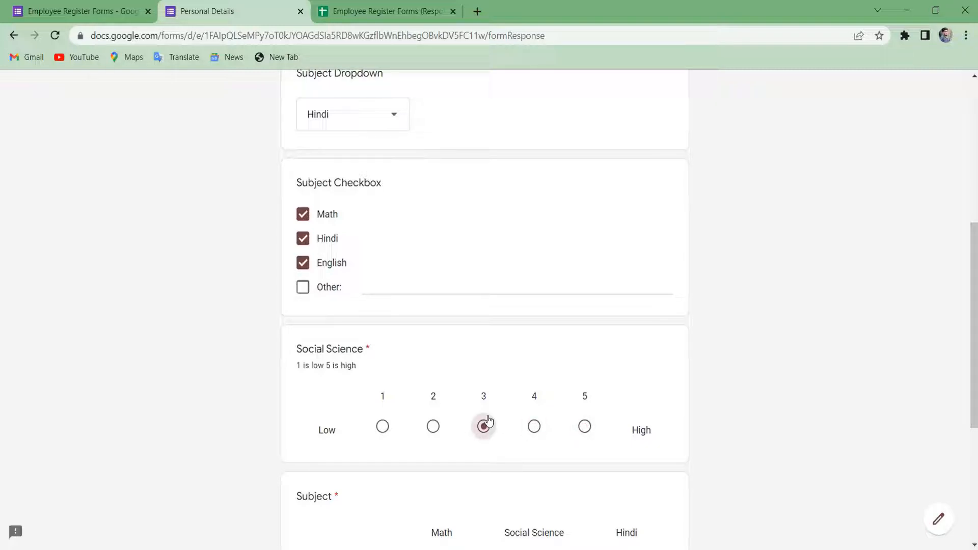
Tick Math for all three people in the Subject grid, plus Social Science or Hindi, and submit.
scroll(488, 420, "up", 2)
scroll(488, 420, "down", 5)
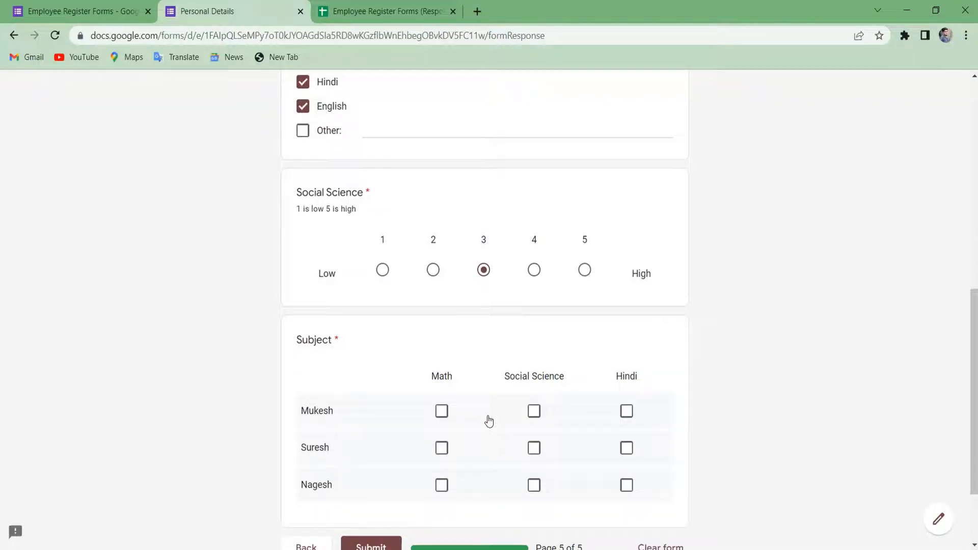
scroll(489, 421, "down", 1)
scroll(489, 421, "down", 2)
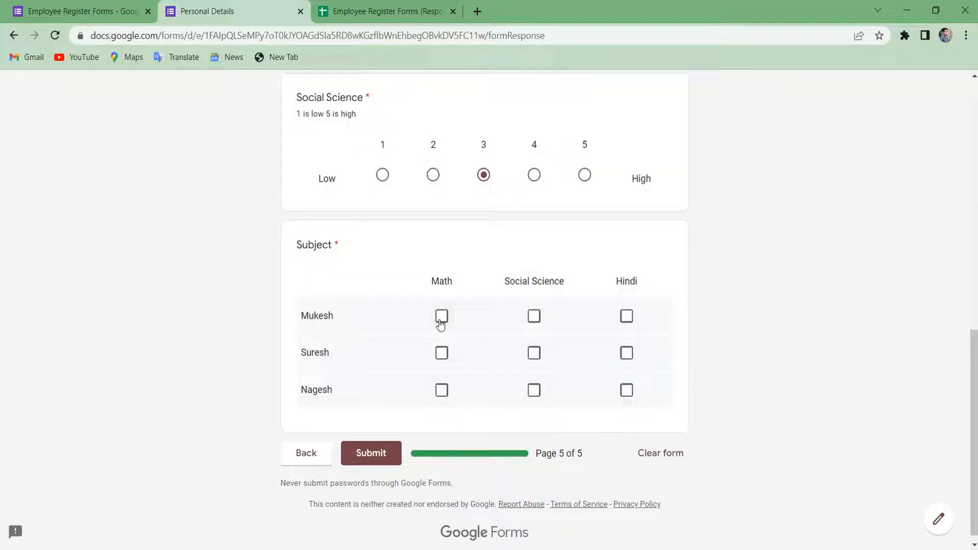
left_click(440, 322)
left_click(441, 353)
left_click(454, 397)
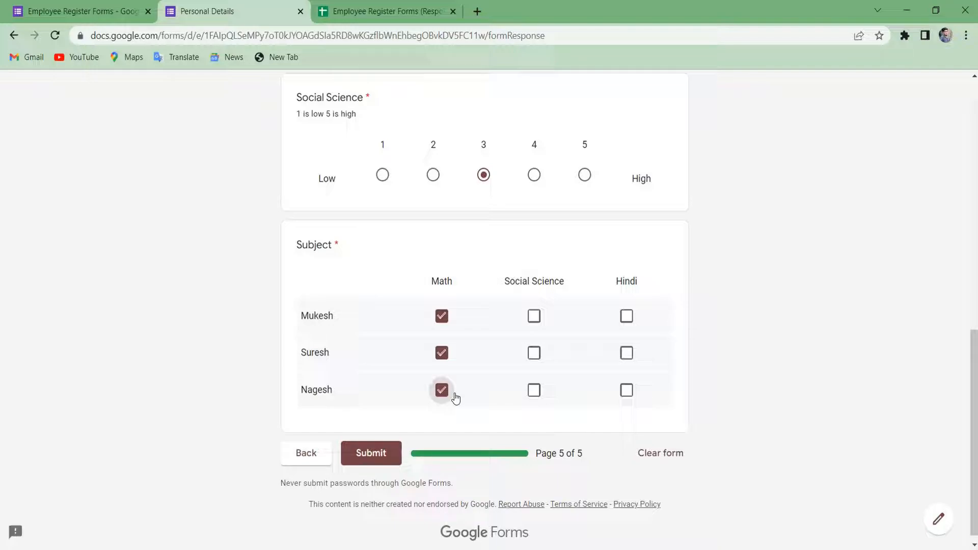
left_click(536, 316)
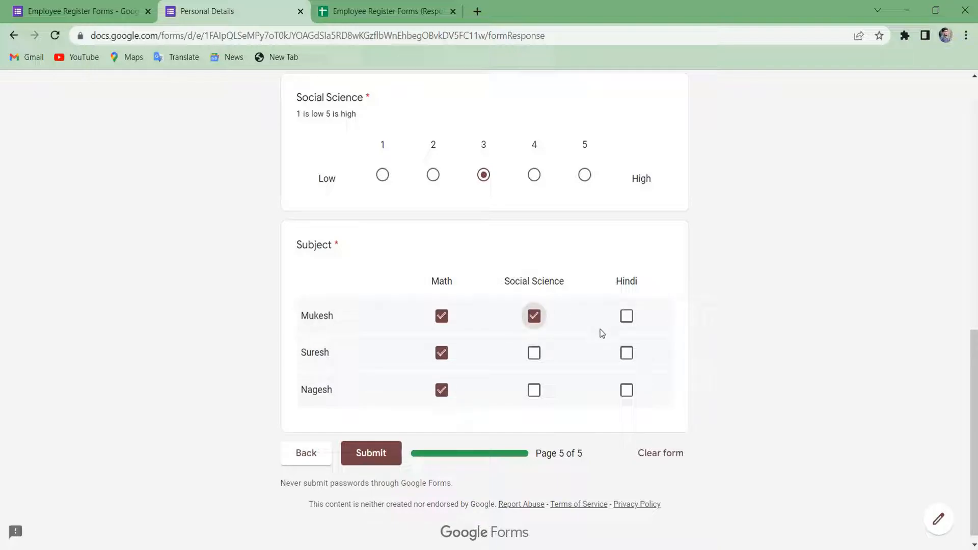
left_click(629, 355)
left_click(632, 390)
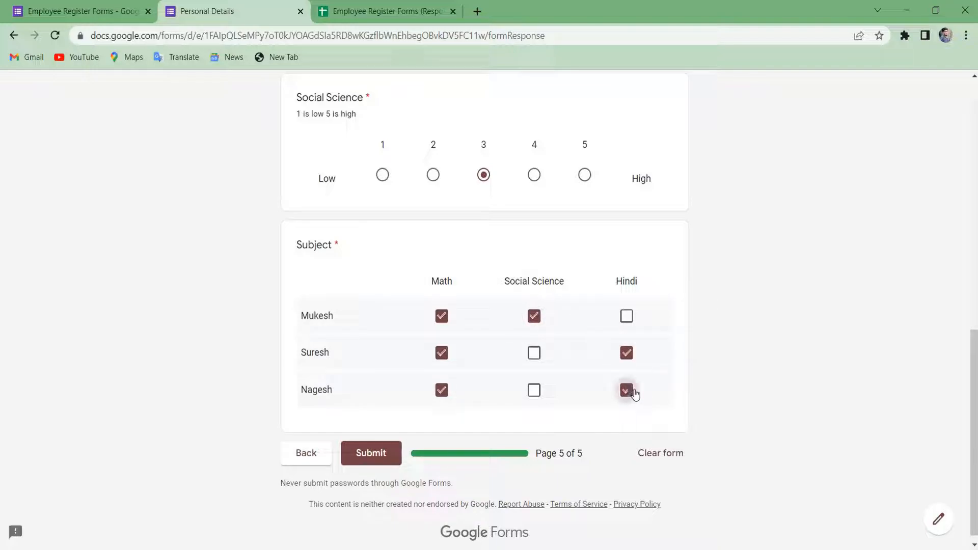
left_click(361, 463)
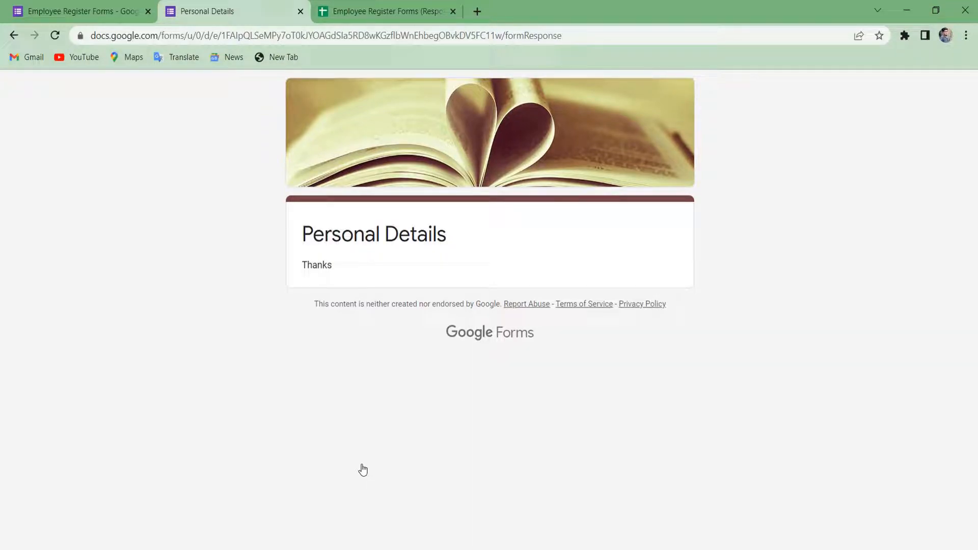
Check the new response row in the linked Responses spreadsheet.
left_click(439, 6)
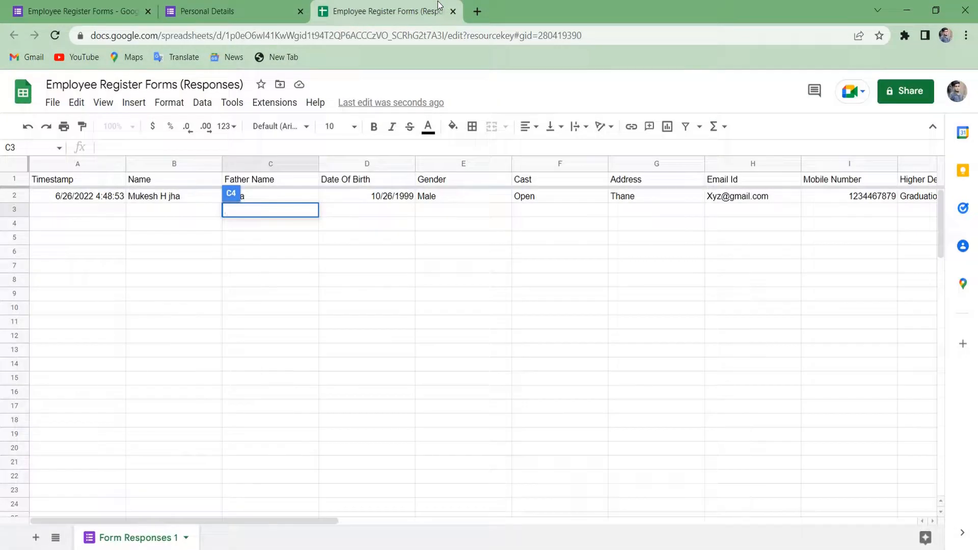
left_click(447, 336)
key("ctrl+Up")
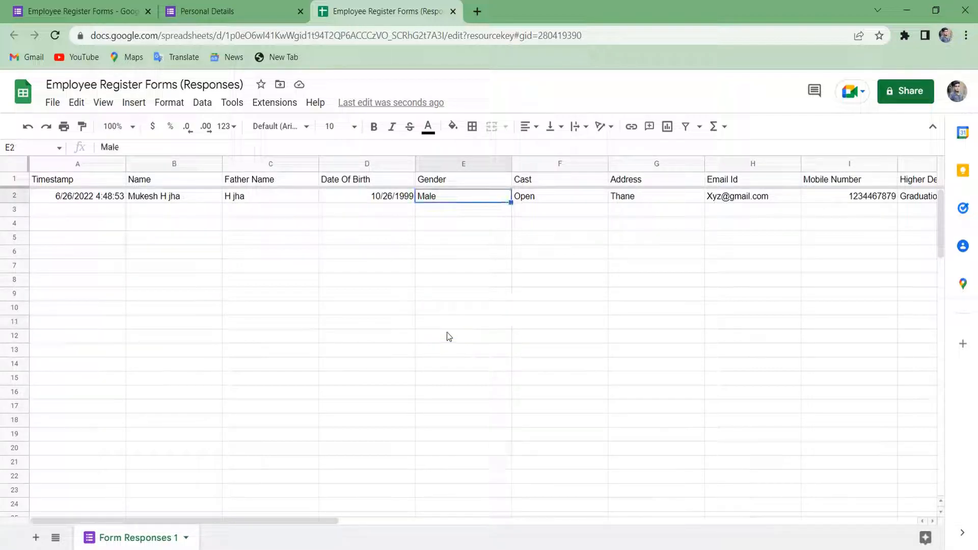
key("ctrl+Left")
key("ctrl+Right")
key("ctrl+Right")
key("ctrl+Right")
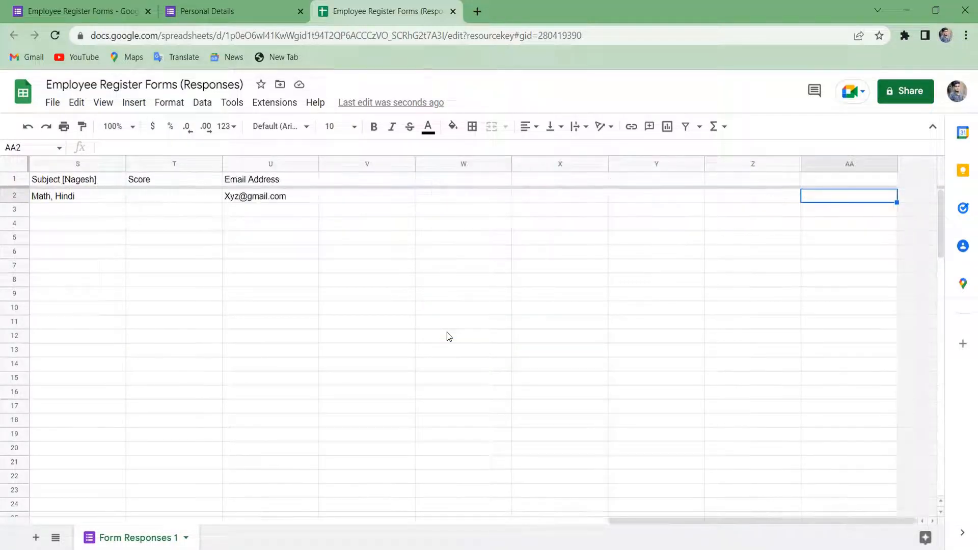